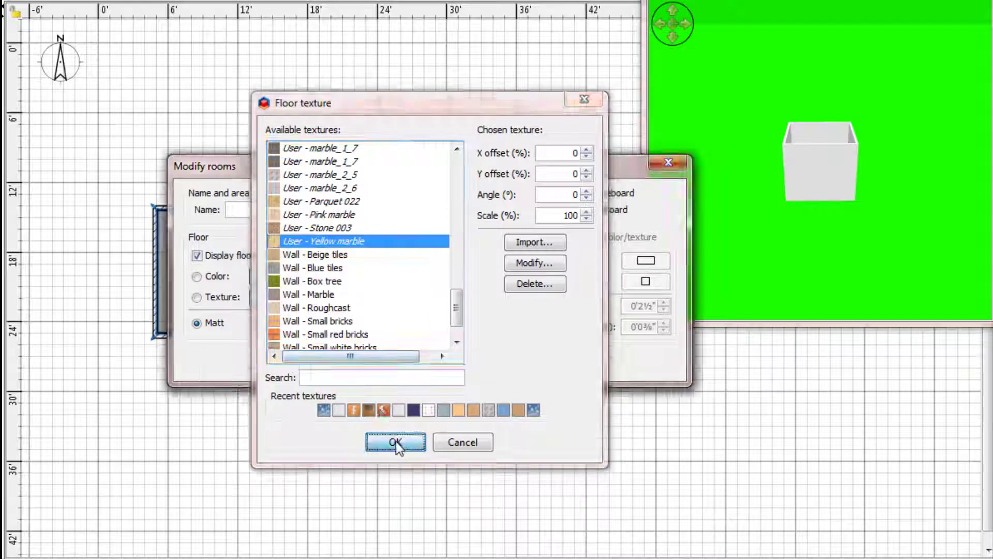
# Step: Apply the Yellow marble texture to the existing room's floor
pyautogui.click(396, 442)
pyautogui.press('Return')
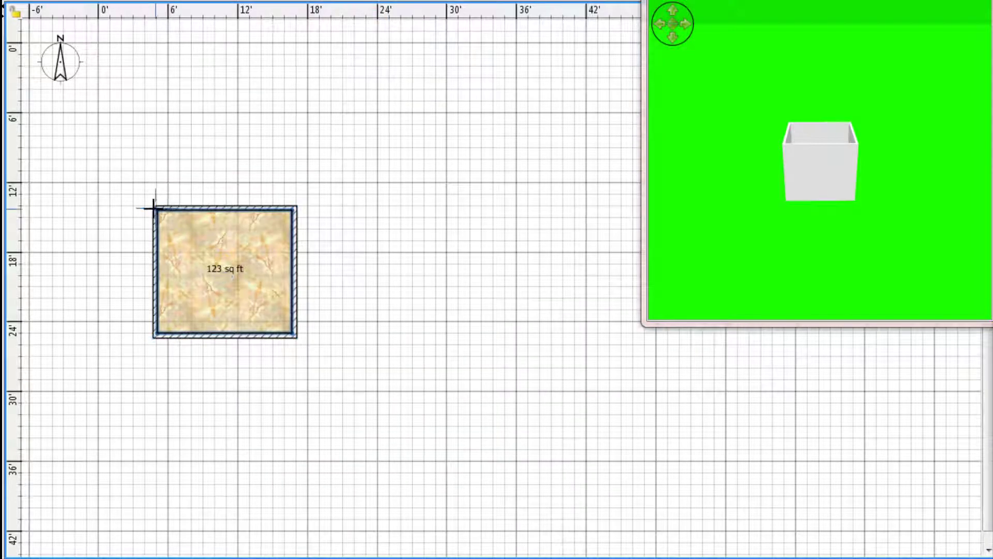
# Step: Draw walls enclosing a second room, 12' by about 6', directly north of the yellow marble room
pyautogui.click(154, 208)
pyautogui.click(155, 139)
pyautogui.click(294, 138)
pyautogui.click(294, 208)
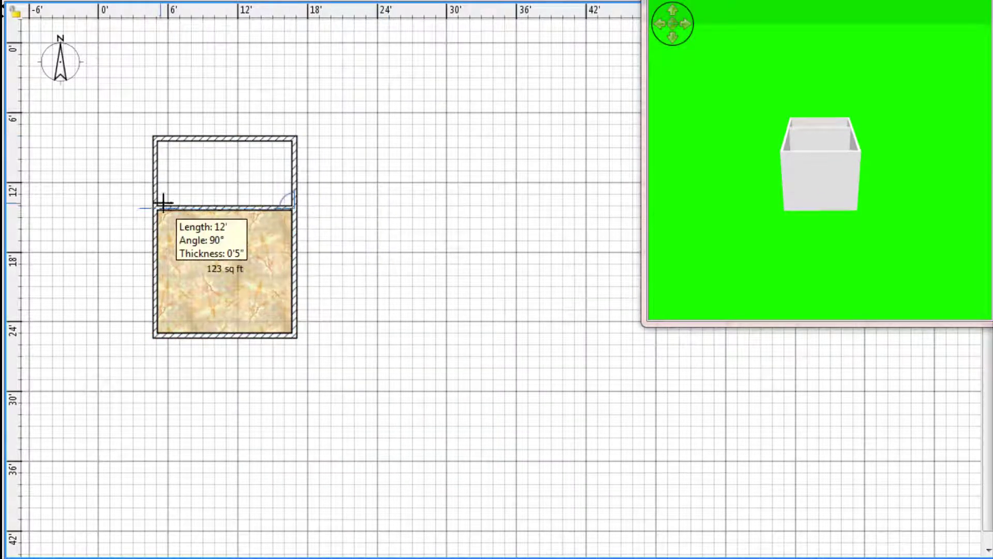
pyautogui.click(156, 208)
# Step: Create a room floor inside the four walls of the new northern room
pyautogui.click(158, 140)
pyautogui.click(292, 141)
pyautogui.click(293, 206)
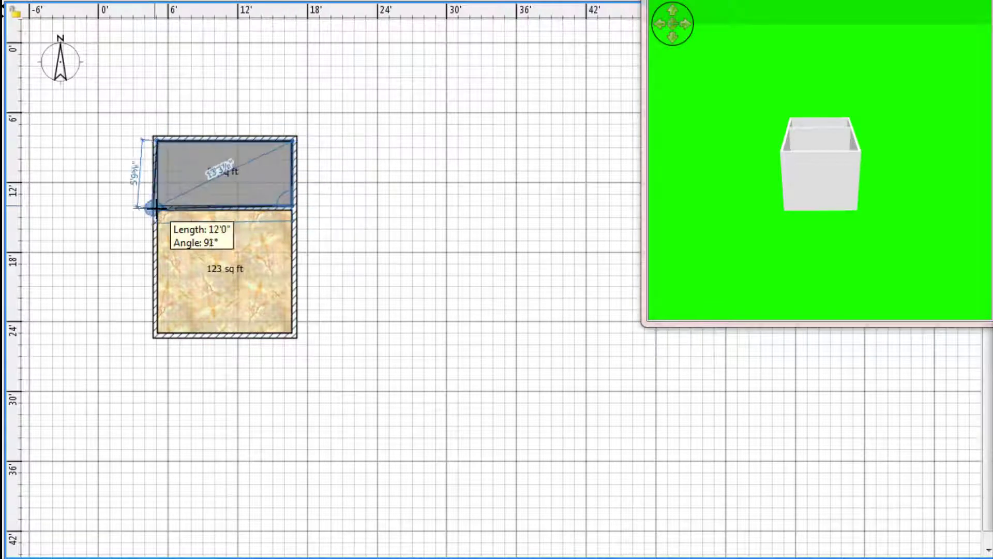
pyautogui.doubleClick(155, 208)
# Step: Apply a blue tile texture to the floor of the new northern room
pyautogui.doubleClick(199, 177)
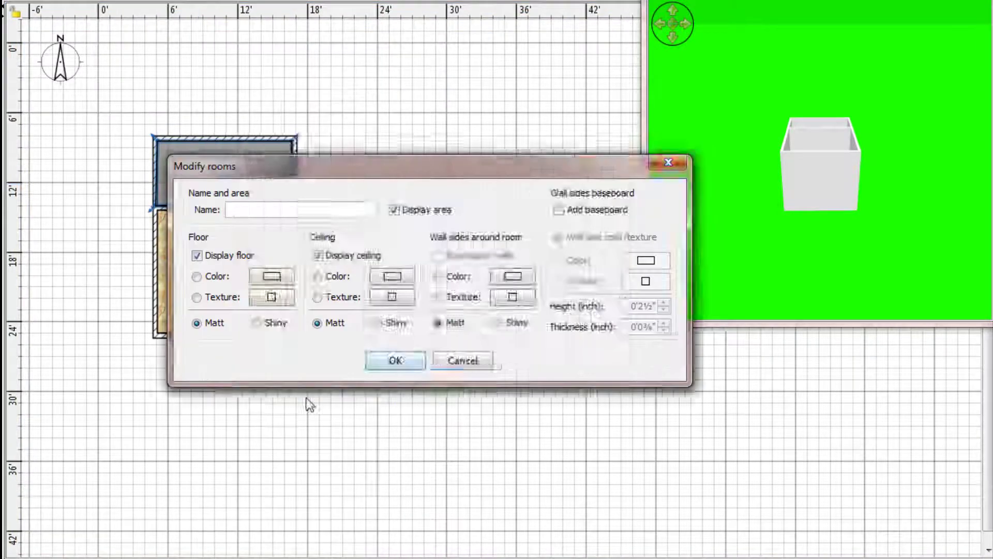
pyautogui.click(268, 293)
pyautogui.click(399, 450)
pyautogui.click(393, 359)
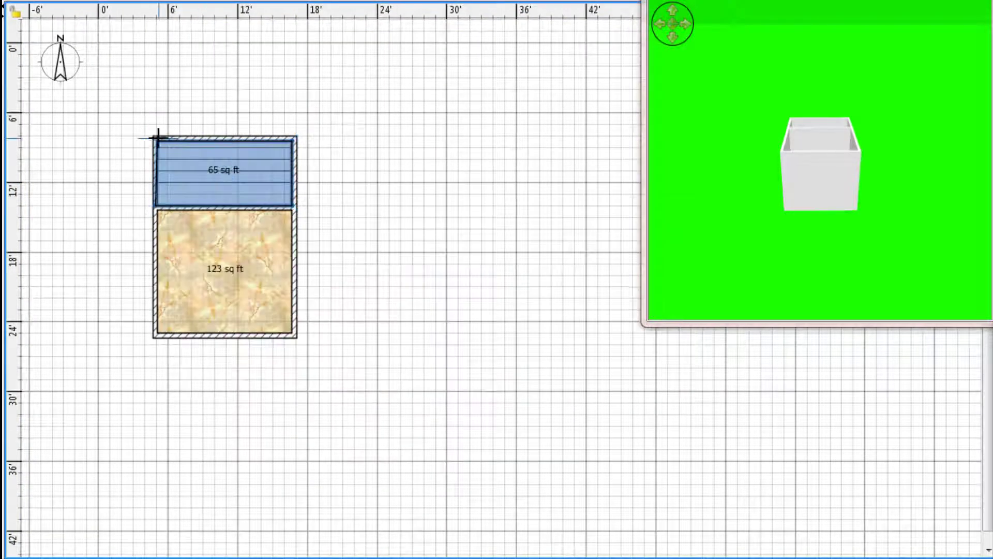
# Step: Select the whole plan and move it south to free up space above it
pyautogui.moveTo(437, 104); pyautogui.dragTo(97, 373)
pyautogui.moveTo(222, 178); pyautogui.dragTo(209, 368)
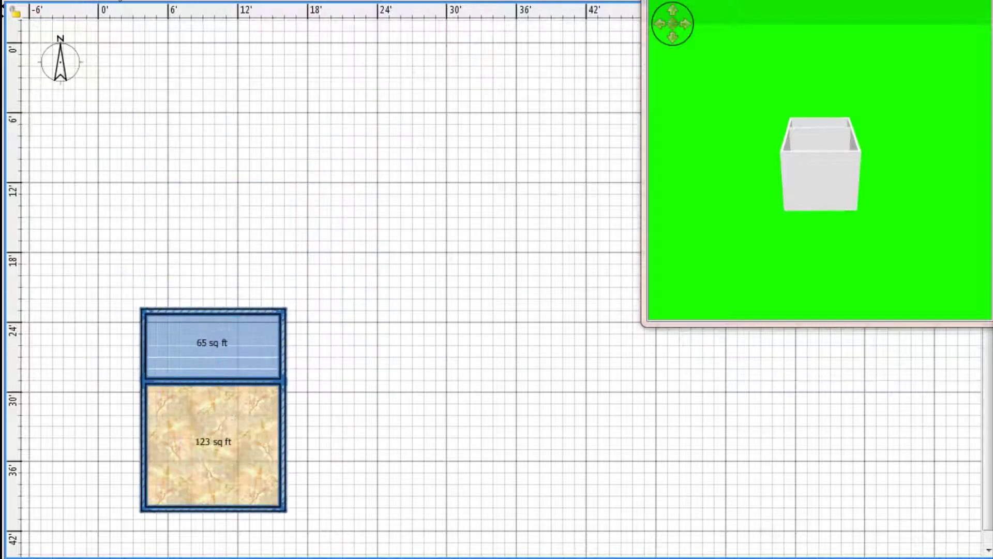
# Step: Draw walls enclosing a third room north of the blue-tiled room, spanning its full width
pyautogui.click(142, 310)
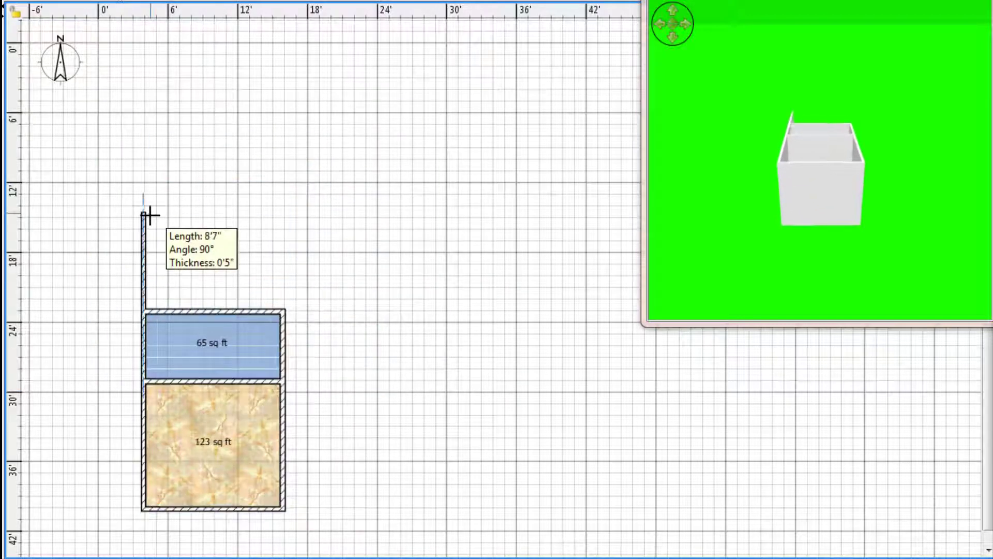
pyautogui.click(145, 182)
pyautogui.click(283, 182)
pyautogui.doubleClick(281, 310)
pyautogui.rightClick(144, 267)
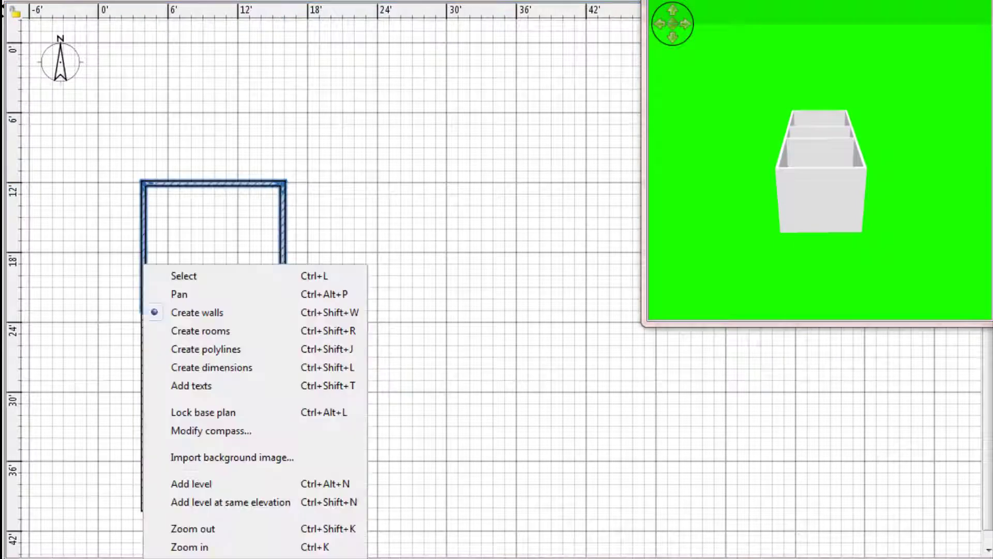
pyautogui.click(215, 275)
# Step: Create a room floor filling the third enclosure north of the blue-tiled room
pyautogui.click(187, 207)
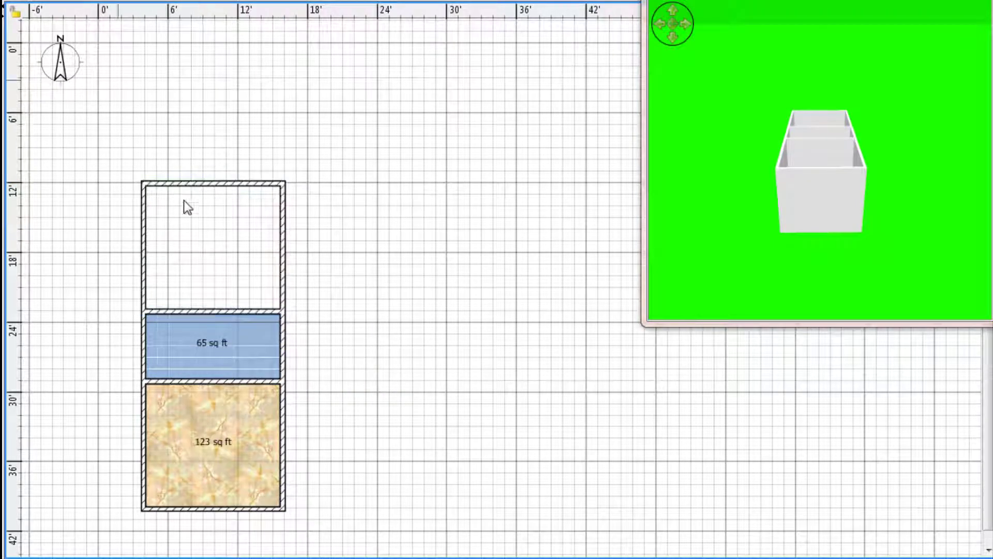
pyautogui.click(280, 185)
pyautogui.click(281, 311)
pyautogui.click(146, 309)
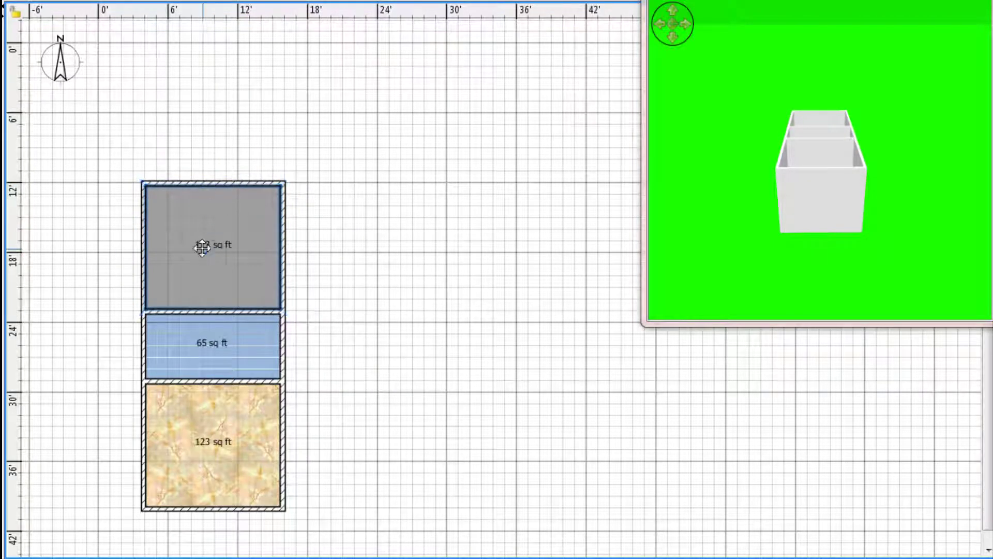
# Step: Apply a light grey tile texture to the floor of the room north of the blue-tiled one
pyautogui.rightClick(202, 248)
pyautogui.click(303, 393)
pyautogui.click(272, 297)
pyautogui.moveTo(468, 186); pyautogui.dragTo(469, 272)
pyautogui.scroll(-3, 358, 203)
pyautogui.click(357, 217)
pyautogui.click(400, 450)
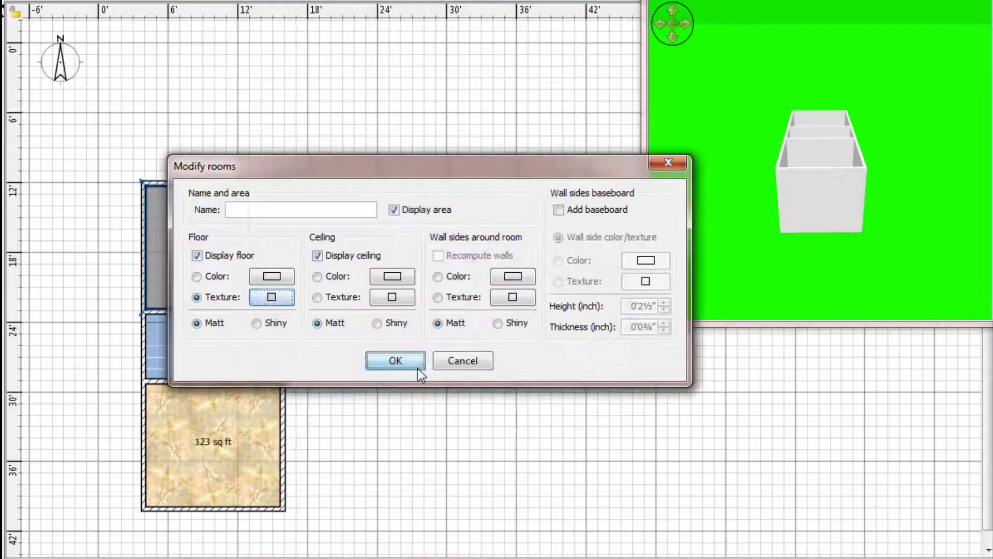
pyautogui.click(395, 360)
pyautogui.click(371, 339)
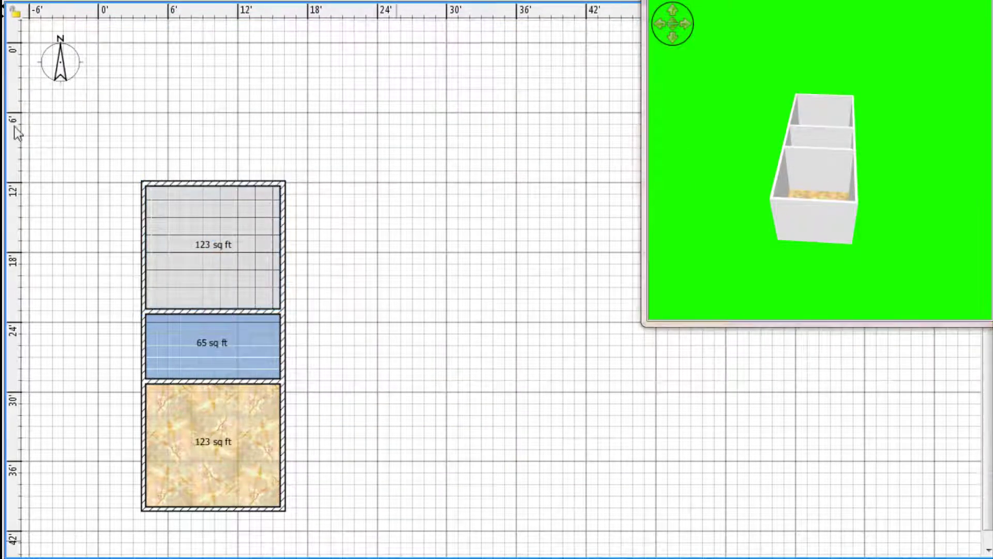
# Step: Draw walls enclosing a room east of the yellow marble room, continuing from its southeast corner
pyautogui.click(672, 9)
pyautogui.moveTo(807, 196); pyautogui.dragTo(828, 197)
pyautogui.click(282, 508)
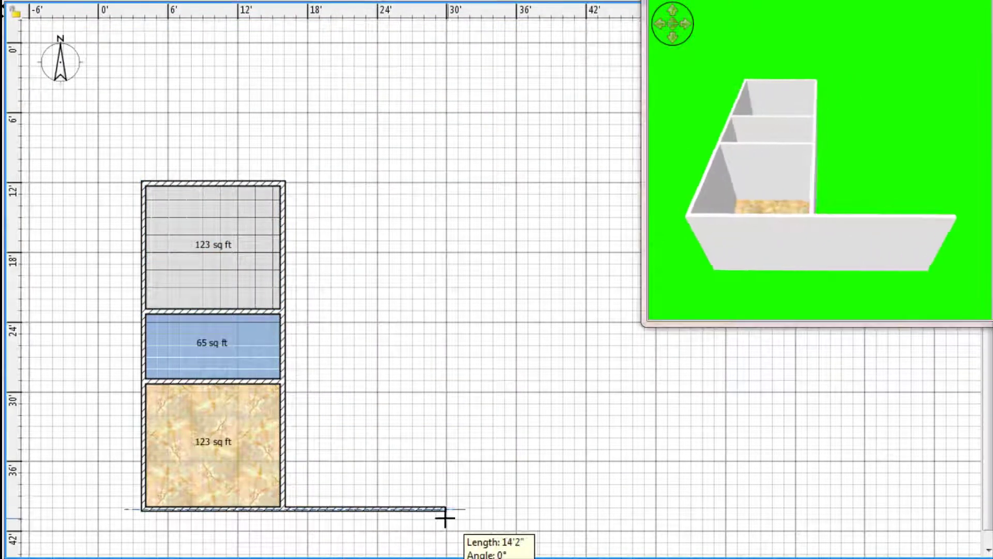
pyautogui.click(457, 509)
pyautogui.click(449, 415)
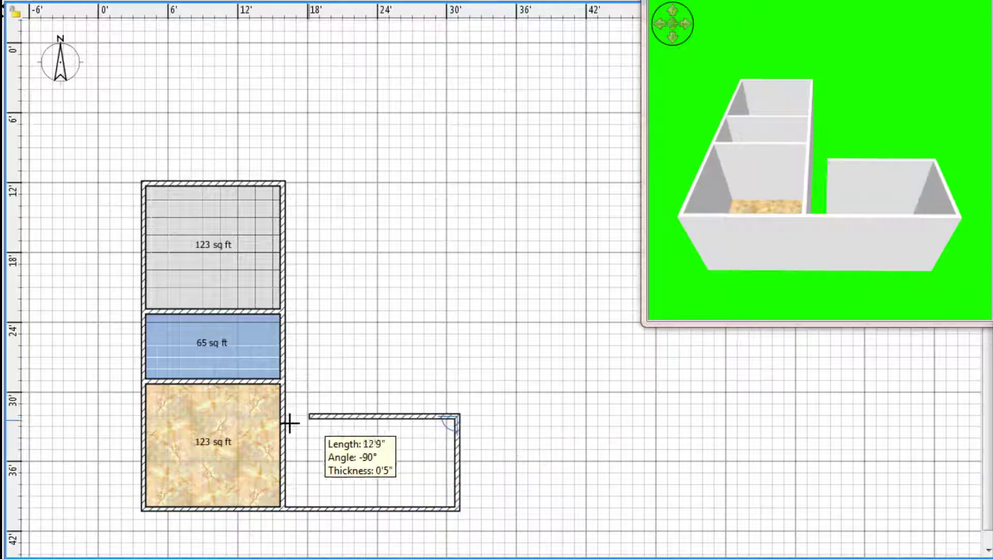
pyautogui.click(284, 415)
# Step: Create a room floor about 14'7" wide inside the new eastern enclosure
pyautogui.click(284, 508)
pyautogui.click(457, 509)
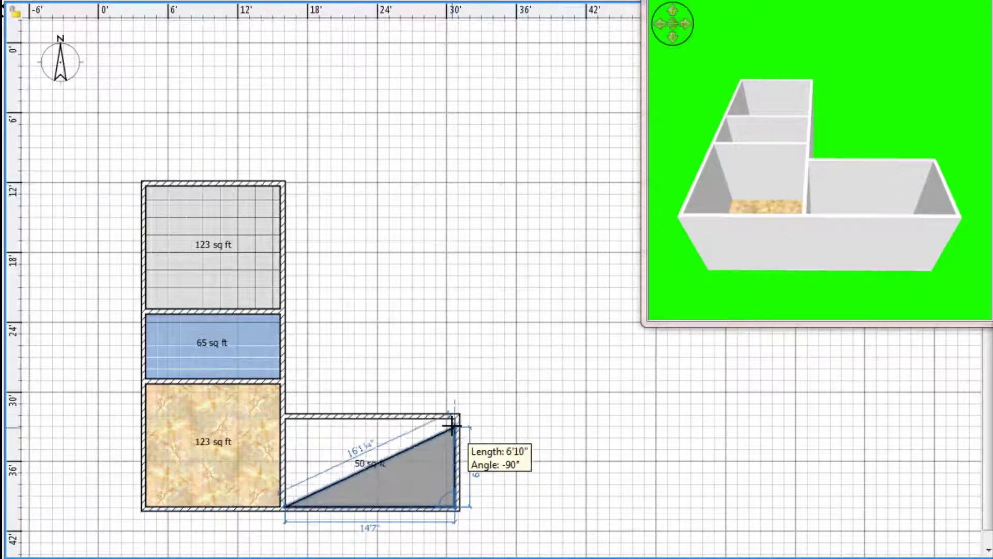
pyautogui.click(455, 417)
pyautogui.doubleClick(284, 417)
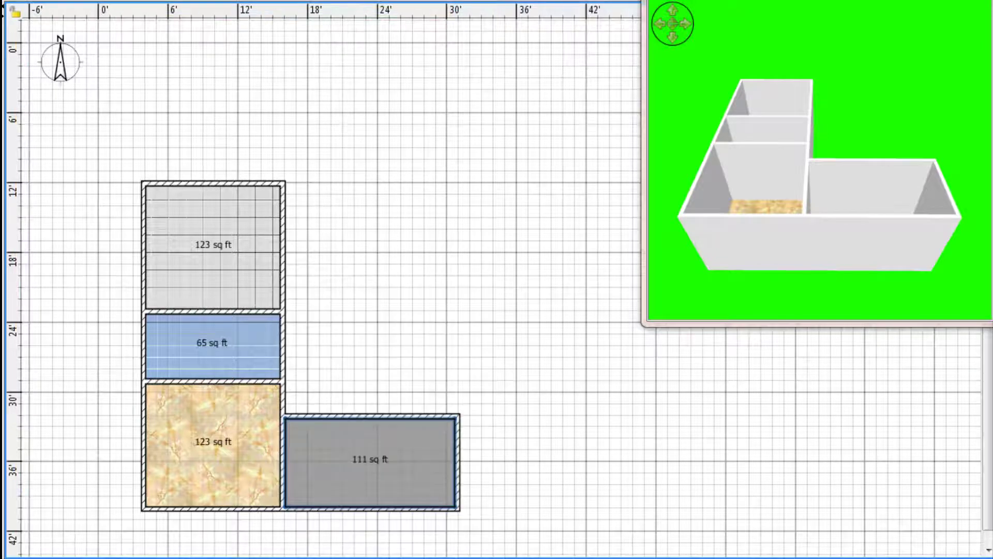
# Step: Apply the Grey tiles texture to the eastern room's floor
pyautogui.rightClick(312, 468)
pyautogui.click(536, 395)
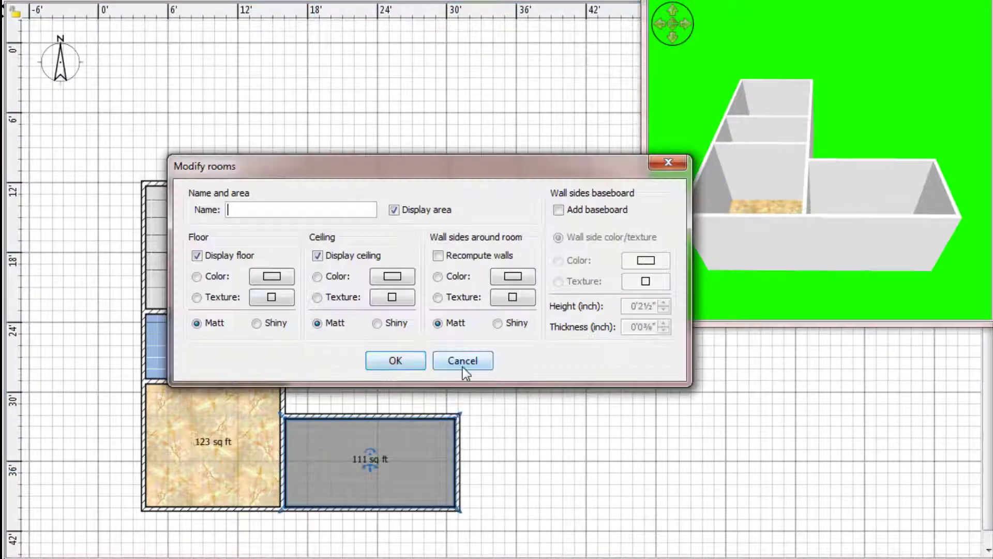
pyautogui.click(278, 299)
pyautogui.click(305, 162)
pyautogui.click(311, 240)
pyautogui.click(322, 215)
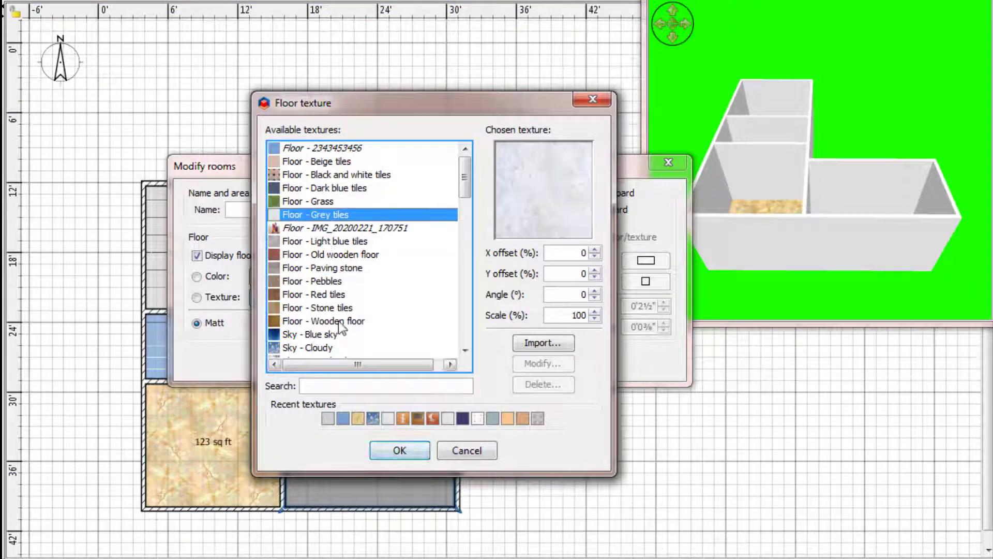
pyautogui.click(399, 450)
pyautogui.click(400, 360)
# Step: Delete the south wall of the eastern room to leave that side open
pyautogui.press('Delete')
pyautogui.moveTo(807, 222); pyautogui.dragTo(698, 206)
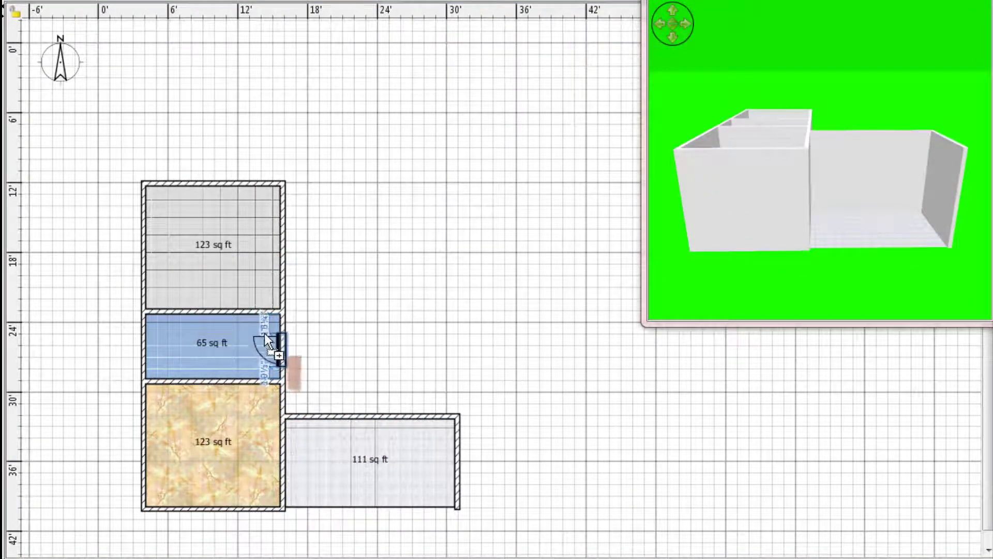
# Step: Place a door in the blue-tiled room's east wall and draw a north-south partition wall across the room
pyautogui.moveTo(265, 334); pyautogui.dragTo(268, 340)
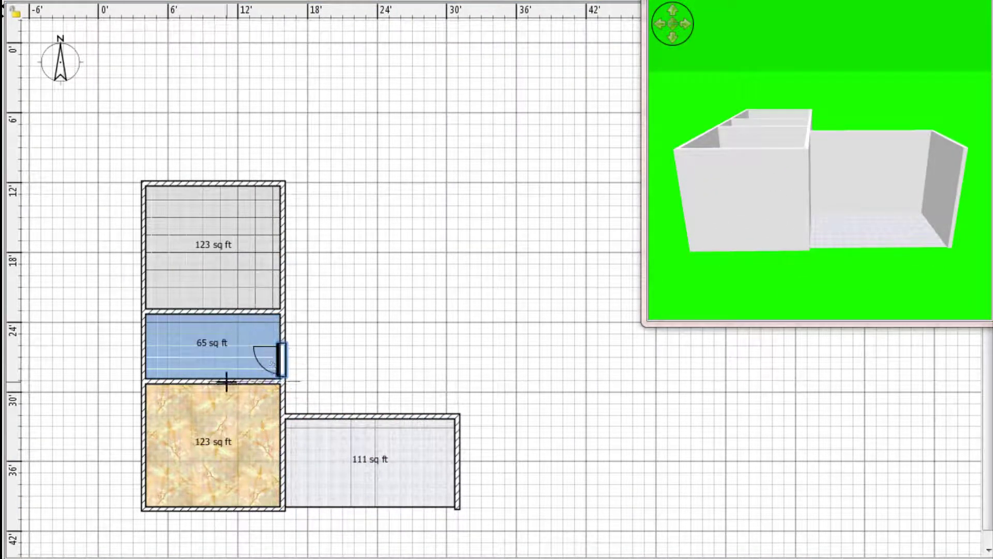
pyautogui.click(228, 382)
pyautogui.doubleClick(227, 312)
# Step: Shrink the blue-tiled floor from the east so that it ends at the partition wall
pyautogui.click(253, 336)
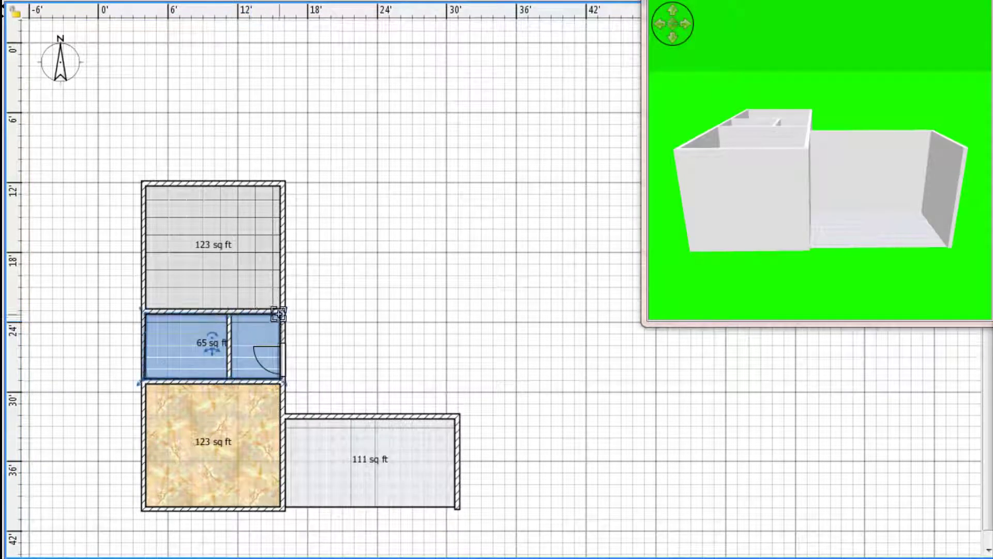
pyautogui.moveTo(280, 313); pyautogui.dragTo(229, 313)
pyautogui.moveTo(280, 379)
pyautogui.mouseDown()
pyautogui.moveTo(230, 381)
pyautogui.moveTo(262, 382)
pyautogui.mouseUp()
# Step: Set up the doors in the yellow marble room's north wall and place a door in the eastern room's north wall
pyautogui.rightClick(265, 382)
pyautogui.click(295, 375)
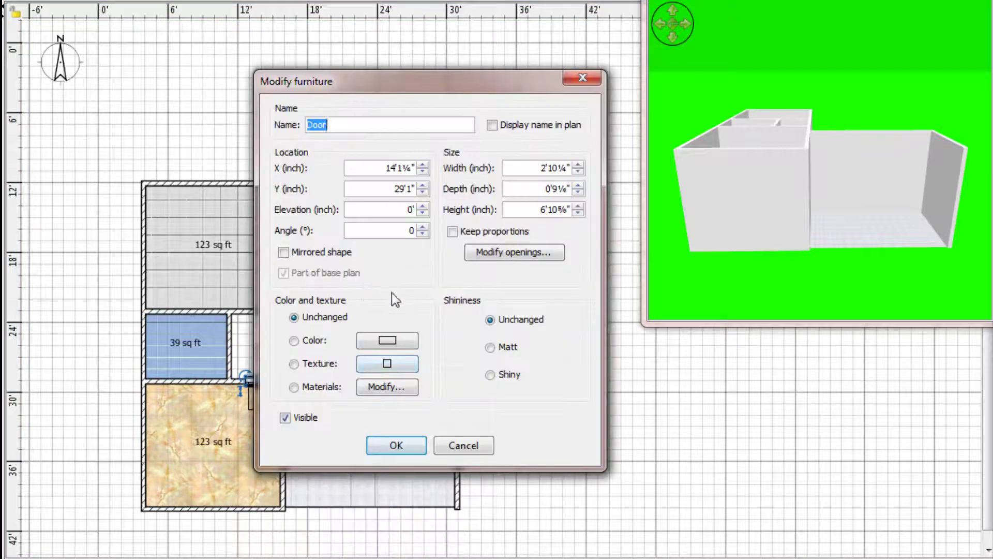
pyautogui.click(401, 446)
pyautogui.moveTo(1, 351); pyautogui.dragTo(381, 412)
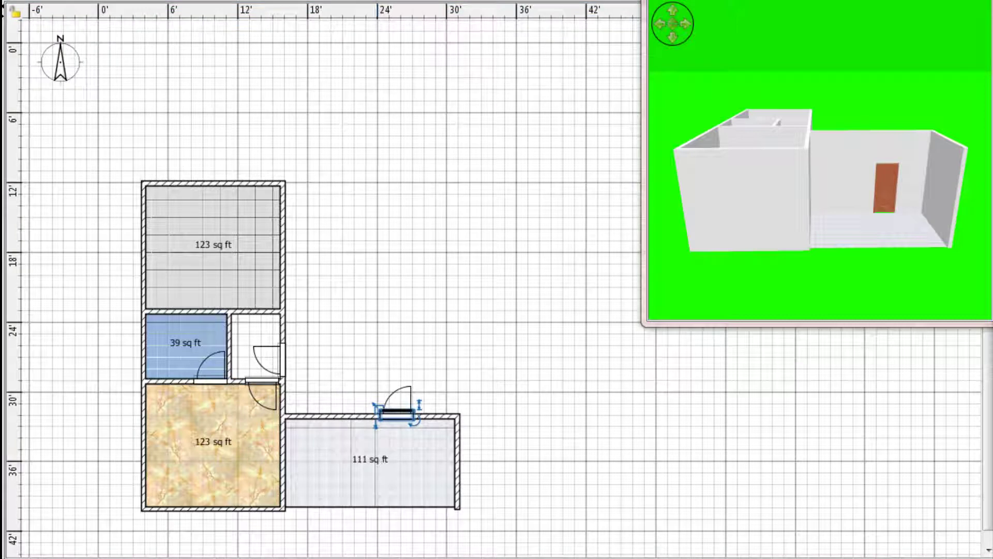
# Step: Draw walls enclosing an 18' by about 7' room along the north end of the plan
pyautogui.click(144, 182)
pyautogui.click(148, 103)
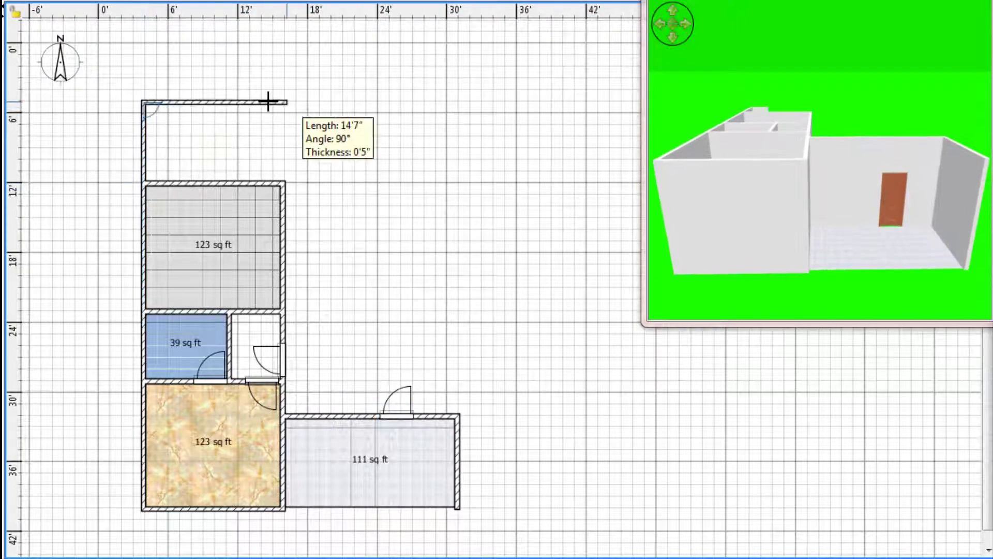
pyautogui.click(352, 102)
pyautogui.click(352, 182)
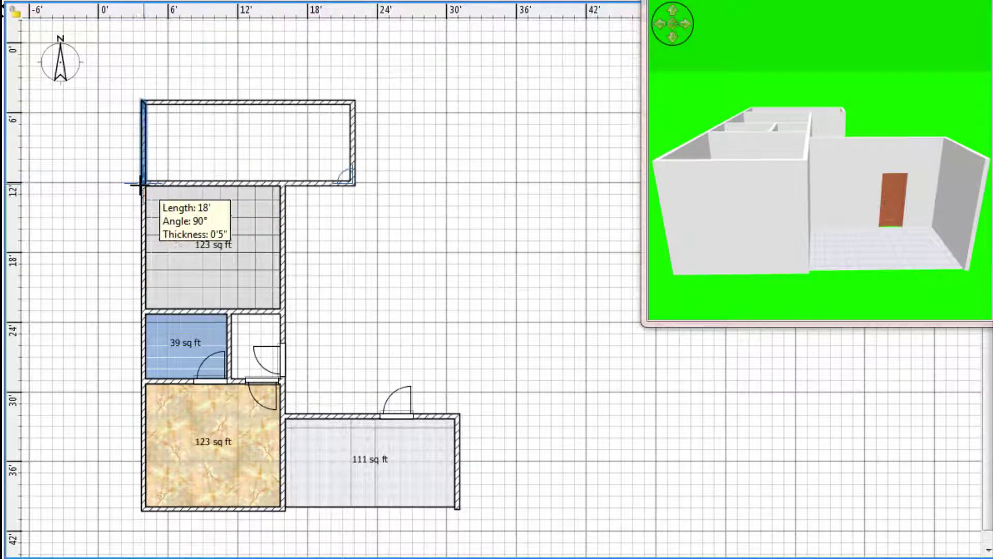
pyautogui.doubleClick(145, 183)
# Step: Create a room floor inside the long enclosure at the plan's north end
pyautogui.click(146, 103)
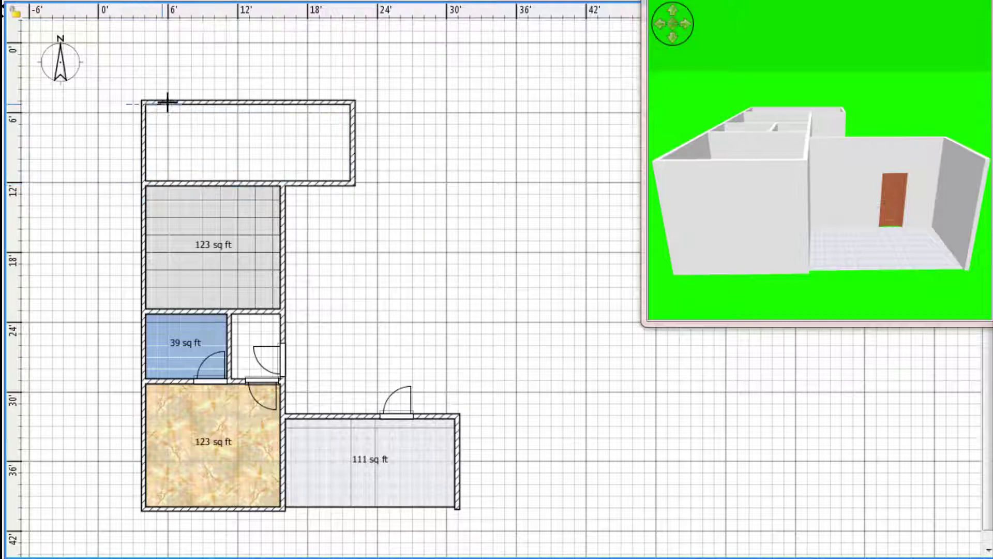
pyautogui.click(350, 104)
pyautogui.click(351, 181)
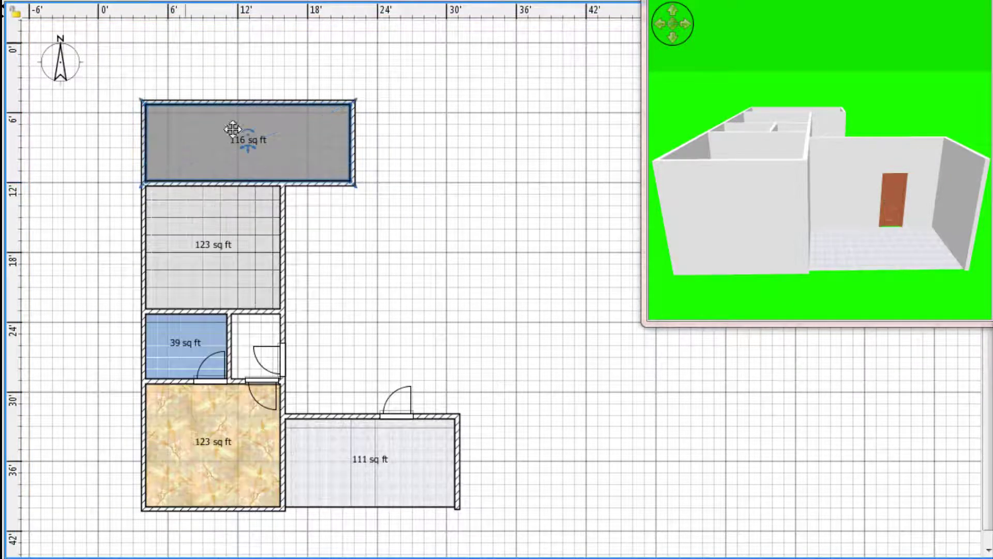
# Step: Draw walls separating a small room at the east end of the long northern room
pyautogui.click(284, 103)
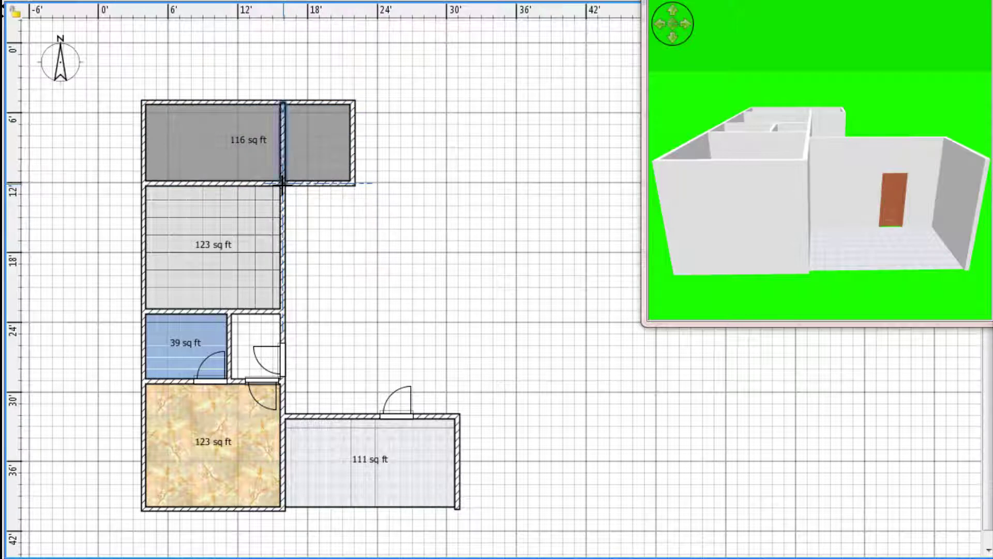
pyautogui.click(283, 184)
pyautogui.click(353, 182)
pyautogui.click(353, 103)
pyautogui.click(283, 102)
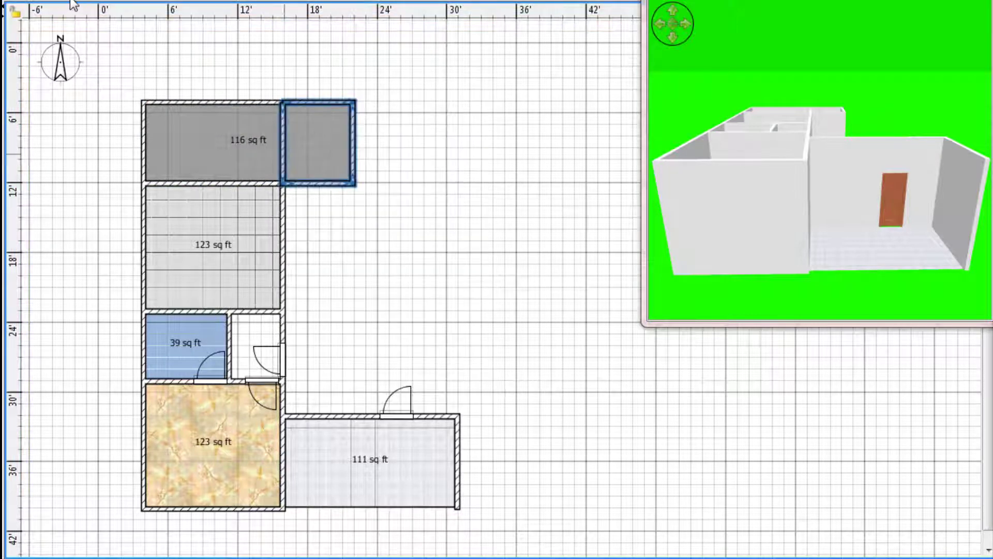
# Step: Create a separate floor about 5'7" wide in the small northeast room
pyautogui.click(71, 1)
pyautogui.click(318, 139)
pyautogui.click(127, 1)
pyautogui.click(285, 105)
pyautogui.click(284, 180)
pyautogui.click(349, 181)
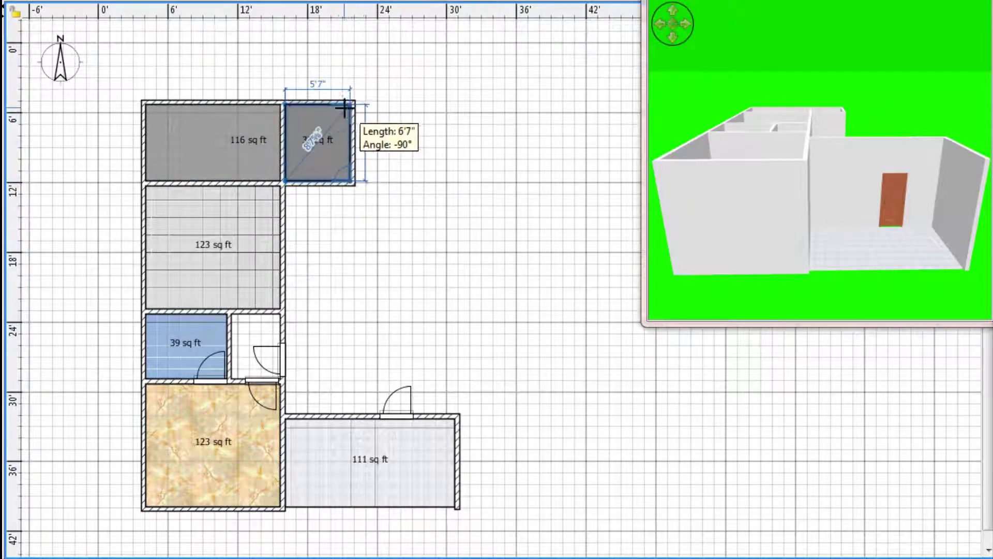
pyautogui.doubleClick(351, 105)
pyautogui.rightClick(353, 106)
pyautogui.click(70, 0)
pyautogui.rightClick(307, 112)
pyautogui.click(380, 393)
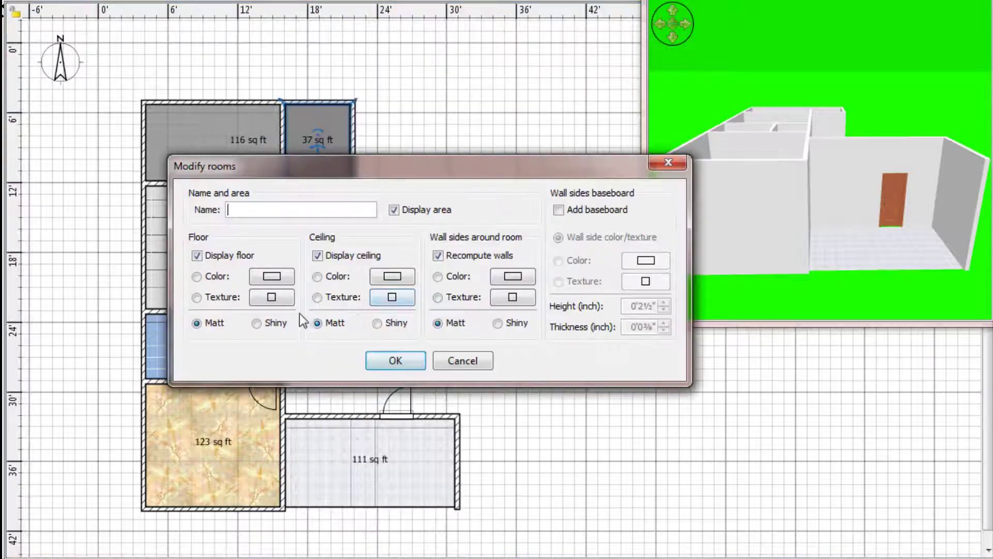
pyautogui.click(273, 298)
pyautogui.click(326, 148)
pyautogui.click(400, 450)
pyautogui.click(405, 360)
# Step: Apply the Beige tiles texture to the long northern room's floor
pyautogui.rightClick(192, 142)
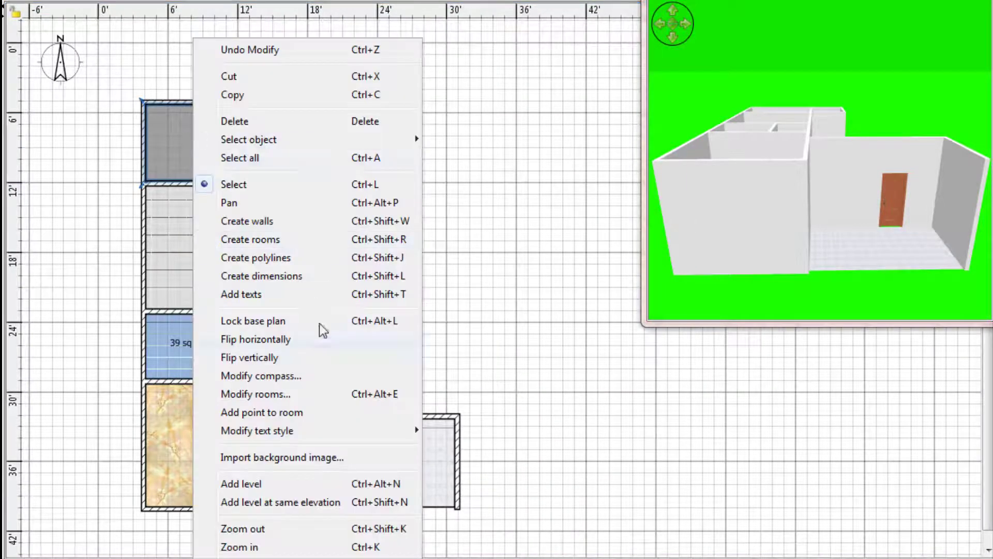
pyautogui.click(255, 393)
pyautogui.click(271, 294)
pyautogui.click(331, 160)
pyautogui.click(402, 447)
pyautogui.click(394, 360)
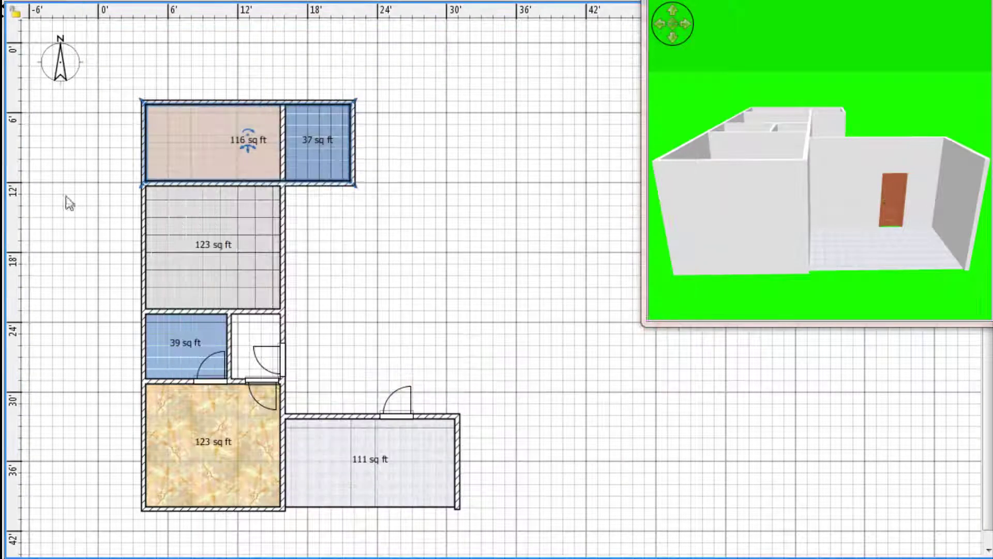
# Step: Place an opening in the light grey tiled room's east wall and widen it to nearly the wall's full length
pyautogui.moveTo(2, 127); pyautogui.dragTo(279, 200)
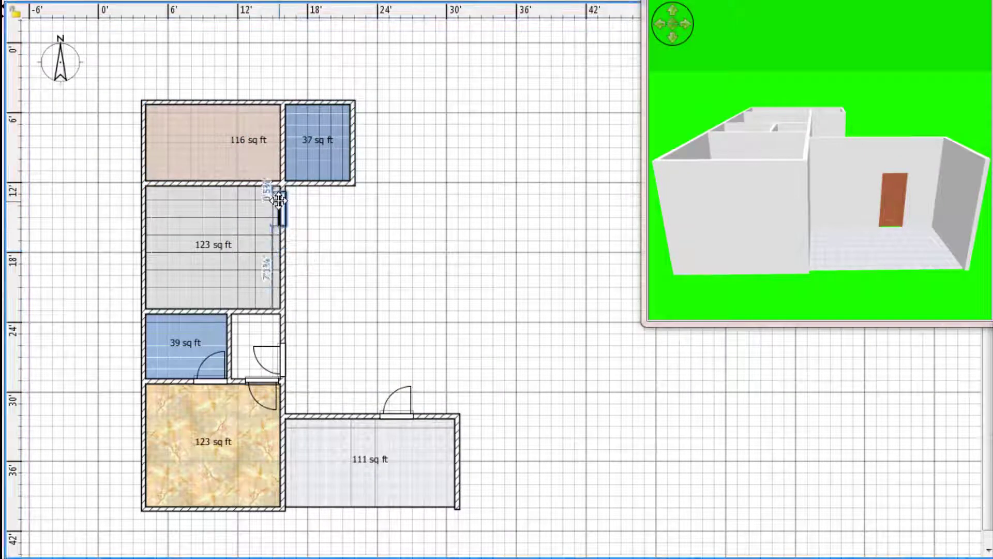
pyautogui.moveTo(274, 236); pyautogui.dragTo(278, 301)
pyautogui.moveTo(799, 220); pyautogui.dragTo(653, 217)
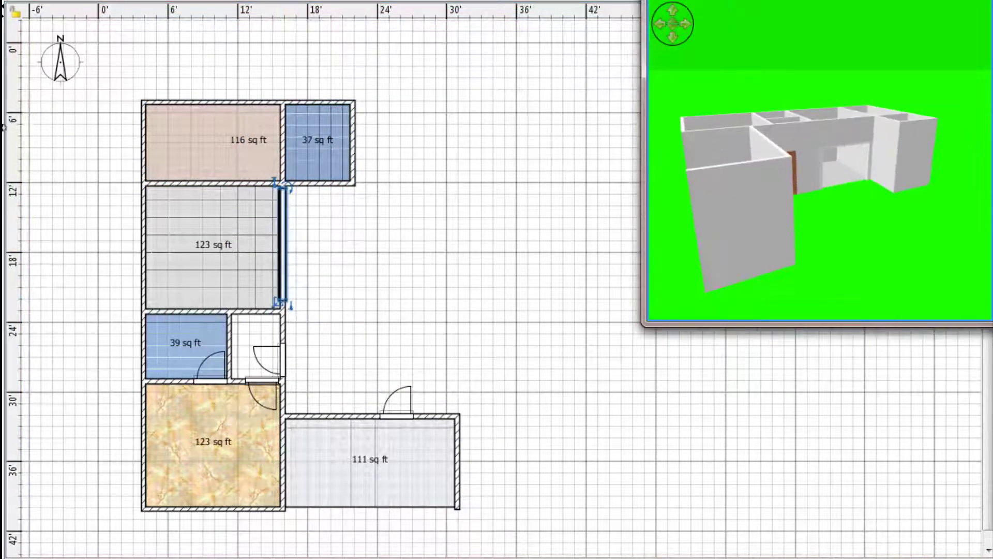
# Step: Place a door in the wall between the long northern room and the small northeast room, and enlarge the 3D view
pyautogui.moveTo(2, 155); pyautogui.dragTo(285, 158)
pyautogui.moveTo(643, 325); pyautogui.dragTo(514, 456)
pyautogui.moveTo(887, 228); pyautogui.dragTo(836, 240)
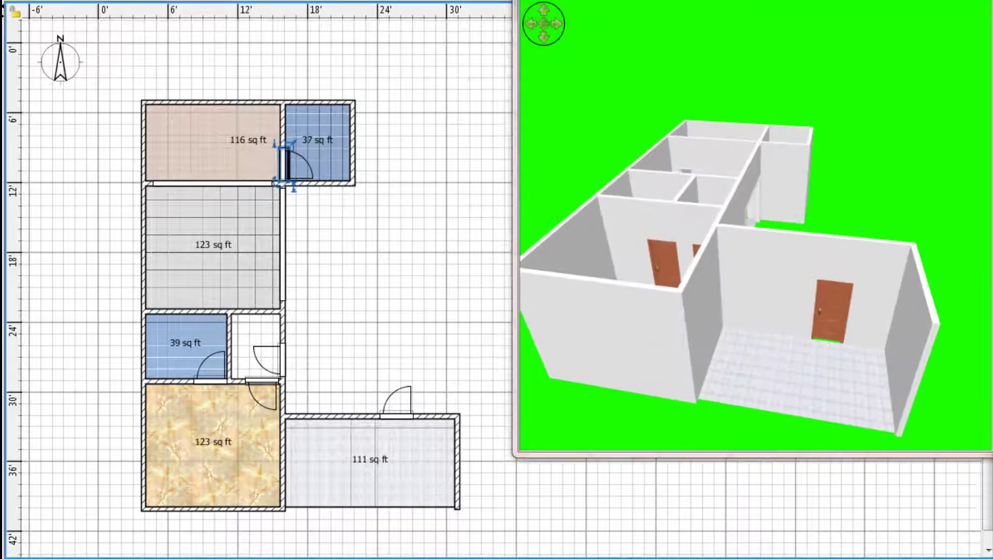
# Step: Create a floor of about 24 sq ft in the small unfloored room east of the 39 sq ft blue room
pyautogui.hotkey('ctrl', 'shift', 'r')
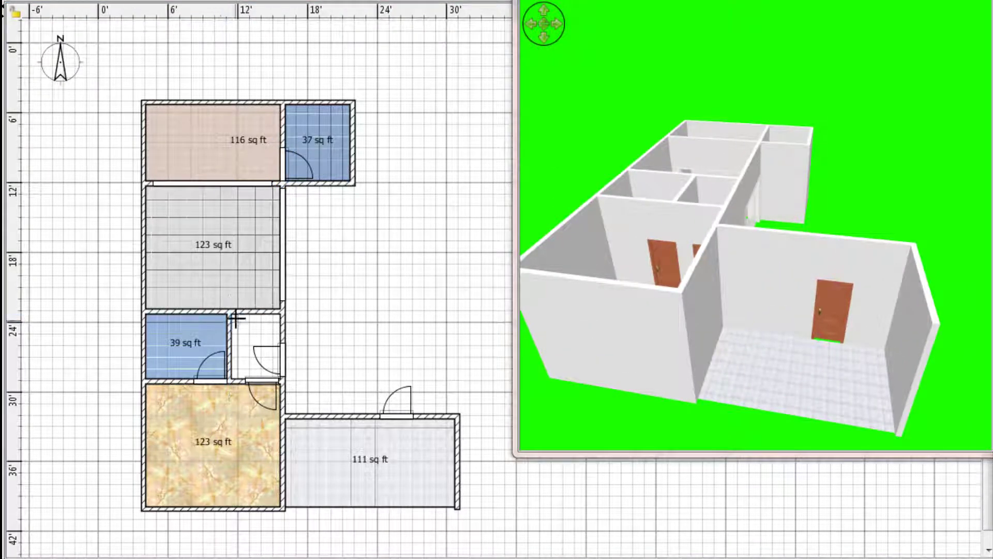
pyautogui.click(232, 315)
pyautogui.click(281, 314)
pyautogui.click(281, 379)
pyautogui.doubleClick(232, 379)
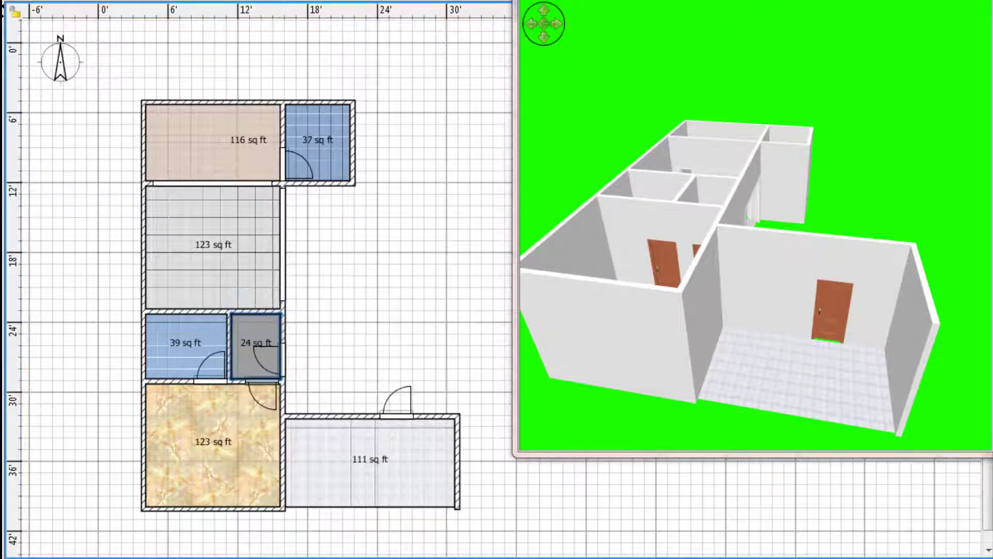
# Step: Apply a light tile texture to the floor of the 24 sq ft room
pyautogui.doubleClick(261, 323)
pyautogui.click(270, 290)
pyautogui.click(311, 215)
pyautogui.click(399, 447)
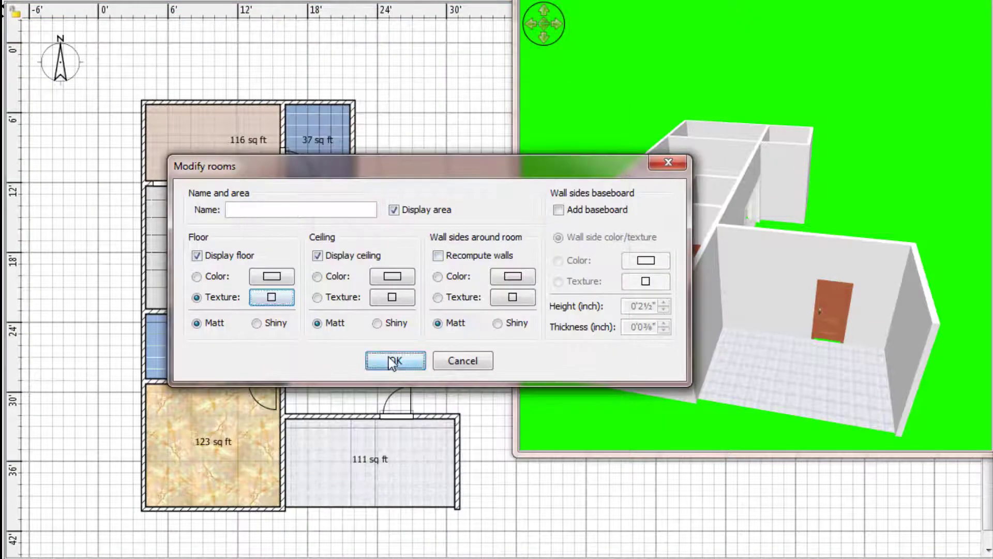
pyautogui.click(390, 359)
# Step: Draw walls for a new room about 12' wide and 17'6" long against the east side of the 111 sq ft room
pyautogui.moveTo(678, 269); pyautogui.dragTo(769, 360)
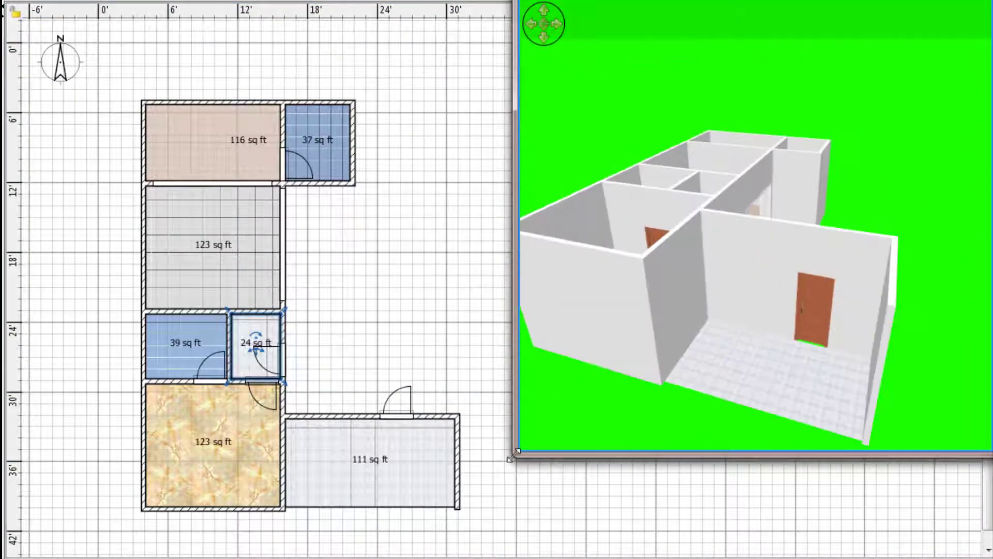
pyautogui.moveTo(512, 456); pyautogui.dragTo(641, 327)
pyautogui.moveTo(760, 255); pyautogui.dragTo(756, 211)
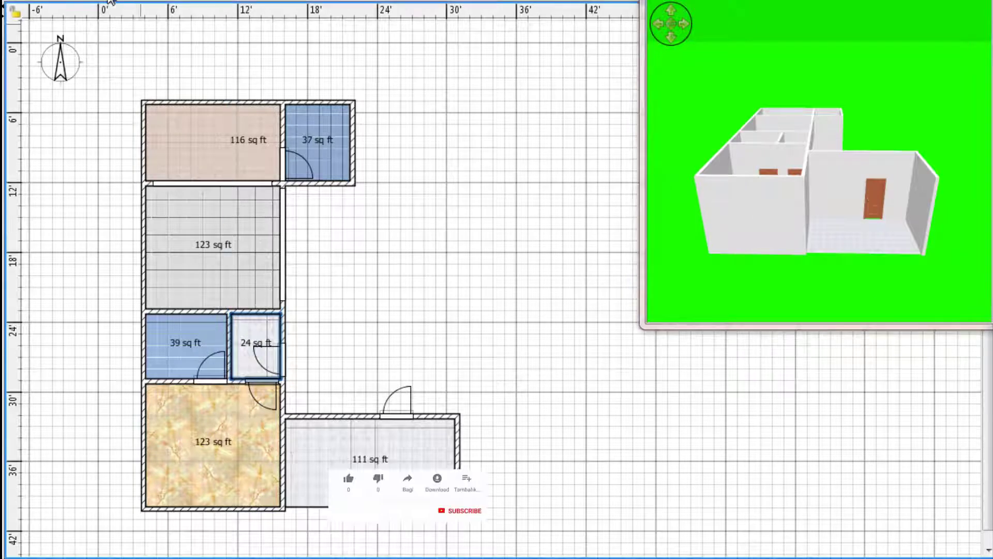
pyautogui.click(456, 504)
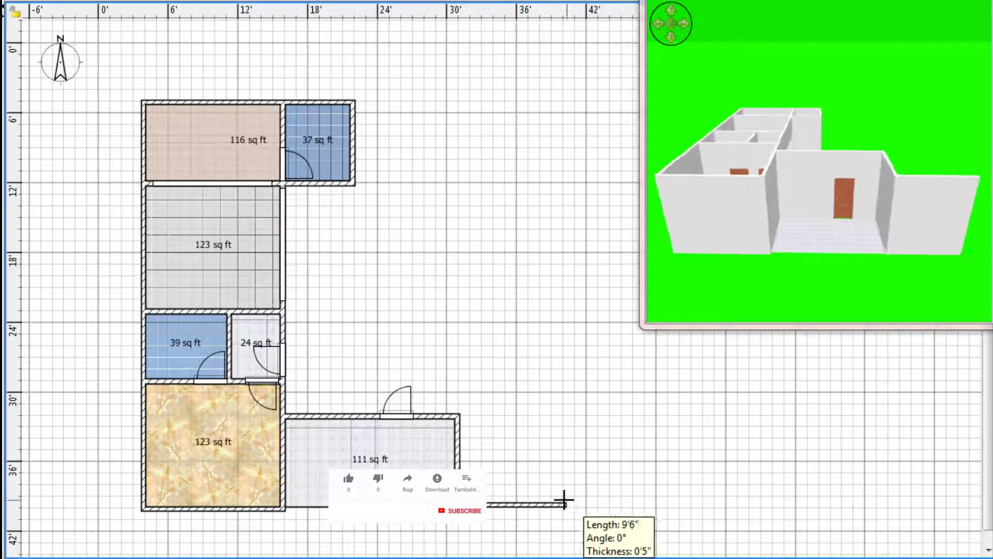
pyautogui.click(597, 503)
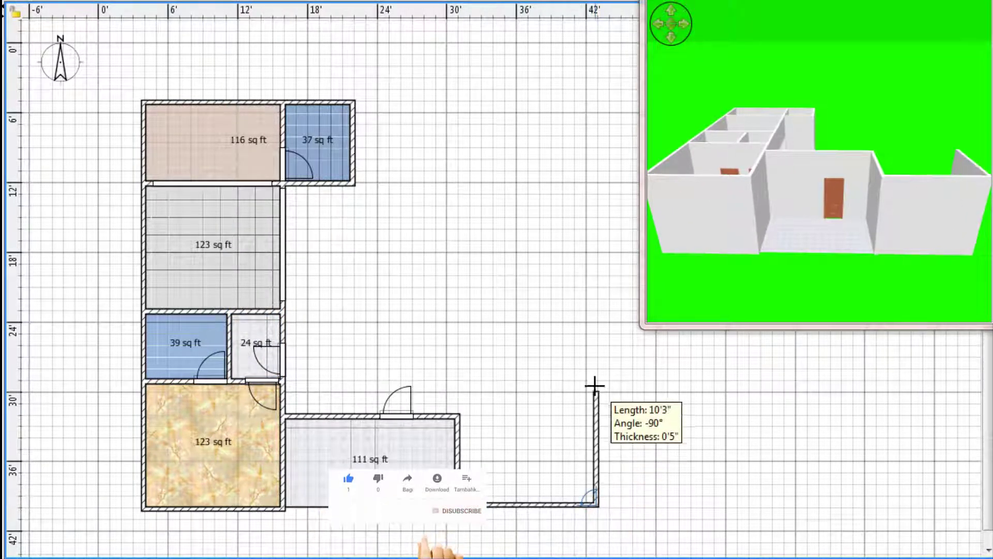
pyautogui.click(596, 301)
pyautogui.click(457, 301)
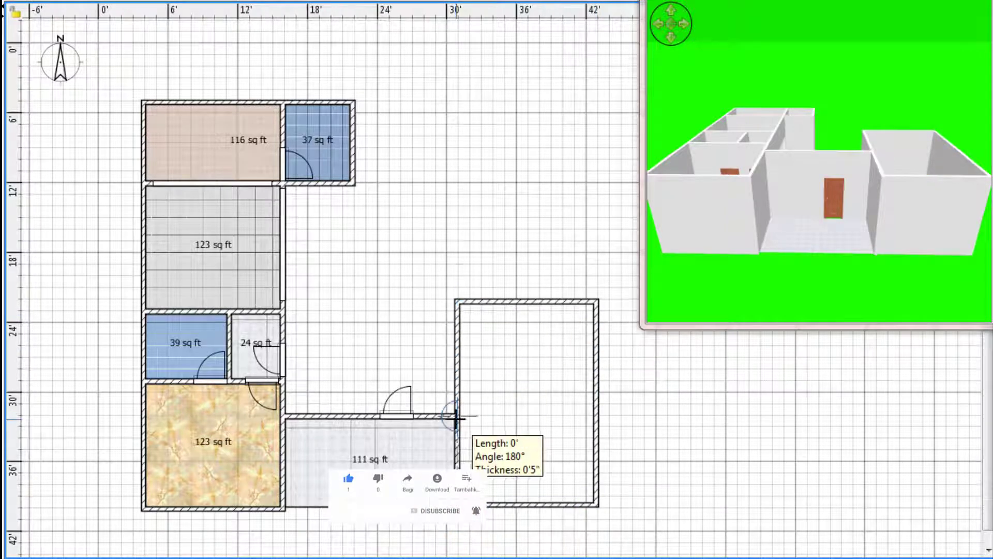
pyautogui.doubleClick(456, 417)
# Step: Create a floor about 11'7" by 17'1" inside the new eastern room
pyautogui.click(460, 501)
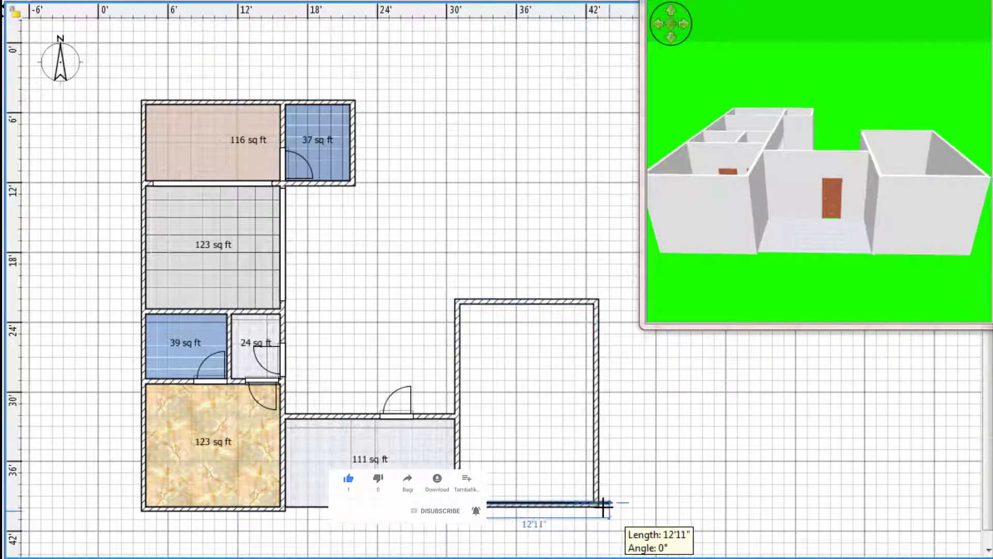
pyautogui.click(594, 501)
pyautogui.click(593, 304)
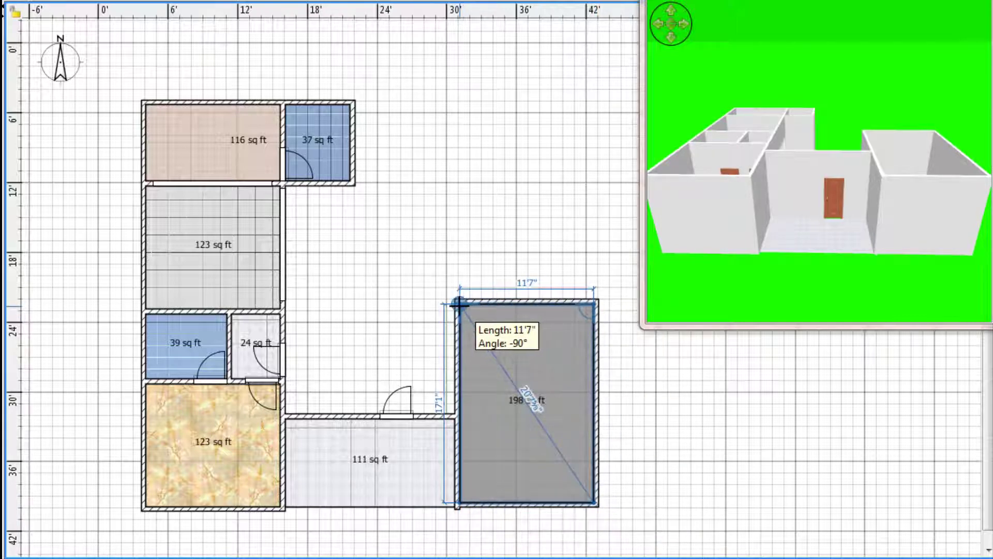
pyautogui.doubleClick(459, 304)
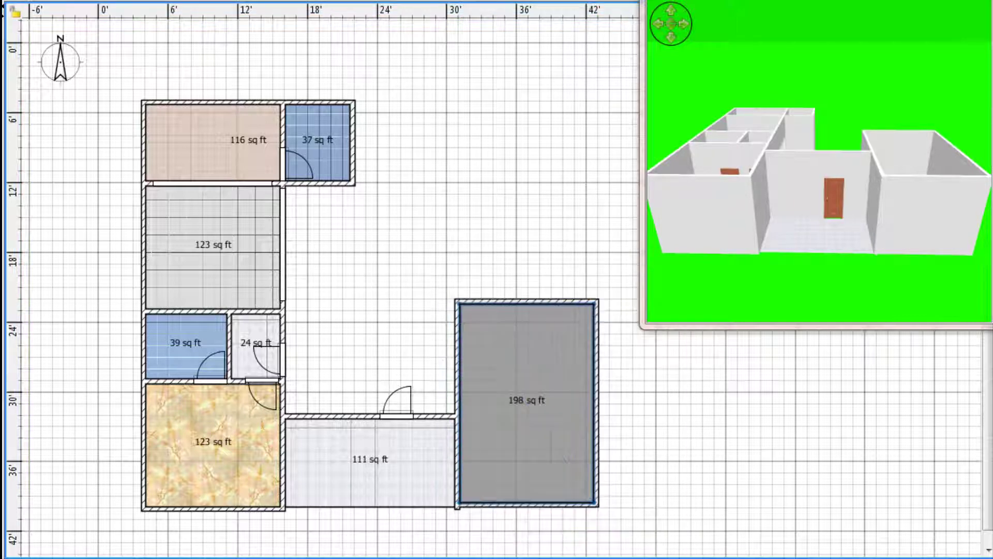
# Step: Draw a 12' partition wall across the eastern room, about 5'6" south of its north wall
pyautogui.click(595, 300)
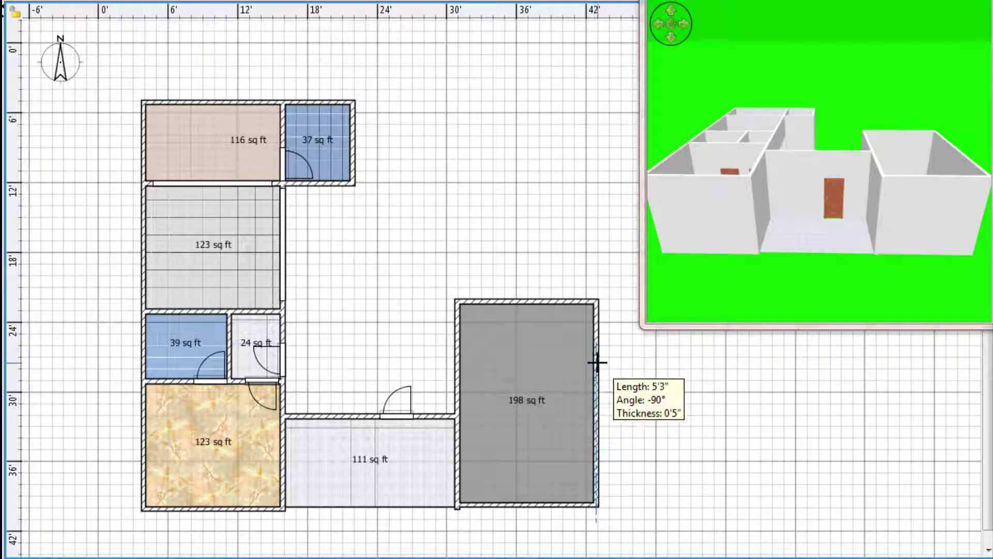
pyautogui.click(596, 365)
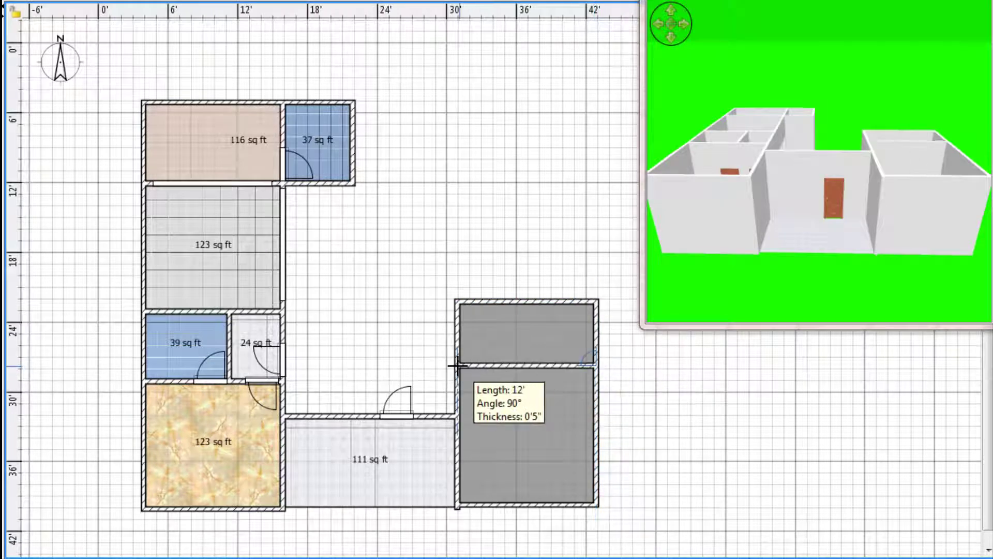
pyautogui.click(459, 366)
pyautogui.click(458, 301)
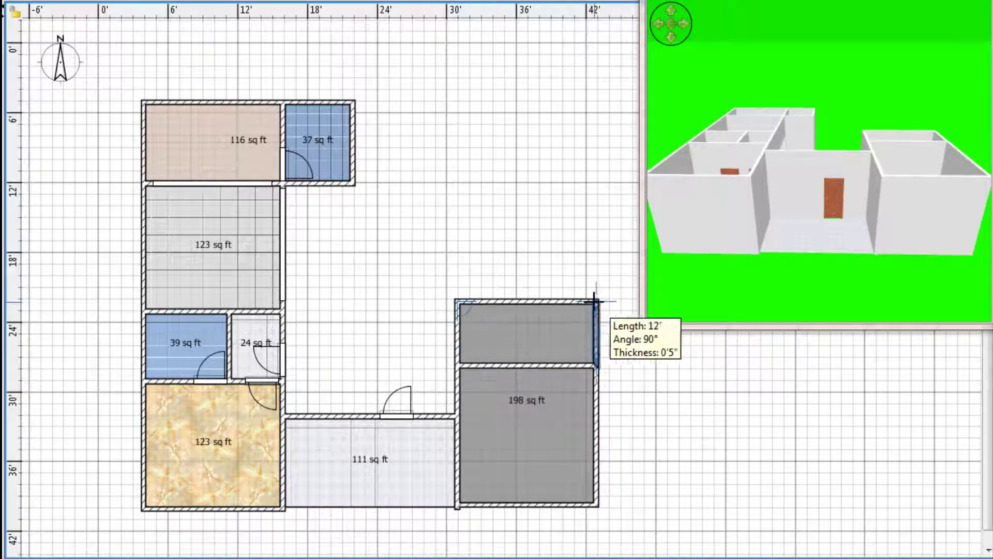
pyautogui.doubleClick(596, 301)
# Step: Undo the eastern room's partition walls and its single floor
pyautogui.click(492, 341)
pyautogui.click(466, 250)
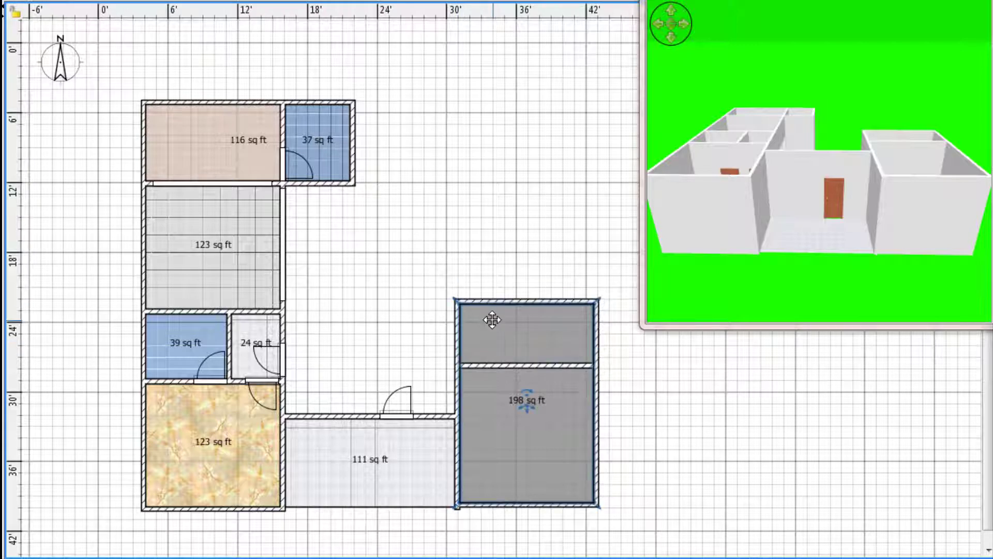
pyautogui.hotkey('ctrl', 'z')
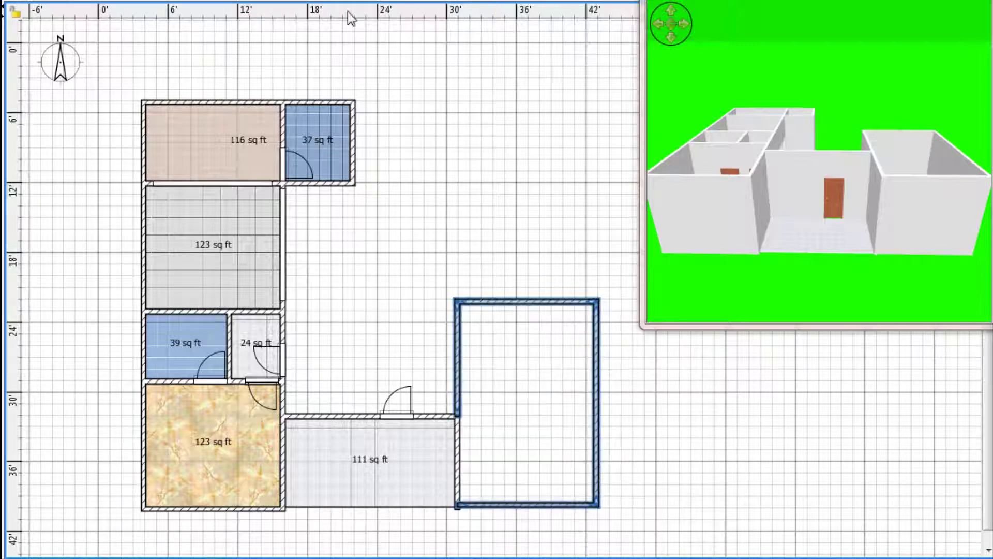
# Step: Draw a partition wall across the eastern room 5' south of its north wall
pyautogui.click(595, 300)
pyautogui.click(595, 358)
pyautogui.click(459, 357)
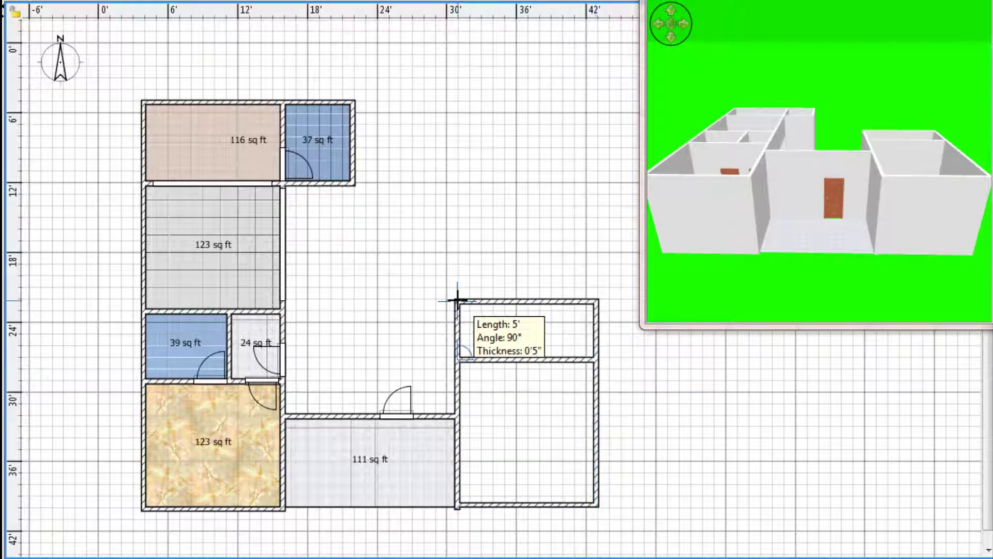
pyautogui.click(458, 300)
# Step: Create a floor about 11'7" by 4'7" in the eastern room's narrow northern compartment
pyautogui.click(129, 1)
pyautogui.click(459, 357)
pyautogui.click(460, 305)
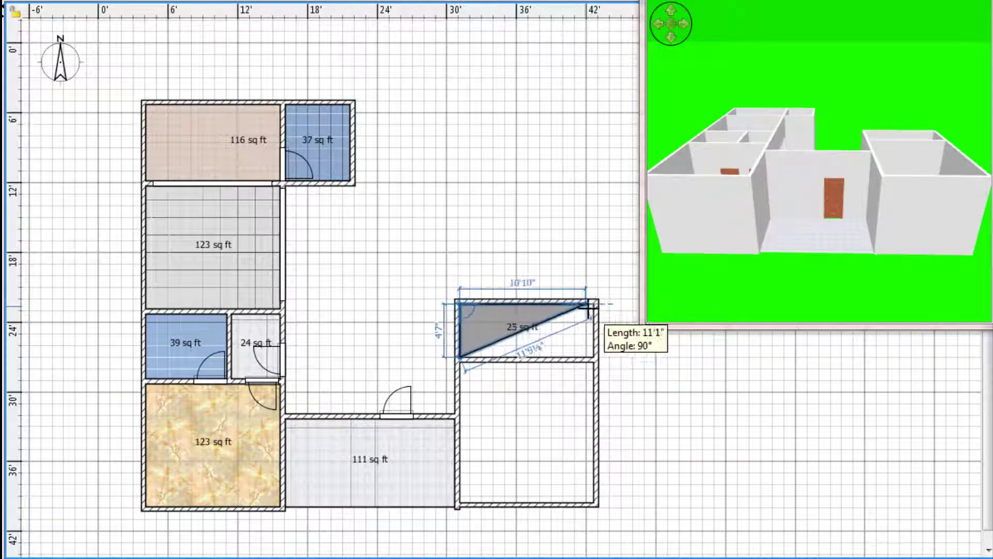
pyautogui.click(593, 305)
pyautogui.click(594, 357)
pyautogui.rightClick(594, 356)
# Step: Create a floor of about 140 sq ft in the large compartment south of the partition, aligning its southwest corner with the walls
pyautogui.click(466, 360)
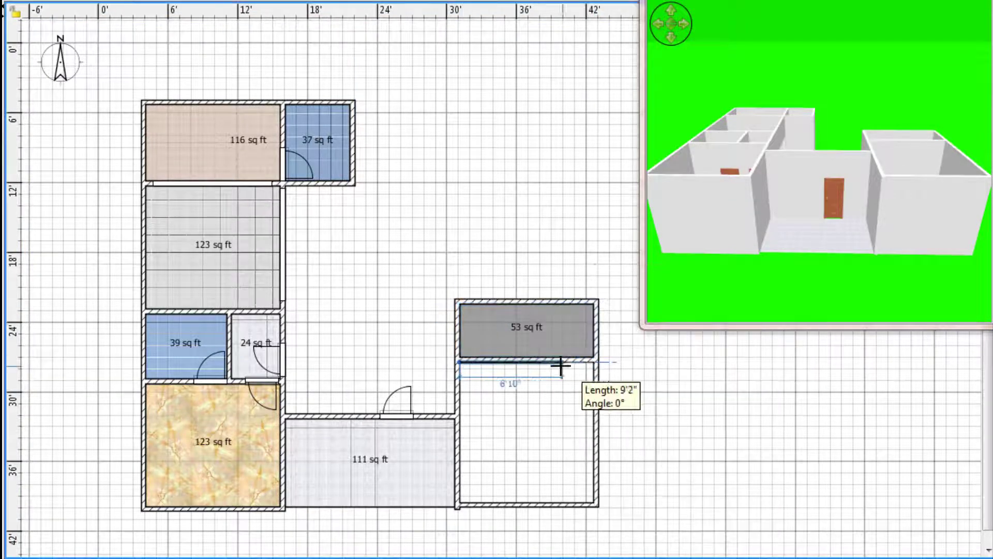
pyautogui.click(593, 363)
pyautogui.click(594, 501)
pyautogui.click(460, 503)
pyautogui.rightClick(456, 504)
pyautogui.click(498, 276)
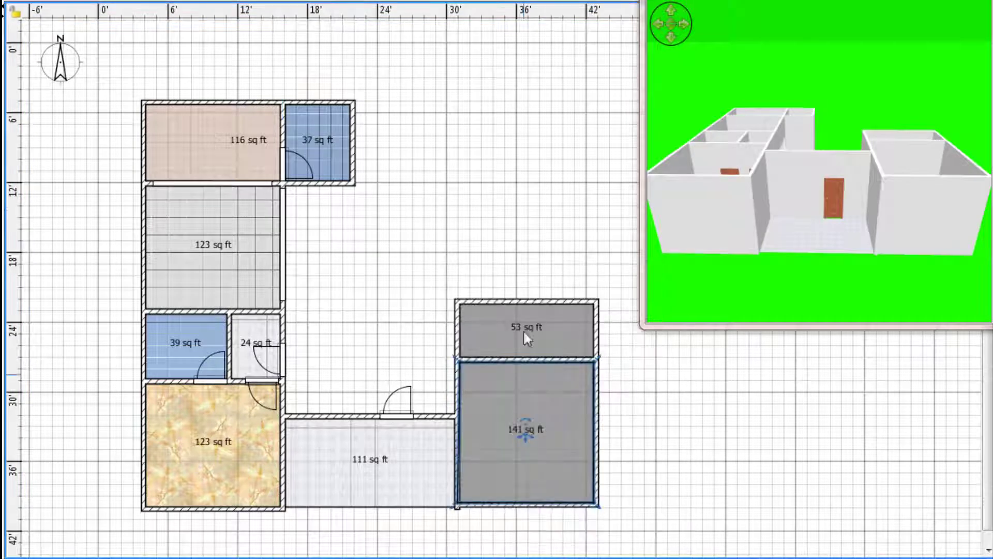
pyautogui.moveTo(456, 506); pyautogui.dragTo(458, 503)
# Step: Apply the yellow marble texture used in the southwest room to the 140 sq ft floor
pyautogui.rightClick(483, 473)
pyautogui.click(620, 399)
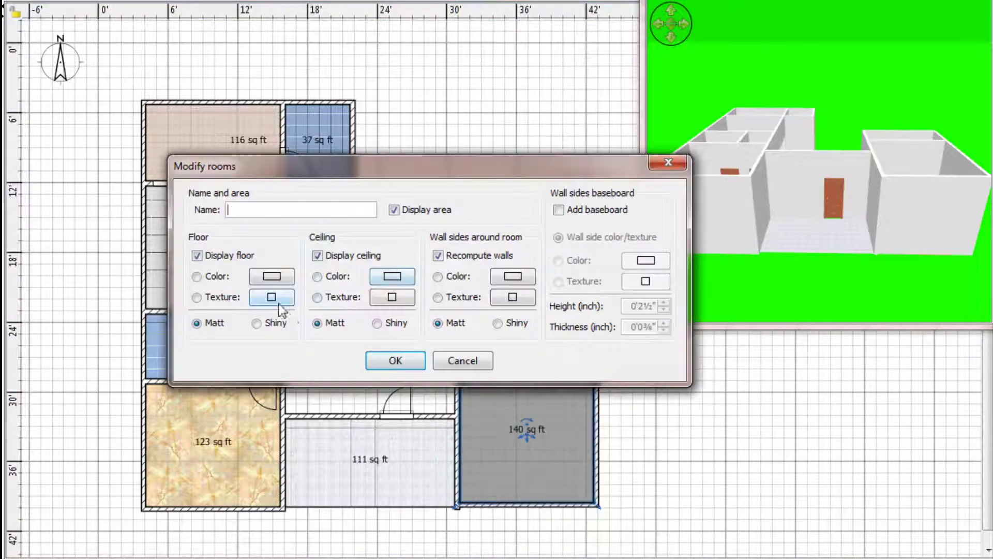
pyautogui.click(278, 303)
pyautogui.click(388, 422)
pyautogui.click(385, 454)
pyautogui.click(392, 358)
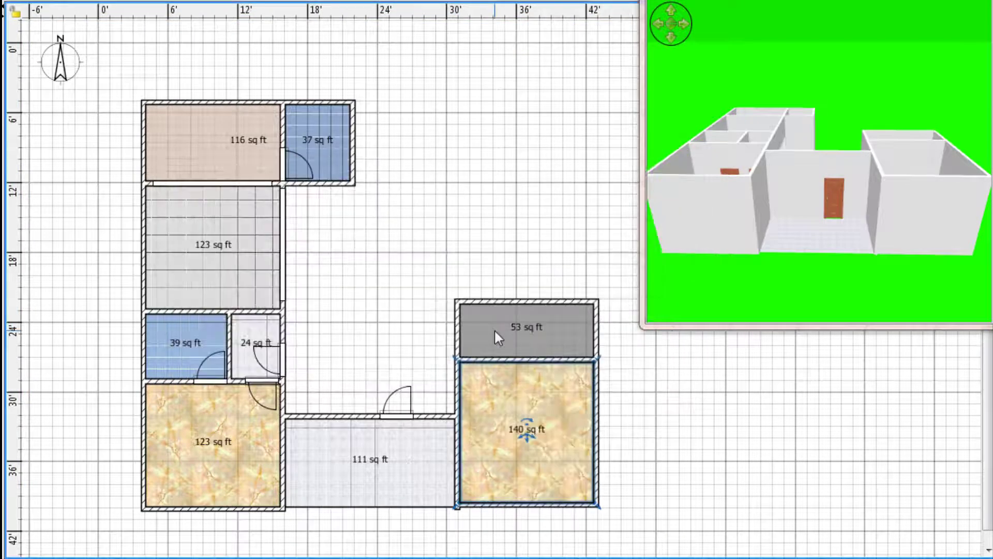
pyautogui.rightClick(494, 328)
pyautogui.click(557, 393)
pyautogui.click(271, 297)
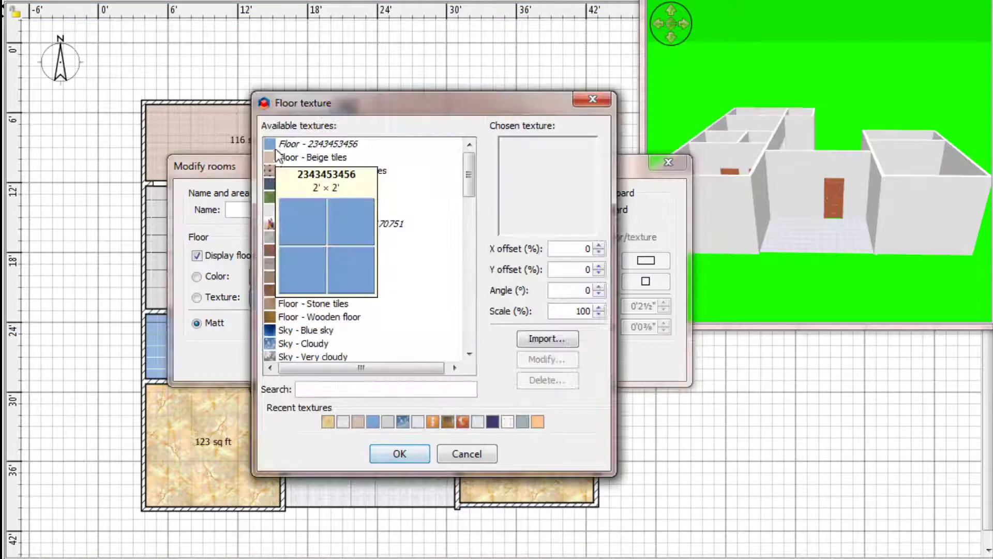
pyautogui.click(299, 140)
pyautogui.click(398, 452)
pyautogui.click(425, 360)
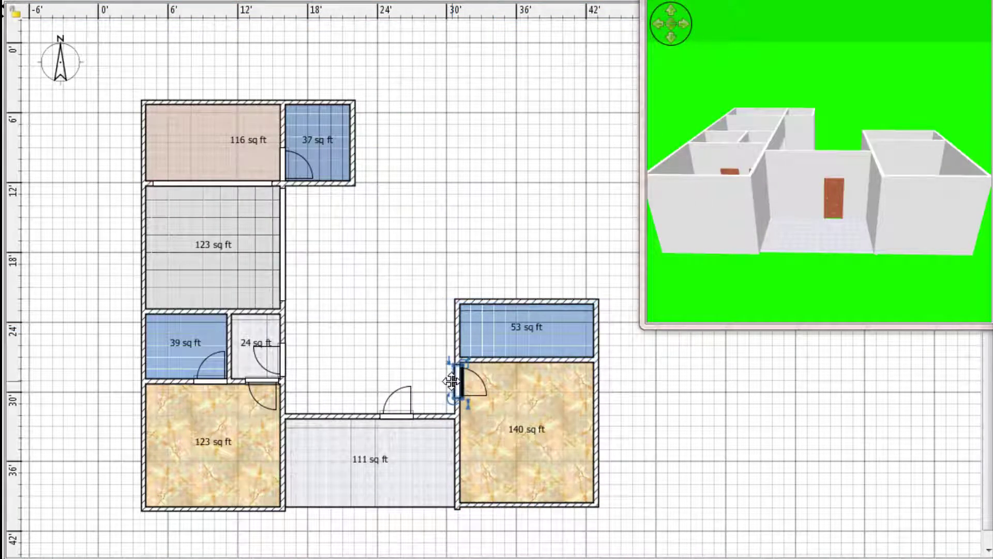
# Step: Mirror the door in the 140 sq ft room's west wall and place another door in the partition to the blue compartment
pyautogui.rightClick(452, 381)
pyautogui.click(576, 377)
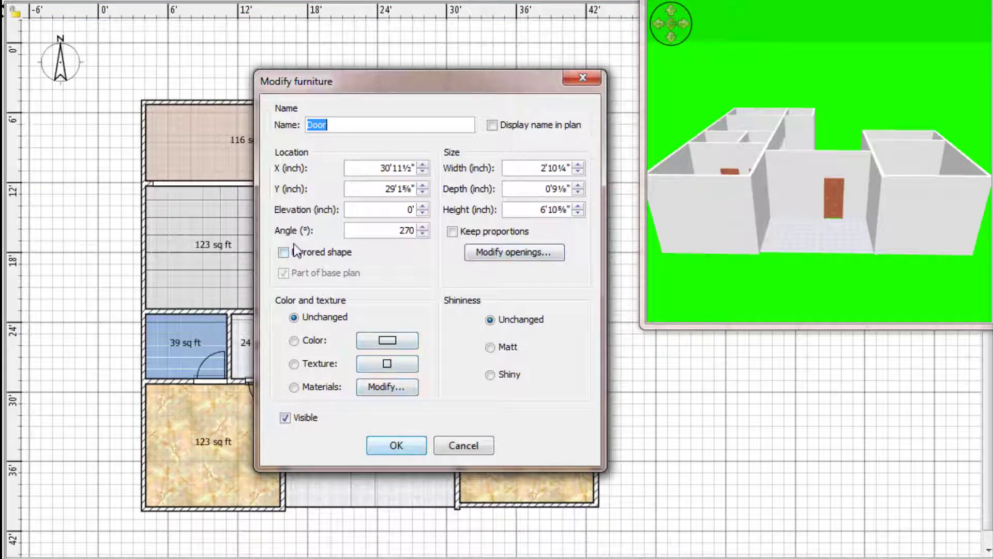
pyautogui.press('Return')
pyautogui.moveTo(2, 282); pyautogui.dragTo(468, 357)
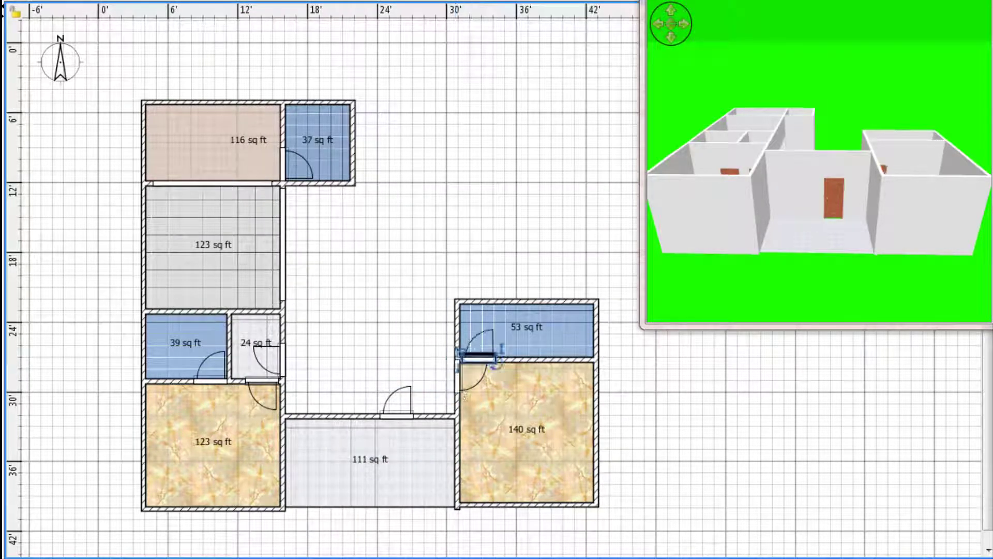
# Step: Move the 140 sq ft room's west door farther south along its wall and mirror its shape
pyautogui.moveTo(458, 396); pyautogui.dragTo(458, 392)
pyautogui.rightClick(456, 392)
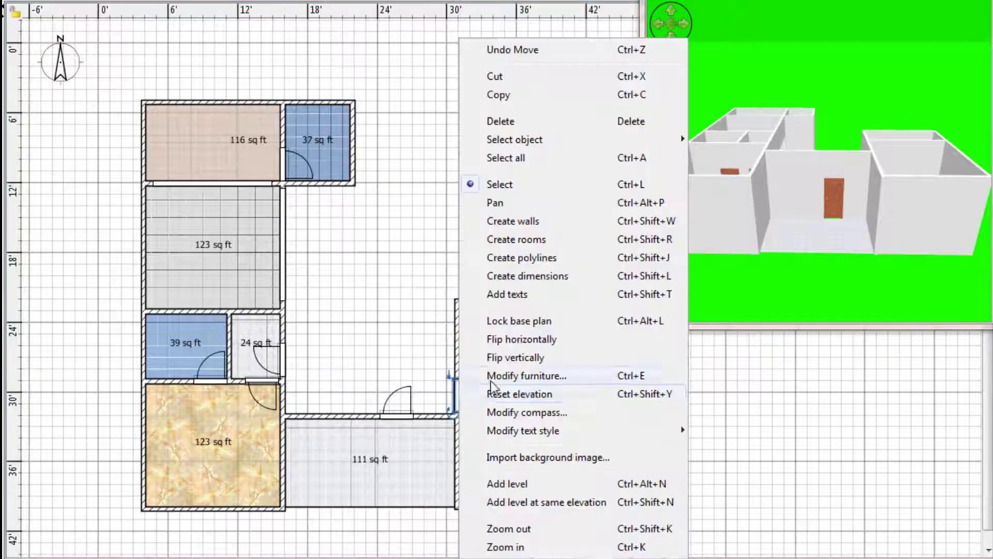
pyautogui.click(489, 380)
pyautogui.click(286, 253)
pyautogui.click(396, 443)
# Step: Position the blue compartment's door near the west end of the partition and mirror its shape
pyautogui.moveTo(2, 282); pyautogui.dragTo(414, 317)
pyautogui.moveTo(459, 357); pyautogui.dragTo(471, 355)
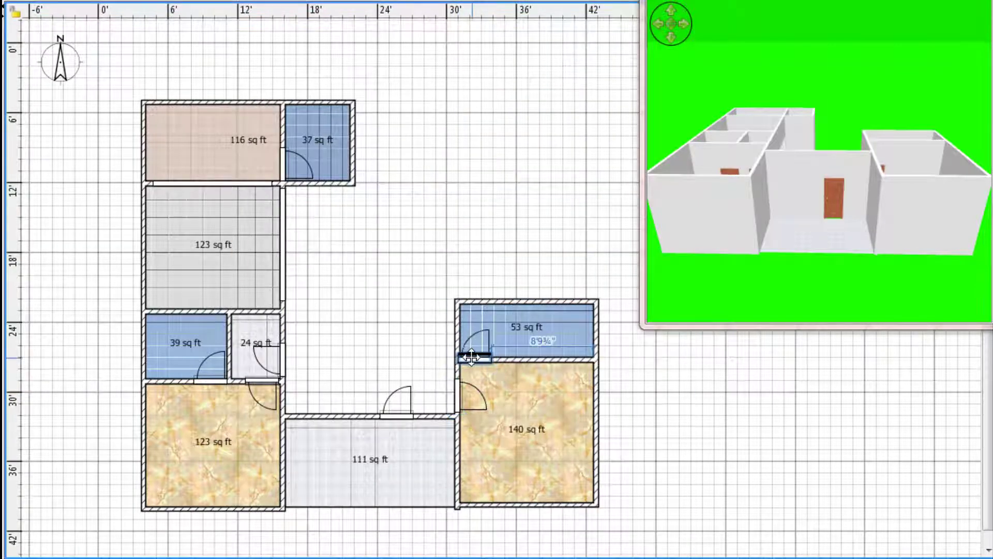
pyautogui.rightClick(477, 357)
pyautogui.click(505, 380)
pyautogui.click(287, 253)
pyautogui.click(396, 445)
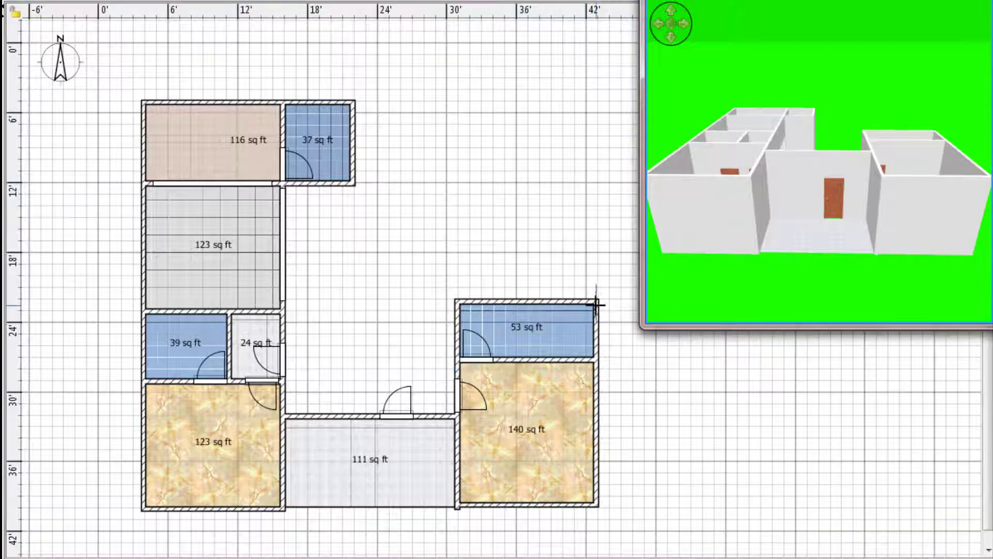
# Step: Extend the east wall north to the house's northern edge and draw walls enclosing a room about 12' square
pyautogui.click(596, 303)
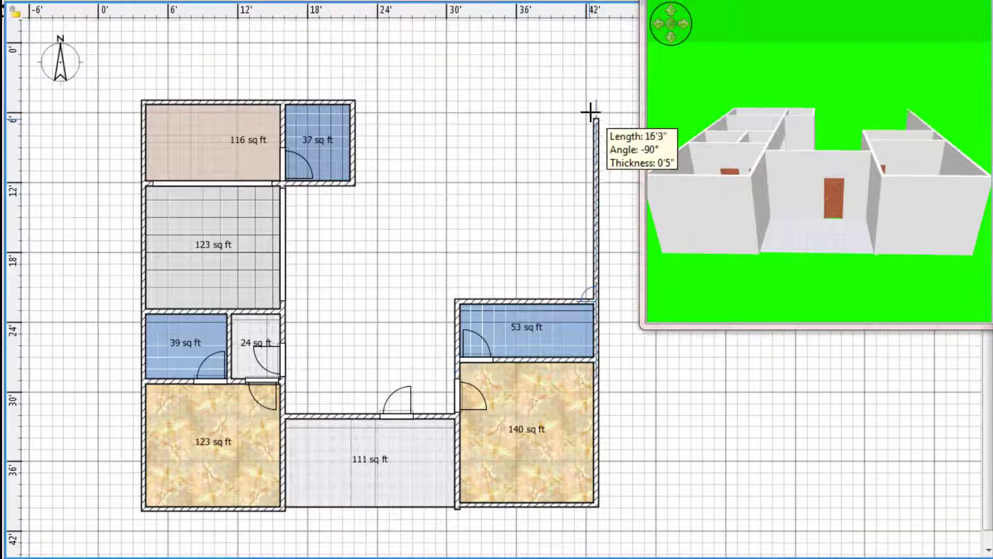
pyautogui.click(595, 102)
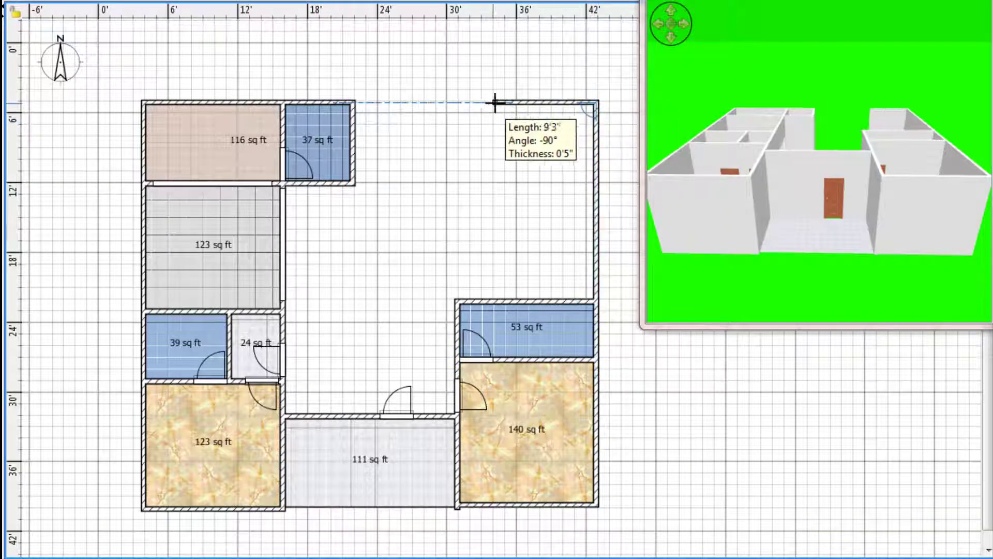
pyautogui.click(456, 112)
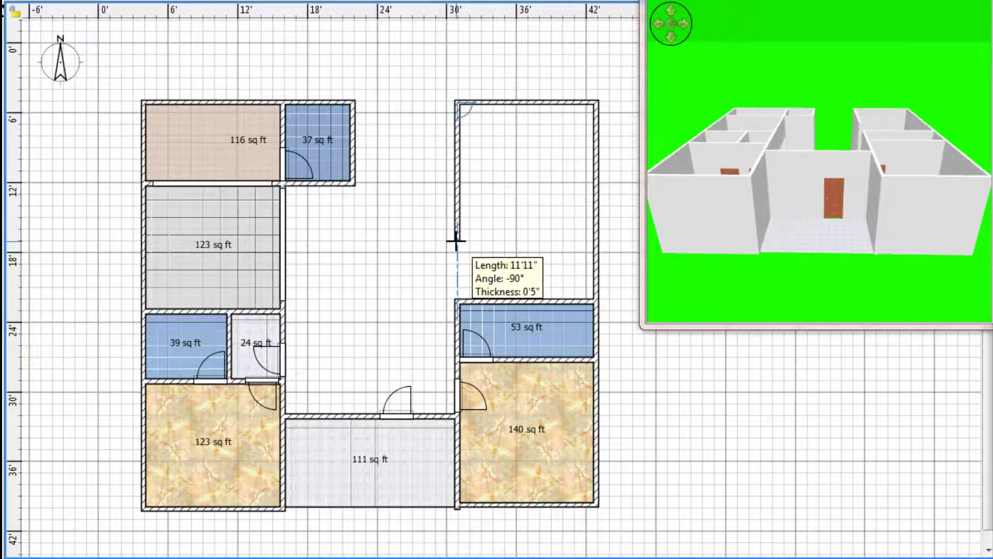
pyautogui.click(457, 241)
pyautogui.doubleClick(594, 240)
# Step: Create a floor of about 134 sq ft in the new square room at the house's northeast corner
pyautogui.hotkey('ctrl', 'shift', 'r')
pyautogui.click(459, 240)
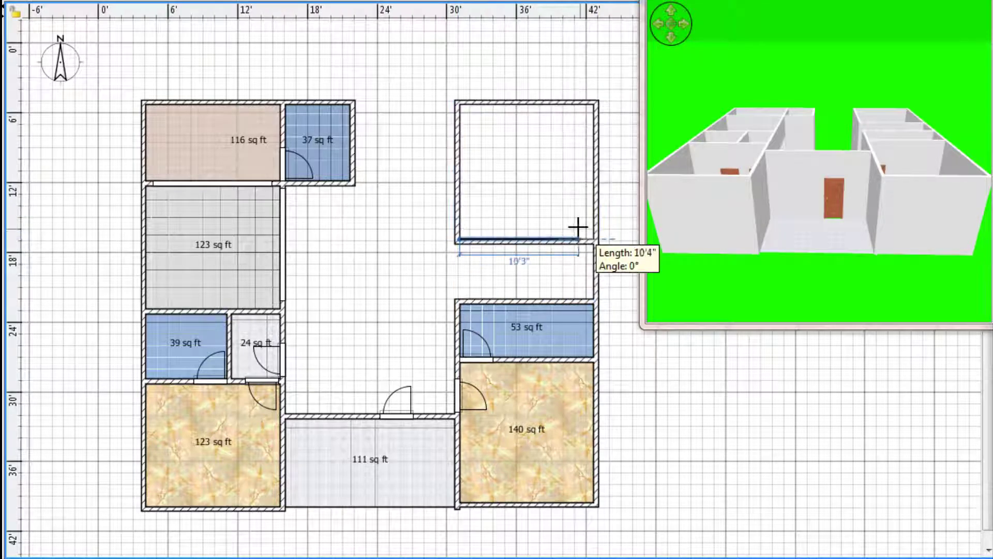
pyautogui.click(593, 239)
pyautogui.click(595, 102)
pyautogui.doubleClick(458, 102)
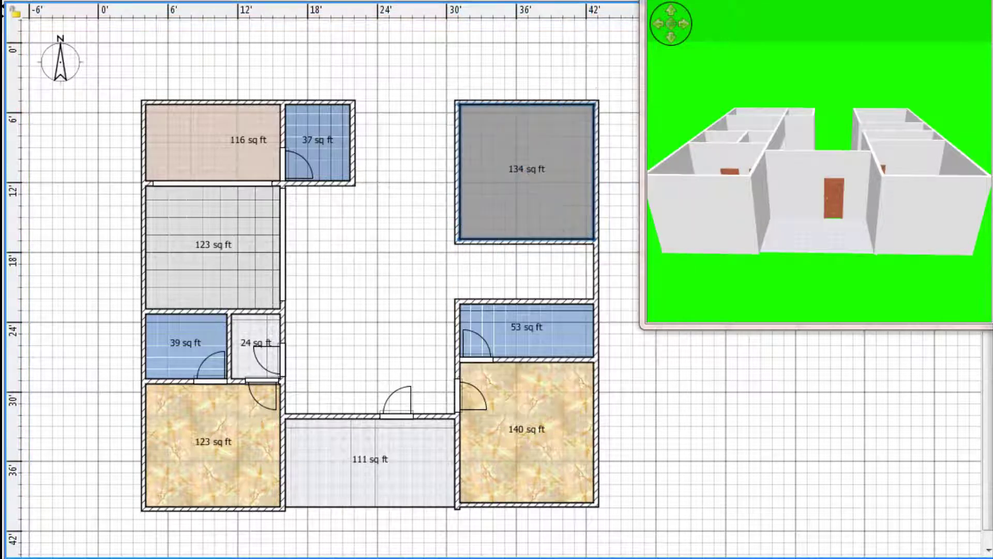
# Step: Apply the yellow marble-like floor texture, as used in the 140 sq ft room, to the new 134 sq ft room
pyautogui.doubleClick(501, 150)
pyautogui.click(271, 324)
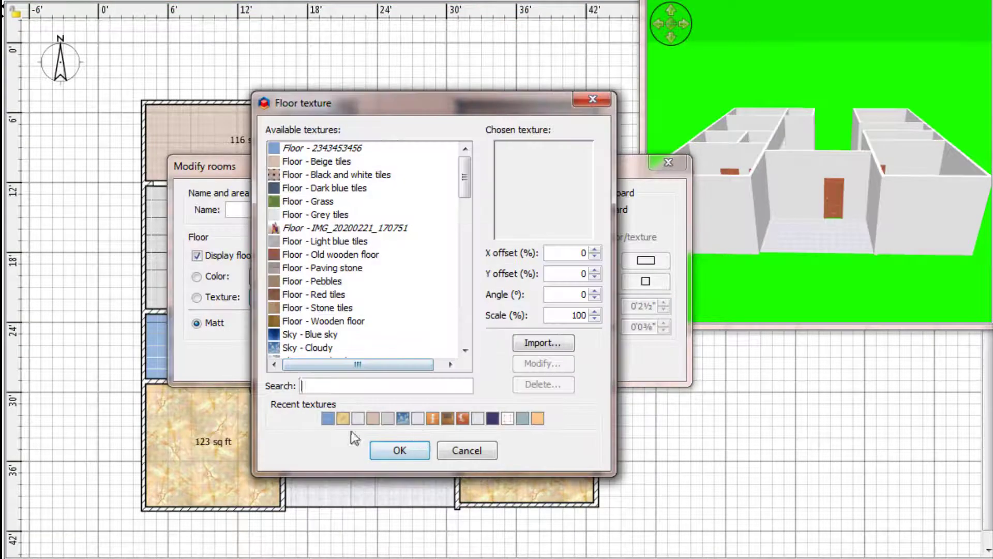
pyautogui.click(355, 437)
pyautogui.click(395, 448)
pyautogui.click(395, 359)
pyautogui.click(273, 1)
pyautogui.moveTo(987, 364); pyautogui.dragTo(987, 349)
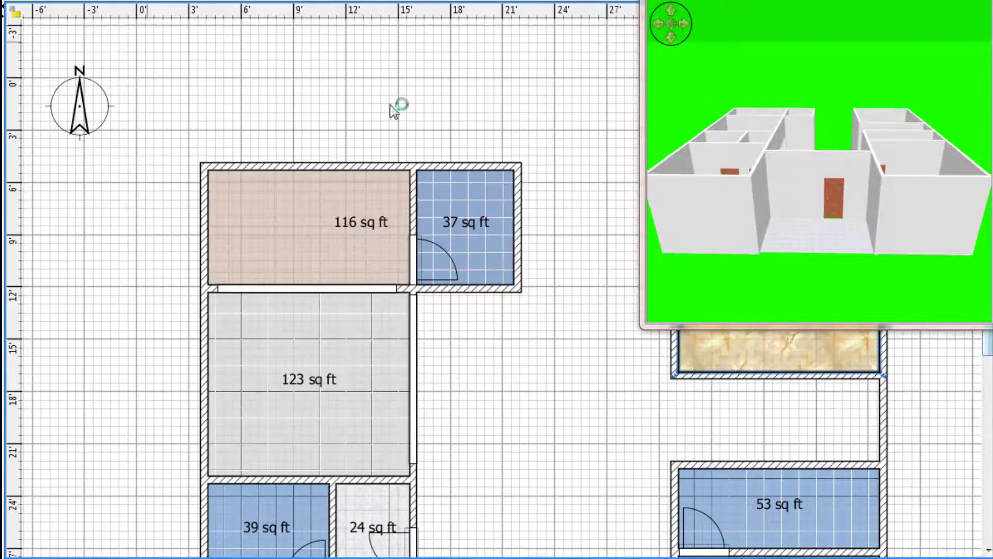
pyautogui.click(273, 1)
pyautogui.moveTo(458, 550); pyautogui.dragTo(577, 550)
pyautogui.moveTo(643, 326); pyautogui.dragTo(604, 292)
pyautogui.click(286, 1)
pyautogui.click(286, 1)
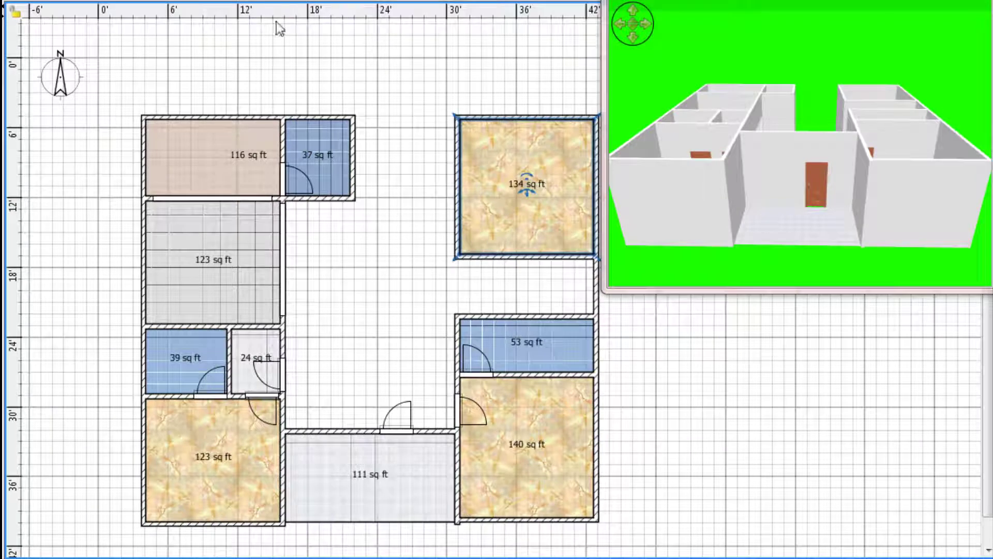
# Step: Draw two partition walls enclosing a small compartment, about 6'7" deep, in the northeast corner of the 134 sq ft room
pyautogui.click(596, 118)
pyautogui.click(544, 118)
pyautogui.click(544, 196)
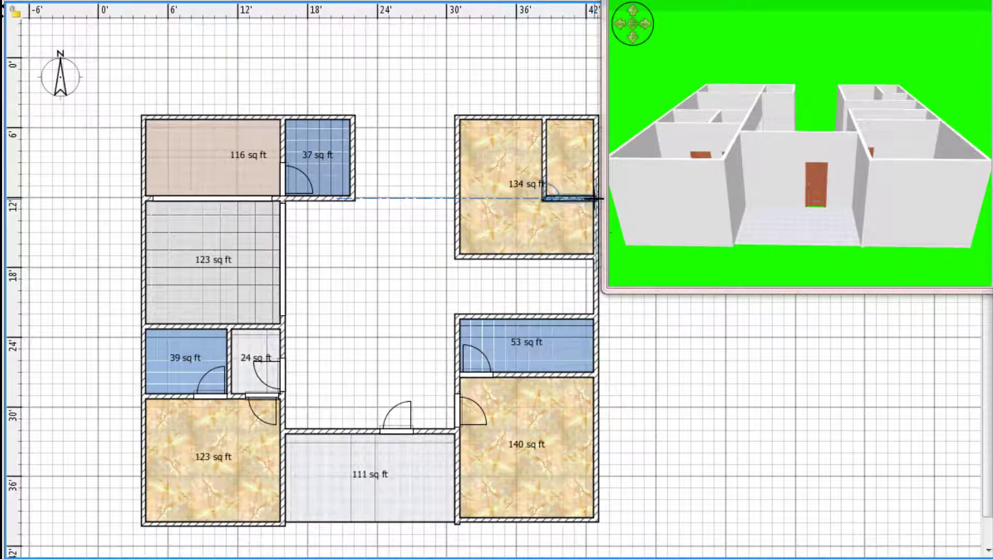
pyautogui.click(595, 197)
# Step: Create a floor of about 27 sq ft in the corner compartment and give it a blue texture
pyautogui.doubleClick(596, 118)
pyautogui.click(547, 120)
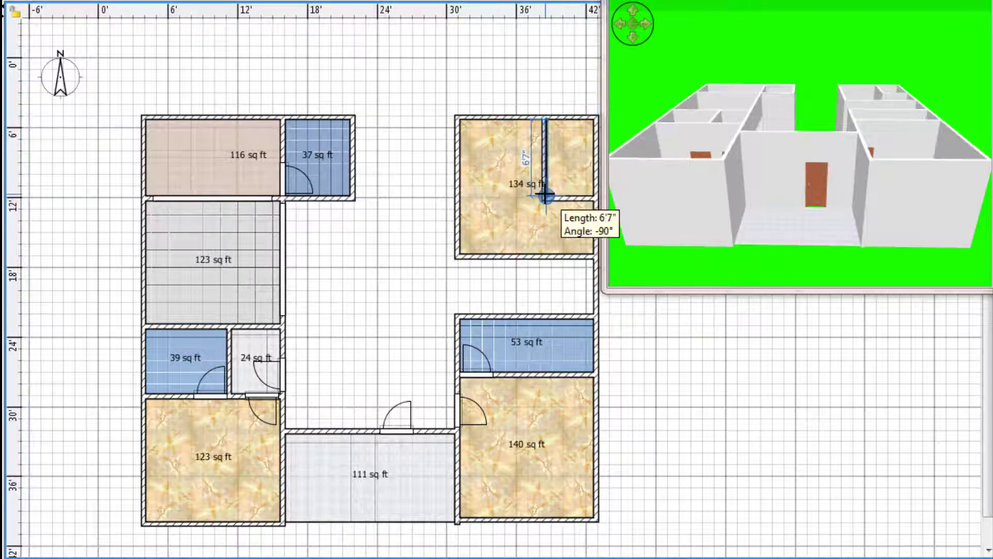
pyautogui.click(546, 196)
pyautogui.click(594, 196)
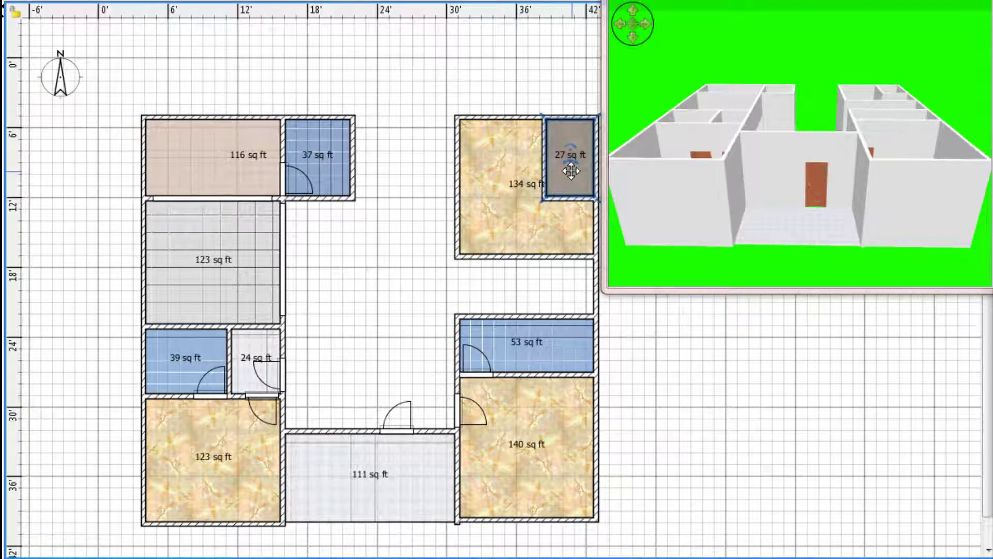
pyautogui.rightClick(571, 170)
pyautogui.click(675, 395)
pyautogui.click(423, 364)
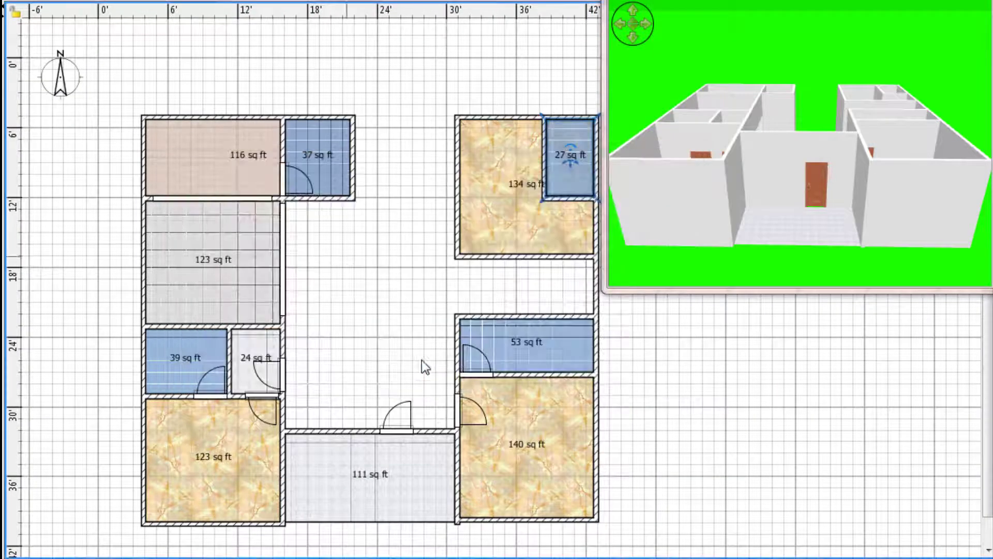
# Step: Draw walls closing the north gap and tracing the whole perimeter of the central hall, including its eastern corridor
pyautogui.click(454, 118)
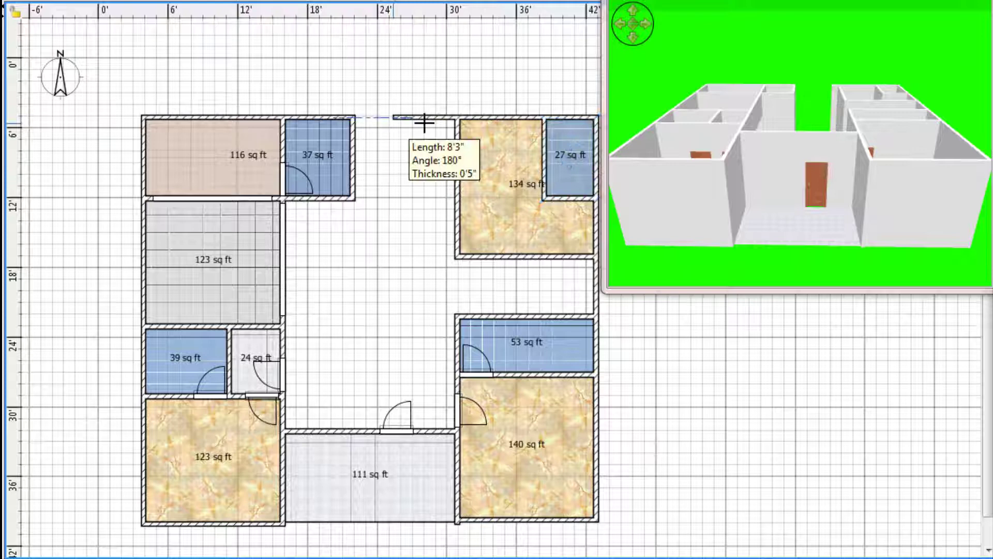
pyautogui.click(353, 118)
pyautogui.click(353, 199)
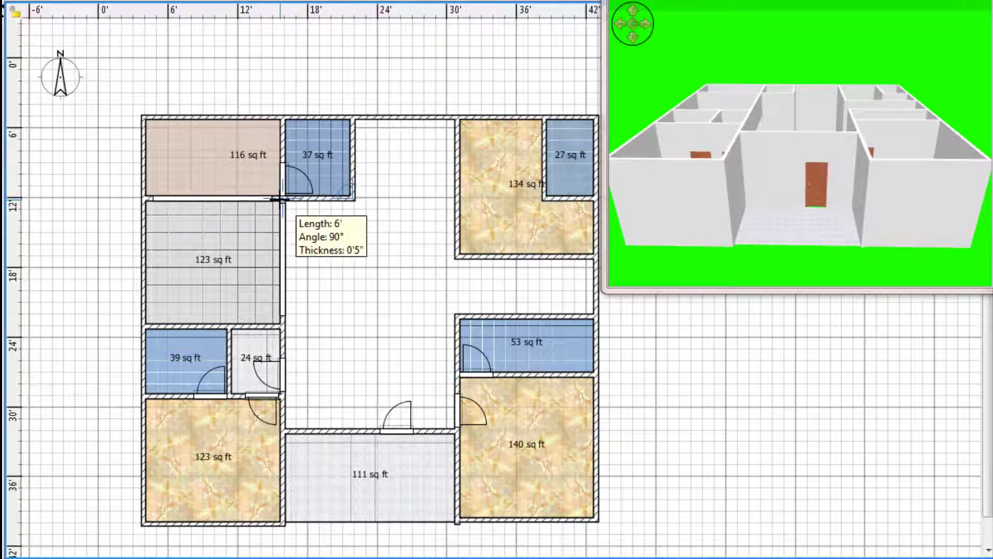
pyautogui.click(283, 199)
pyautogui.click(284, 430)
pyautogui.click(455, 430)
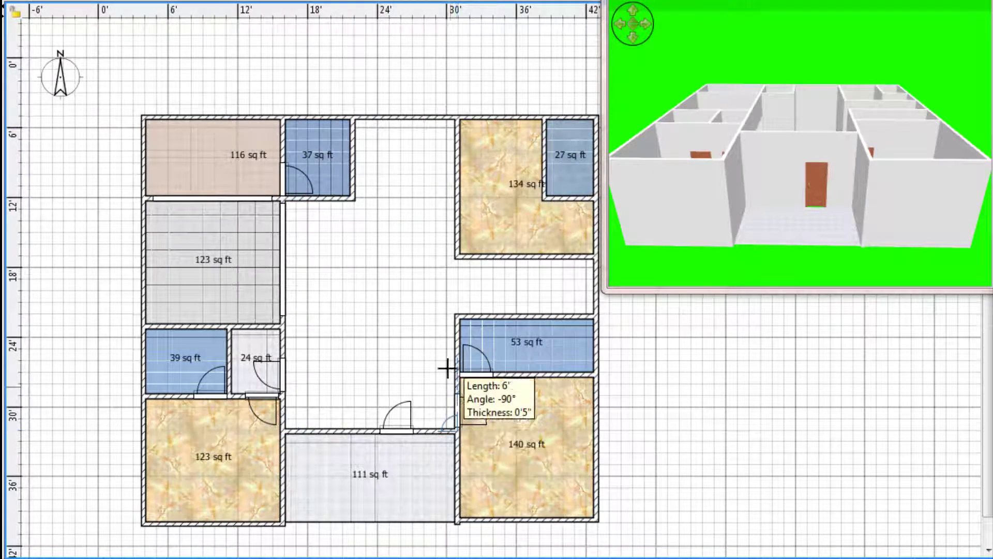
pyautogui.click(455, 314)
pyautogui.click(595, 314)
pyautogui.click(595, 255)
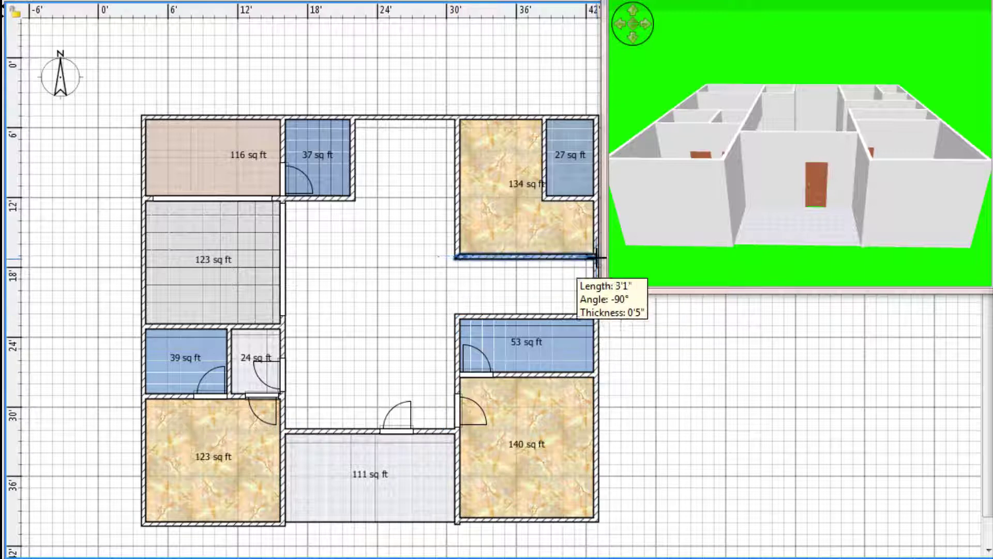
pyautogui.click(457, 255)
pyautogui.doubleClick(457, 117)
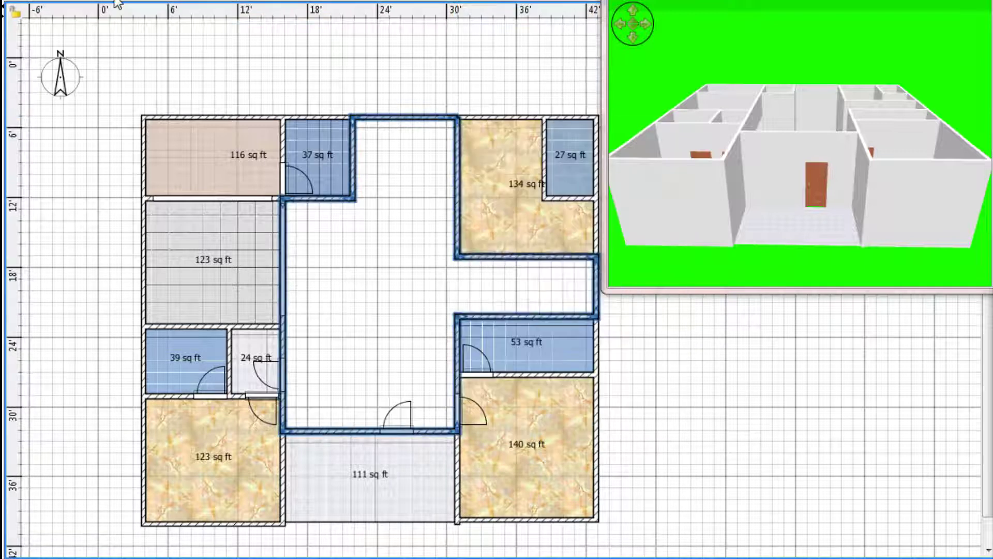
# Step: Create a floor of about 402 sq ft covering the central hall, its eastern corridor and the northern alcove
pyautogui.hotkey('ctrl', 'shift', 'r')
pyautogui.click(284, 201)
pyautogui.click(283, 429)
pyautogui.click(455, 430)
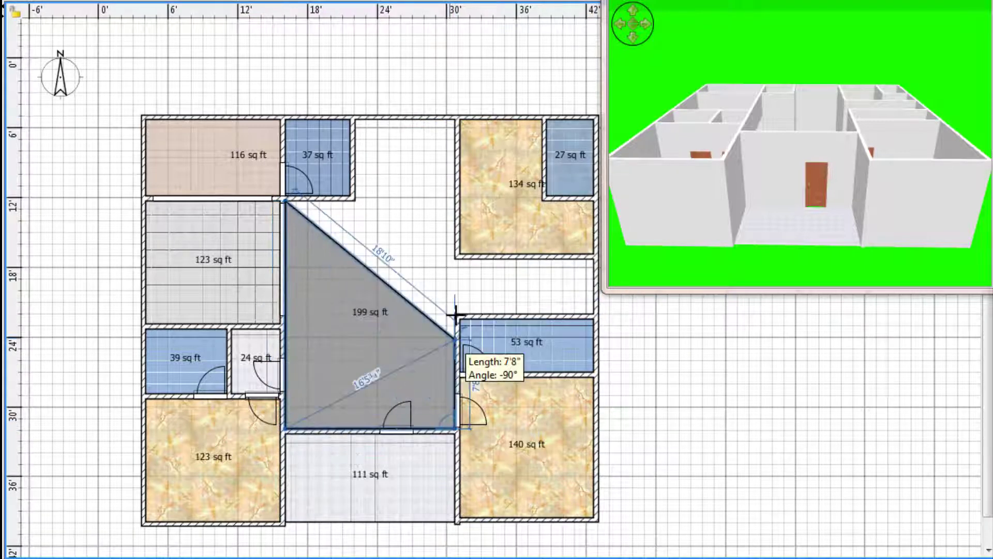
pyautogui.click(455, 314)
pyautogui.click(590, 314)
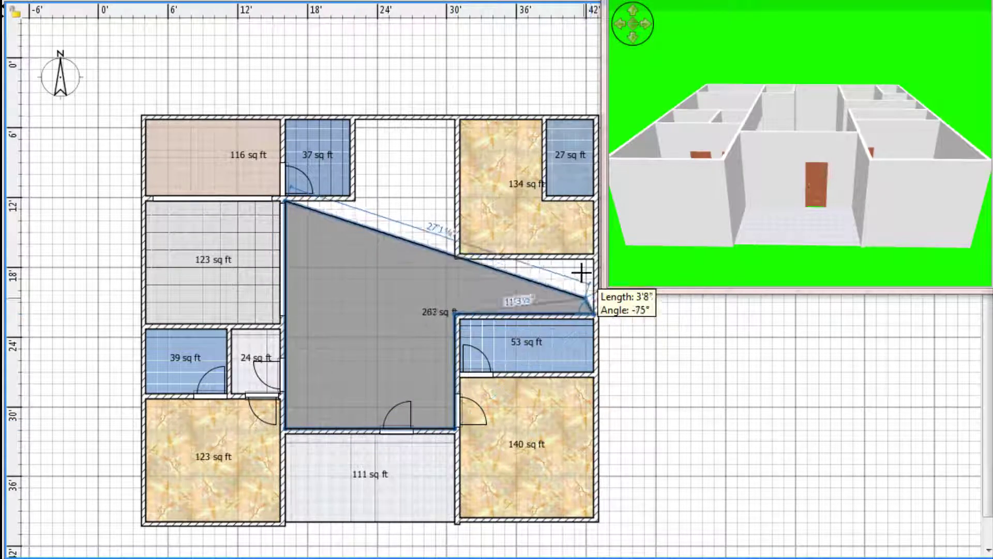
pyautogui.click(594, 258)
pyautogui.click(455, 258)
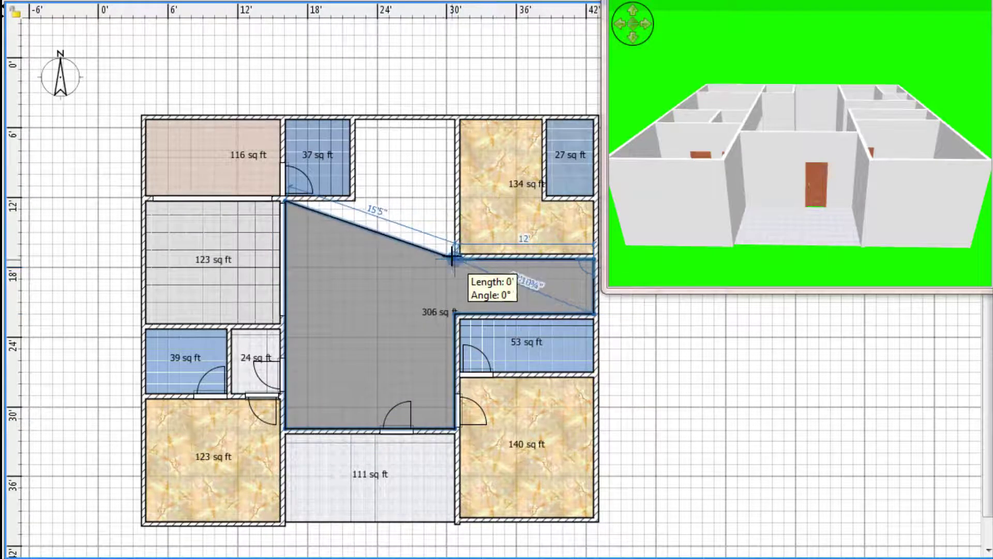
pyautogui.click(456, 119)
pyautogui.click(354, 119)
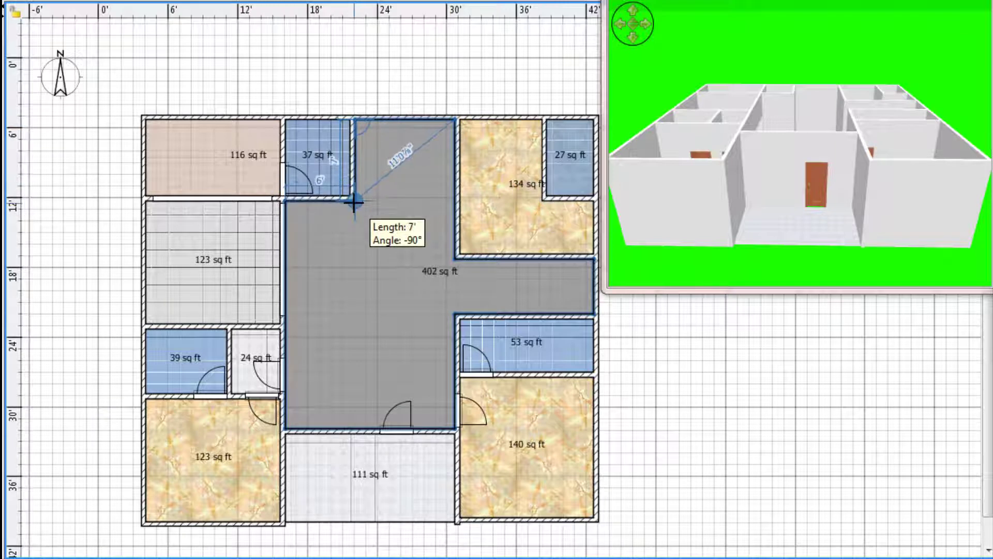
# Step: Apply an orange tile texture to the central hall's floor
pyautogui.rightClick(328, 295)
pyautogui.click(372, 390)
pyautogui.click(270, 296)
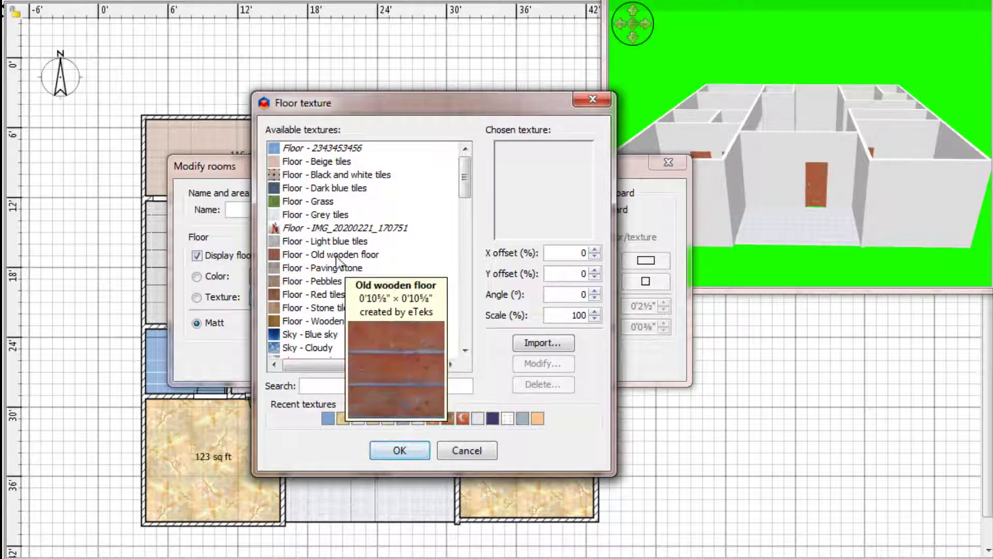
pyautogui.scroll(-1, 329, 257)
pyautogui.scroll(-1, 329, 257)
pyautogui.click(310, 294)
pyautogui.click(399, 449)
pyautogui.click(393, 359)
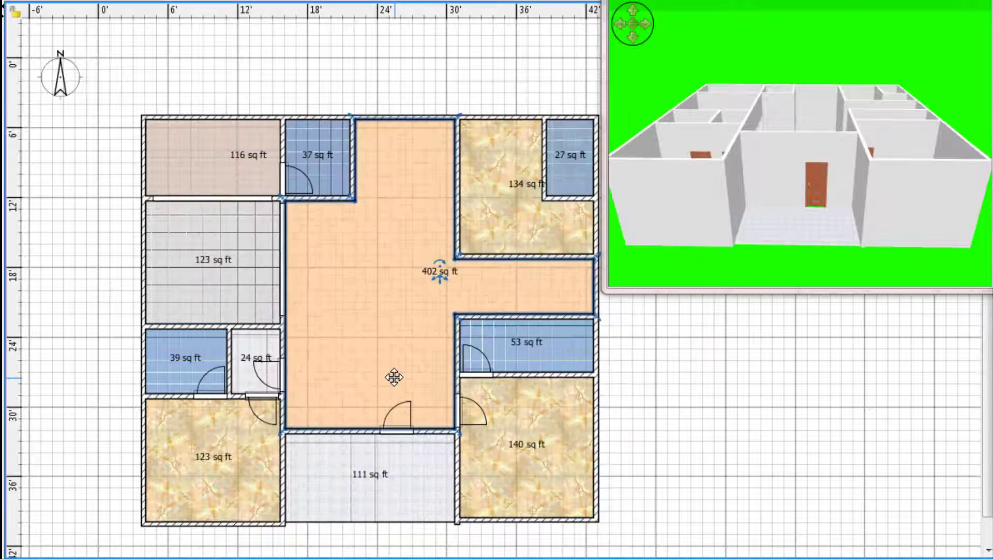
# Step: Place a triple winder staircase in the hall's northern alcove, beside the 37 sq ft room
pyautogui.moveTo(604, 293); pyautogui.dragTo(113, 554)
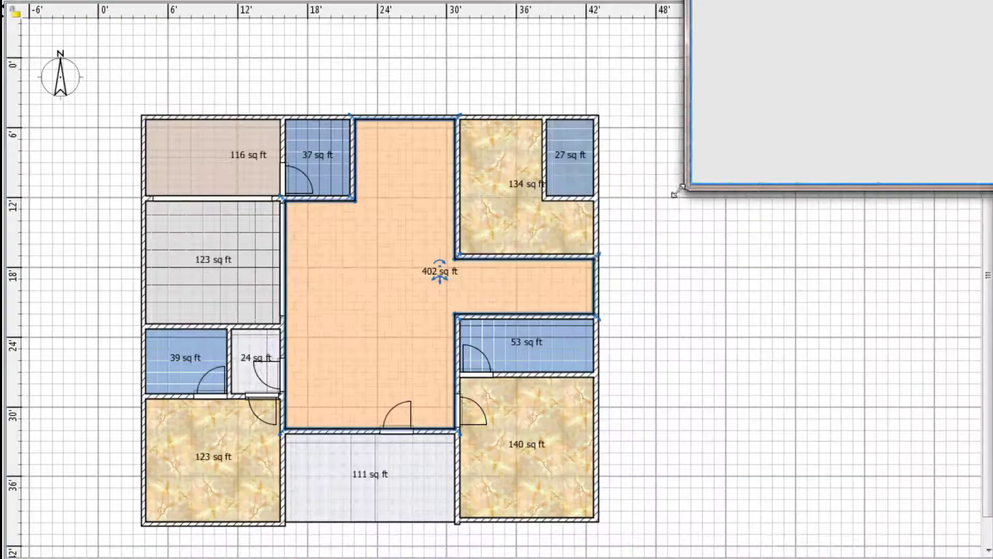
pyautogui.moveTo(3, 217); pyautogui.dragTo(383, 147)
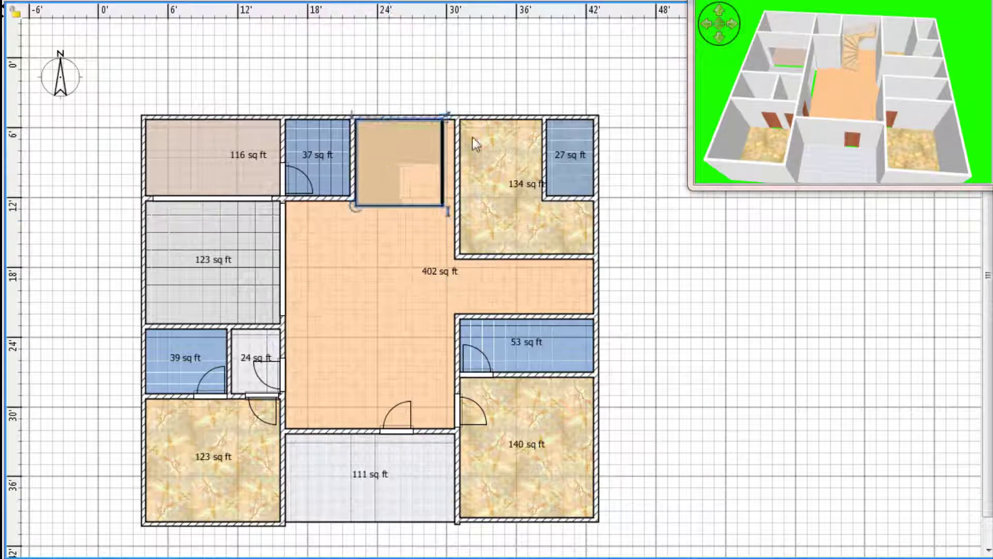
pyautogui.moveTo(690, 187); pyautogui.dragTo(601, 325)
pyautogui.moveTo(900, 227); pyautogui.dragTo(885, 148)
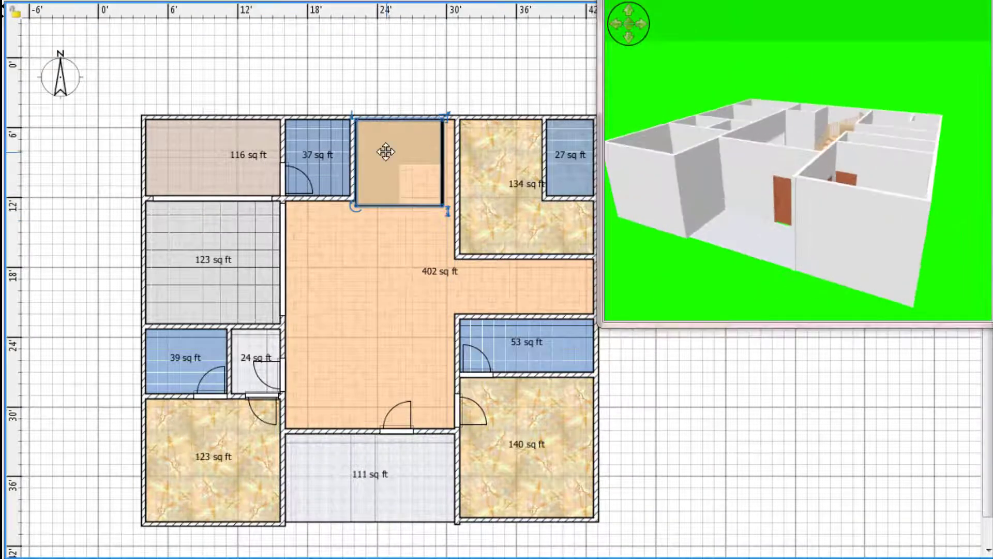
# Step: Set the triple winder staircase's height to 13'
pyautogui.rightClick(386, 150)
pyautogui.click(505, 376)
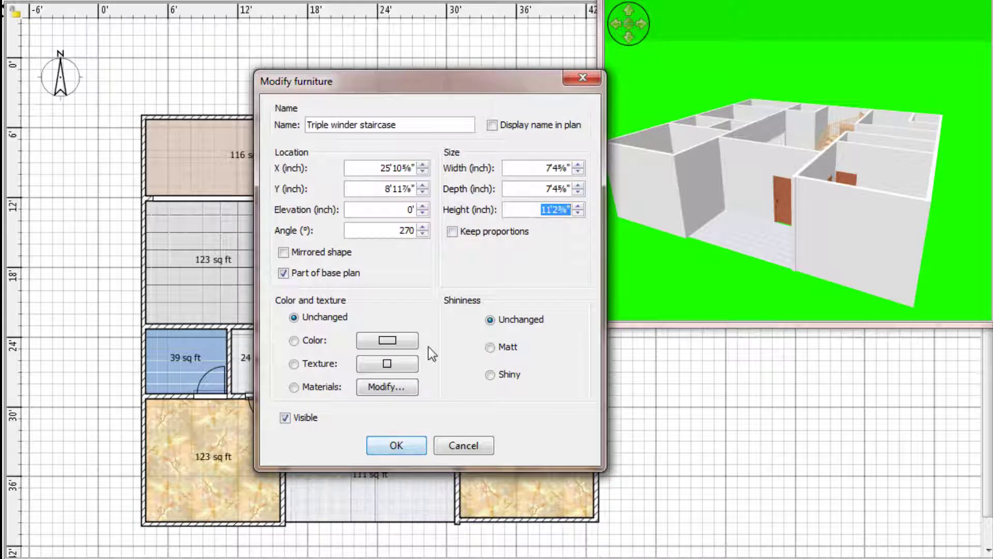
pyautogui.write('13')
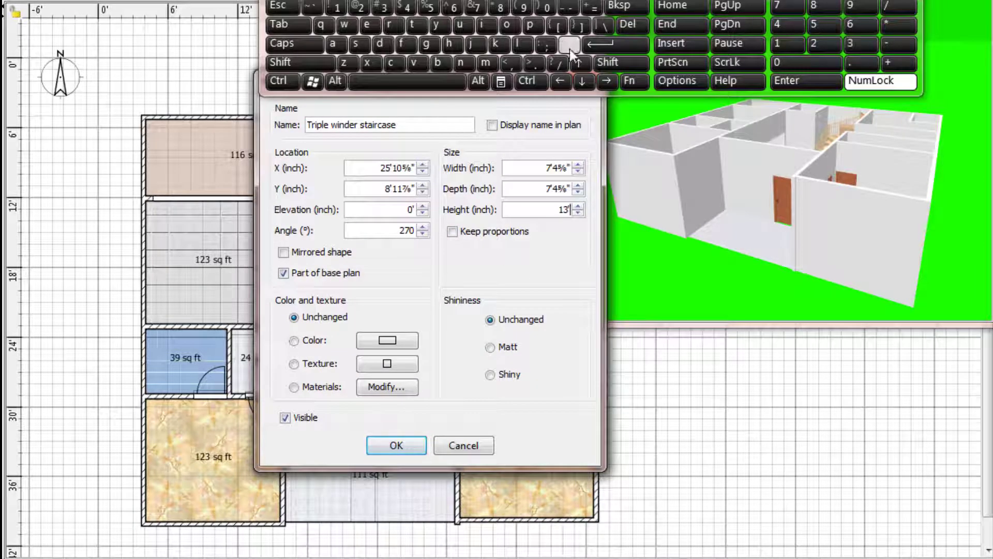
pyautogui.click(396, 445)
# Step: Check the staircase in 3D and raise its height to 14'
pyautogui.moveTo(828, 217); pyautogui.dragTo(928, 212)
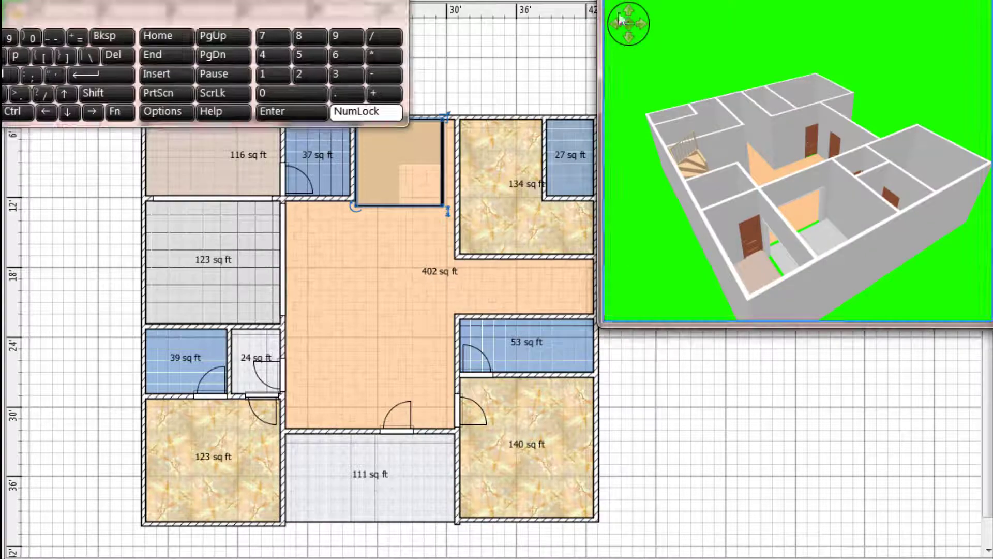
pyautogui.click(628, 10)
pyautogui.moveTo(693, 243); pyautogui.dragTo(621, 356)
pyautogui.doubleClick(399, 161)
pyautogui.moveTo(571, 209); pyautogui.dragTo(540, 210)
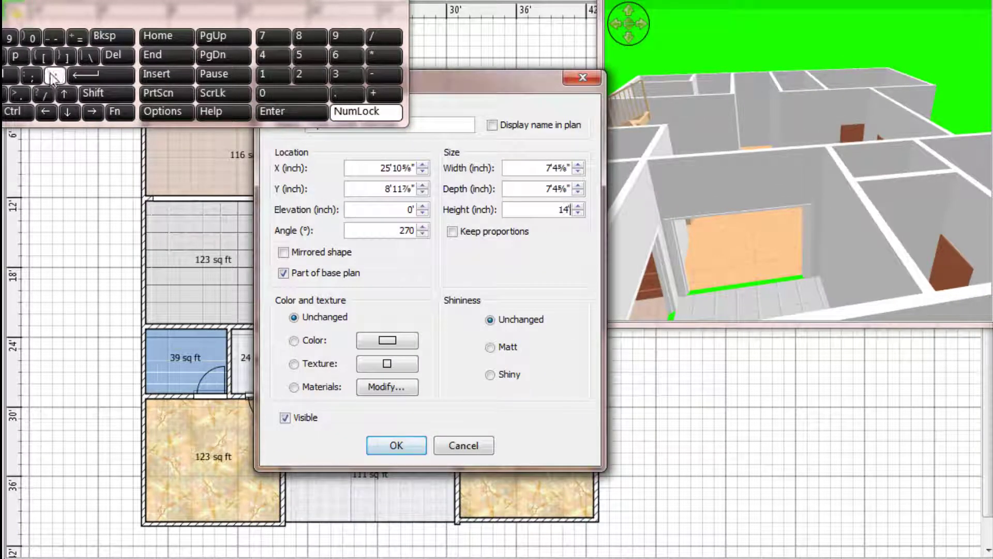
pyautogui.click(398, 451)
# Step: Set the triple winder staircase's height to 15'
pyautogui.moveTo(672, 214); pyautogui.dragTo(891, 214)
pyautogui.moveTo(856, 0); pyautogui.dragTo(811, 2)
pyautogui.moveTo(813, 98)
pyautogui.mouseDown()
pyautogui.moveTo(804, 179)
pyautogui.moveTo(809, 98)
pyautogui.mouseUp()
pyautogui.rightClick(384, 173)
pyautogui.click(507, 376)
pyautogui.doubleClick(573, 209)
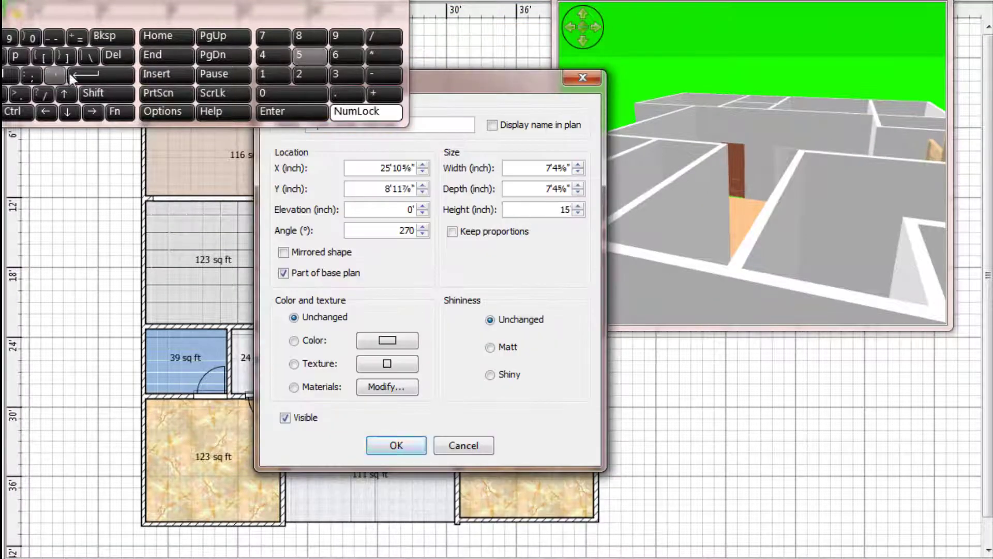
pyautogui.click(397, 443)
# Step: Place a door at the east end of the 27 sq ft compartment's south wall, opening into the compartment
pyautogui.moveTo(657, 212); pyautogui.dragTo(745, 168)
pyautogui.click(583, 42)
pyautogui.moveTo(603, 155); pyautogui.dragTo(626, 192)
pyautogui.moveTo(769, 1); pyautogui.dragTo(815, 0)
pyautogui.click(5, 231)
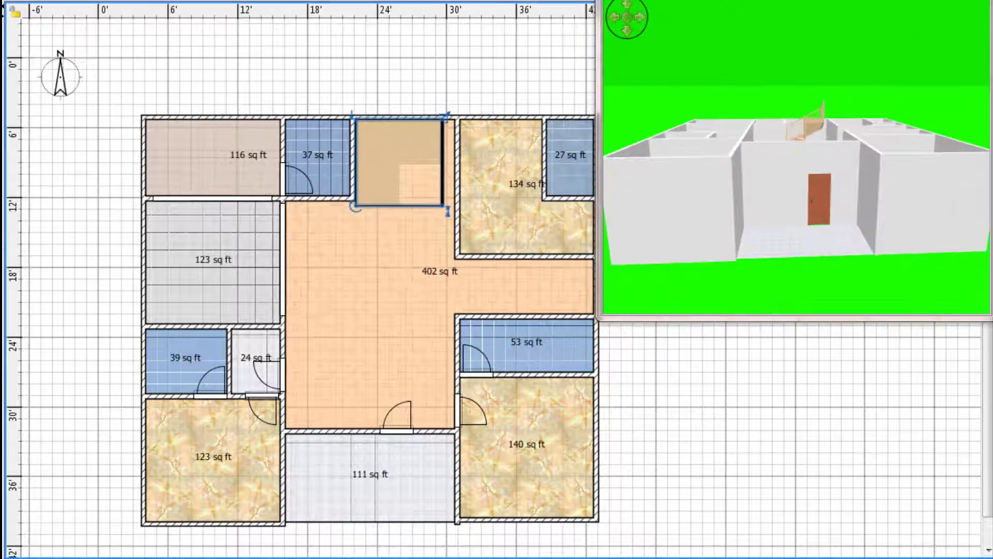
pyautogui.moveTo(4, 231); pyautogui.dragTo(575, 196)
pyautogui.moveTo(797, 1); pyautogui.dragTo(825, 1)
pyautogui.click(583, 196)
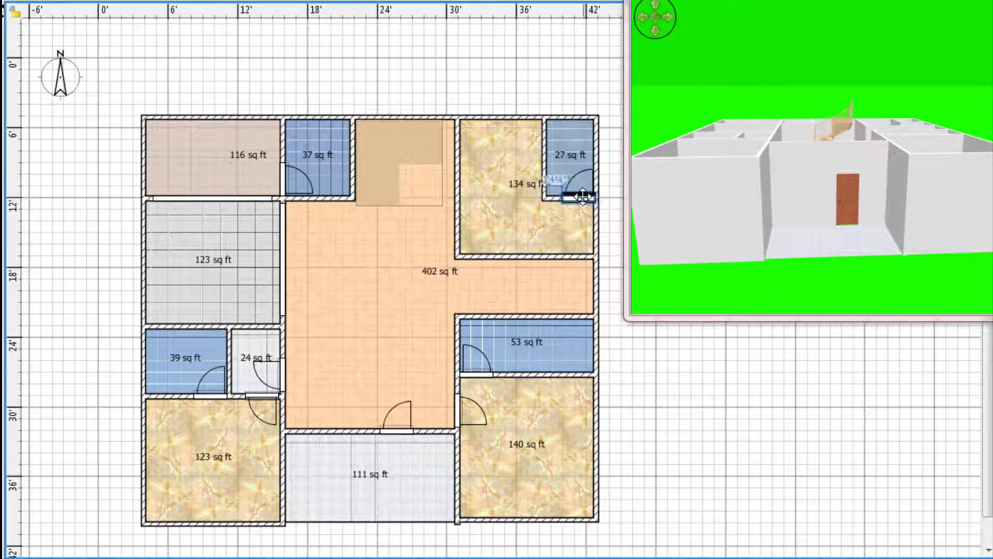
pyautogui.moveTo(582, 196); pyautogui.dragTo(582, 197)
# Step: Place a door at the west end of the 134 sq ft room's south wall, opening into the room
pyautogui.moveTo(4, 231); pyautogui.dragTo(468, 255)
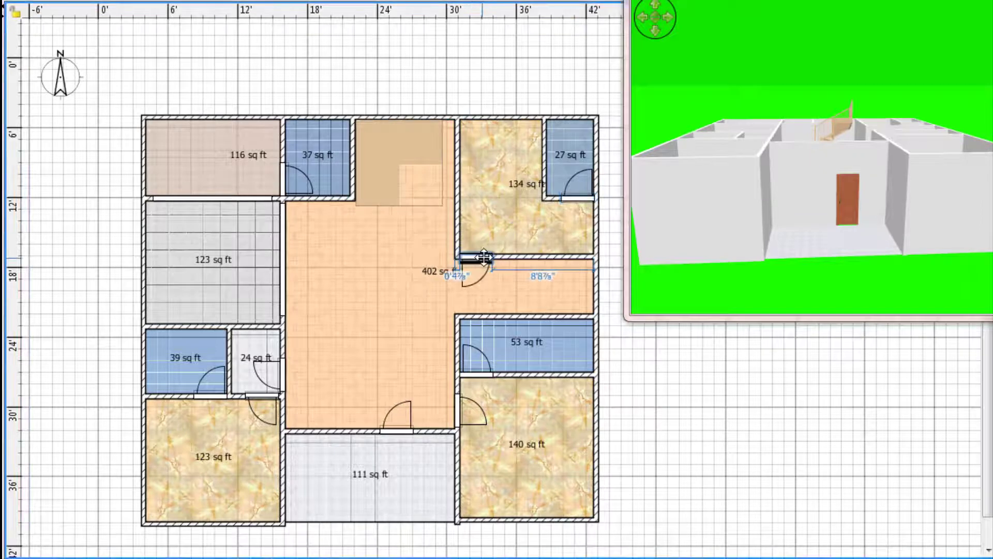
pyautogui.doubleClick(481, 256)
pyautogui.press('Escape')
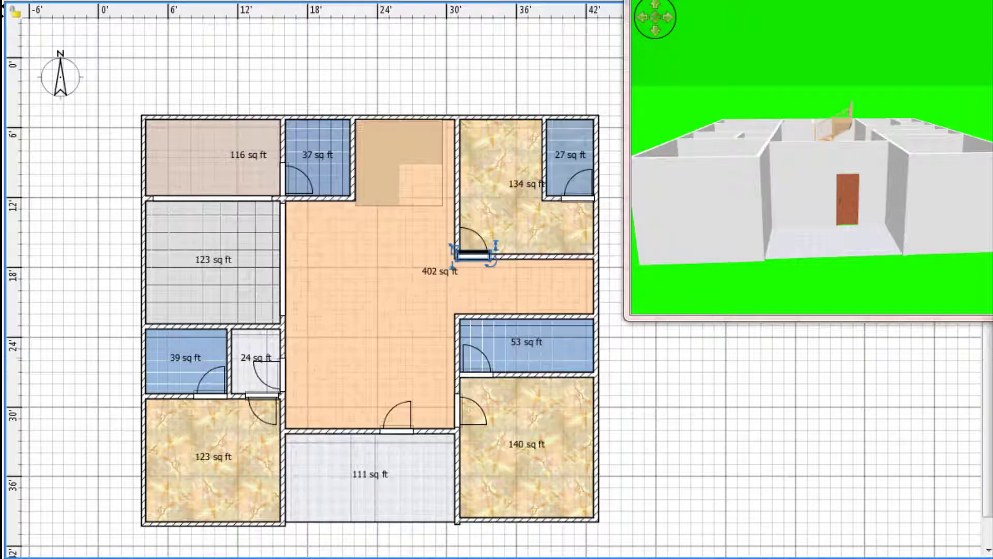
# Step: Place a small-pane double door window west of the front door in the hall's south wall and set its elevation to 1'8"
pyautogui.moveTo(2, 207); pyautogui.dragTo(324, 435)
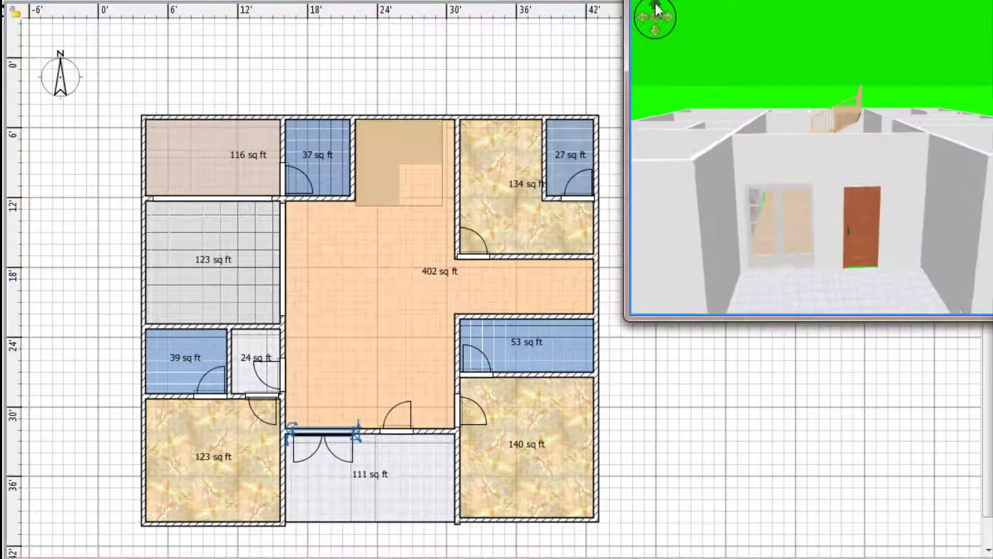
pyautogui.moveTo(358, 426); pyautogui.dragTo(355, 414)
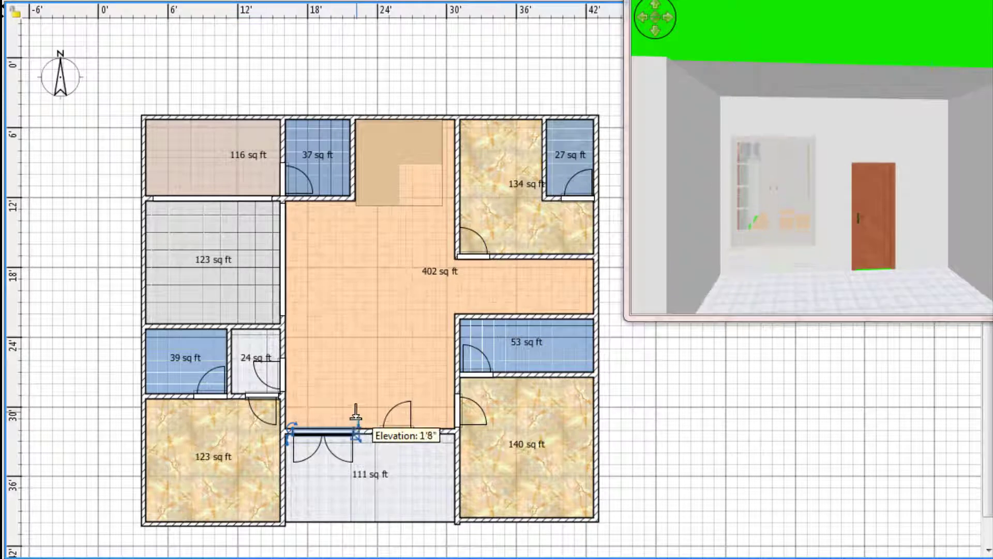
# Step: Review the double door window's glass material and examine the front porch in an enlarged 3D view
pyautogui.doubleClick(324, 434)
pyautogui.click(387, 387)
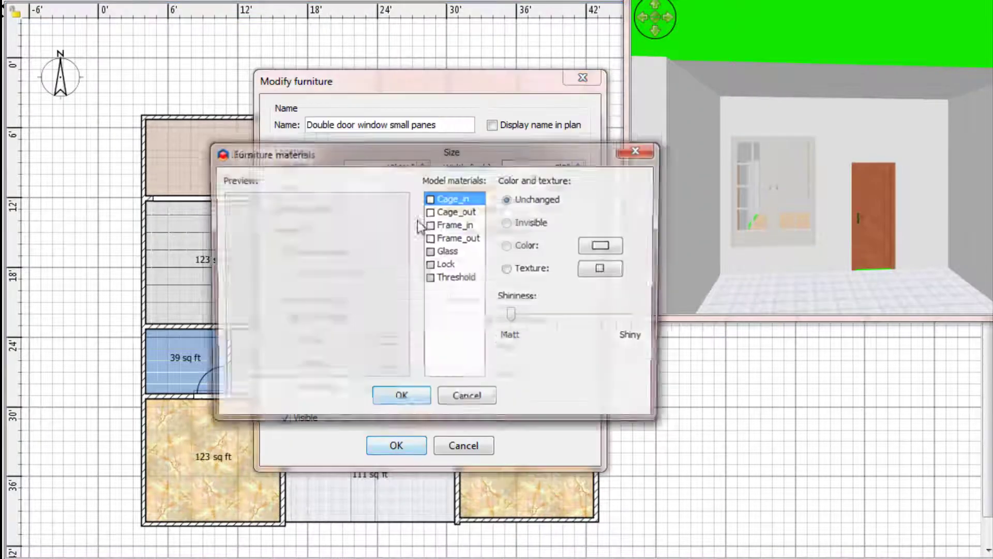
pyautogui.click(443, 259)
pyautogui.click(399, 399)
pyautogui.click(397, 446)
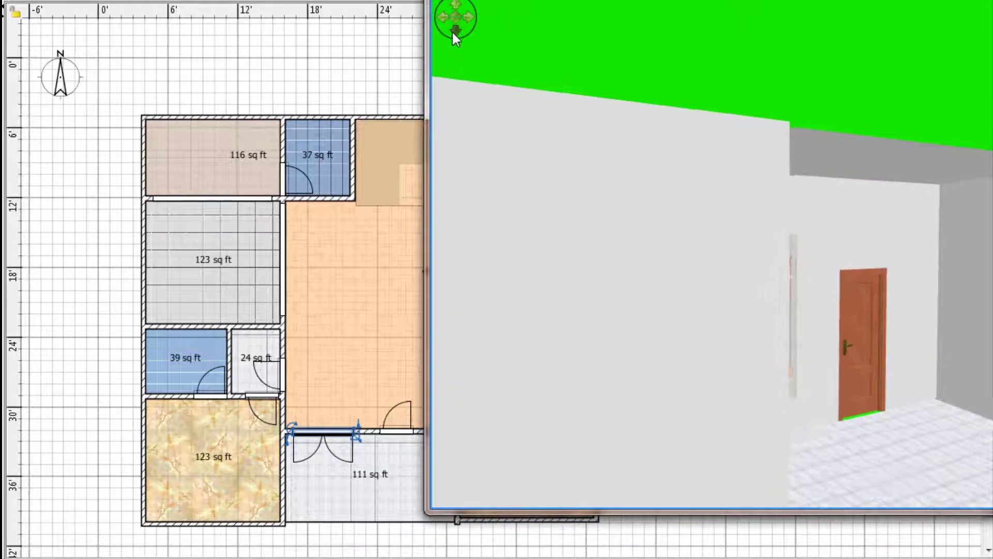
pyautogui.click(453, 32)
pyautogui.click(283, 1)
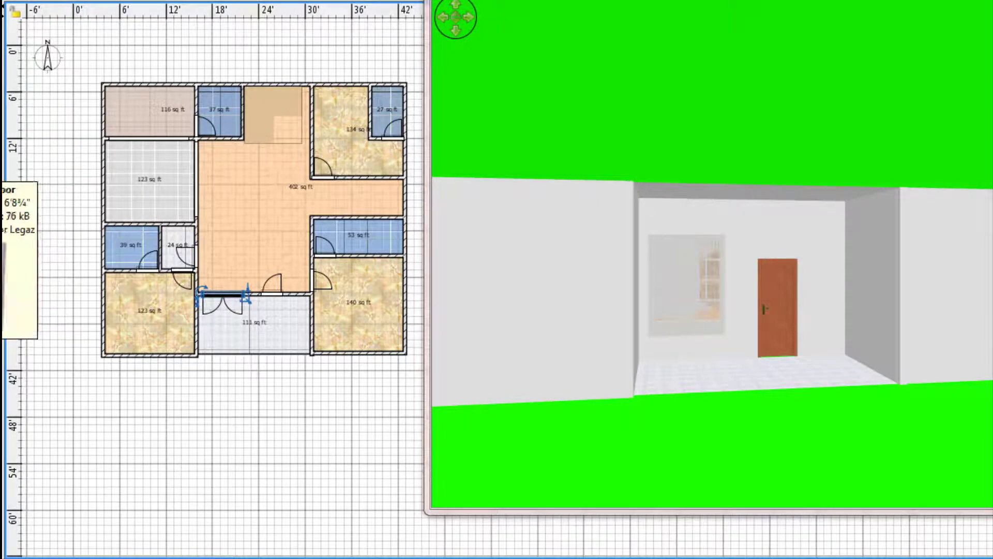
# Step: Place a single-pane window east of the front door in the hall's south wall and set its elevation to 1'7"
pyautogui.moveTo(2, 178); pyautogui.dragTo(294, 260)
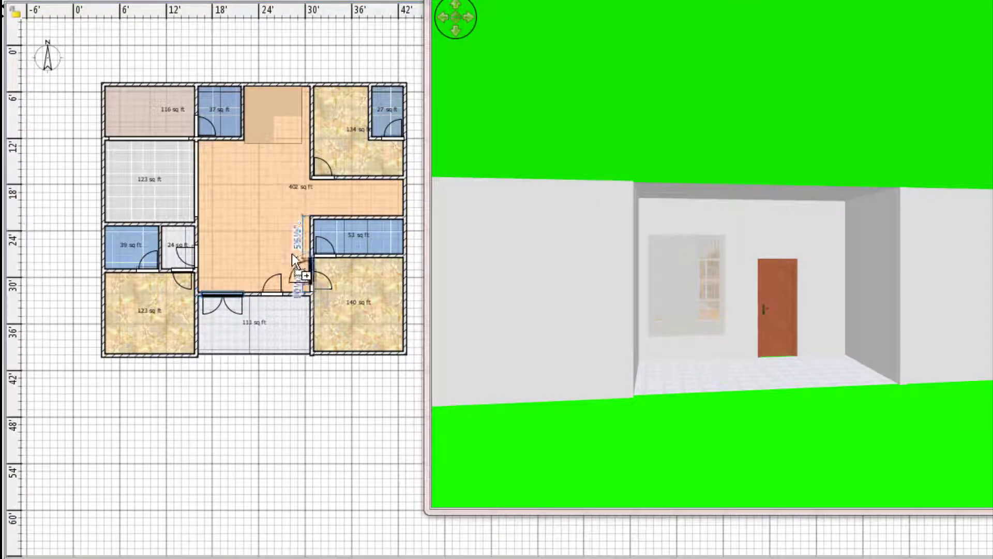
pyautogui.moveTo(288, 303); pyautogui.dragTo(309, 282)
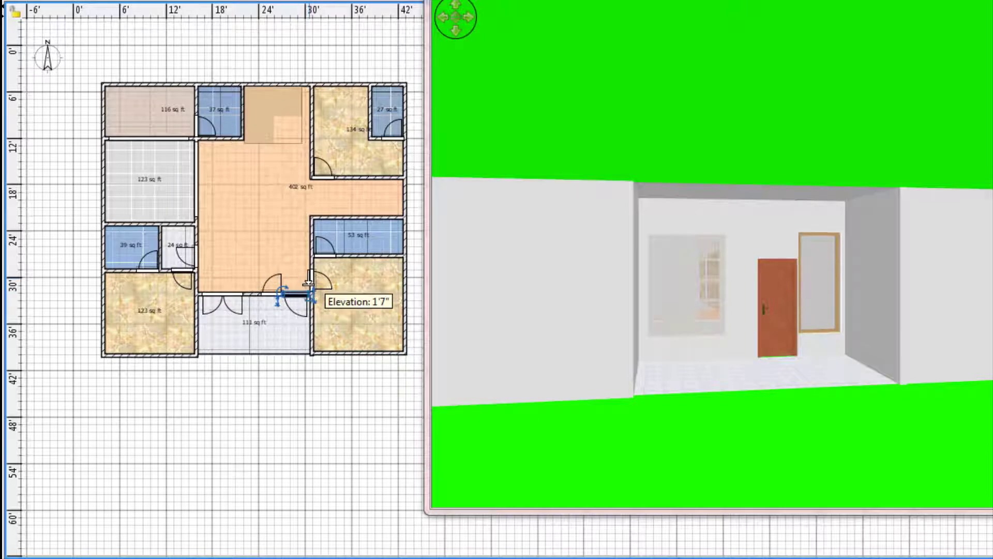
# Step: Copy the double window onto the south and west walls of the southwest 123 sq ft room and the 140 sq ft room's south wall
pyautogui.click(31, 1)
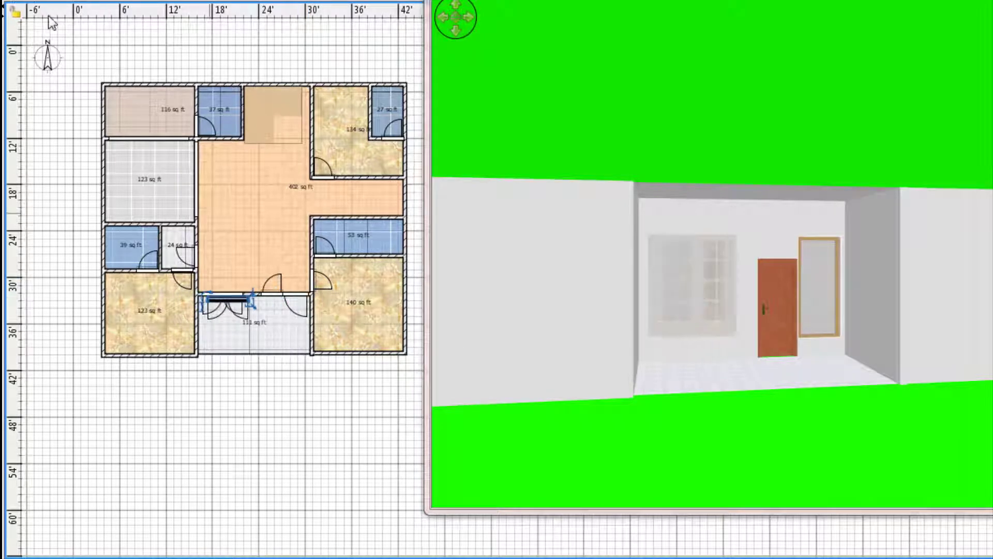
pyautogui.moveTo(228, 297); pyautogui.dragTo(139, 357)
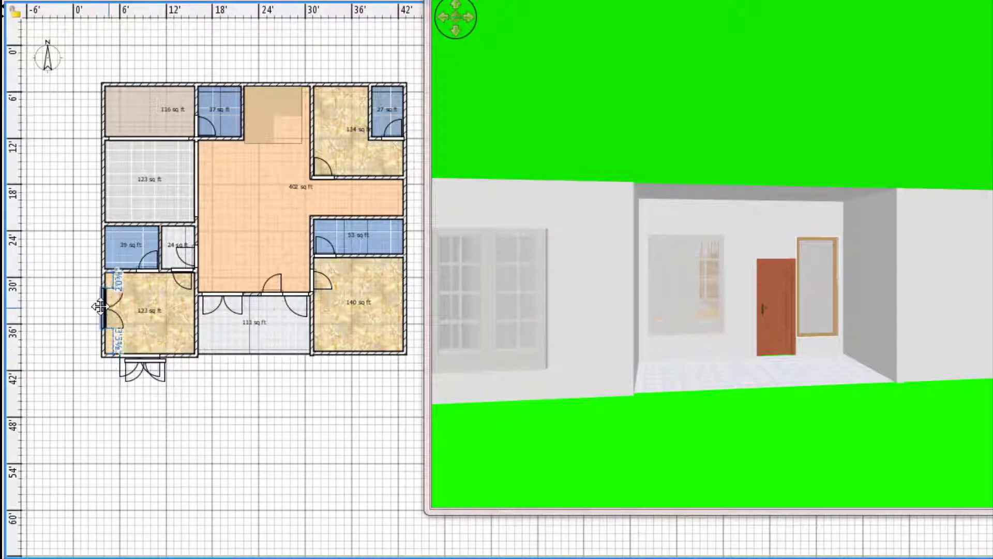
pyautogui.moveTo(100, 306); pyautogui.dragTo(98, 302)
pyautogui.moveTo(151, 362); pyautogui.dragTo(362, 358)
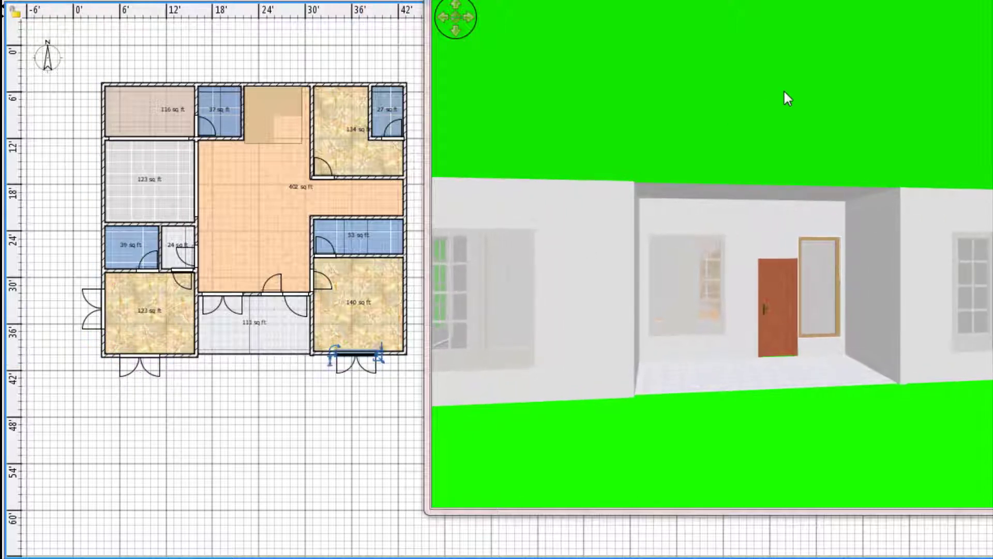
# Step: Copy the double window onto the 140 sq ft room's east wall, the grey 123 sq ft room's west wall and the 116 sq ft room's north wall
pyautogui.moveTo(426, 500); pyautogui.dragTo(557, 500)
pyautogui.scroll(-5, 787, 253)
pyautogui.moveTo(789, 252); pyautogui.dragTo(776, 391)
pyautogui.keyDown('ctrl'); pyautogui.moveTo(357, 353); pyautogui.dragTo(105, 175); pyautogui.keyUp('ctrl')
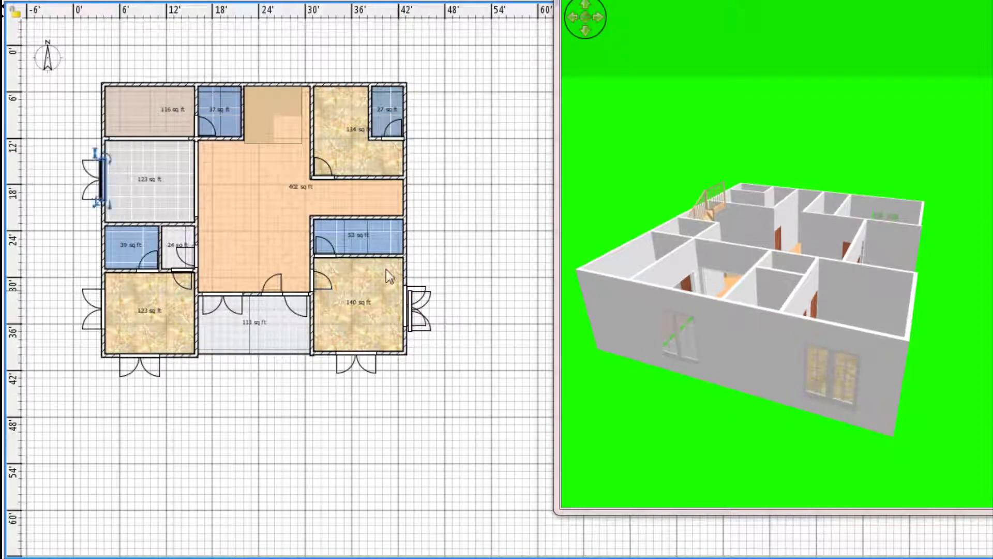
pyautogui.moveTo(414, 322); pyautogui.dragTo(149, 85)
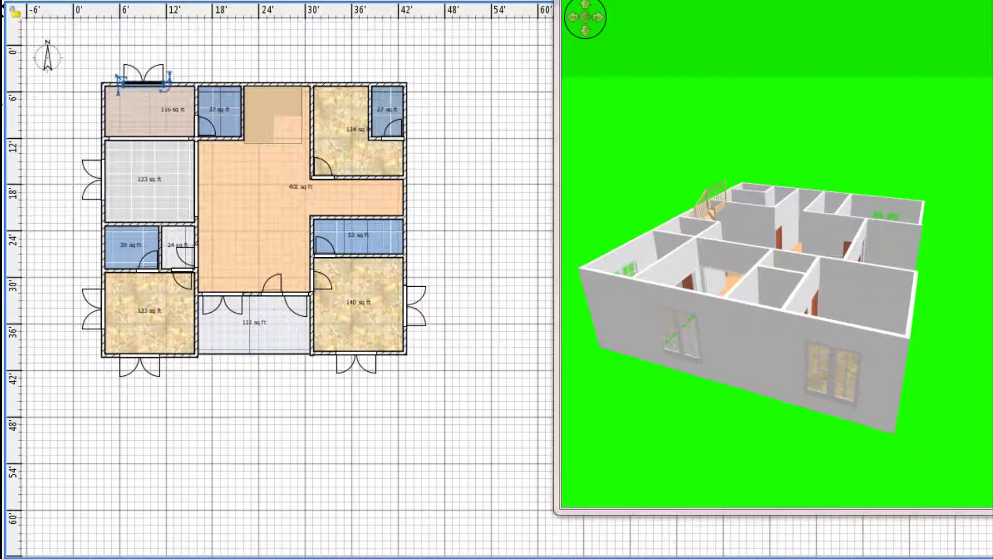
# Step: Place a small window in the north wall of both the 37 sq ft and 27 sq ft rooms
pyautogui.moveTo(1, 125); pyautogui.dragTo(33, 133)
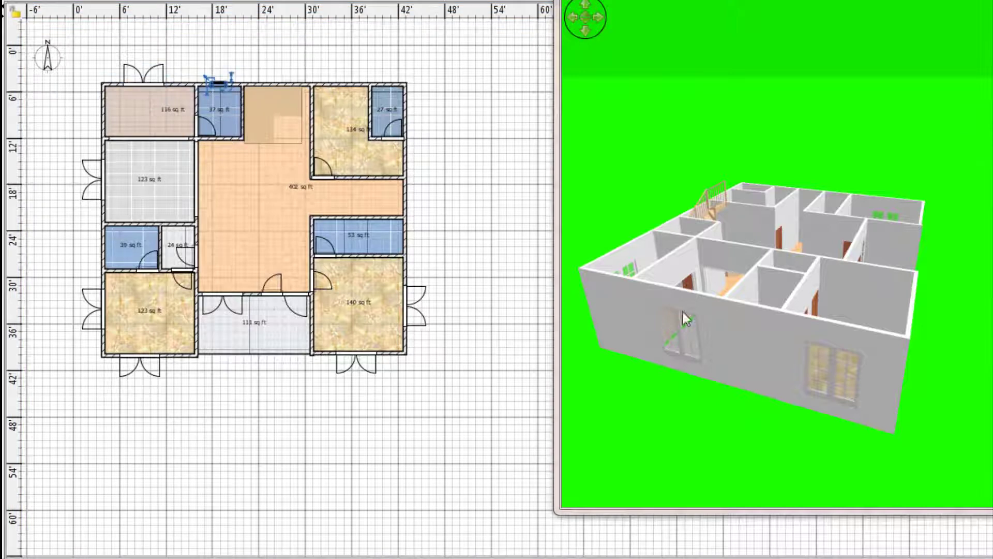
pyautogui.moveTo(683, 312); pyautogui.dragTo(890, 323)
pyautogui.moveTo(2, 126); pyautogui.dragTo(381, 84)
# Step: Copy the double window to the 134 sq ft room's north wall and the single-pane window to the hall's east end wall
pyautogui.click(155, 83)
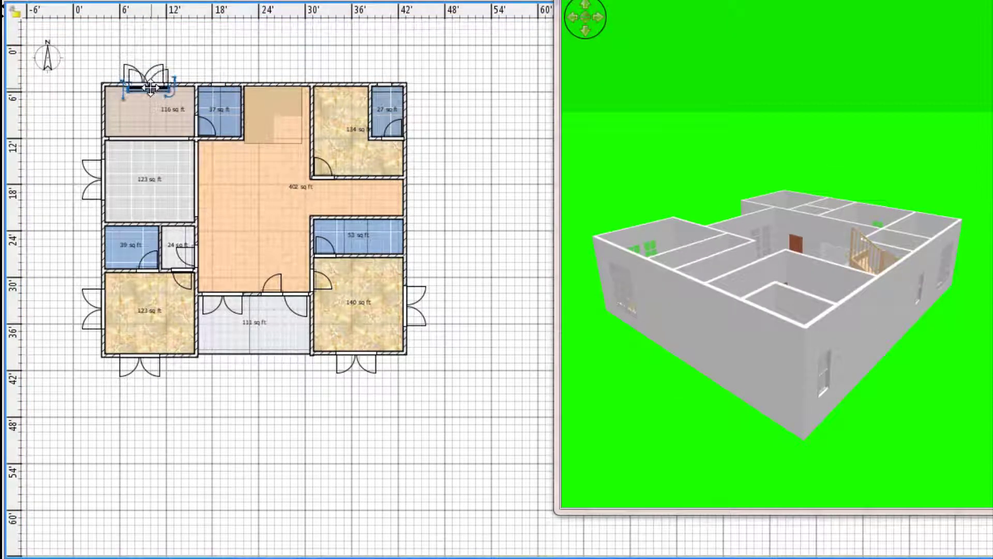
pyautogui.keyDown('alt'); pyautogui.moveTo(150, 89); pyautogui.dragTo(351, 68); pyautogui.keyUp('alt')
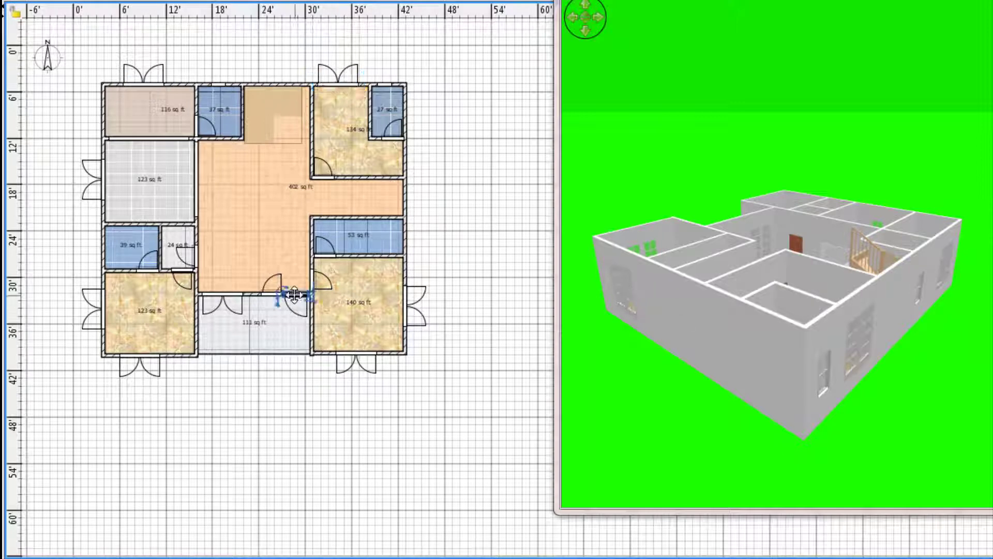
pyautogui.moveTo(301, 299); pyautogui.dragTo(409, 191)
pyautogui.moveTo(750, 394); pyautogui.dragTo(758, 321)
# Step: Widen the front door and nudge it east so it fits between the two windows in the hall's south wall
pyautogui.click(270, 292)
pyautogui.moveTo(261, 289); pyautogui.dragTo(262, 287)
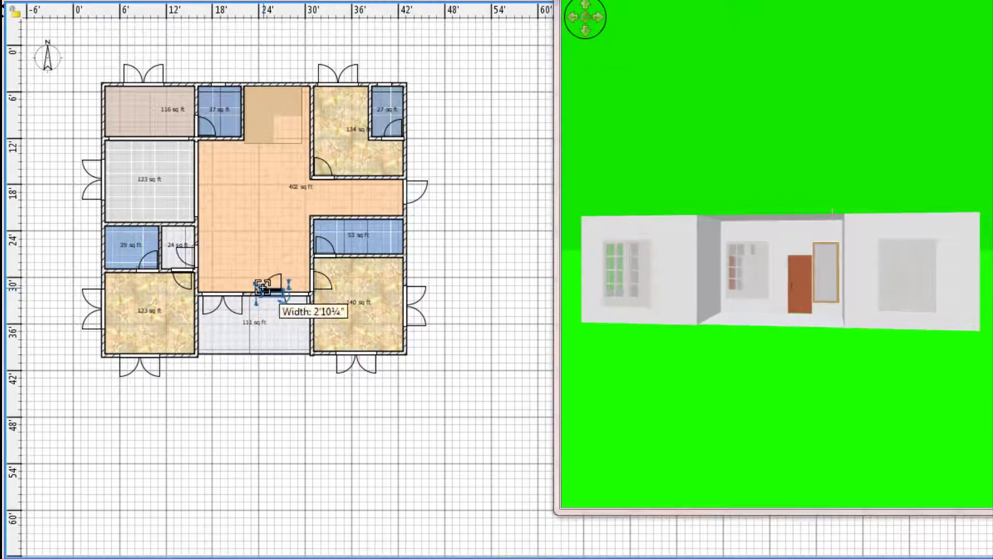
pyautogui.click(179, 1)
pyautogui.click(178, 2)
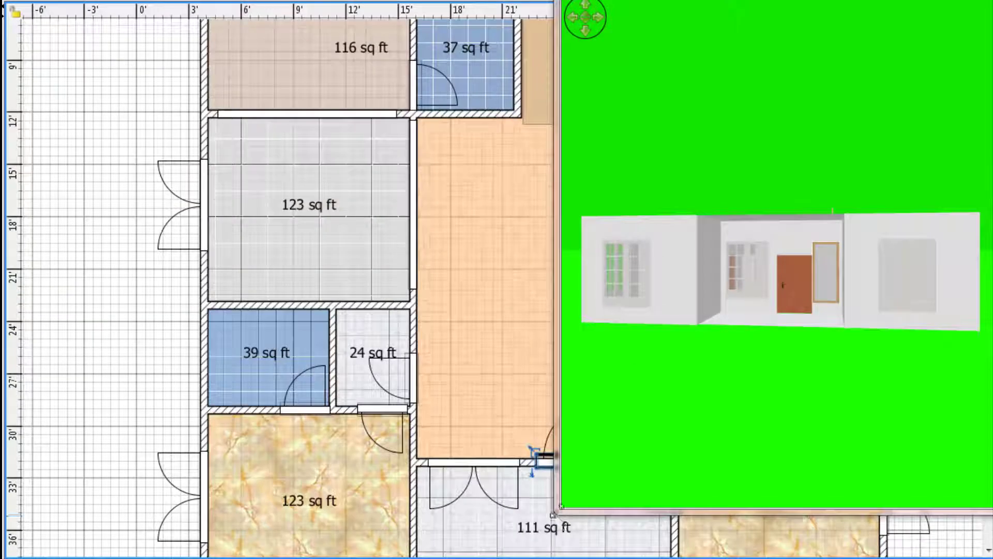
pyautogui.moveTo(557, 511); pyautogui.dragTo(682, 377)
pyautogui.moveTo(573, 459); pyautogui.dragTo(561, 456)
pyautogui.press('Right')
pyautogui.press('Right')
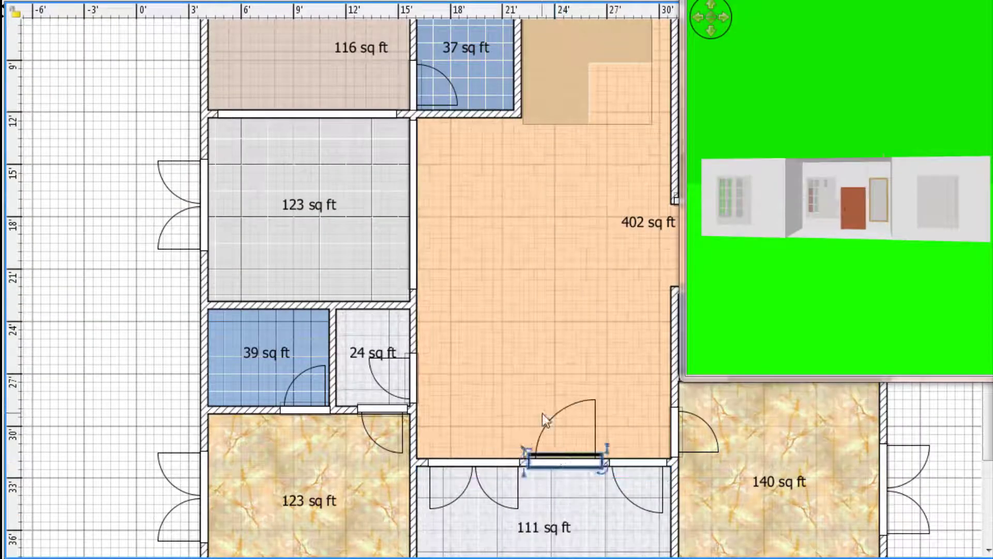
# Step: Add a flat white box on the ground south of the 140 sq ft room
pyautogui.moveTo(683, 377); pyautogui.dragTo(472, 458)
pyautogui.click(197, 2)
pyautogui.click(500, 5)
pyautogui.moveTo(862, 301); pyautogui.dragTo(797, 282)
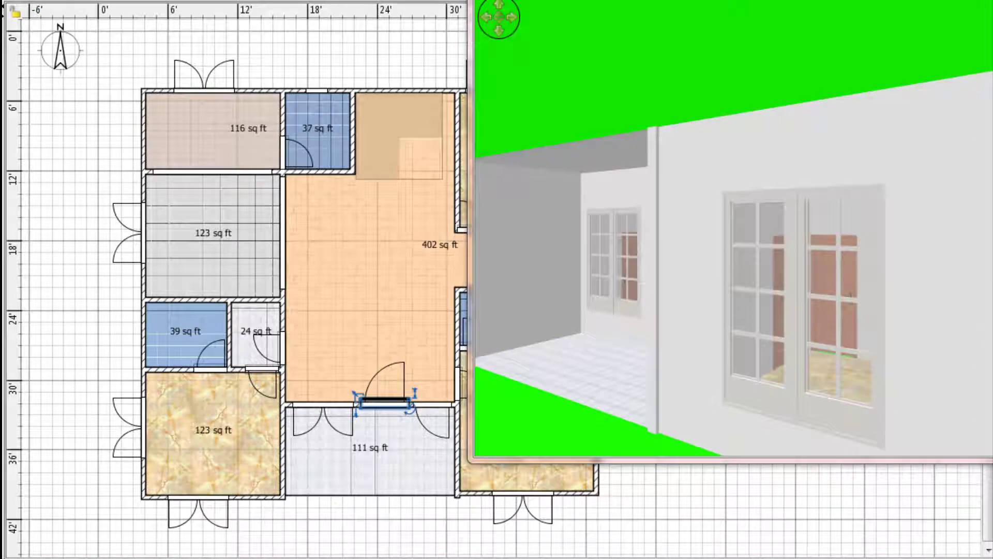
pyautogui.moveTo(440, 482); pyautogui.dragTo(511, 493)
pyautogui.scroll(-2, 703, 492)
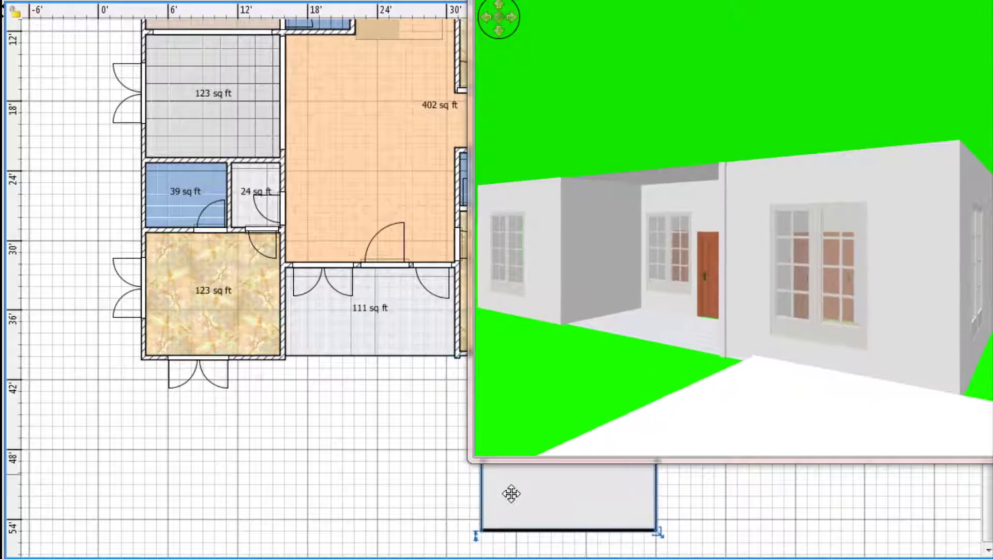
# Step: Trim the south end of the wall between the porch and the 140 sq ft room flush with that room's south wall
pyautogui.click(263, 1)
pyautogui.scroll(4, 661, 495)
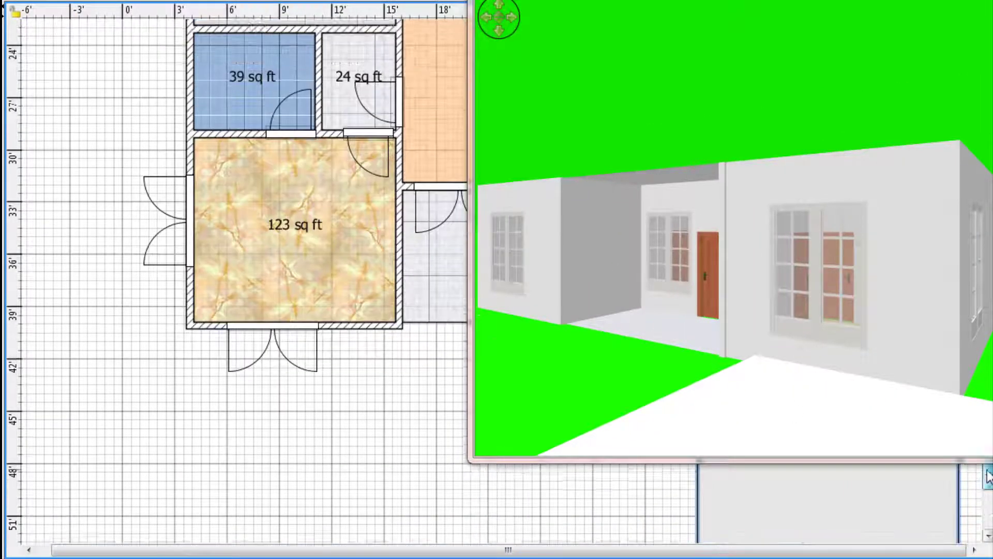
pyautogui.moveTo(661, 492); pyautogui.dragTo(661, 487)
pyautogui.click(665, 523)
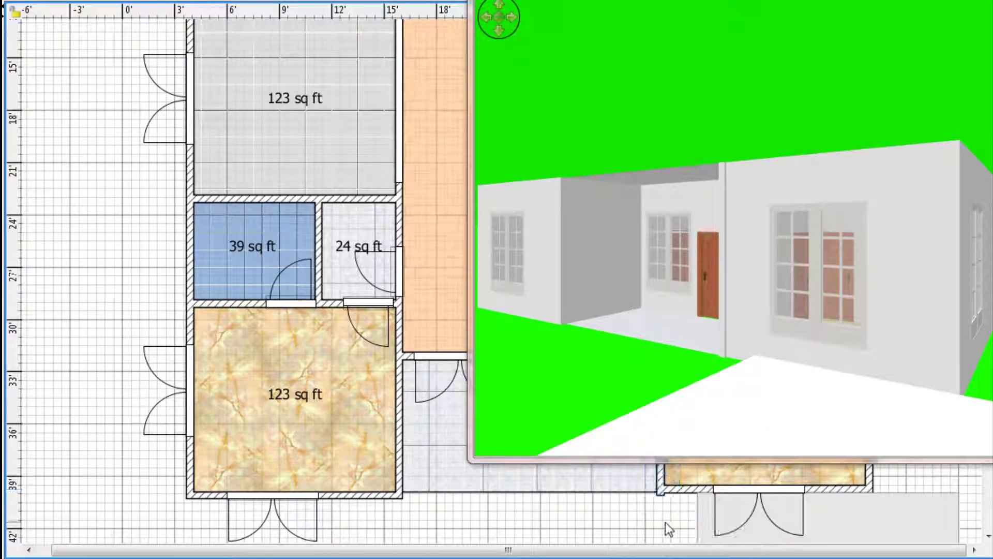
pyautogui.click(666, 490)
pyautogui.doubleClick(270, 1)
pyautogui.click(270, 1)
pyautogui.scroll(-2, 704, 491)
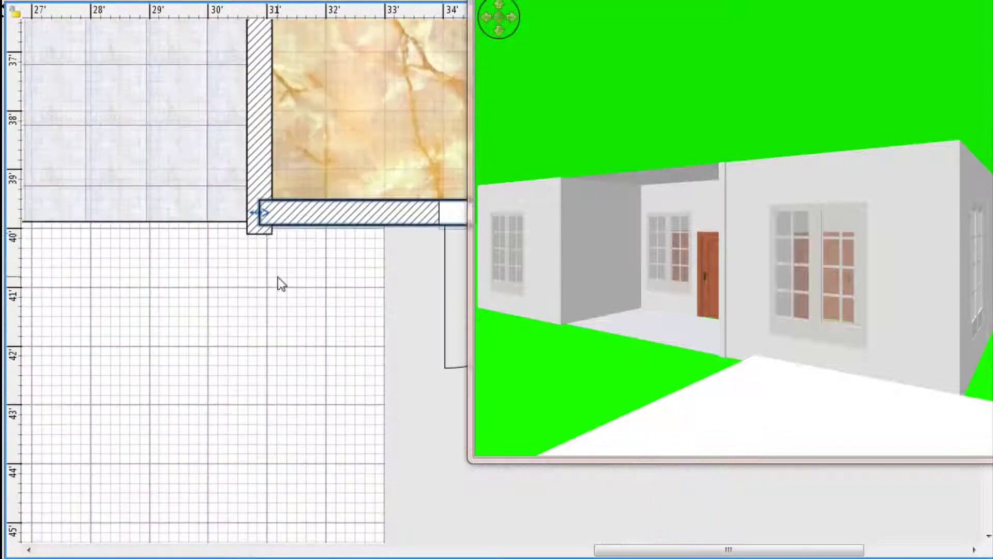
pyautogui.click(260, 229)
pyautogui.moveTo(260, 230); pyautogui.dragTo(256, 223)
pyautogui.tripleClick(292, 1)
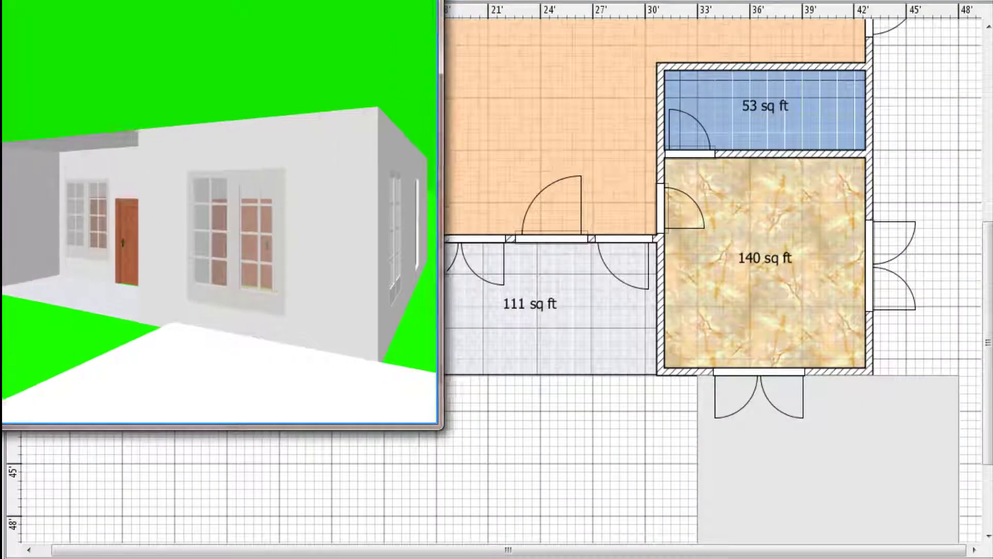
# Step: Make the box a canopy about 7' wide, 1'5" deep and 3" high above the 140 sq ft room's south window
pyautogui.moveTo(697, 379); pyautogui.dragTo(813, 94)
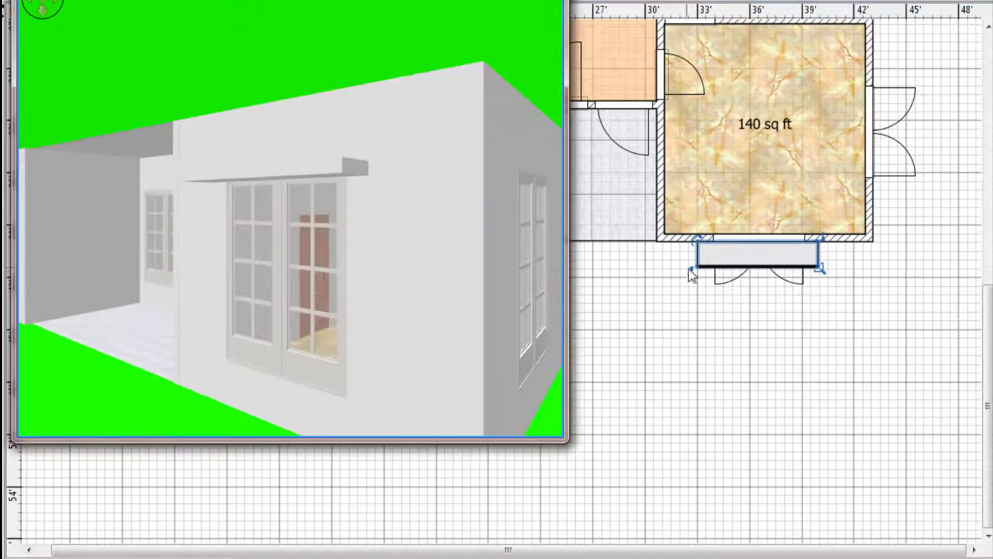
pyautogui.moveTo(691, 271); pyautogui.dragTo(698, 256)
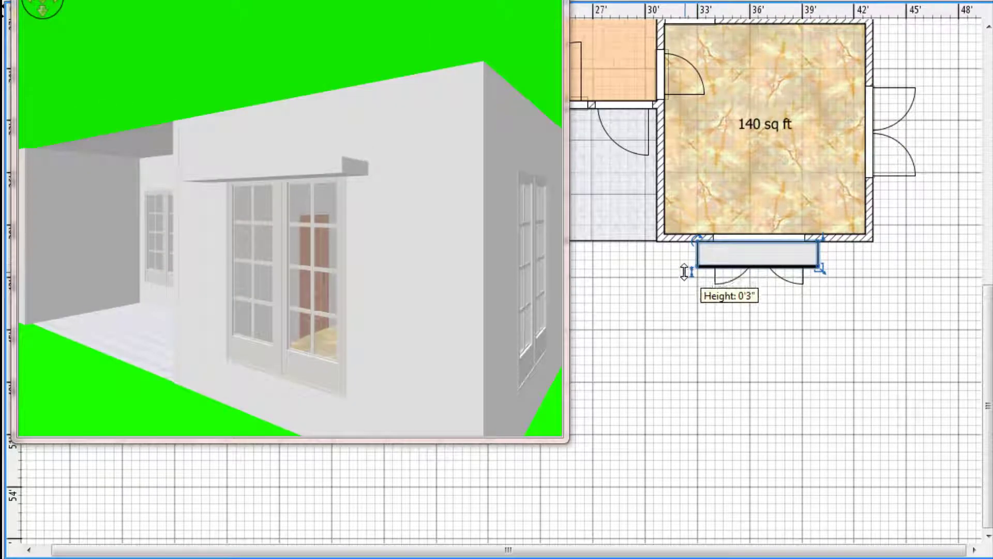
# Step: Copy the canopy over the southwest 123 sq ft room's south and west windows and the grey 123 sq ft room's west window, rotating it where needed
pyautogui.moveTo(435, 227); pyautogui.dragTo(620, 249)
pyautogui.moveTo(567, 353); pyautogui.dragTo(647, 353)
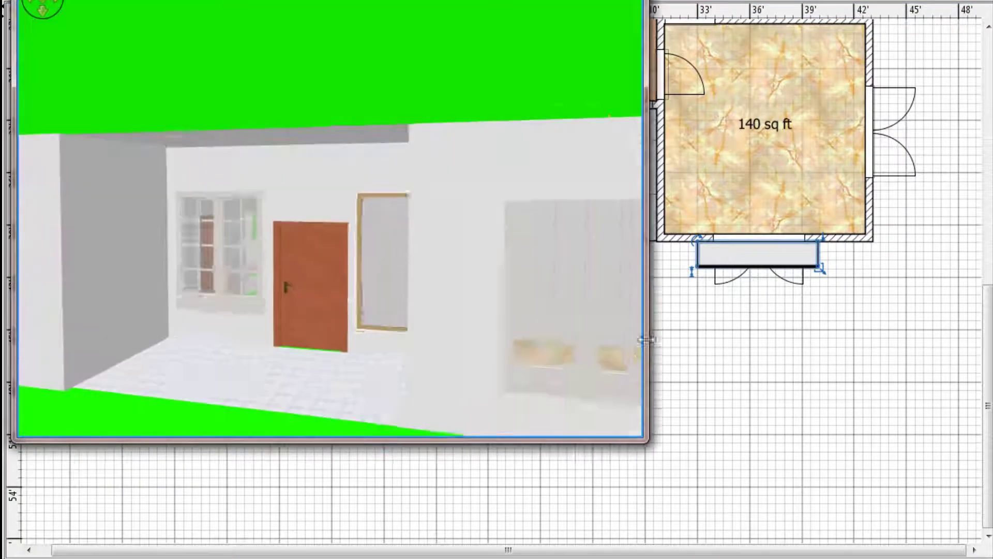
pyautogui.moveTo(496, 321); pyautogui.dragTo(559, 321)
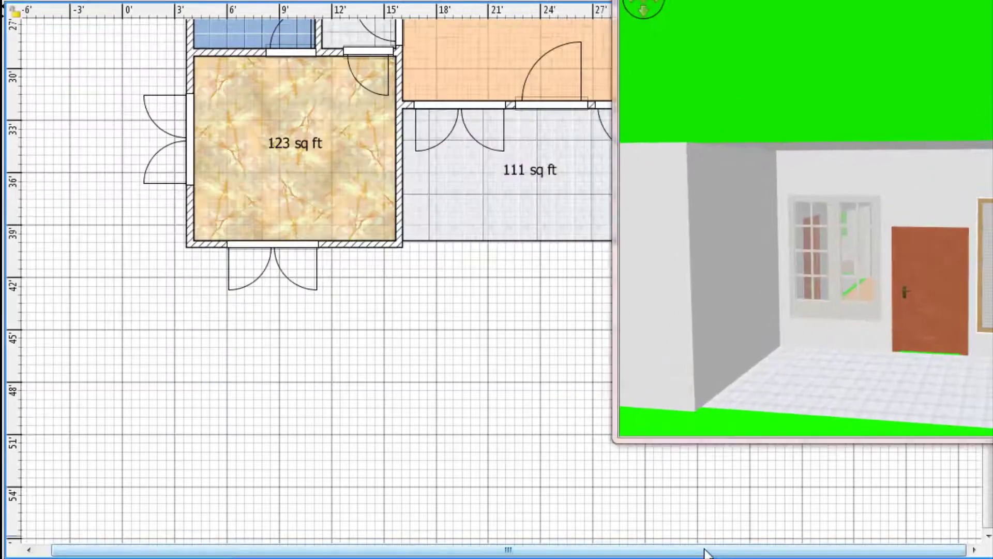
pyautogui.scroll(-2, 498, 342)
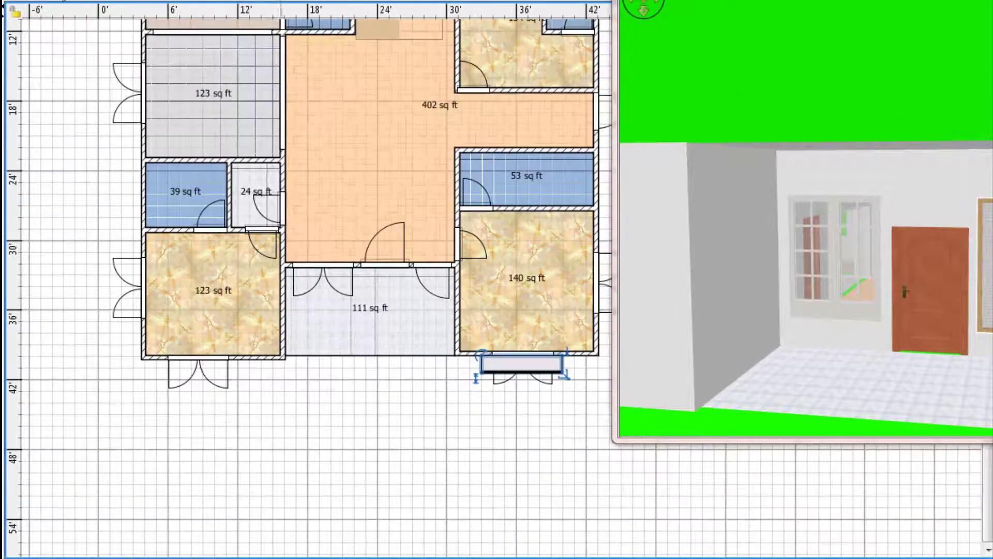
pyautogui.moveTo(508, 368); pyautogui.dragTo(126, 279)
pyautogui.hotkey('ctrl', 'c')
pyautogui.hotkey('ctrl', 'v')
pyautogui.moveTo(57, 268); pyautogui.dragTo(110, 235)
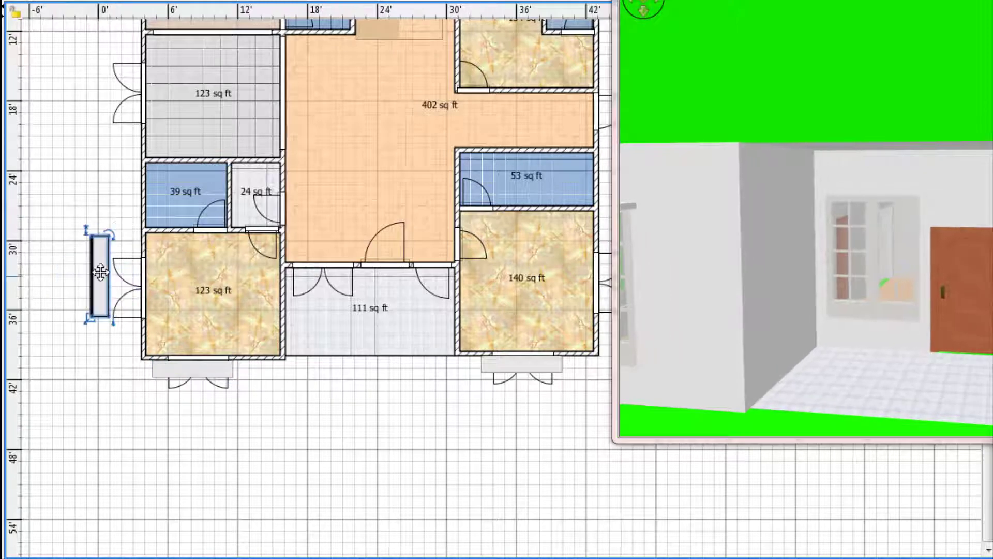
pyautogui.moveTo(101, 271); pyautogui.dragTo(133, 83)
# Step: Copy the canopy over the 116 sq ft room's north window, rotated to lie along the outside wall
pyautogui.hotkey('ctrl', 'c')
pyautogui.hotkey('ctrl', 'v')
pyautogui.scroll(5, 169, 140)
pyautogui.moveTo(145, 243); pyautogui.dragTo(233, 86)
pyautogui.moveTo(195, 81); pyautogui.dragTo(211, 108)
# Step: Copy the canopy over the 134 sq ft room's north window and the 140 sq ft room's east window
pyautogui.click(643, 11)
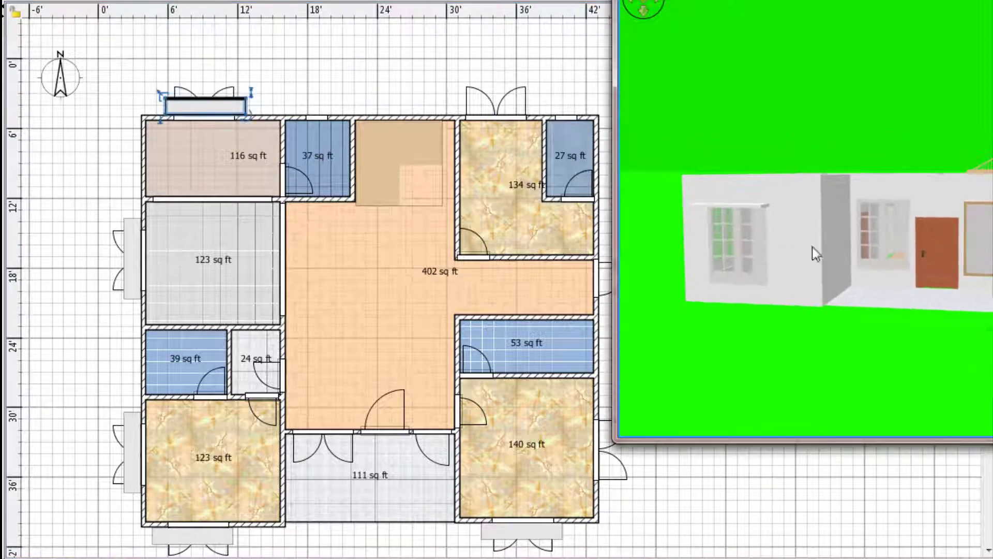
pyautogui.moveTo(813, 250); pyautogui.dragTo(872, 278)
pyautogui.moveTo(848, 1); pyautogui.dragTo(679, 0)
pyautogui.moveTo(445, 433); pyautogui.dragTo(631, 317)
pyautogui.moveTo(752, 232); pyautogui.dragTo(780, 176)
pyautogui.click(92, 15)
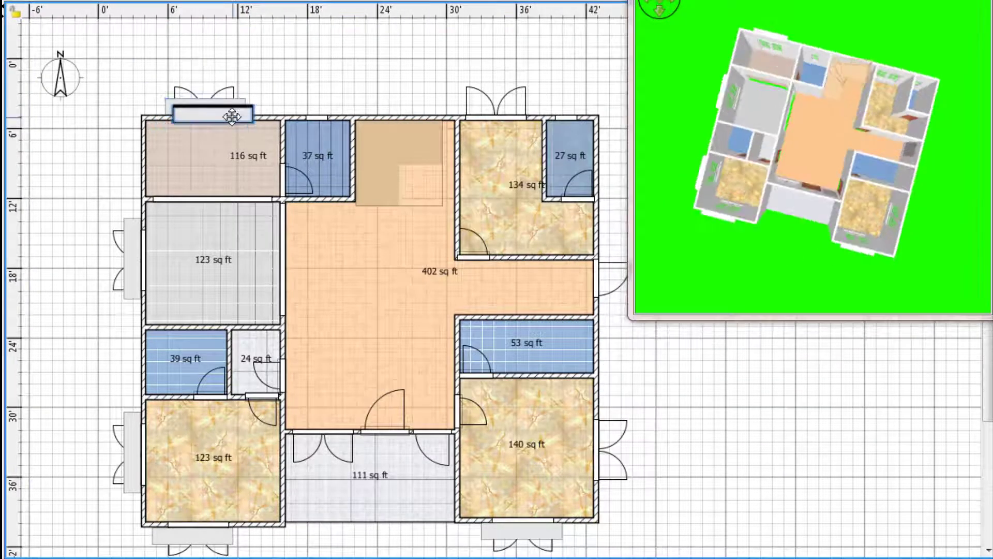
pyautogui.moveTo(232, 117); pyautogui.dragTo(629, 480)
# Step: Copy the canopy over the porch's double window, and a narrower one about 3'7" wide and 1'2" deep over the single-pane window
pyautogui.moveTo(637, 413); pyautogui.dragTo(343, 471)
pyautogui.hotkey('ctrl', 'v')
pyautogui.moveTo(335, 516); pyautogui.dragTo(409, 448)
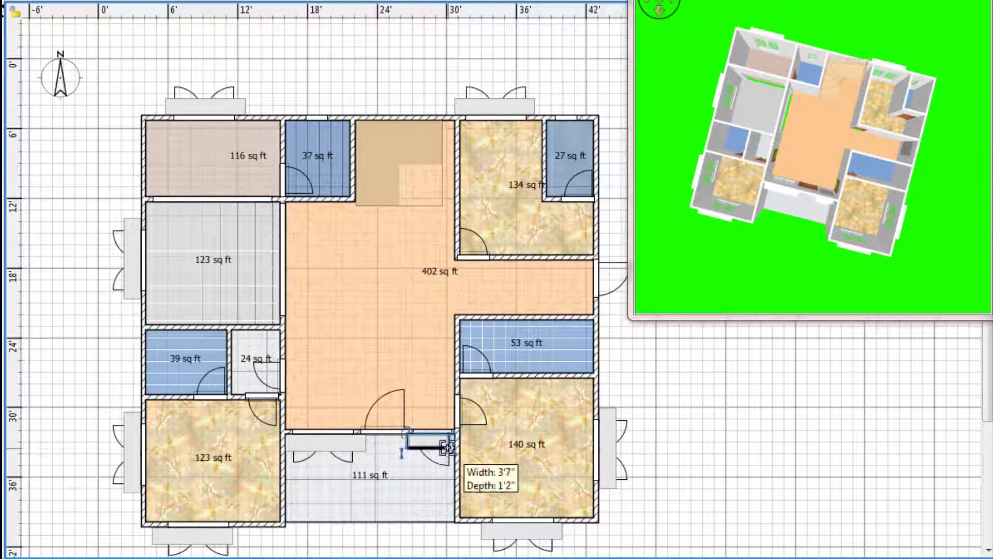
pyautogui.moveTo(428, 438); pyautogui.dragTo(430, 438)
# Step: Copy the narrow canopy over the window in the hall's east end wall
pyautogui.click(270, 1)
pyautogui.click(271, 1)
pyautogui.moveTo(778, 224); pyautogui.dragTo(828, 181)
pyautogui.keyDown('ctrl'); pyautogui.scroll(-2, 509, 433); pyautogui.keyUp('ctrl')
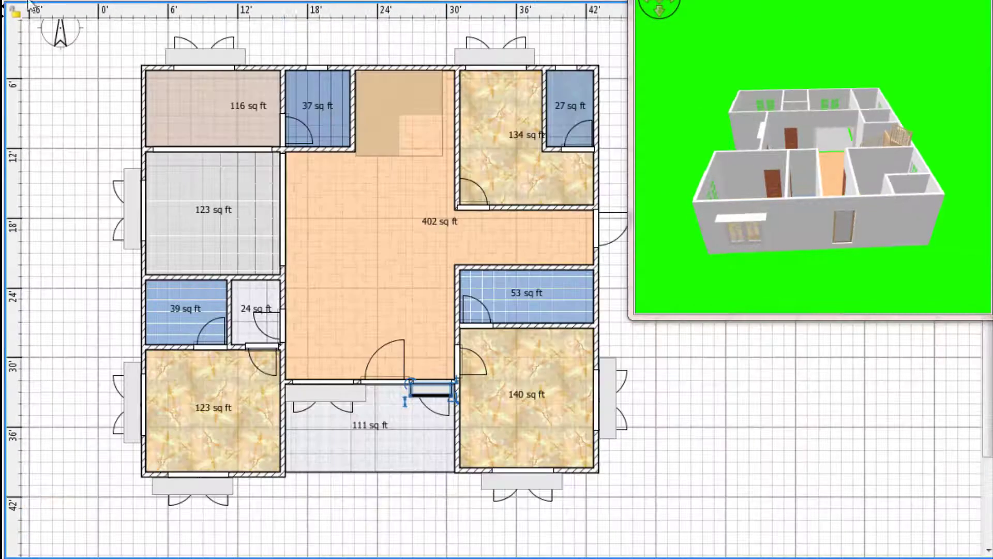
pyautogui.moveTo(442, 397); pyautogui.dragTo(609, 219)
# Step: Place small windows in the 53 sq ft room's east wall, the 39 sq ft room's west wall and the hall's north wall behind the staircase
pyautogui.moveTo(630, 318); pyautogui.dragTo(694, 288)
pyautogui.moveTo(600, 212); pyautogui.dragTo(606, 235)
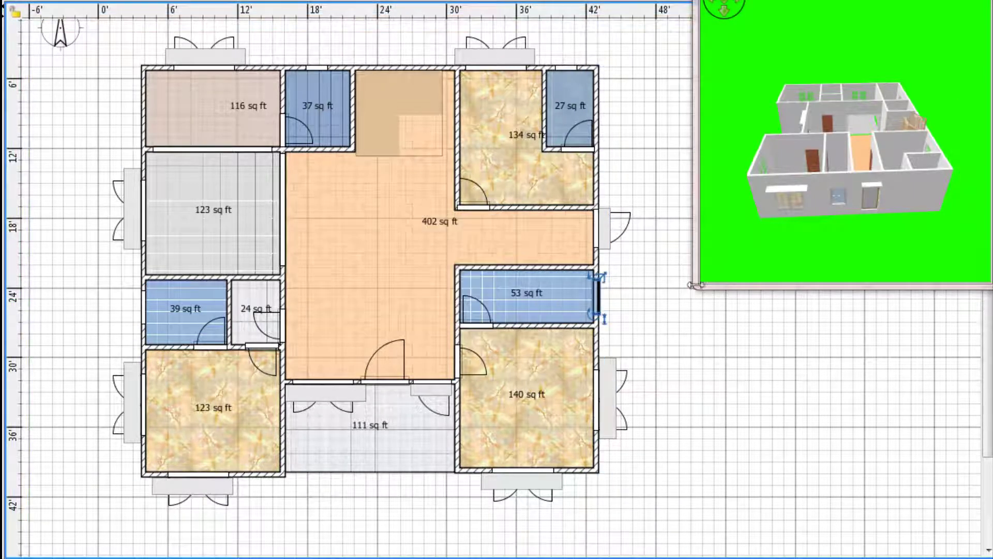
pyautogui.moveTo(698, 286); pyautogui.dragTo(514, 453)
pyautogui.moveTo(828, 253); pyautogui.dragTo(696, 249)
pyautogui.click(313, 66)
pyautogui.click(16, 0)
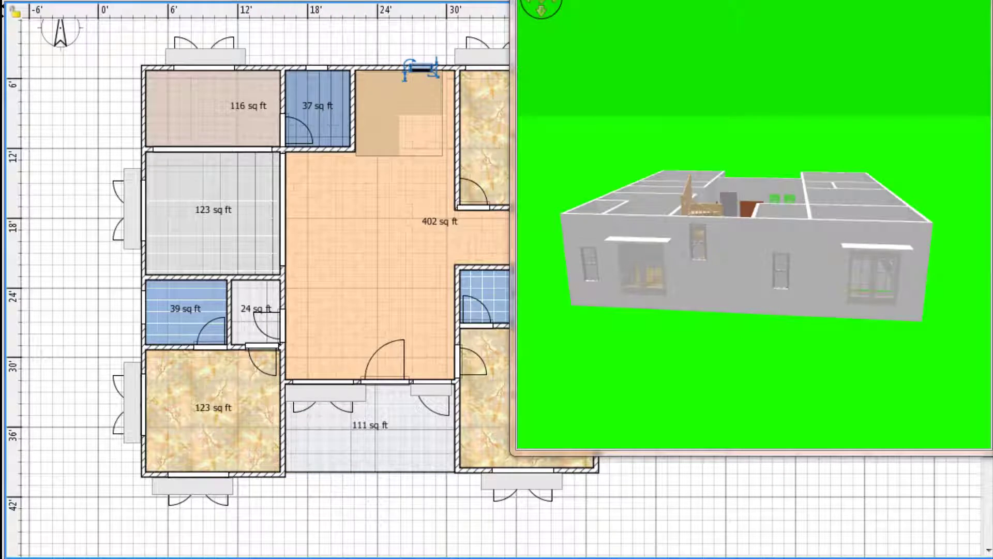
# Step: Shift the window in the 39 sq ft room's west wall slightly north to centre it in the wall
pyautogui.moveTo(727, 239); pyautogui.dragTo(603, 335)
pyautogui.moveTo(807, 258); pyautogui.dragTo(600, 253)
pyautogui.moveTo(869, 305); pyautogui.dragTo(665, 104)
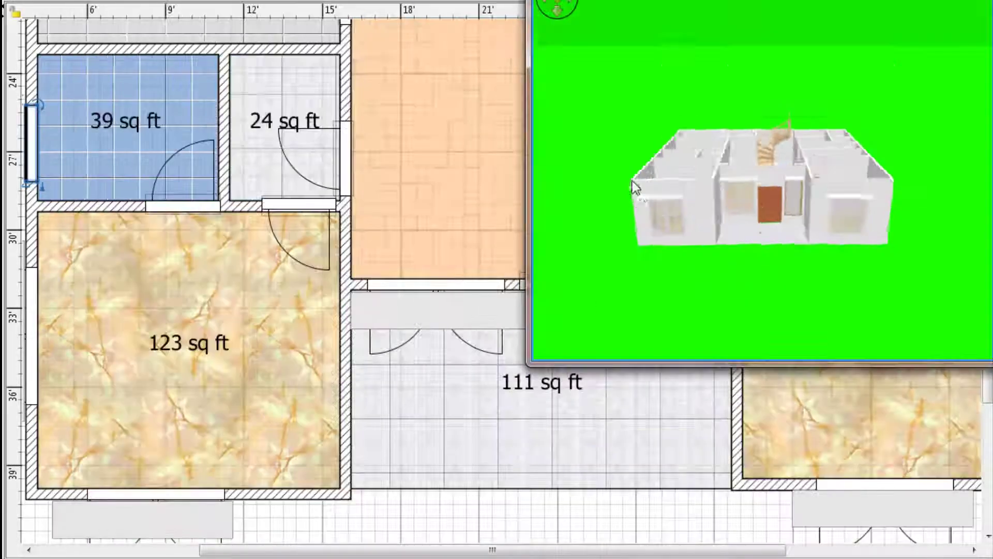
pyautogui.moveTo(632, 181); pyautogui.dragTo(621, 151)
pyautogui.scroll(5, 621, 155)
pyautogui.moveTo(529, 364); pyautogui.dragTo(464, 382)
pyautogui.moveTo(583, 289); pyautogui.dragTo(550, 283)
pyautogui.moveTo(29, 130); pyautogui.dragTo(28, 114)
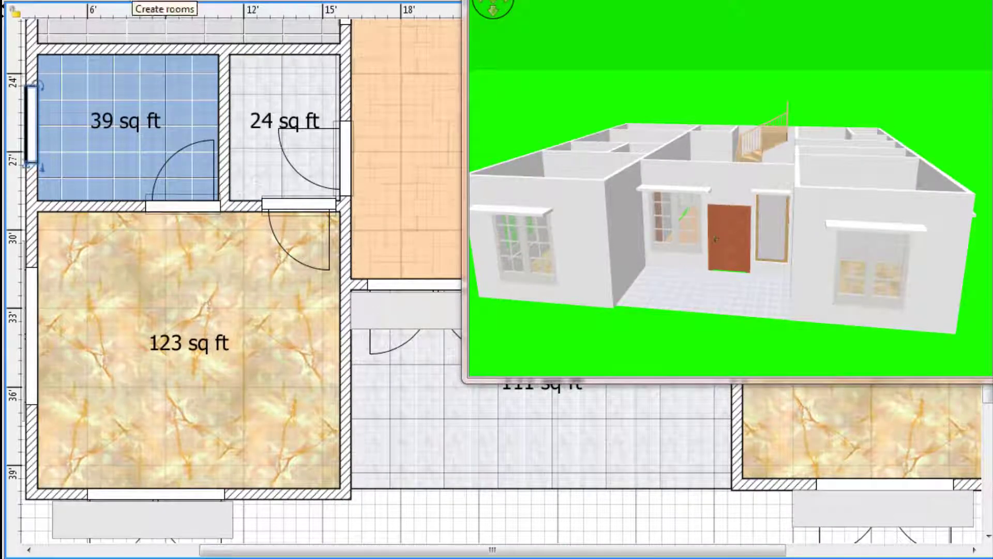
# Step: Extend the porch's west and east side walls about 3' further south, ending level with each other
pyautogui.scroll(-5, 362, 331)
pyautogui.click(344, 340)
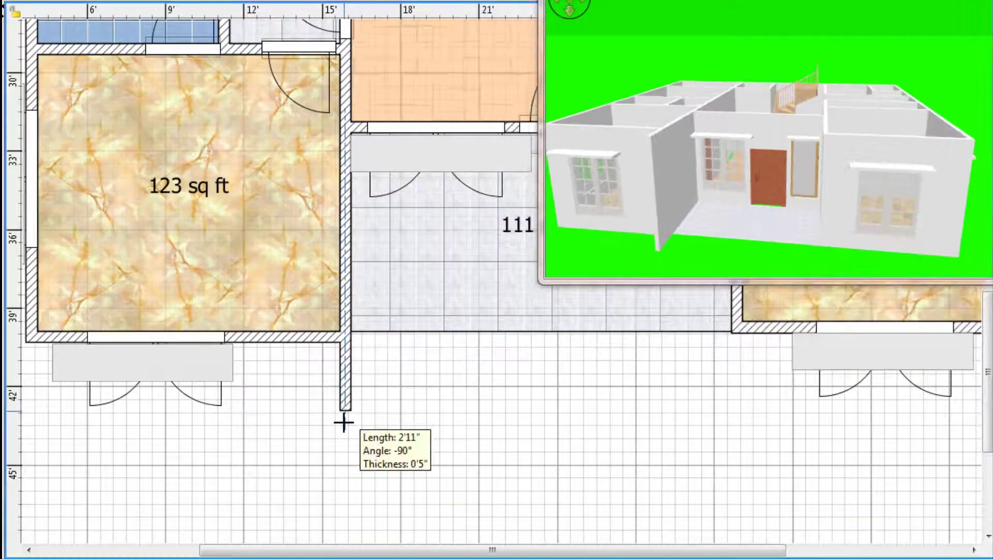
pyautogui.doubleClick(344, 413)
pyautogui.click(740, 330)
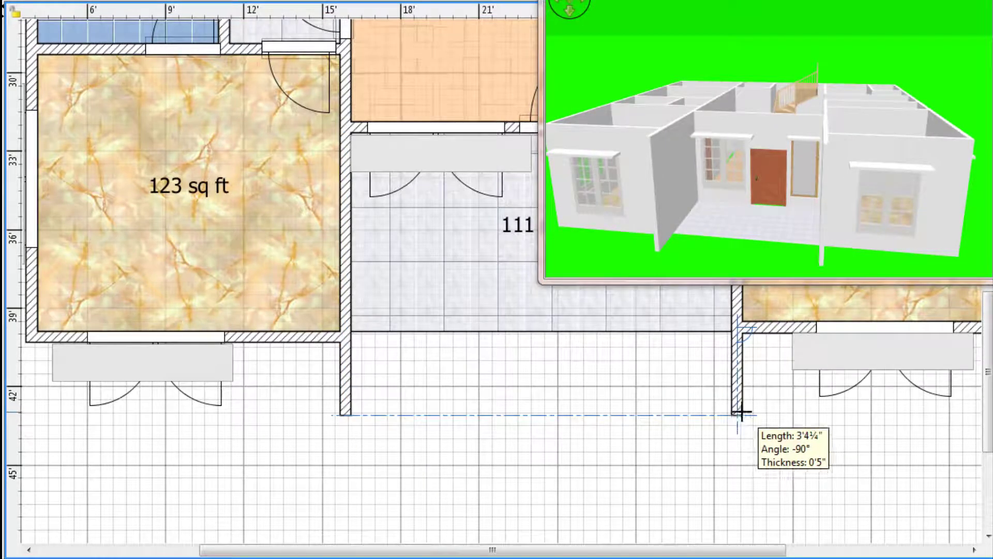
pyautogui.doubleClick(740, 414)
# Step: Place a flat slab in front of the extended porch walls and shorten it to about 4' deep
pyautogui.moveTo(2, 310); pyautogui.dragTo(491, 421)
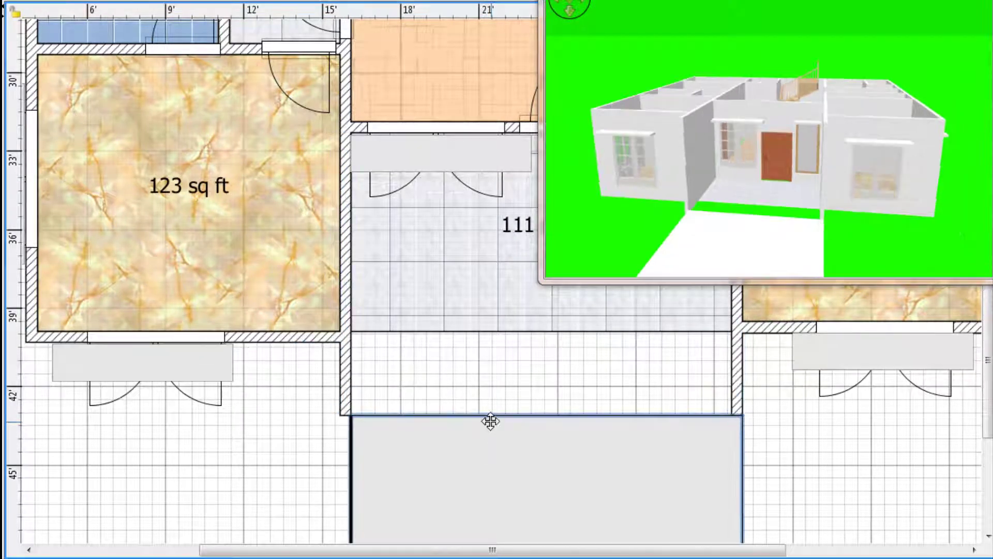
pyautogui.scroll(-2, 466, 432)
pyautogui.moveTo(346, 512); pyautogui.dragTo(333, 509)
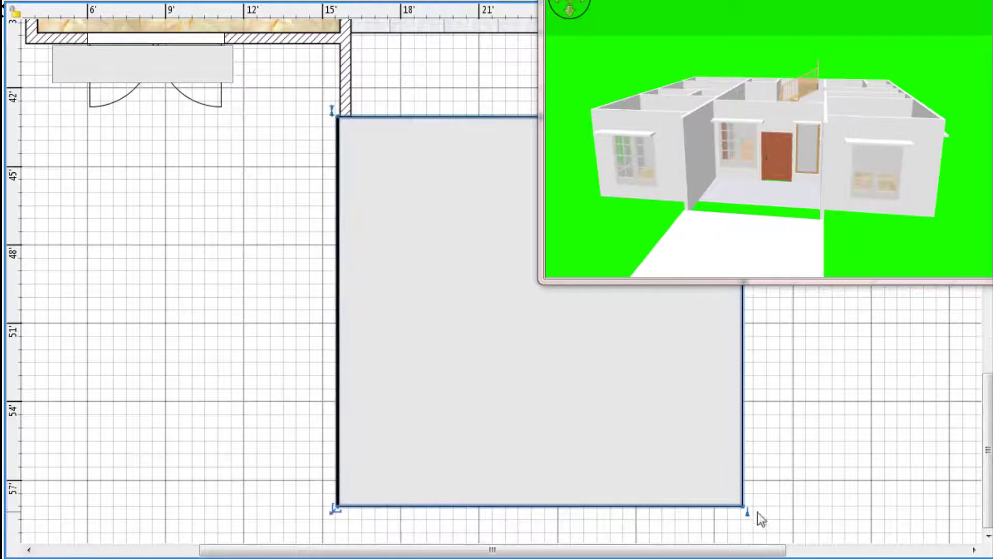
pyautogui.moveTo(748, 512); pyautogui.dragTo(714, 235)
pyautogui.moveTo(512, 388); pyautogui.dragTo(424, 198)
pyautogui.moveTo(349, 505); pyautogui.dragTo(341, 252)
pyautogui.moveTo(461, 128); pyautogui.dragTo(405, 142)
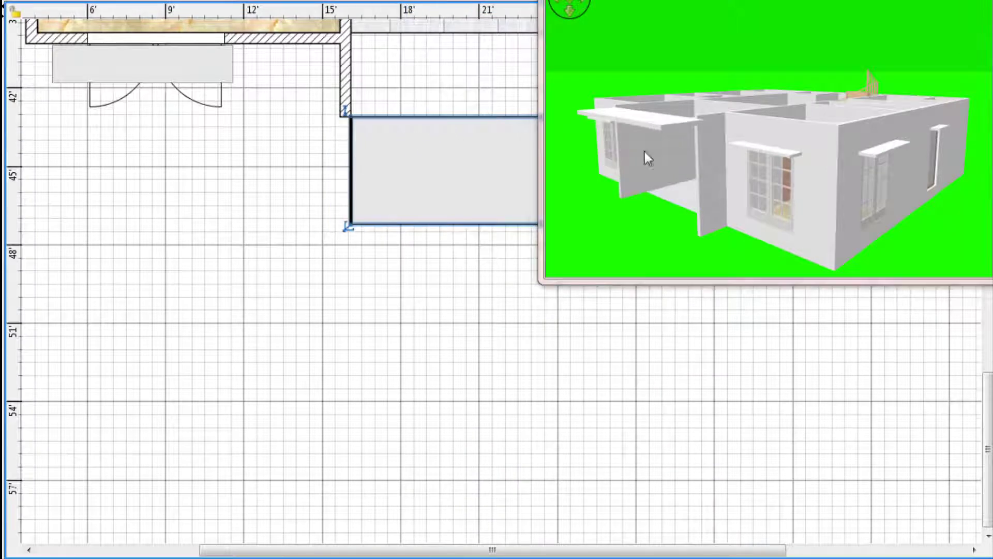
# Step: Position the slab over the porch from the house front to the extended wall ends, about 10' wide, and adjust its elevation
pyautogui.scroll(5, 504, 279)
pyautogui.moveTo(759, 466); pyautogui.dragTo(720, 474)
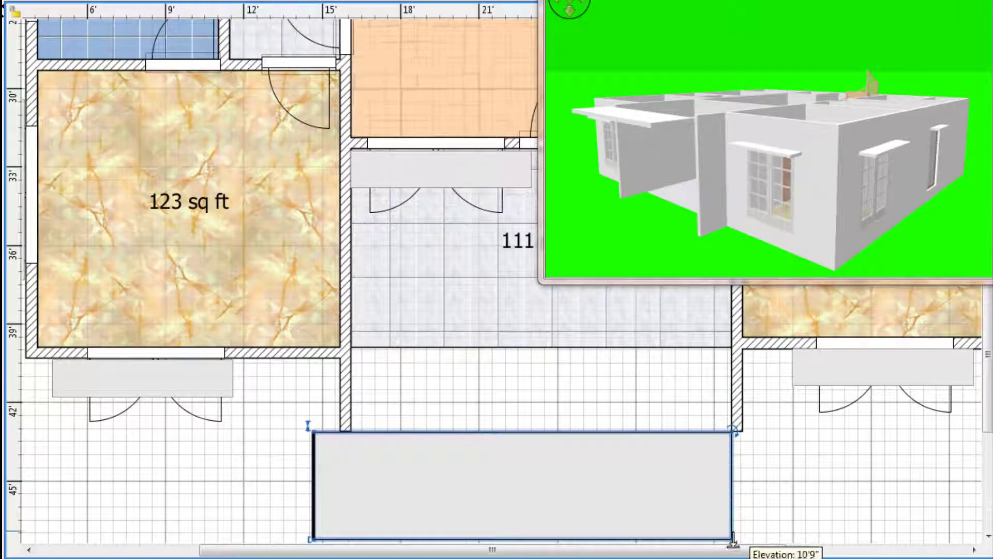
pyautogui.rightClick(650, 458)
pyautogui.click(698, 117)
pyautogui.moveTo(541, 281); pyautogui.dragTo(524, 337)
pyautogui.moveTo(988, 382); pyautogui.dragTo(988, 353)
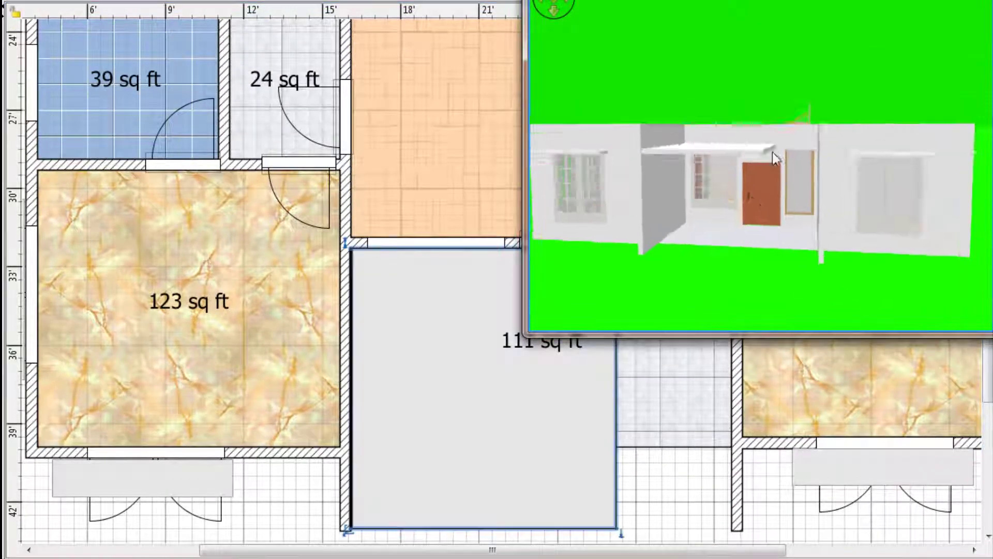
pyautogui.moveTo(775, 151); pyautogui.dragTo(781, 116)
pyautogui.moveTo(622, 536); pyautogui.dragTo(614, 498)
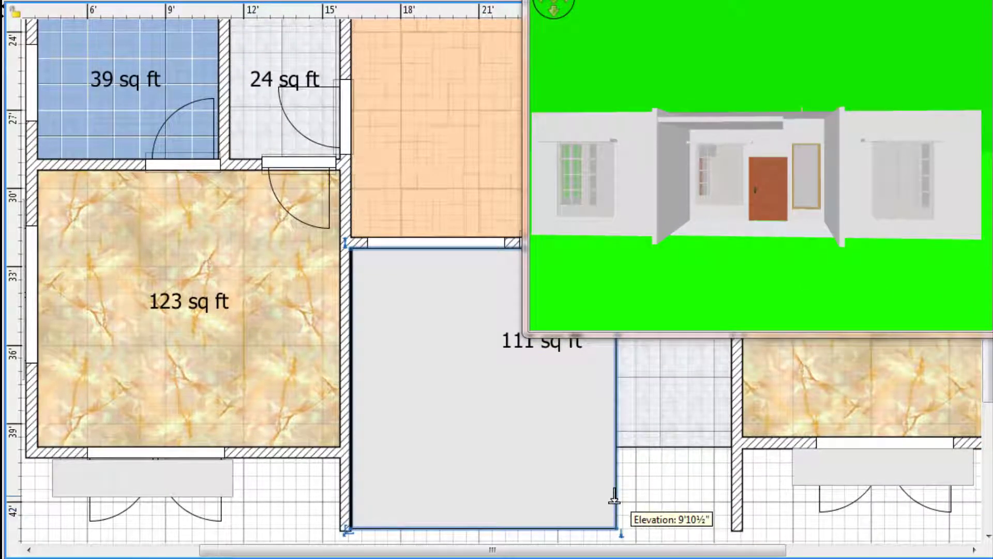
pyautogui.moveTo(622, 533); pyautogui.dragTo(619, 544)
pyautogui.moveTo(696, 240); pyautogui.dragTo(698, 193)
# Step: Shift the slab east to the porch's east wall, and widen it westward so it spans both side walls
pyautogui.moveTo(550, 457); pyautogui.dragTo(561, 432)
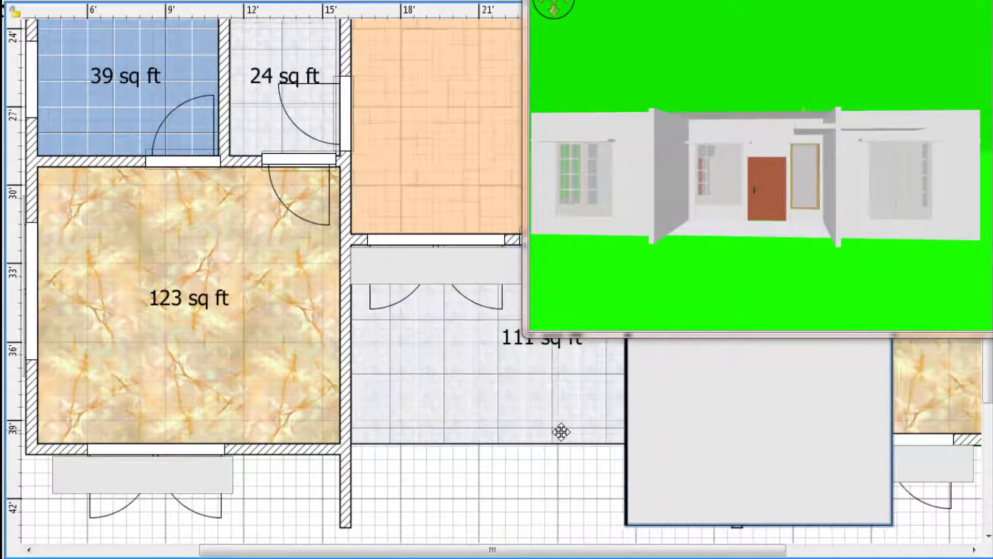
pyautogui.press('Left')
pyautogui.press('Left')
pyautogui.press('Left')
pyautogui.press('Left')
pyautogui.press('Left')
pyautogui.press('Left')
pyautogui.press('Left')
pyautogui.press('Left')
pyautogui.press('Left')
pyautogui.press('Left')
pyautogui.press('Left')
pyautogui.press('Left')
pyautogui.press('Left')
pyautogui.press('Left')
pyautogui.press('Left')
pyautogui.press('Left')
pyautogui.press('Left')
pyautogui.press('Left')
pyautogui.press('Left')
pyautogui.press('Left')
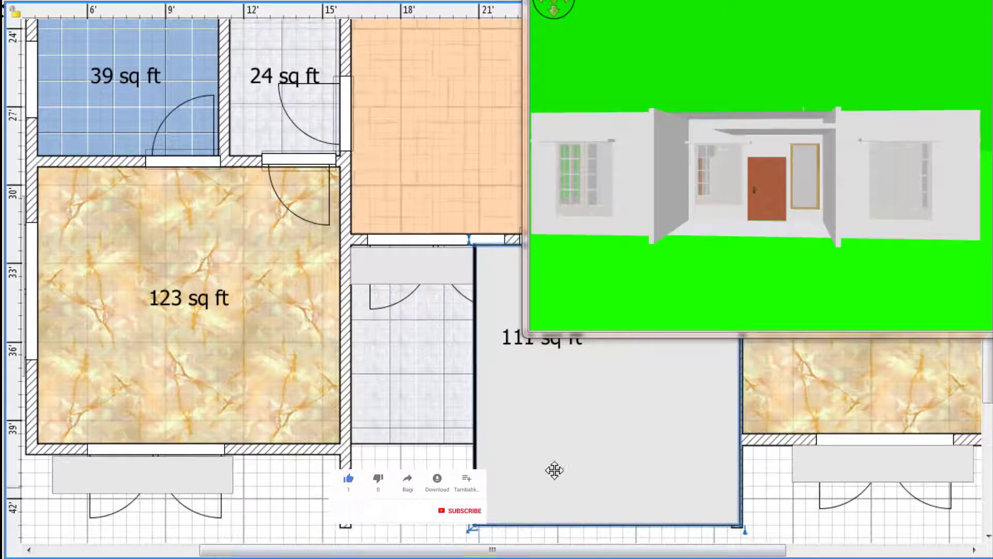
pyautogui.moveTo(472, 527); pyautogui.dragTo(344, 529)
pyautogui.click(529, 539)
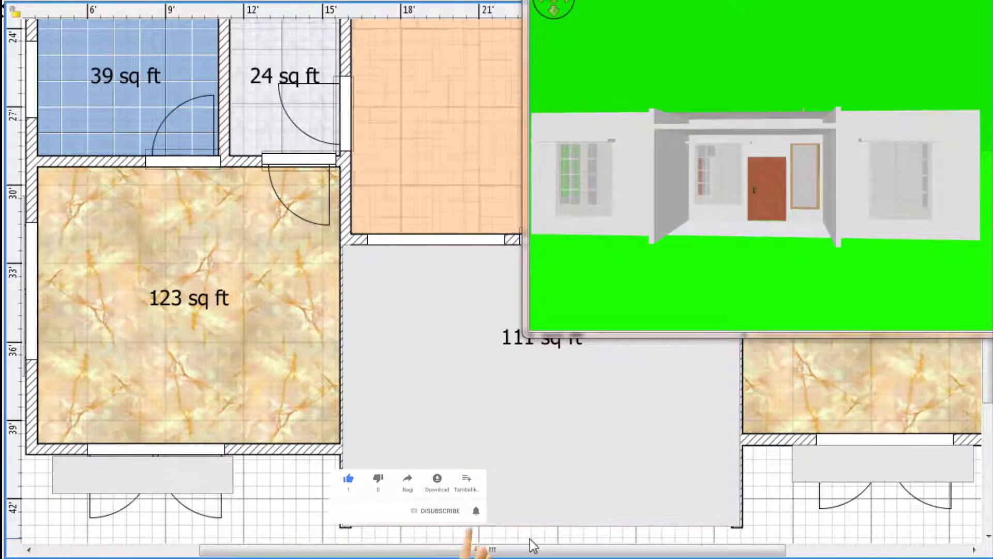
pyautogui.moveTo(745, 163); pyautogui.dragTo(770, 155)
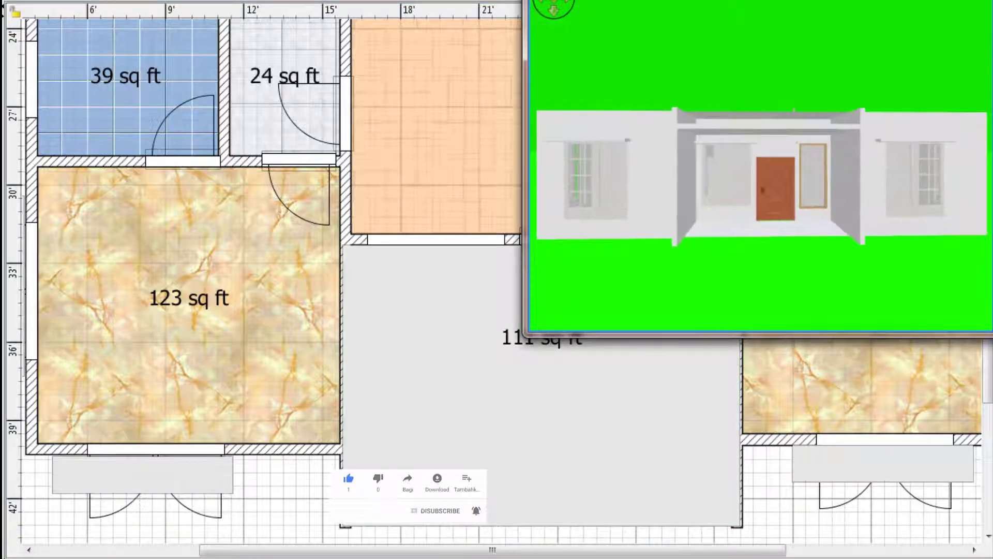
# Step: Dock the 3D preview back below the plan and orbit to a raised view of the house
pyautogui.rightClick(636, 83)
pyautogui.click(688, 158)
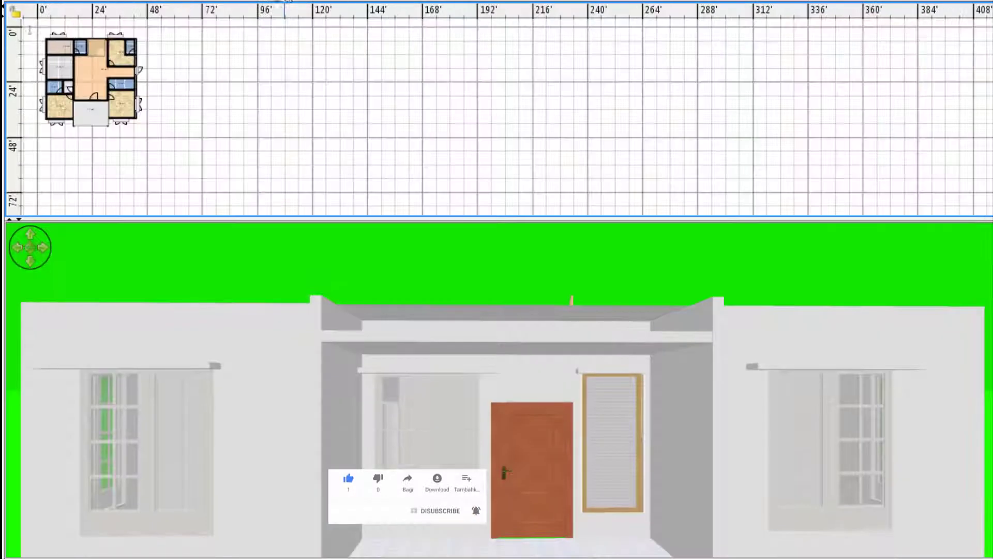
pyautogui.moveTo(573, 423); pyautogui.dragTo(558, 381)
pyautogui.click(130, 1)
pyautogui.scroll(-2, 714, 138)
pyautogui.click(305, 1)
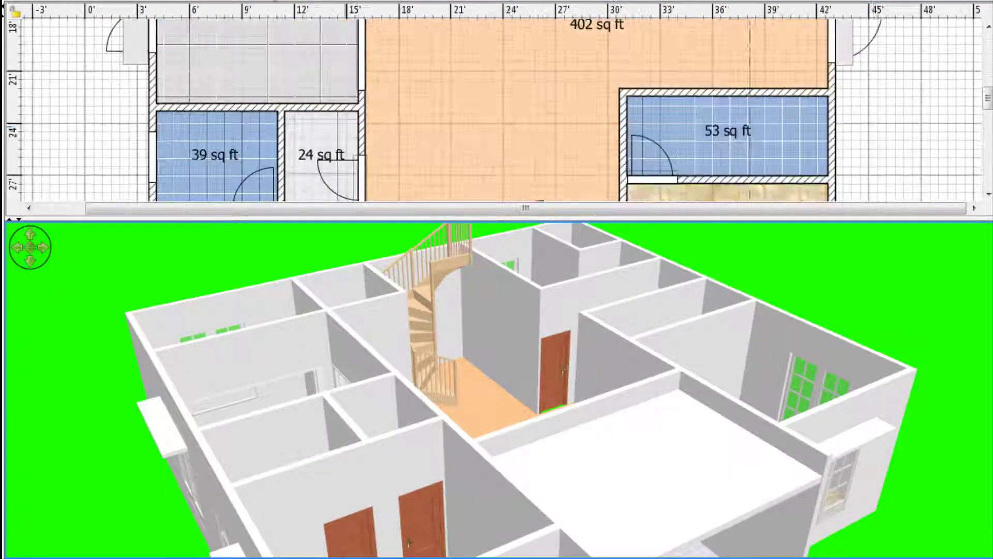
pyautogui.scroll(-3, 878, 112)
pyautogui.scroll(-2, 879, 112)
pyautogui.click(834, 137)
pyautogui.click(626, 131)
pyautogui.scroll(3, 636, 126)
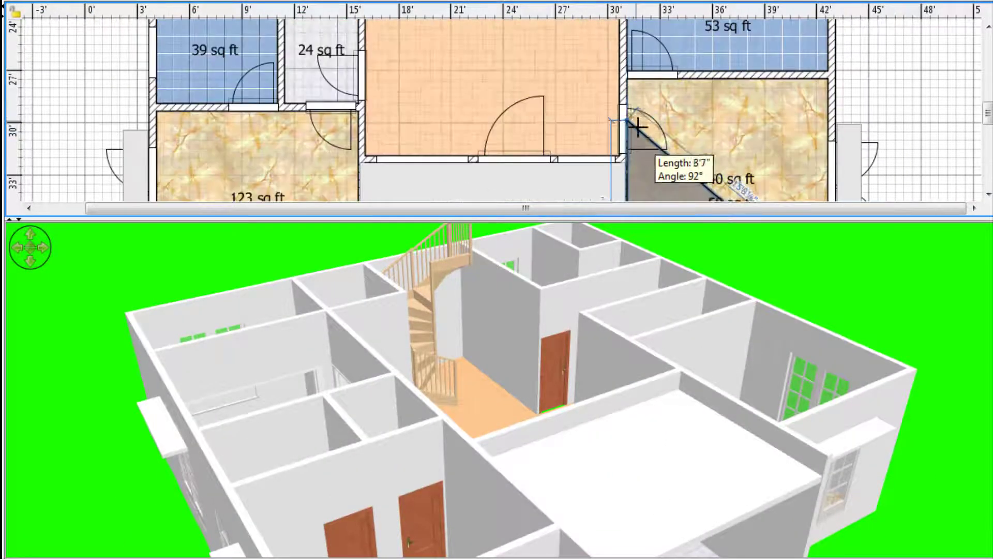
pyautogui.press('Escape')
# Step: Add a new level and trace its floor along the house's south edge, recessed around the porch
pyautogui.click(2, 1)
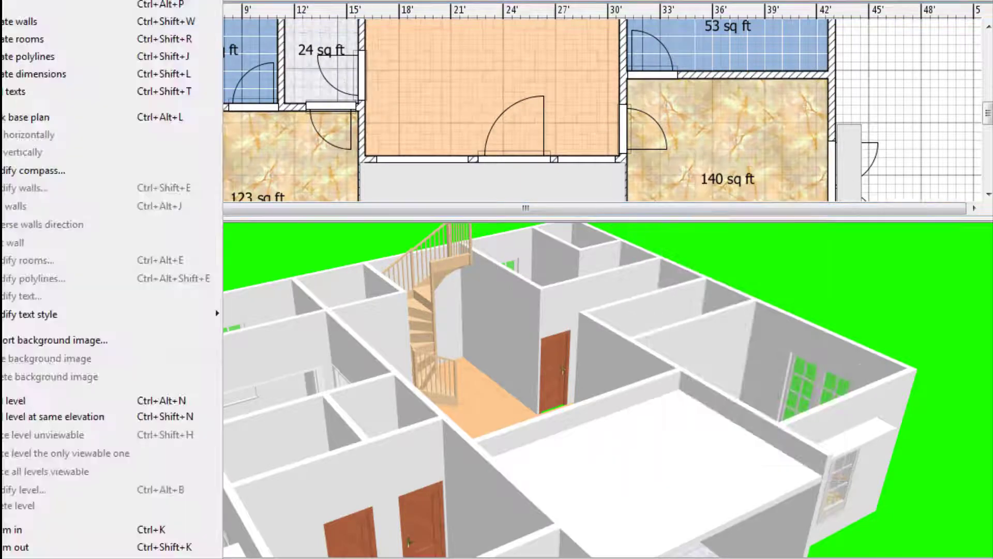
pyautogui.click(15, 393)
pyautogui.scroll(-3, 797, 119)
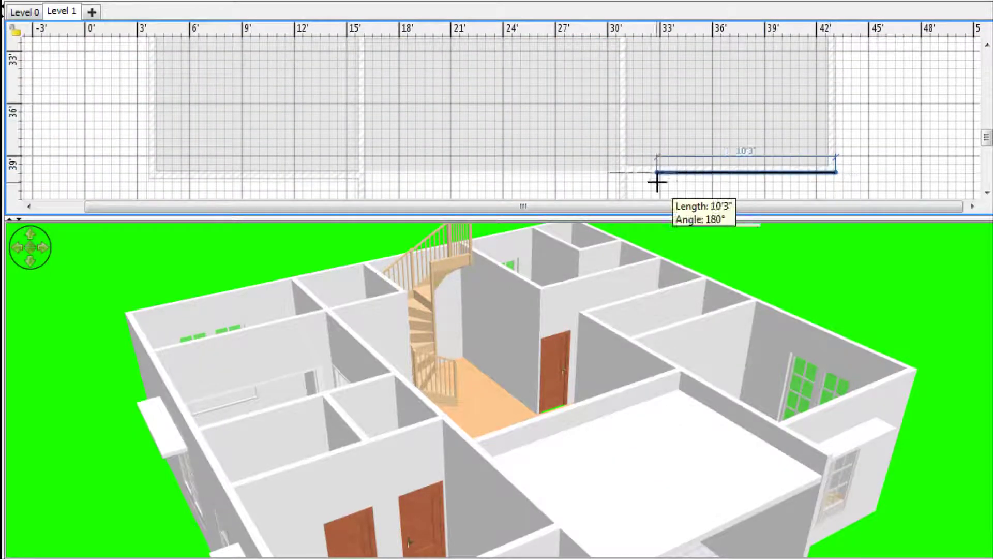
pyautogui.click(621, 171)
pyautogui.scroll(2, 626, 124)
pyautogui.scroll(-2, 627, 111)
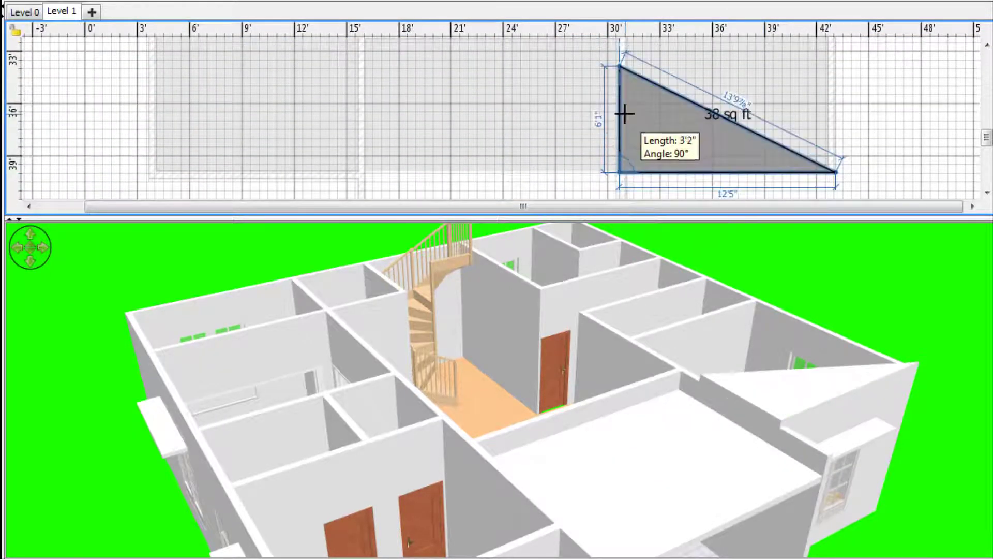
pyautogui.scroll(2, 626, 106)
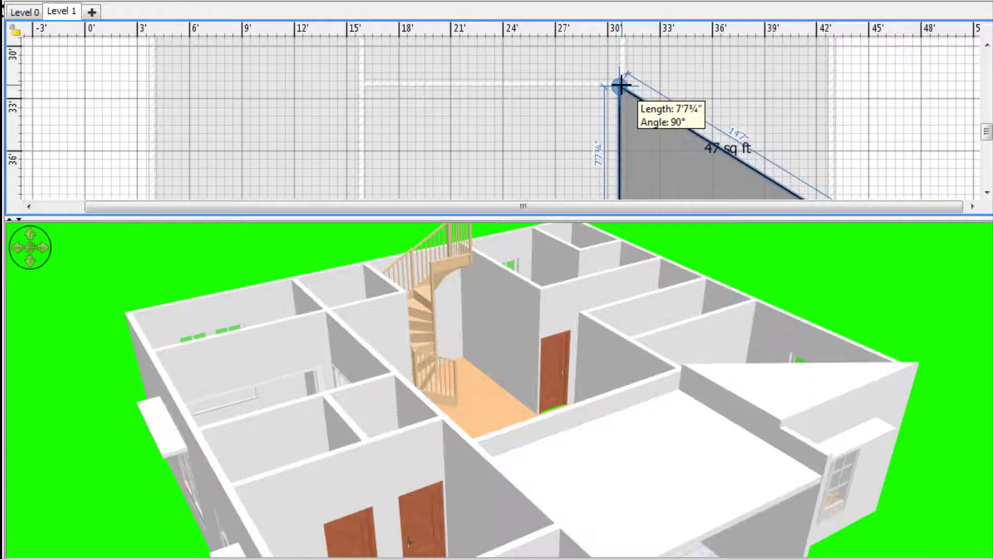
pyautogui.click(621, 84)
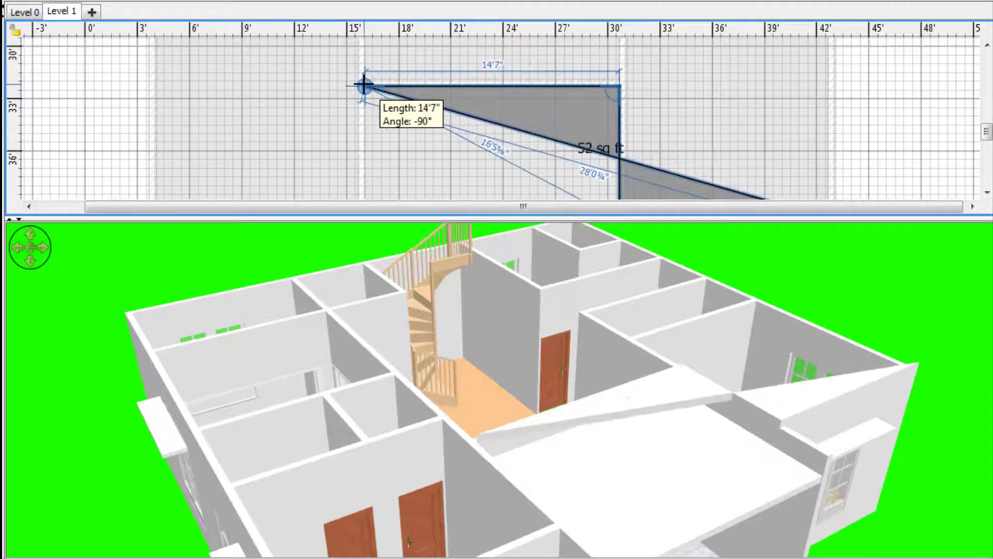
pyautogui.click(365, 86)
pyautogui.scroll(-2, 367, 88)
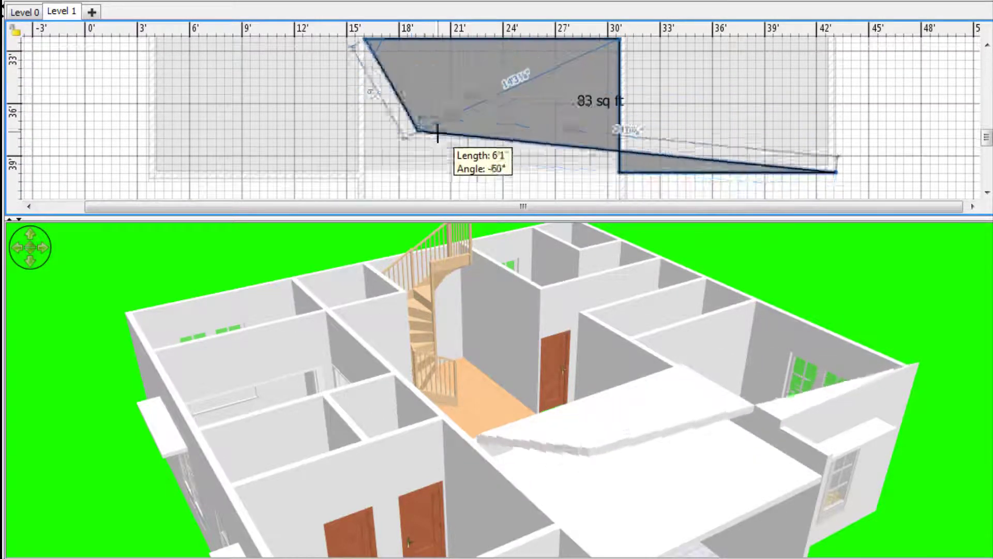
pyautogui.click(366, 172)
pyautogui.click(155, 174)
# Step: Complete the new level's floor outline along the house's outer west, north and east walls
pyautogui.scroll(15, 145, 114)
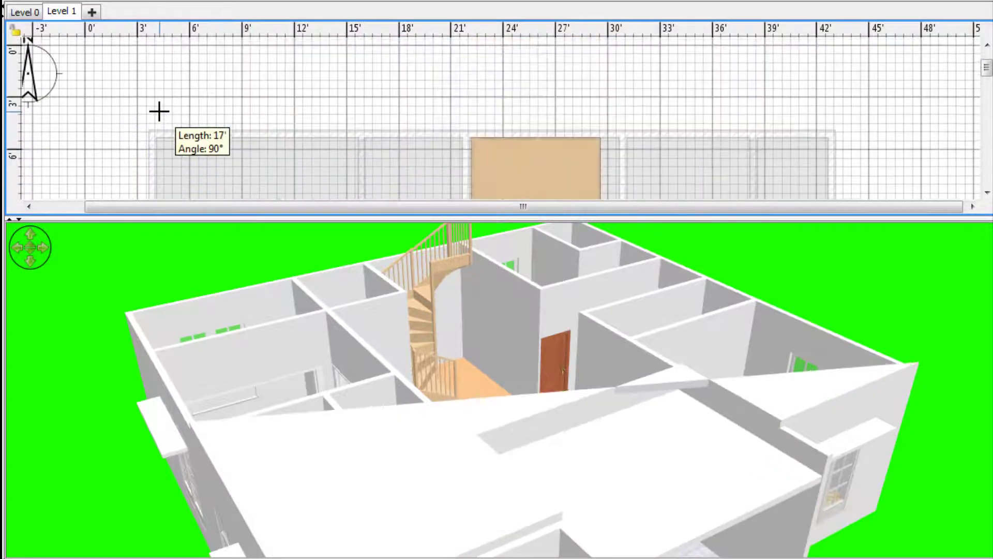
pyautogui.click(151, 132)
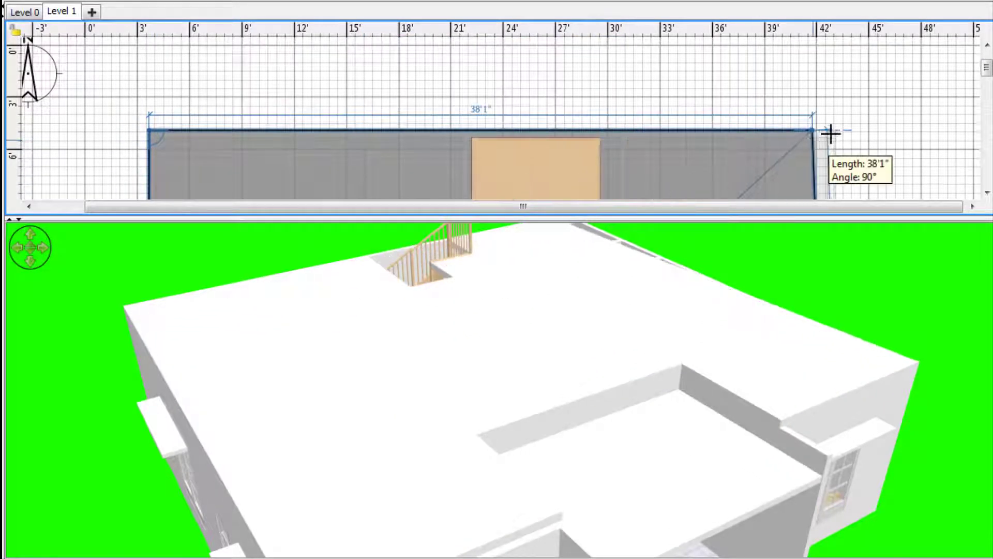
pyautogui.click(835, 132)
pyautogui.scroll(-12, 843, 128)
pyautogui.scroll(-4, 853, 127)
pyautogui.doubleClick(845, 155)
# Step: Draw upper-level walls about 19'6" along the north edge, south to about the 18' mark, and about 4' east
pyautogui.moveTo(776, 409); pyautogui.dragTo(550, 407)
pyautogui.click(284, 1)
pyautogui.click(284, 2)
pyautogui.click(269, 2)
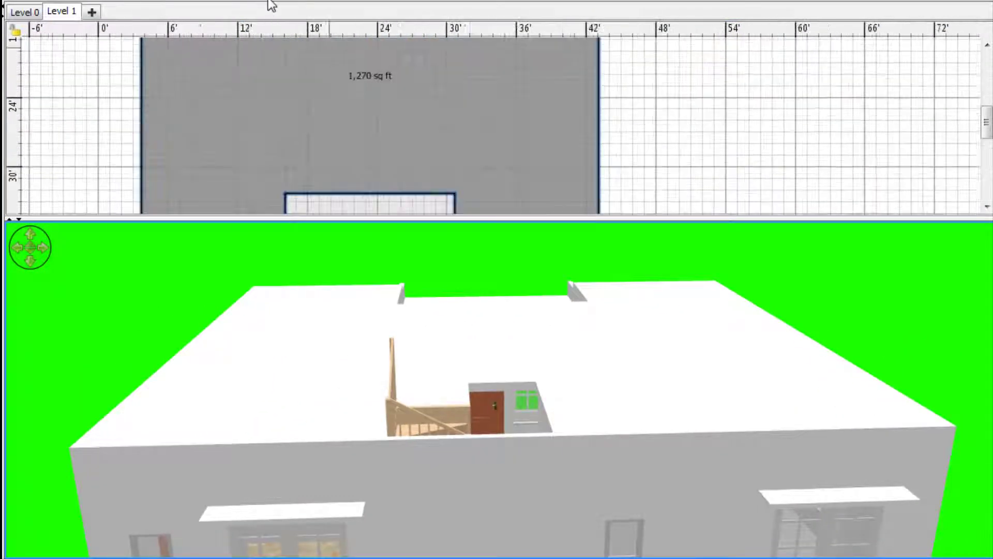
pyautogui.click(105, 3)
pyautogui.moveTo(652, 219); pyautogui.dragTo(628, 267)
pyautogui.scroll(3, 595, 171)
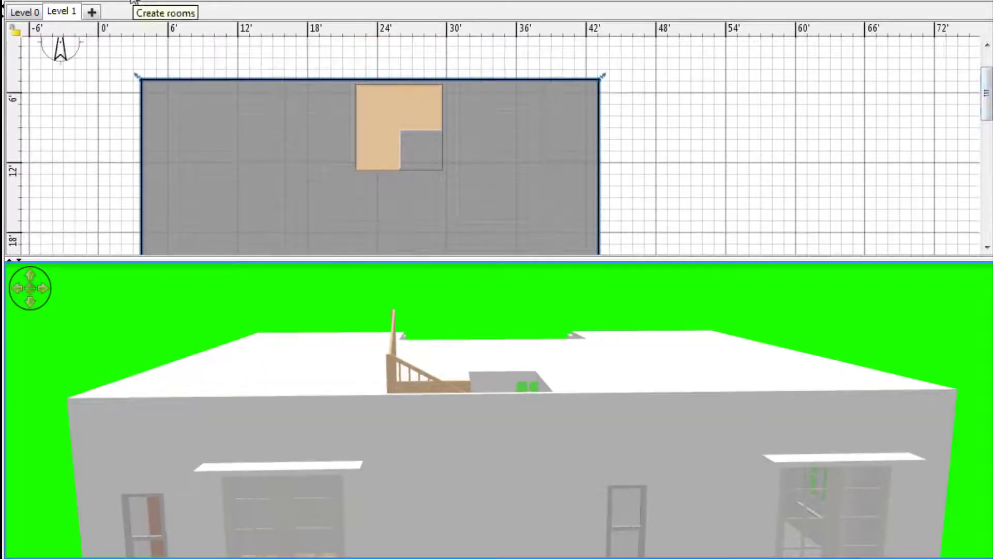
pyautogui.click(283, 79)
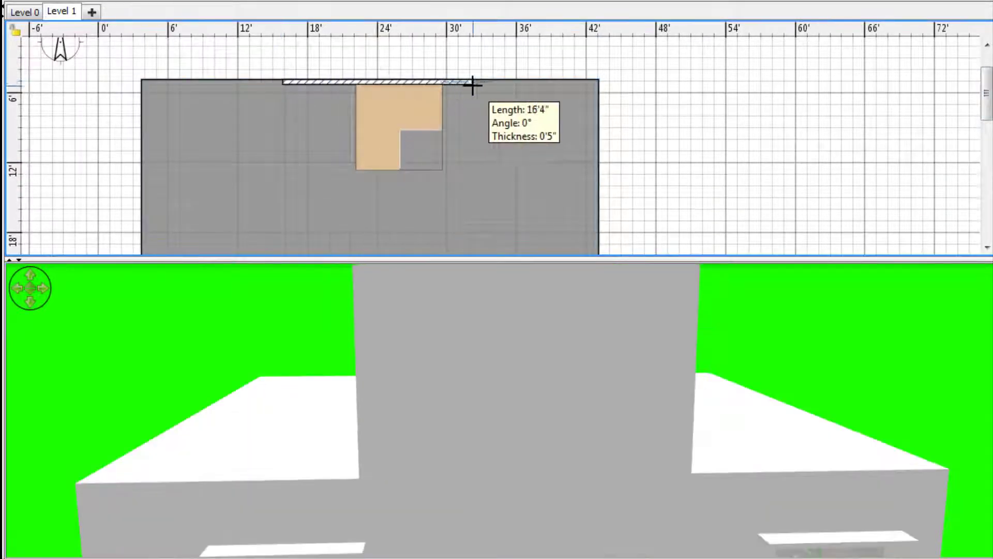
pyautogui.click(510, 78)
pyautogui.scroll(-3, 487, 167)
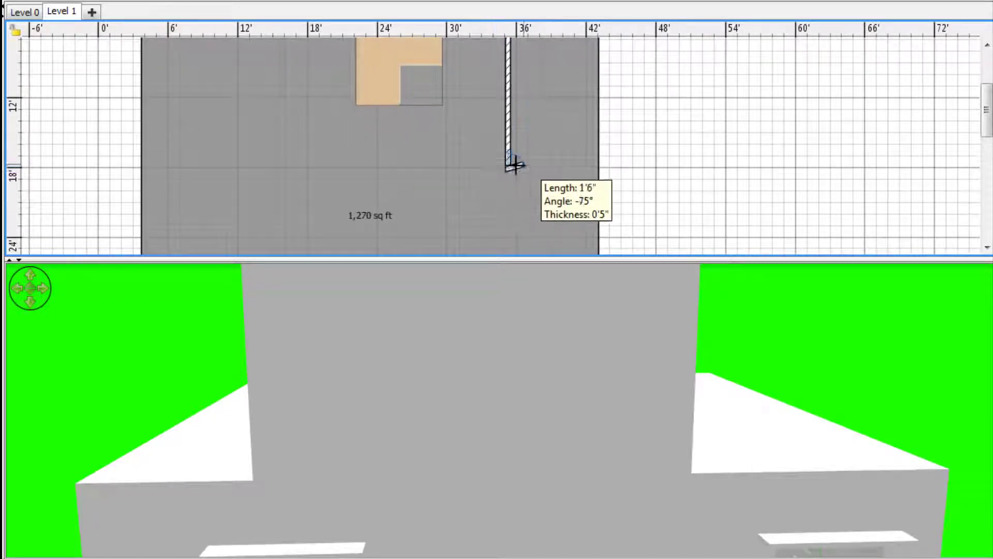
pyautogui.click(553, 169)
# Step: Continue the upper-level walls south, around the porch recess and up the west side, closing them at the north wall
pyautogui.scroll(-9, 559, 176)
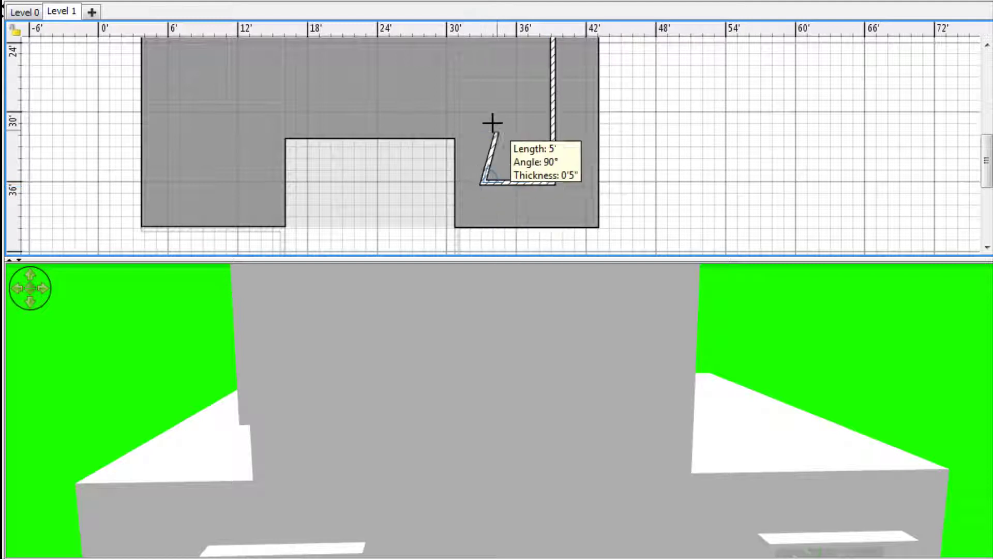
pyautogui.click(484, 103)
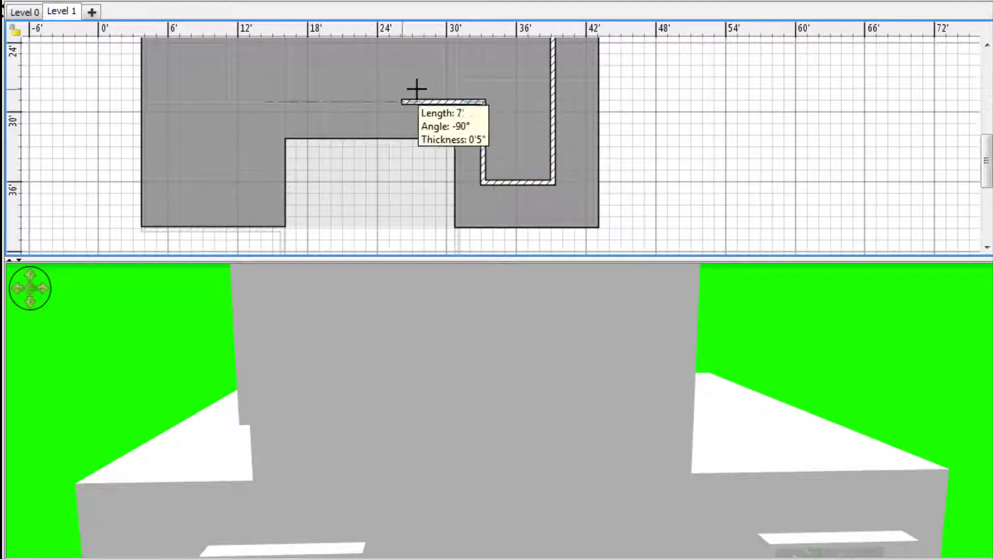
pyautogui.click(258, 98)
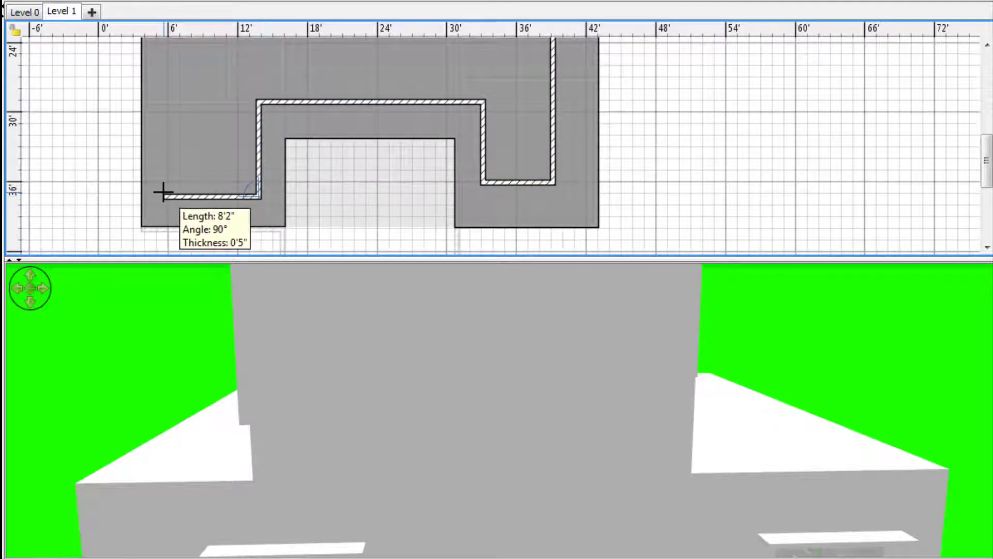
pyautogui.click(162, 191)
pyautogui.scroll(12, 192, 97)
pyautogui.click(166, 81)
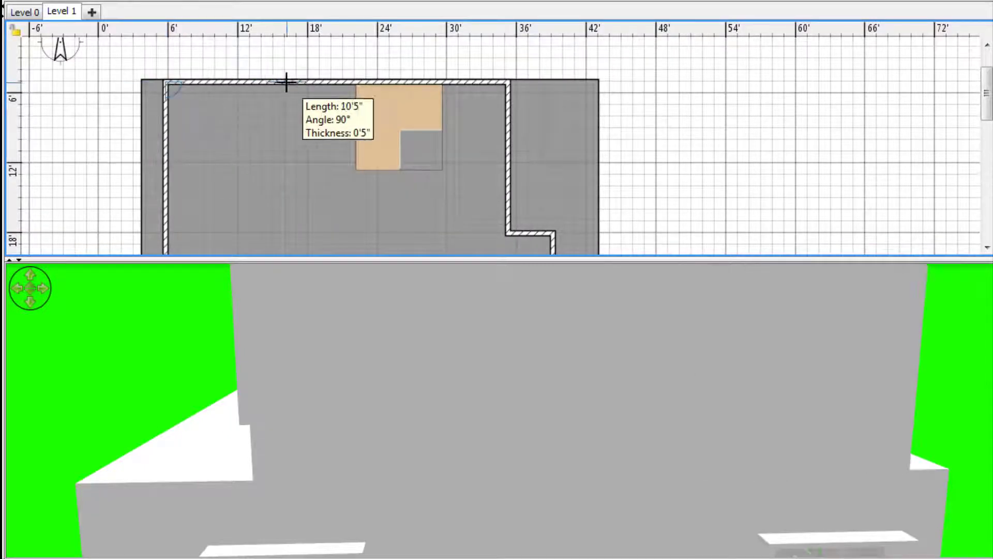
pyautogui.doubleClick(286, 82)
# Step: Show the 3D preview in a separate window beside the plan, and orbit it to inspect the upper walls
pyautogui.rightClick(462, 346)
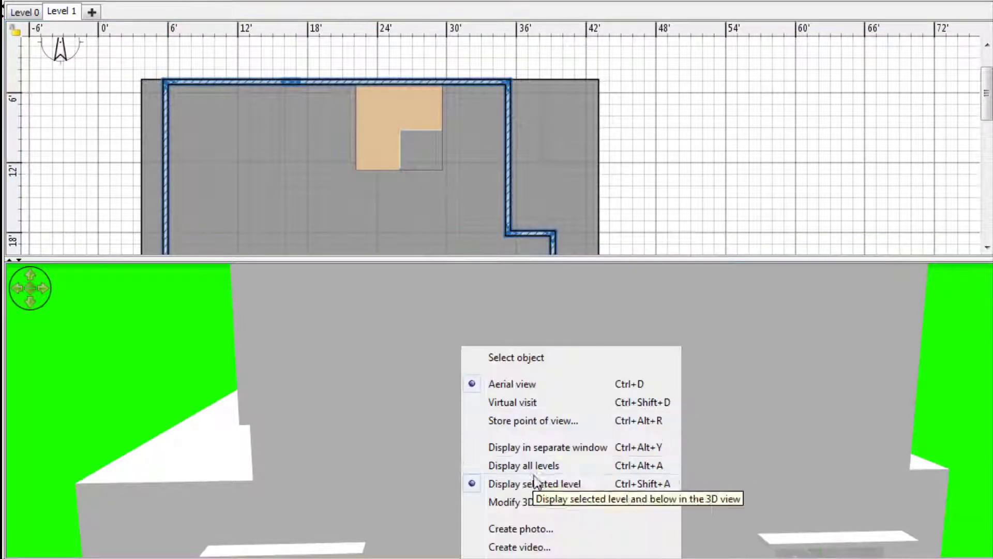
pyautogui.click(543, 448)
pyautogui.moveTo(253, 14); pyautogui.dragTo(863, 1)
pyautogui.moveTo(521, 319); pyautogui.dragTo(443, 397)
pyautogui.moveTo(499, 163); pyautogui.dragTo(603, 217)
# Step: Move both ends of the southeast wing's south wall outward to line up with the floor's west and east edges
pyautogui.click(77, 3)
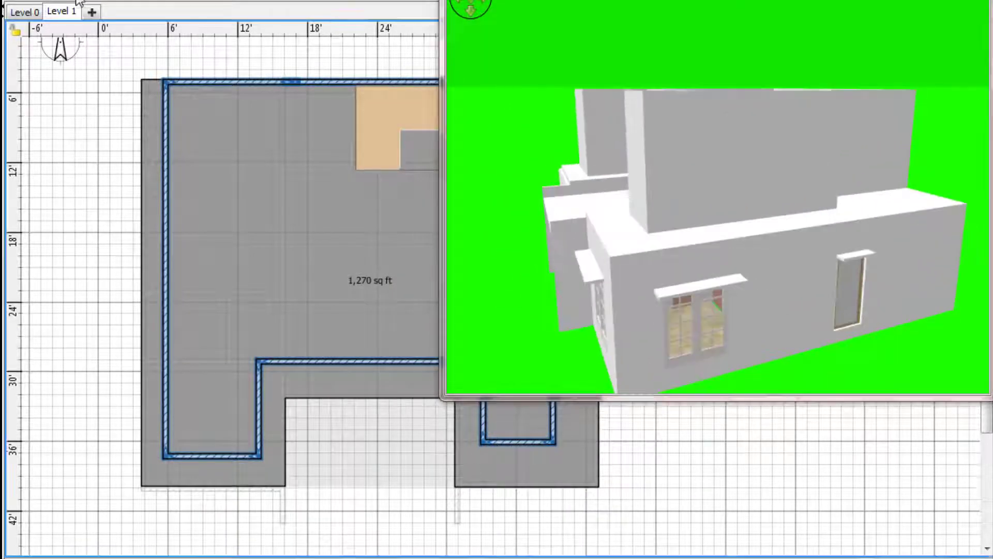
pyautogui.moveTo(485, 440); pyautogui.dragTo(447, 477)
pyautogui.keyDown('ctrl'); pyautogui.scroll(2, 505, 483); pyautogui.keyUp('ctrl')
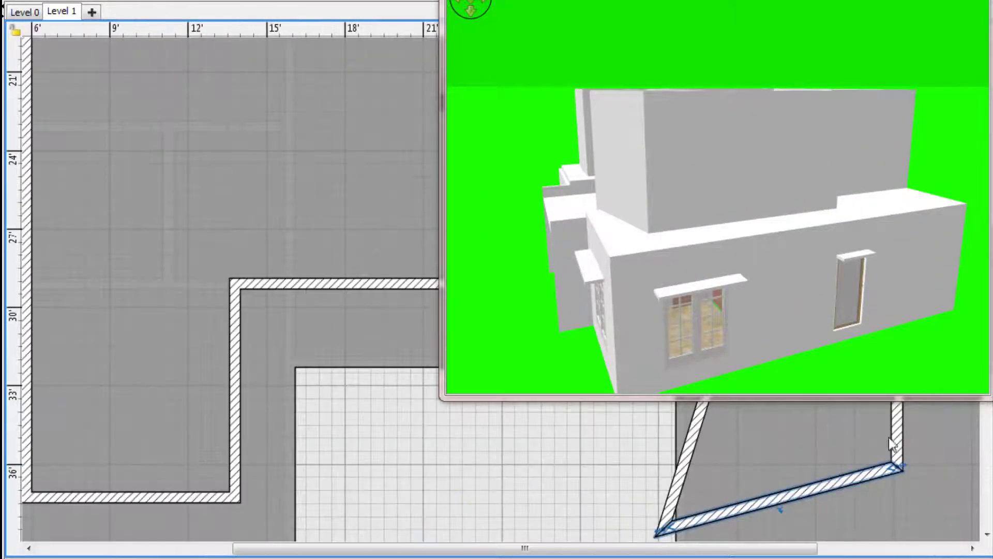
pyautogui.moveTo(535, 398); pyautogui.dragTo(535, 263)
pyautogui.moveTo(985, 337); pyautogui.dragTo(976, 374)
pyautogui.moveTo(565, 548); pyautogui.dragTo(708, 548)
pyautogui.moveTo(666, 339); pyautogui.dragTo(764, 440)
# Step: Straighten the southeast wing's west wall along the porch opening and move its south wall down to the floor's south edge
pyautogui.moveTo(442, 161); pyautogui.dragTo(585, 165)
pyautogui.click(504, 168)
pyautogui.moveTo(508, 156); pyautogui.dragTo(447, 196)
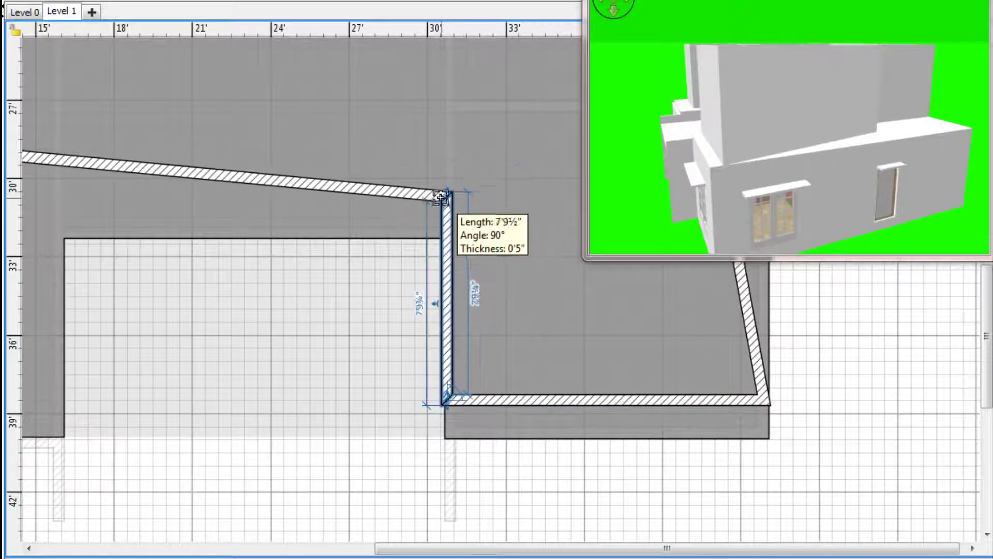
pyautogui.moveTo(447, 401); pyautogui.dragTo(447, 432)
pyautogui.click(760, 393)
pyautogui.moveTo(762, 399); pyautogui.dragTo(776, 446)
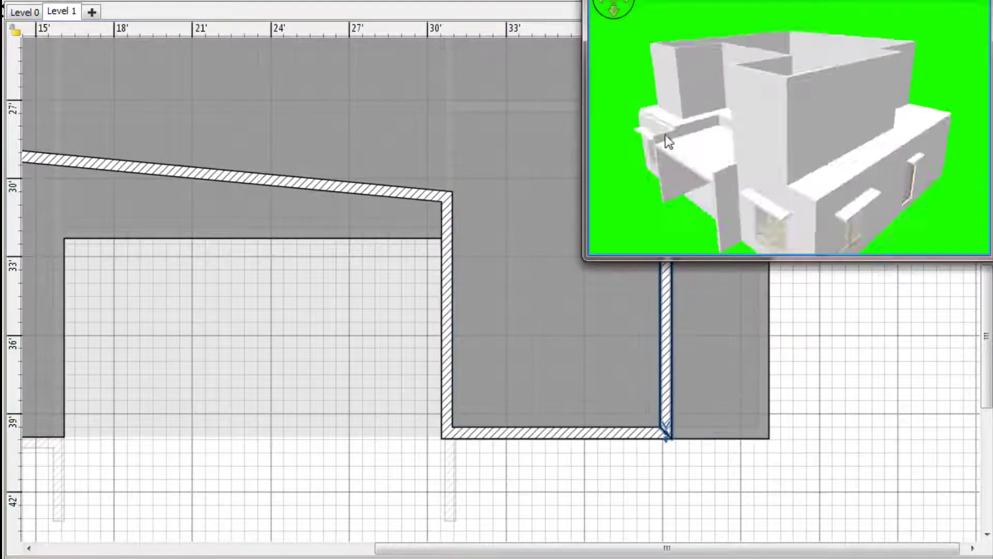
# Step: Move both ends of the southeast wing's east wall outward, just past the floor's east edge
pyautogui.click(294, 0)
pyautogui.click(294, 1)
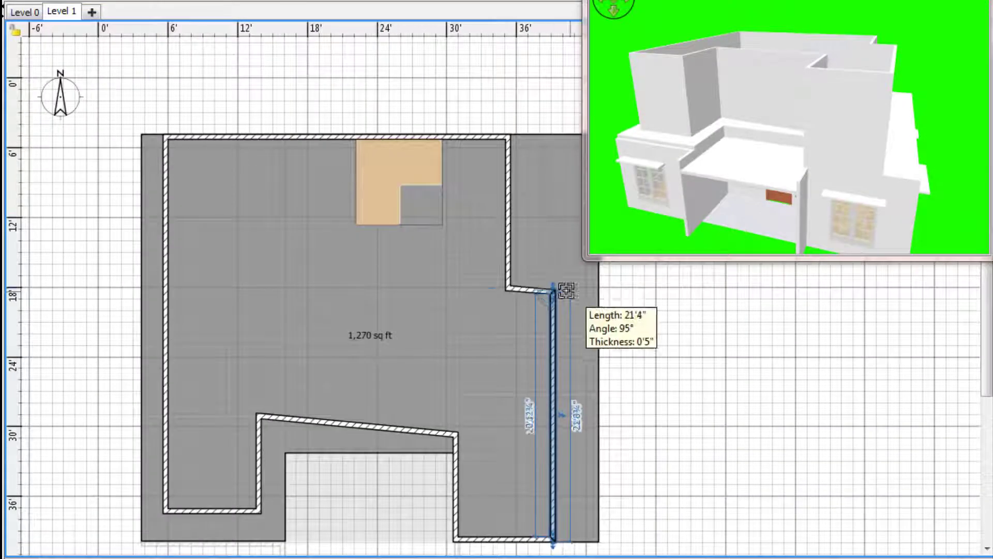
pyautogui.moveTo(564, 541); pyautogui.dragTo(609, 543)
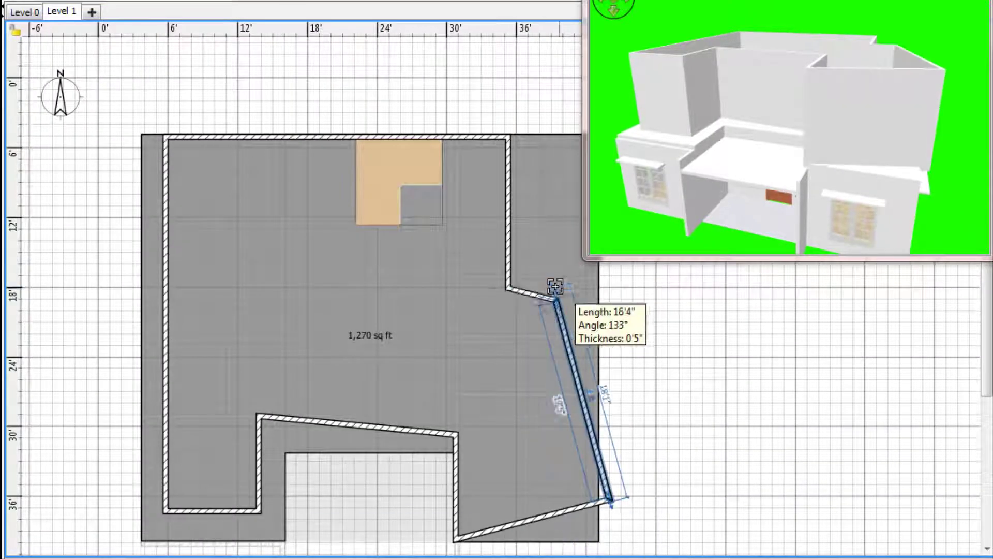
pyautogui.moveTo(555, 286); pyautogui.dragTo(609, 290)
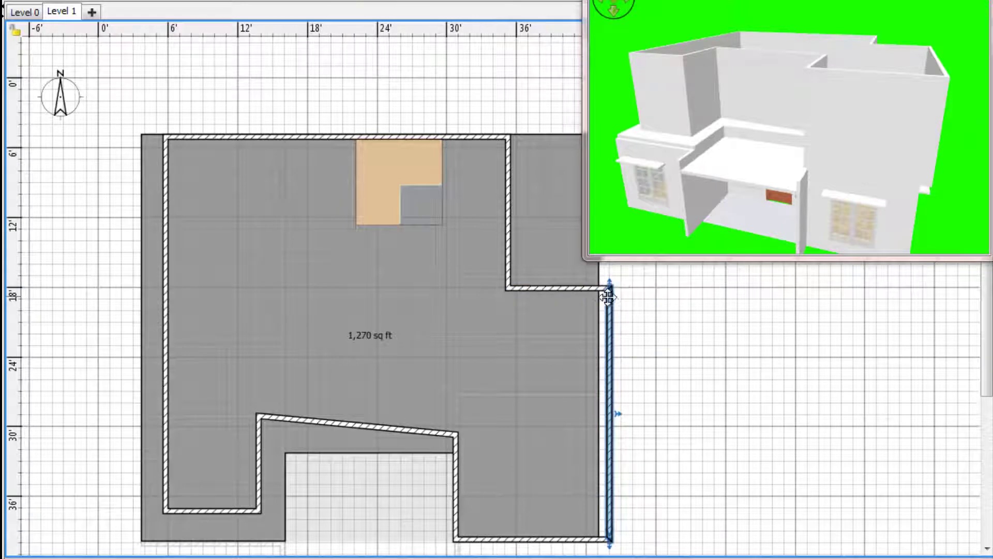
# Step: Bring both ends of the southeast wing's east wall back onto the floor's east edge
pyautogui.click(269, 1)
pyautogui.click(269, 1)
pyautogui.scroll(3, 879, 442)
pyautogui.moveTo(783, 495); pyautogui.dragTo(785, 496)
pyautogui.scroll(-4, 956, 445)
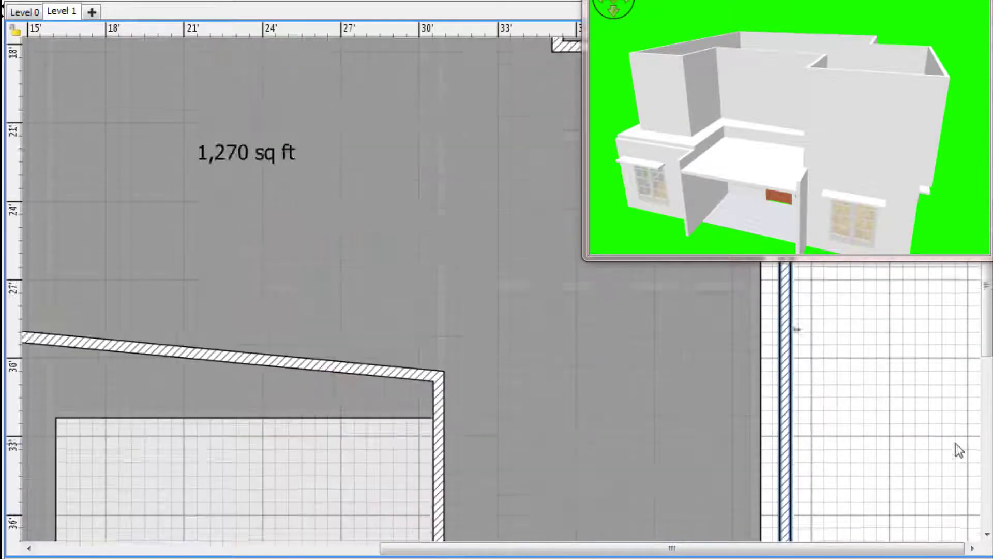
pyautogui.click(778, 462)
pyautogui.scroll(5, 781, 468)
pyautogui.moveTo(784, 345); pyautogui.dragTo(752, 344)
pyautogui.scroll(-6, 779, 344)
pyautogui.click(749, 463)
pyautogui.moveTo(757, 462); pyautogui.dragTo(750, 459)
# Step: Straighten the porch recess's north wall by raising its east end level with the west end
pyautogui.scroll(4, 609, 361)
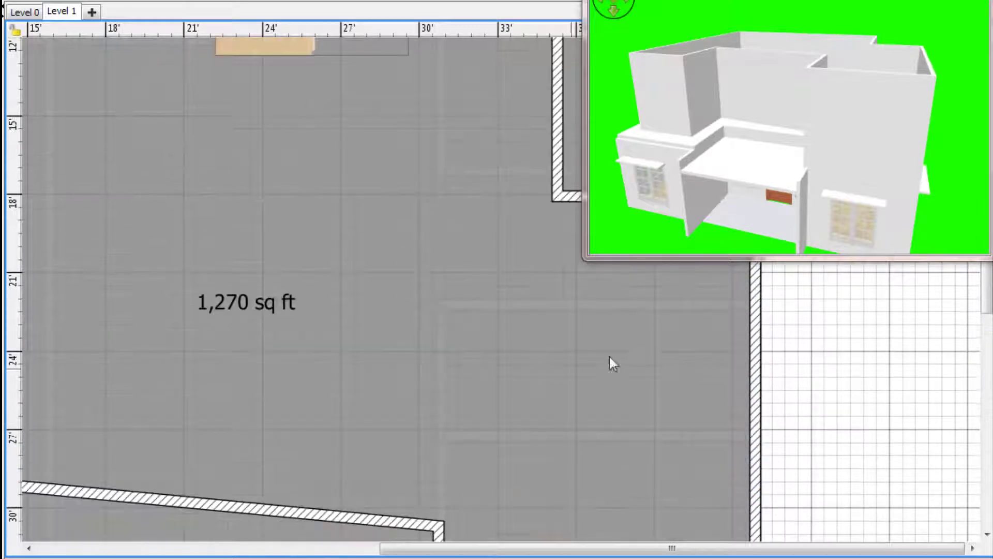
pyautogui.scroll(-2, 475, 394)
pyautogui.moveTo(431, 376); pyautogui.dragTo(436, 340)
pyautogui.scroll(-2, 279, 106)
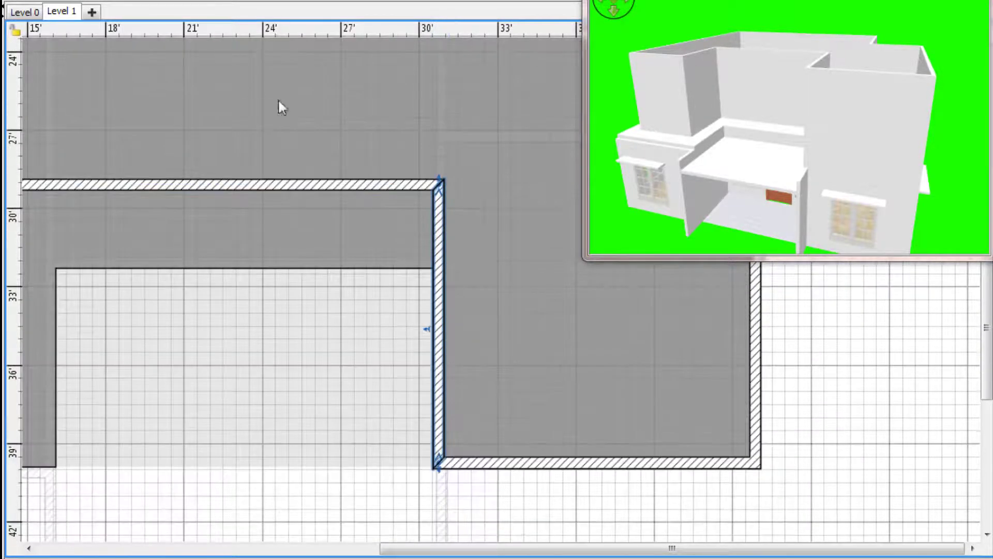
# Step: Extend the recess's west wall to the floor's south edge and shift both its ends east to about the 15' mark
pyautogui.hotkey('ctrl', '-')
pyautogui.moveTo(667, 165); pyautogui.dragTo(847, 118)
pyautogui.click(311, 361)
pyautogui.moveTo(321, 362); pyautogui.dragTo(308, 401)
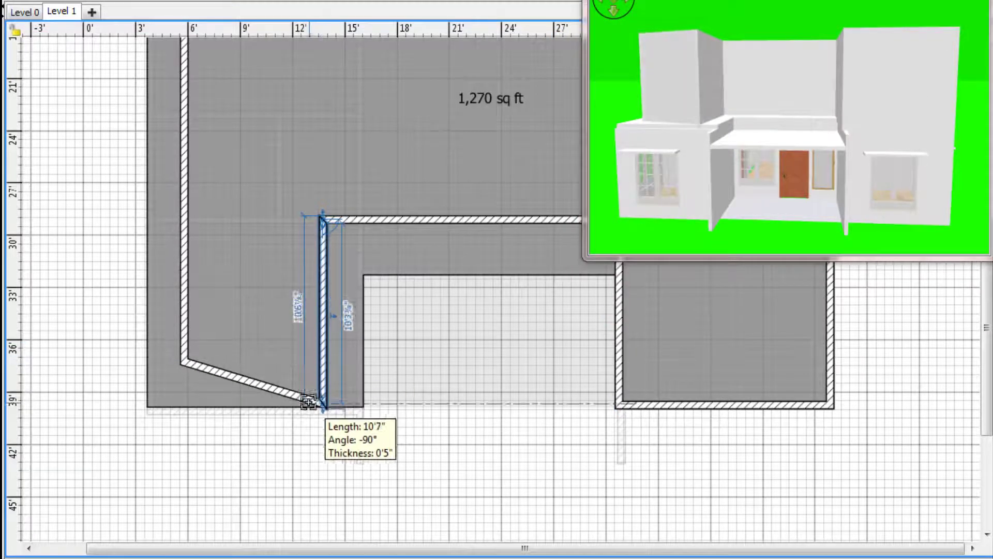
pyautogui.moveTo(325, 215); pyautogui.dragTo(341, 214)
pyautogui.click(327, 396)
pyautogui.moveTo(325, 405); pyautogui.dragTo(343, 404)
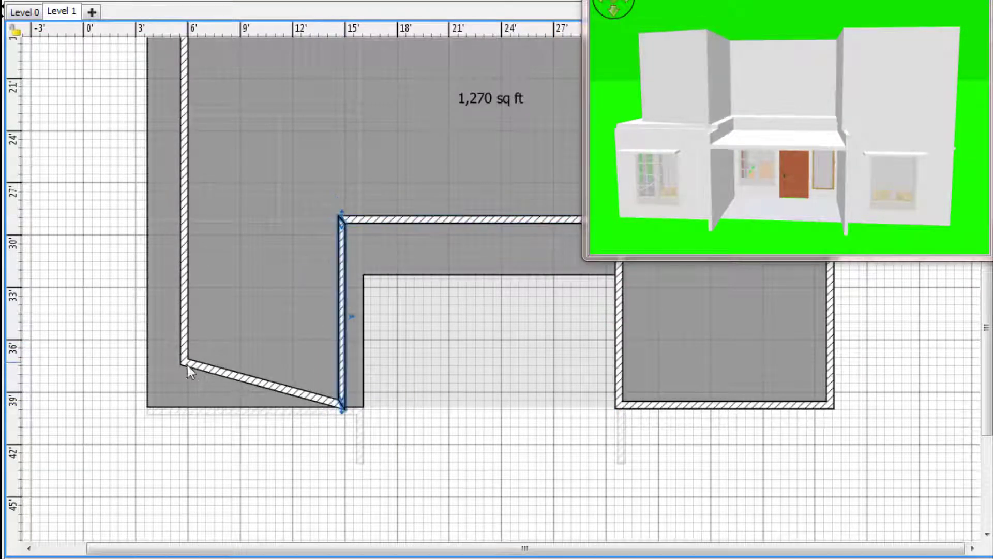
# Step: Move the southwest wall corner to the floor's southwest corner and straighten the west wall along the floor's west edge
pyautogui.click(191, 365)
pyautogui.click(184, 356)
pyautogui.moveTo(184, 360); pyautogui.dragTo(151, 405)
pyautogui.click(194, 405)
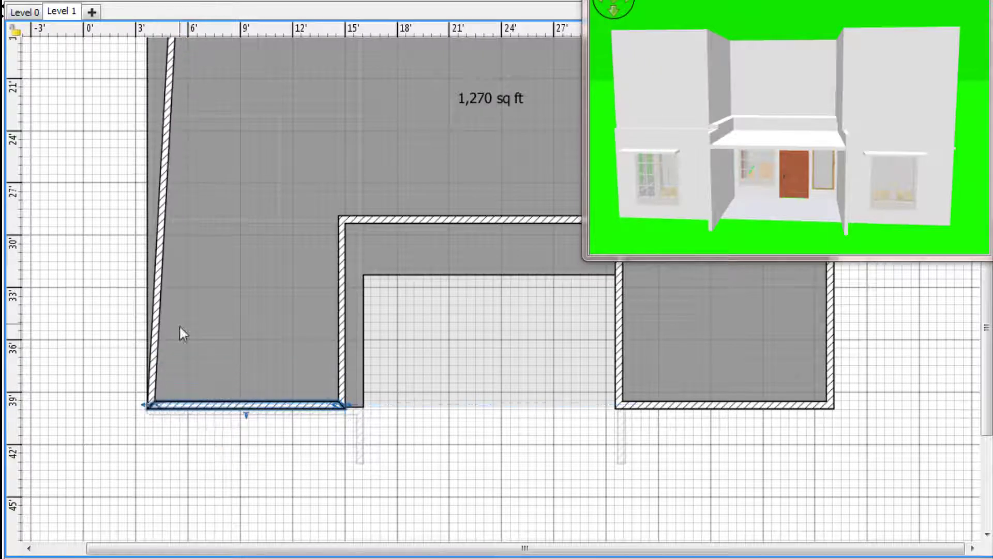
pyautogui.scroll(5, 180, 316)
pyautogui.moveTo(187, 185); pyautogui.dragTo(151, 186)
pyautogui.scroll(-6, 246, 216)
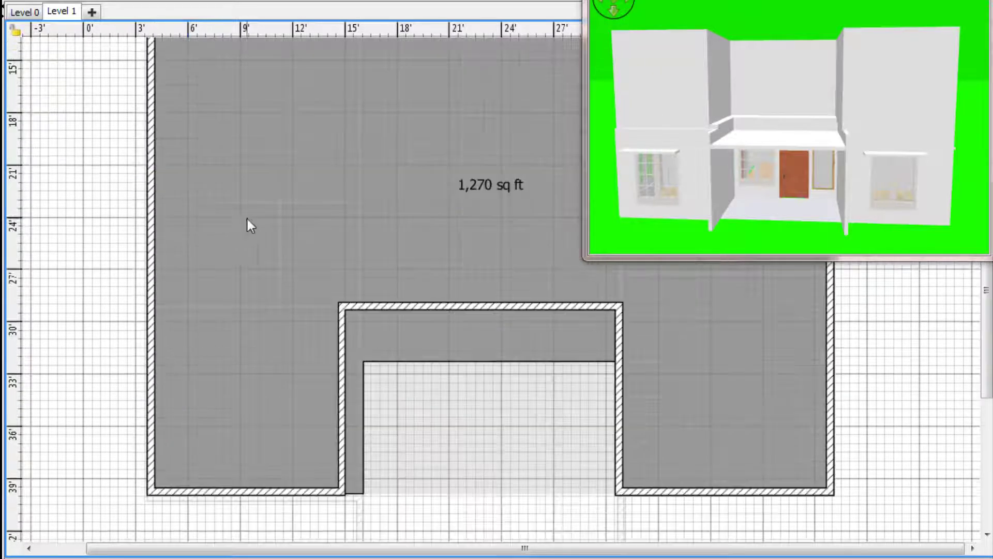
# Step: On Level 0, place a shop window along the porch's south edge
pyautogui.scroll(6, 246, 216)
pyautogui.moveTo(673, 155); pyautogui.dragTo(735, 87)
pyautogui.scroll(-6, 348, 388)
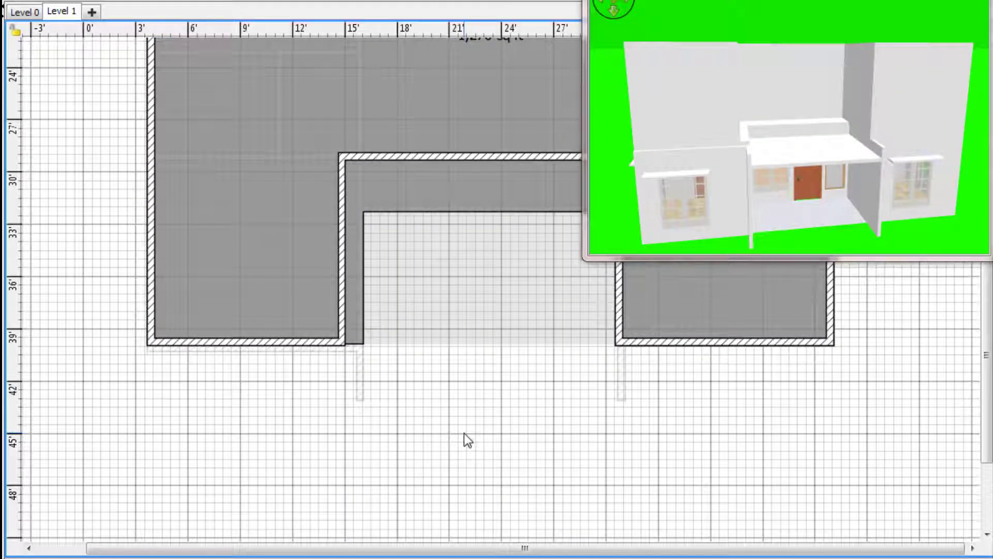
pyautogui.scroll(2, 464, 433)
pyautogui.click(23, 11)
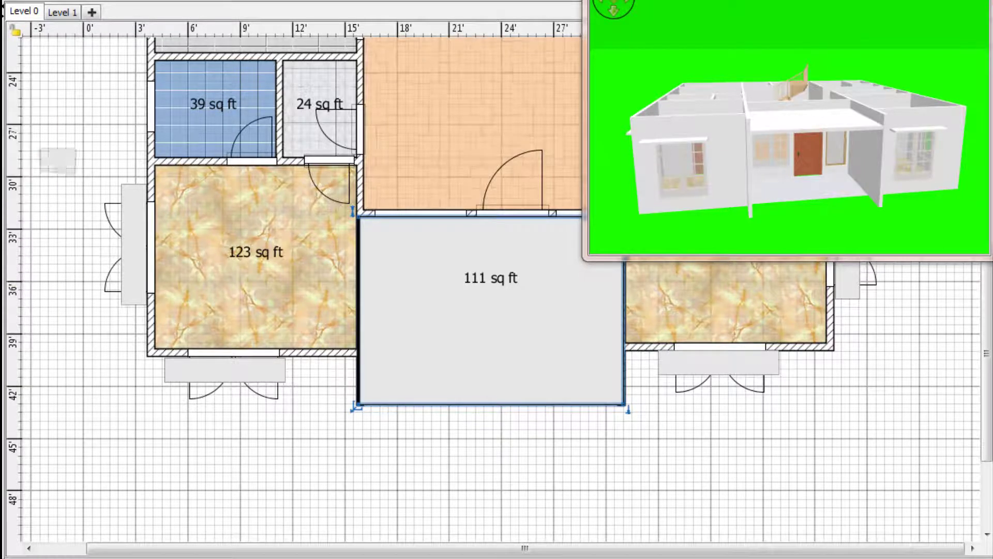
pyautogui.moveTo(57, 161); pyautogui.dragTo(449, 388)
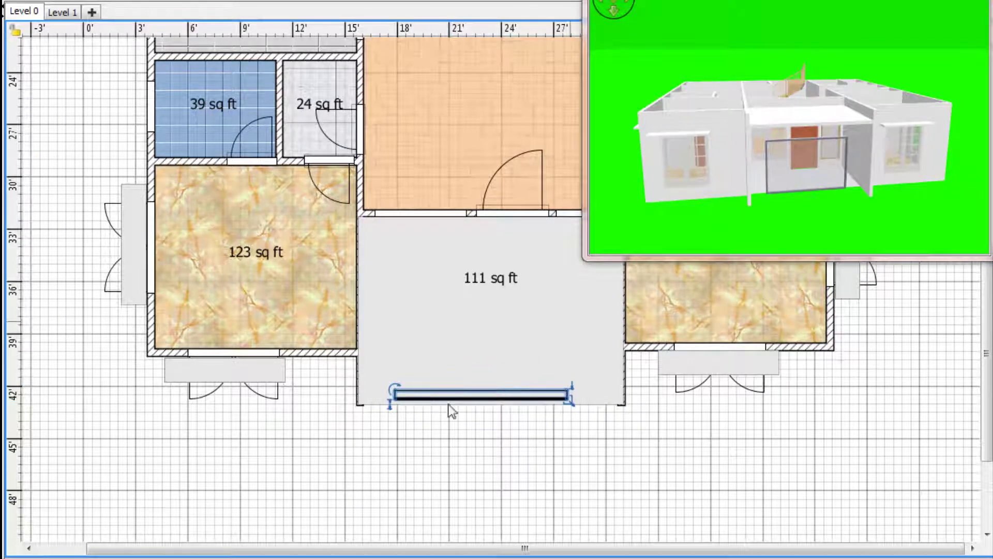
# Step: Return the 3D preview below the plan and raise the shop window above the porch roof, to about 9'9"
pyautogui.click(799, 111)
pyautogui.scroll(10, 800, 111)
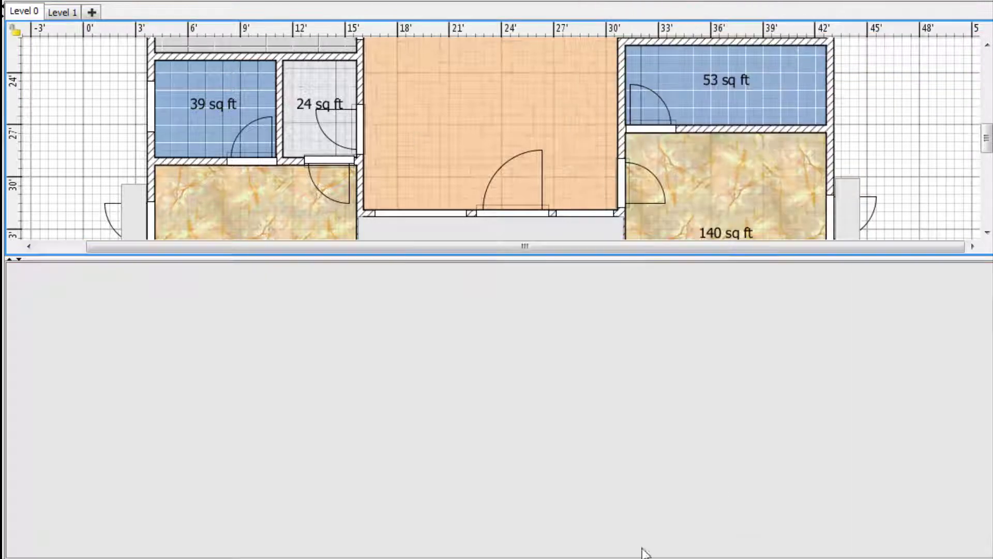
pyautogui.scroll(-5, 762, 133)
pyautogui.moveTo(572, 206); pyautogui.dragTo(526, 55)
pyautogui.moveTo(599, 303); pyautogui.dragTo(595, 273)
# Step: Shift the shop window west along the porch's south edge until it meets the porch's west wall
pyautogui.moveTo(571, 207); pyautogui.dragTo(511, 227)
pyautogui.press('Down')
pyautogui.press('Down')
pyautogui.press('Down')
pyautogui.press('Down')
pyautogui.press('Down')
pyautogui.press('Left')
pyautogui.press('Left')
pyautogui.press('Left')
pyautogui.press('Left')
pyautogui.press('Left')
pyautogui.press('Left')
pyautogui.press('Left')
pyautogui.press('Left')
pyautogui.press('Left')
pyautogui.press('Left')
pyautogui.press('Left')
pyautogui.press('Left')
pyautogui.press('Left')
pyautogui.press('Left')
pyautogui.press('Left')
pyautogui.press('Left')
pyautogui.press('Left')
pyautogui.press('Left')
pyautogui.press('Left')
pyautogui.press('Left')
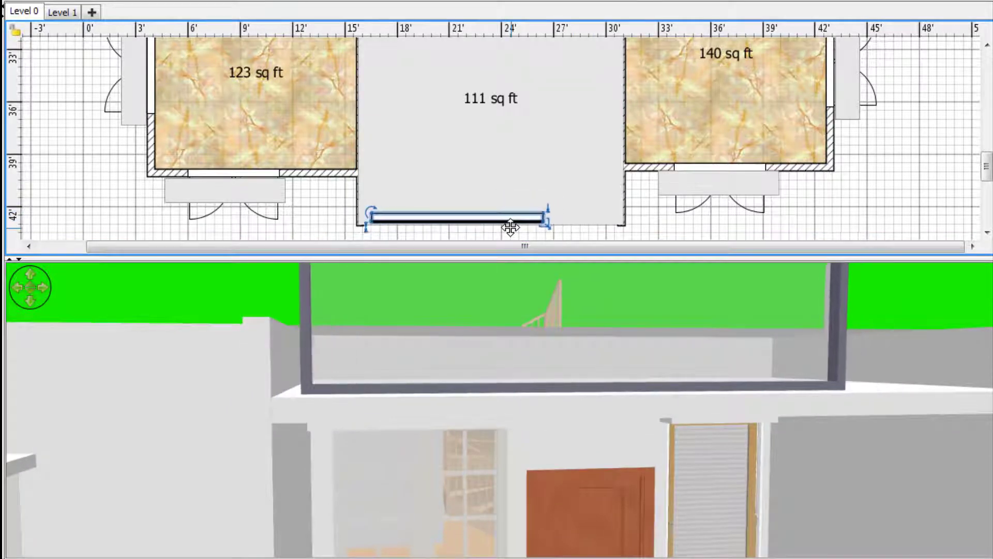
# Step: Reduce the shop window's height to railing size and widen it east across the full porch front
pyautogui.rightClick(514, 217)
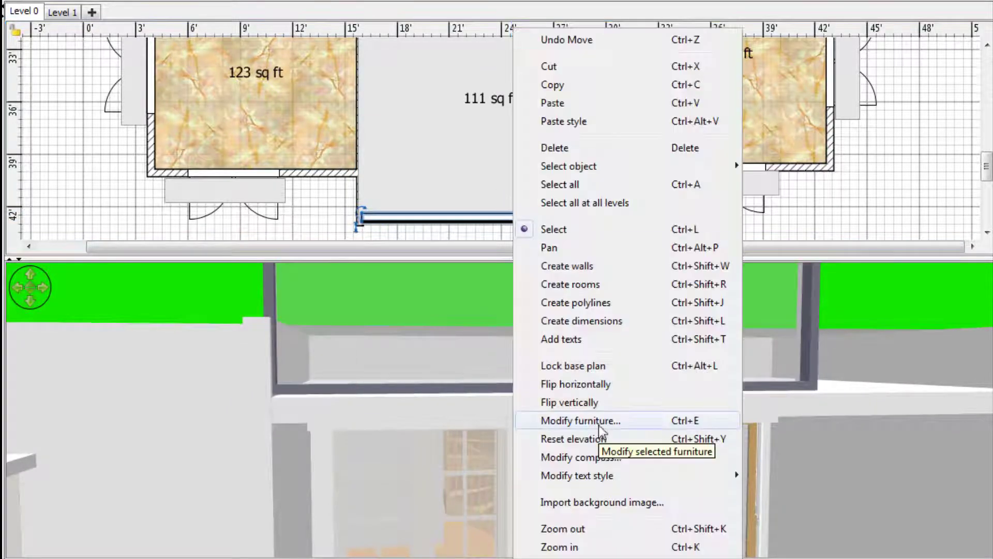
pyautogui.click(598, 423)
pyautogui.moveTo(532, 207); pyautogui.dragTo(572, 210)
pyautogui.moveTo(454, 88); pyautogui.dragTo(385, 323)
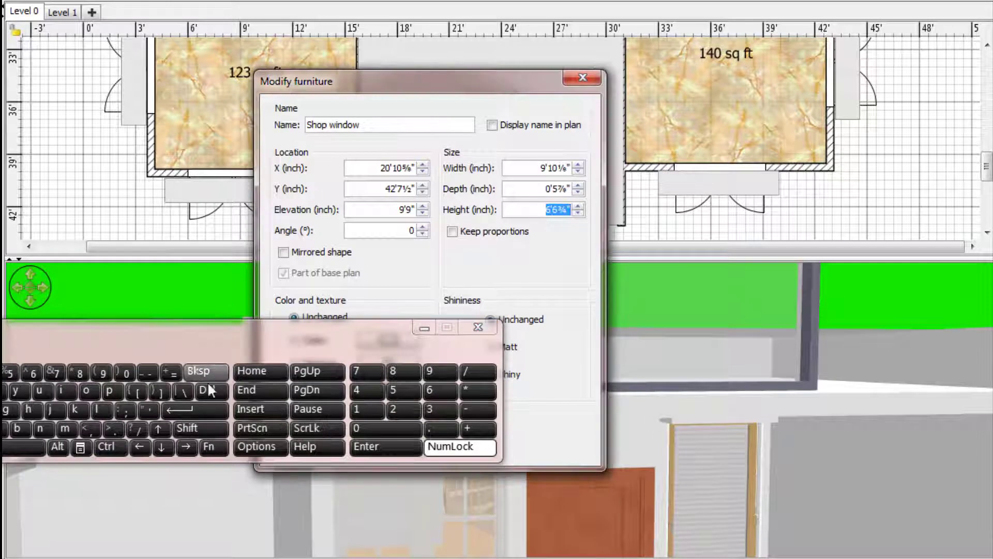
pyautogui.click(177, 414)
pyautogui.click(478, 327)
pyautogui.click(390, 440)
pyautogui.click(30, 301)
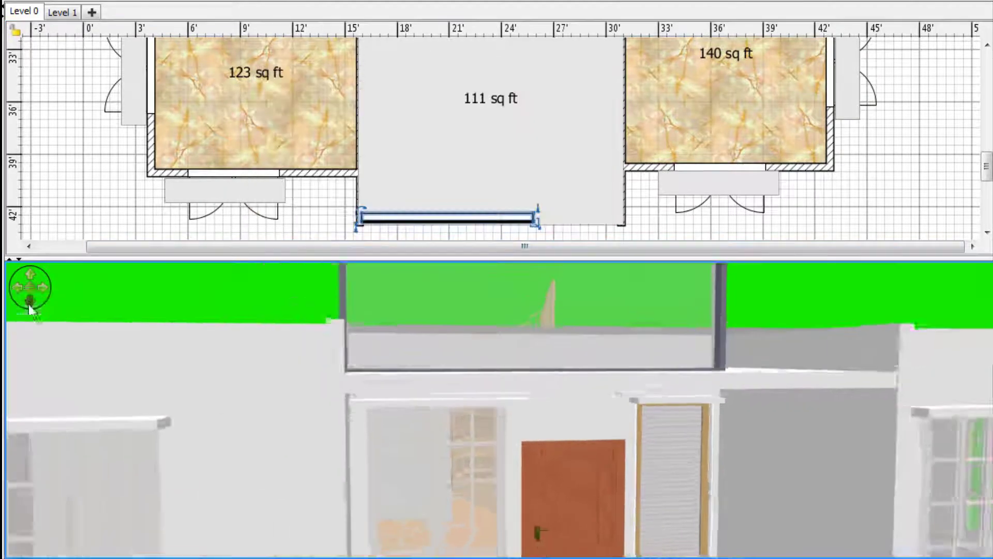
pyautogui.moveTo(536, 217); pyautogui.dragTo(624, 216)
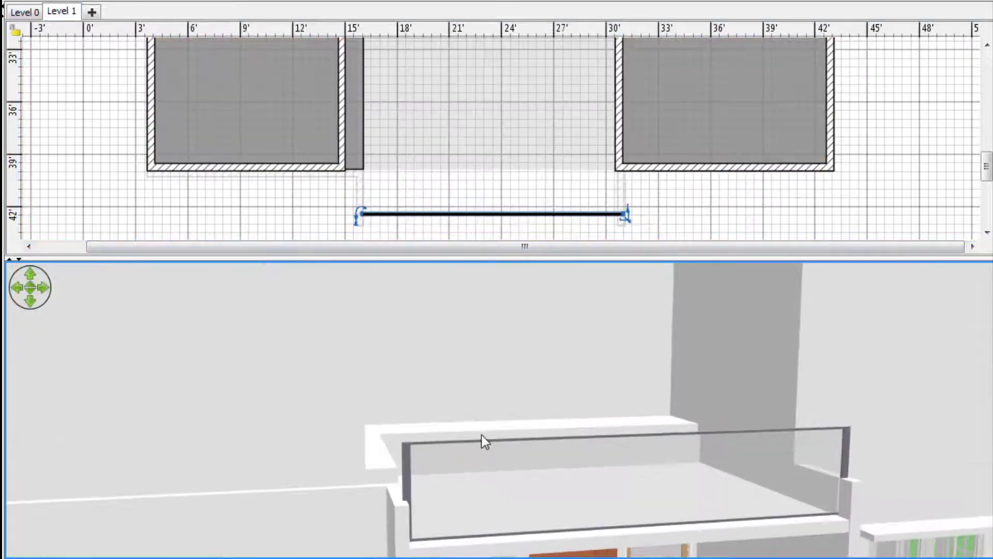
# Step: On Level 1, place a partly glazed door in the porch recess's north wall at about the 25' mark
pyautogui.scroll(3, 304, 144)
pyautogui.click(26, 10)
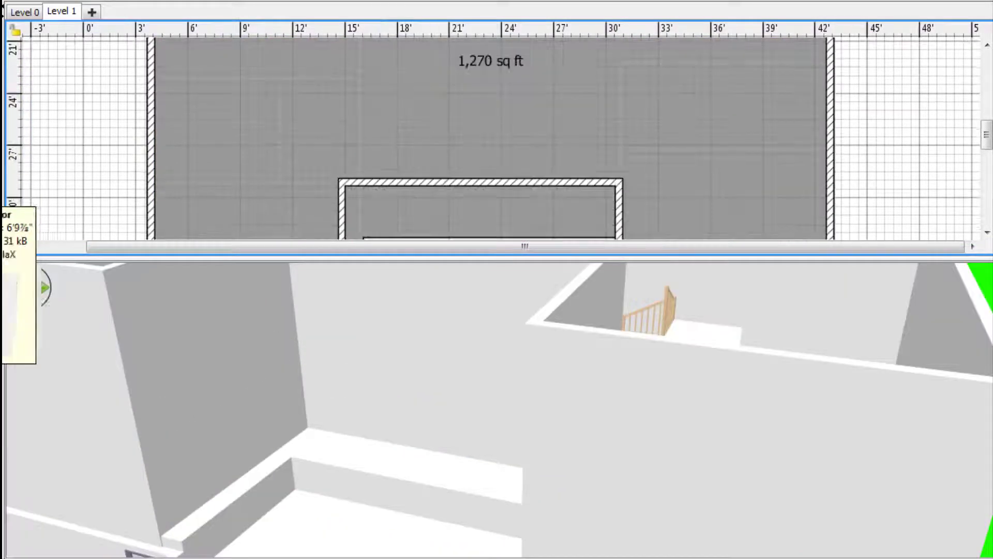
pyautogui.moveTo(1, 206); pyautogui.dragTo(485, 179)
pyautogui.moveTo(463, 315); pyautogui.dragTo(490, 305)
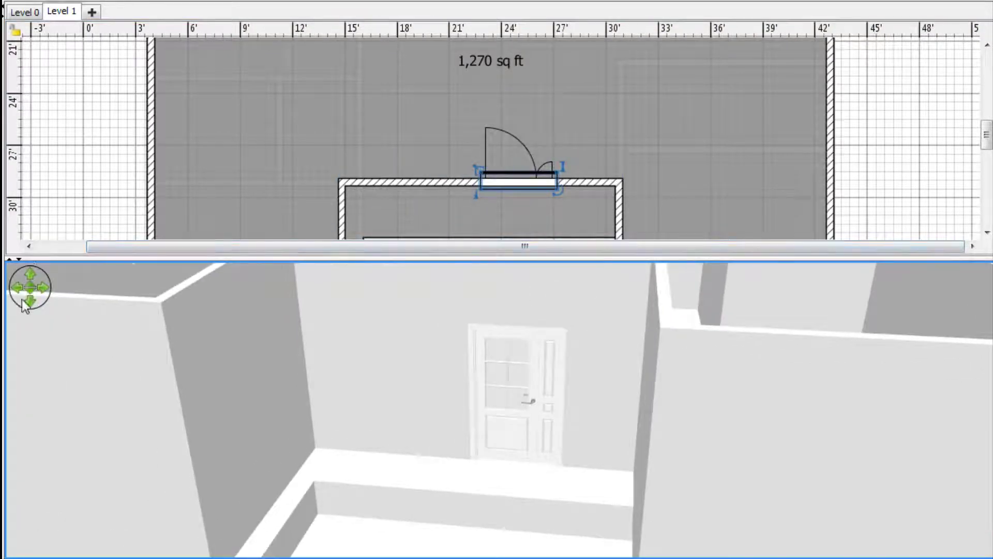
pyautogui.scroll(-5, 572, 373)
pyautogui.moveTo(572, 373); pyautogui.dragTo(562, 373)
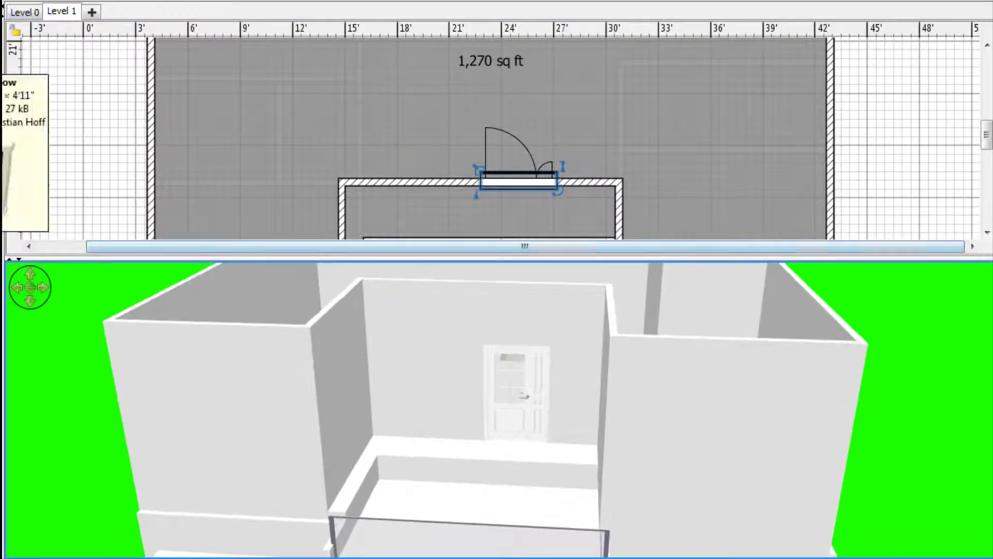
# Step: Place a double door window with small panes west of the recess door and modify its materials
pyautogui.moveTo(1, 139); pyautogui.dragTo(401, 64)
pyautogui.rightClick(401, 64)
pyautogui.click(481, 420)
pyautogui.click(388, 387)
pyautogui.click(400, 399)
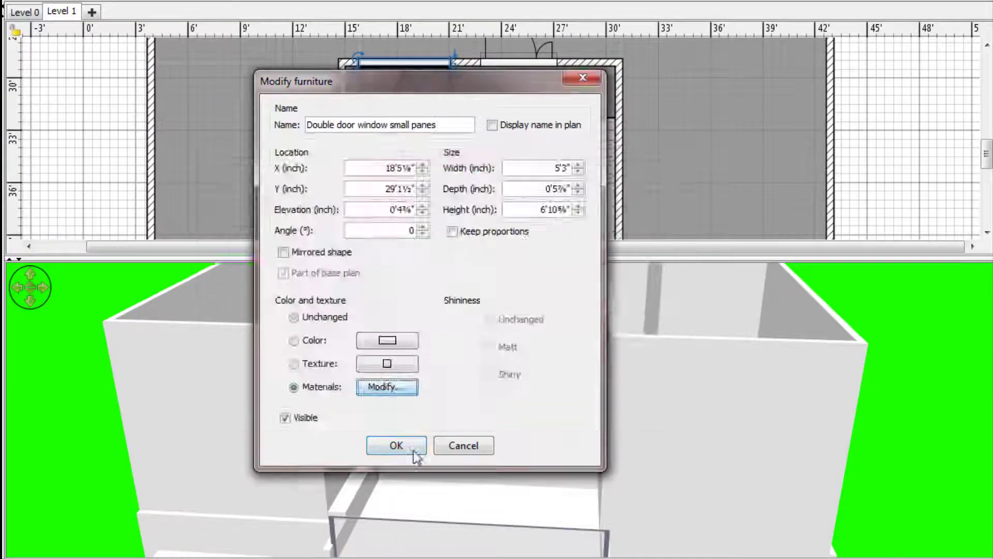
pyautogui.click(397, 445)
# Step: Raise the recess window's elevation and place copies of it in the south walls of the southwest and southeast wings
pyautogui.moveTo(449, 61); pyautogui.dragTo(456, 75)
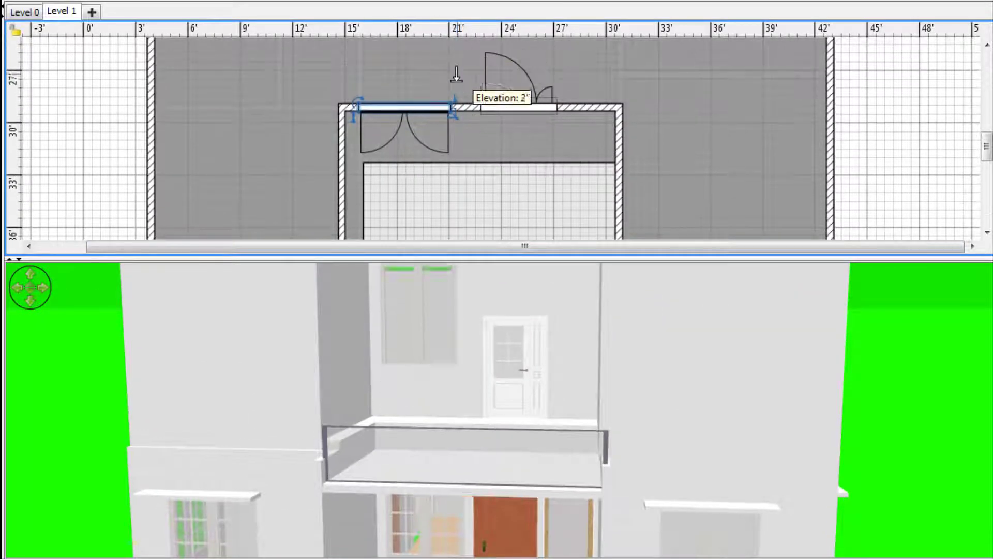
pyautogui.moveTo(410, 118); pyautogui.dragTo(239, 175)
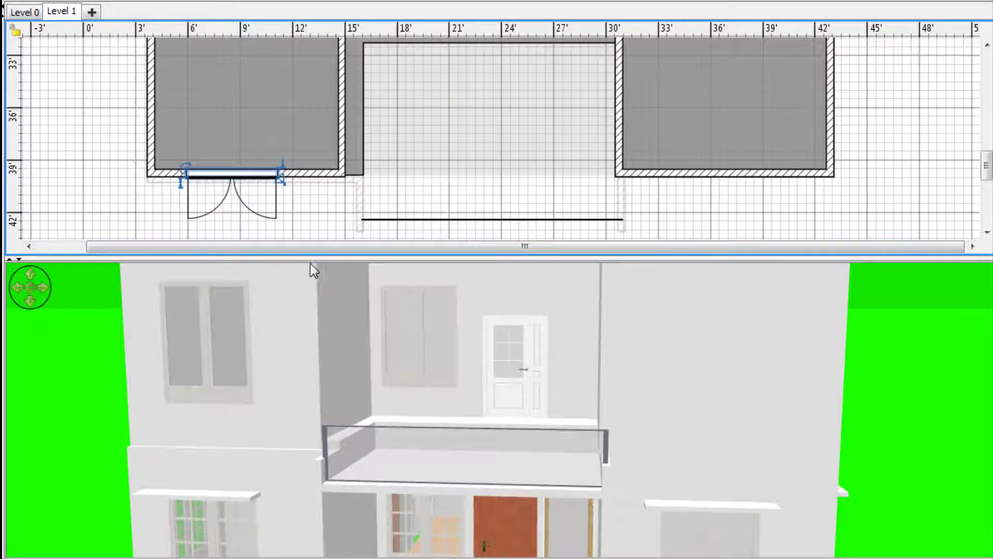
pyautogui.moveTo(312, 260); pyautogui.dragTo(310, 507)
pyautogui.click(25, 1)
pyautogui.moveTo(234, 317); pyautogui.dragTo(736, 312)
# Step: Draw walls enclosing a room about 12' by 11' in the upper level's northwest corner
pyautogui.scroll(2, 491, 165)
pyautogui.click(286, 1)
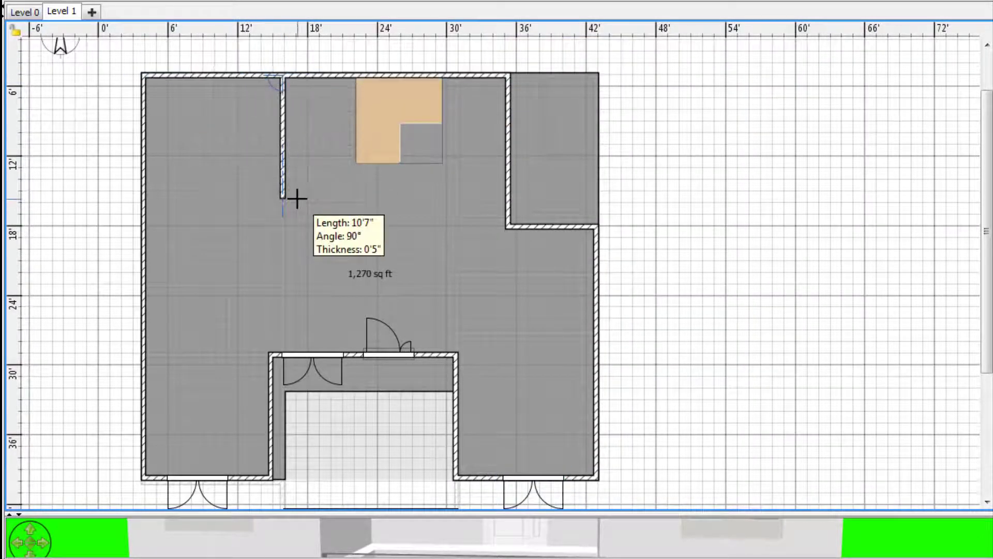
pyautogui.click(149, 203)
pyautogui.doubleClick(142, 74)
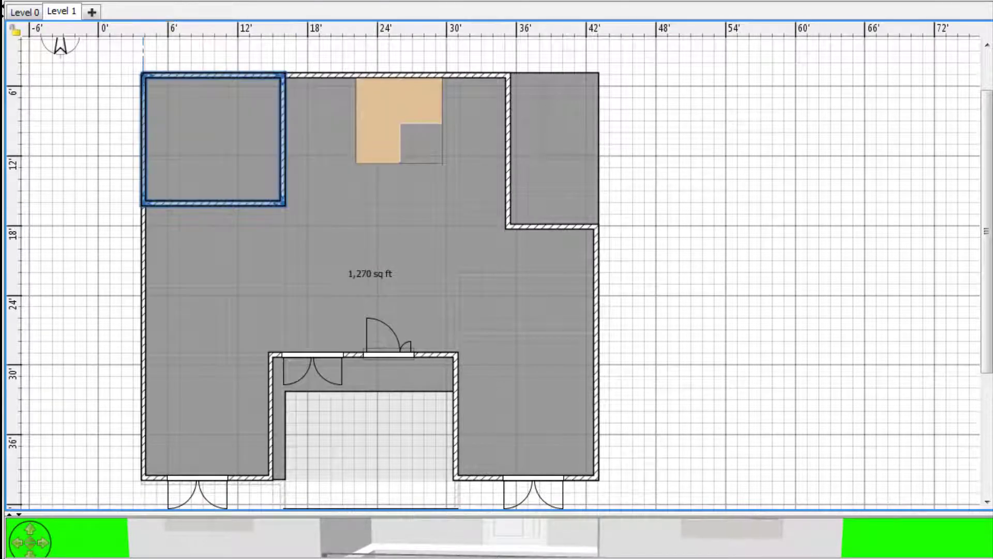
# Step: Create a room floor inside the four walls of the northwest room
pyautogui.click(145, 76)
pyautogui.click(280, 78)
pyautogui.click(280, 201)
pyautogui.click(146, 201)
pyautogui.rightClick(141, 153)
pyautogui.click(72, 2)
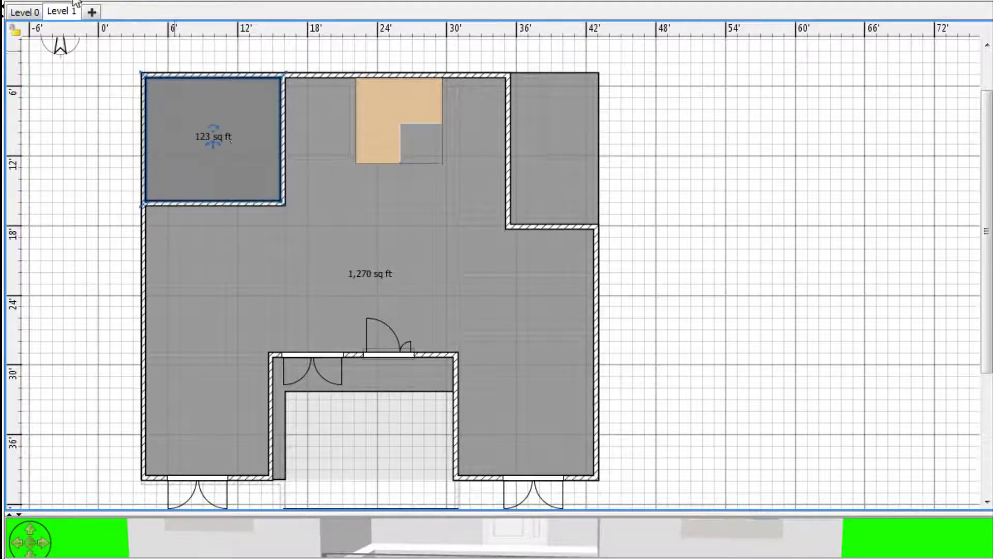
# Step: Apply a brown texture to the northwest room's floor
pyautogui.rightClick(240, 134)
pyautogui.click(325, 439)
pyautogui.click(290, 298)
pyautogui.scroll(-2, 342, 314)
pyautogui.click(331, 296)
pyautogui.click(399, 450)
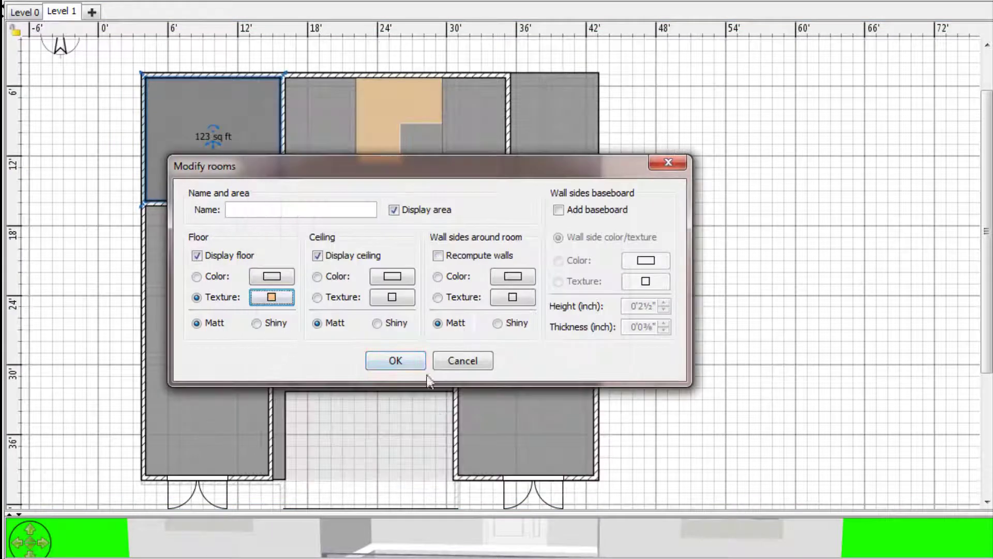
pyautogui.click(392, 359)
# Step: Draw walls around the southwest wing, with a north wall about 10'11½" long running from the porch recess to the west wall
pyautogui.click(112, 1)
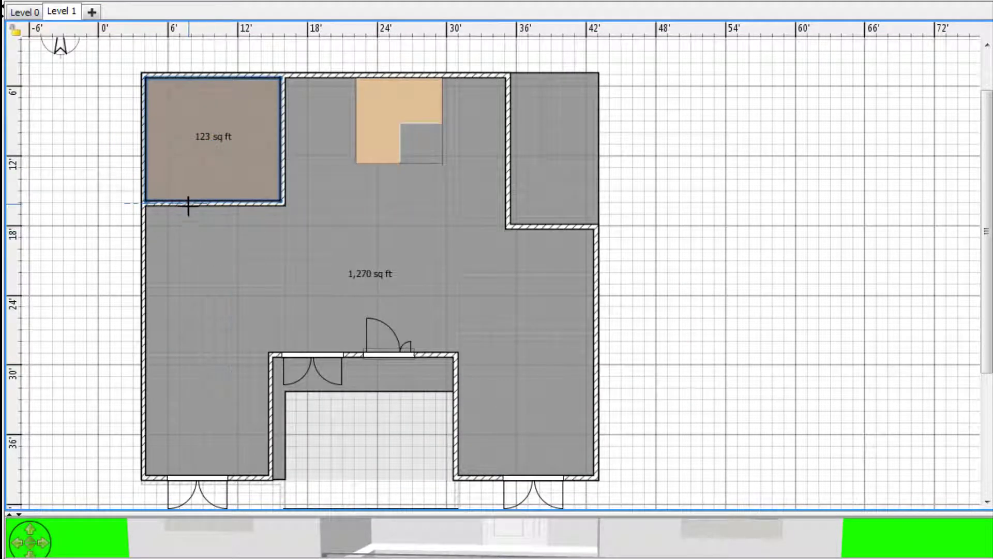
pyautogui.click(272, 354)
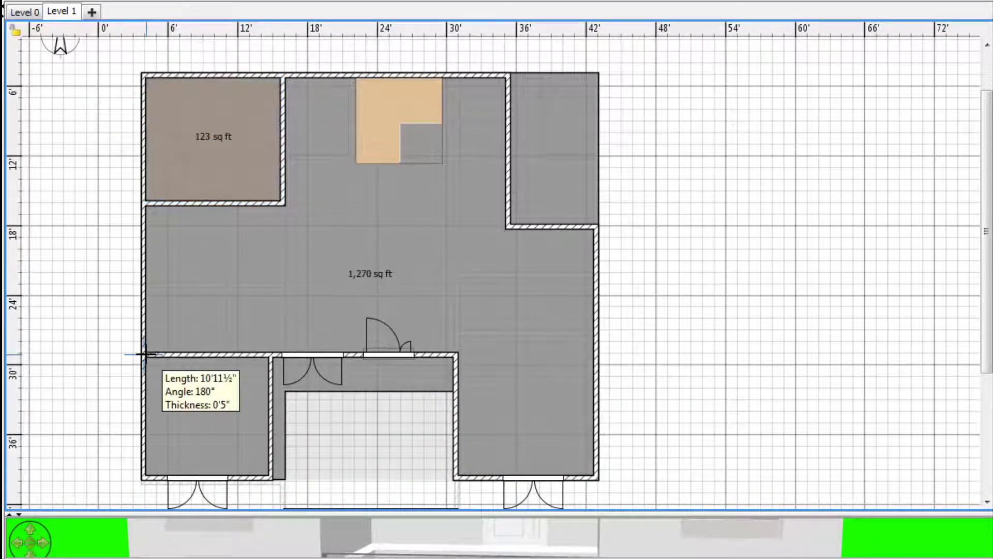
pyautogui.click(142, 354)
pyautogui.click(142, 481)
pyautogui.press('Escape')
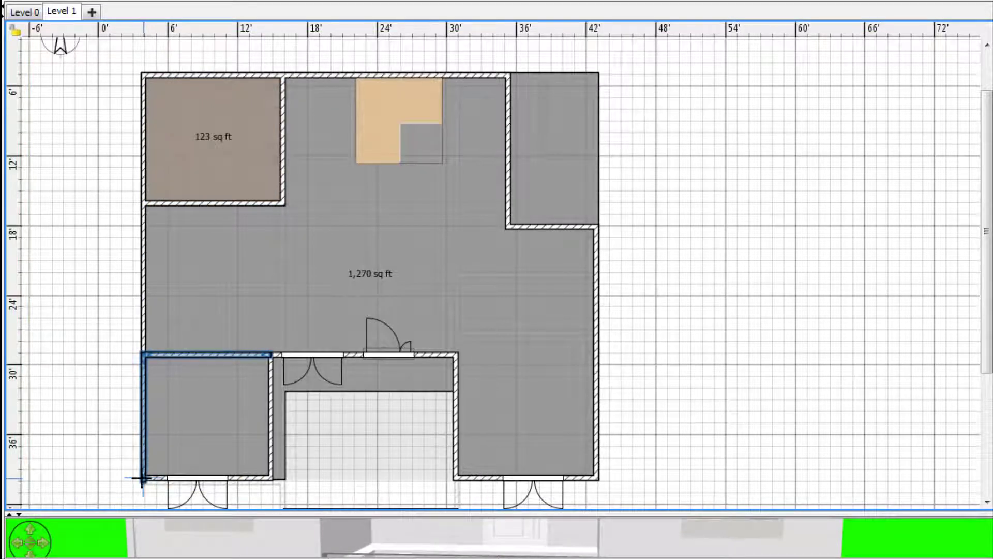
pyautogui.click(270, 477)
pyautogui.rightClick(273, 355)
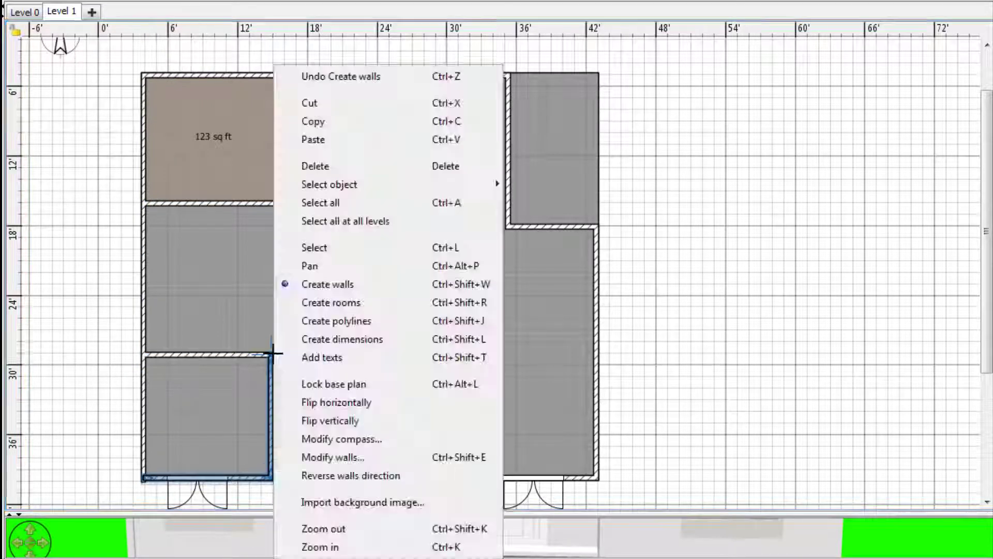
# Step: Copy the northwest room's brown floor into the southwest room and fit its corners to the surrounding walls
pyautogui.click(331, 302)
pyautogui.doubleClick(212, 146)
pyautogui.moveTo(197, 170); pyautogui.dragTo(192, 428)
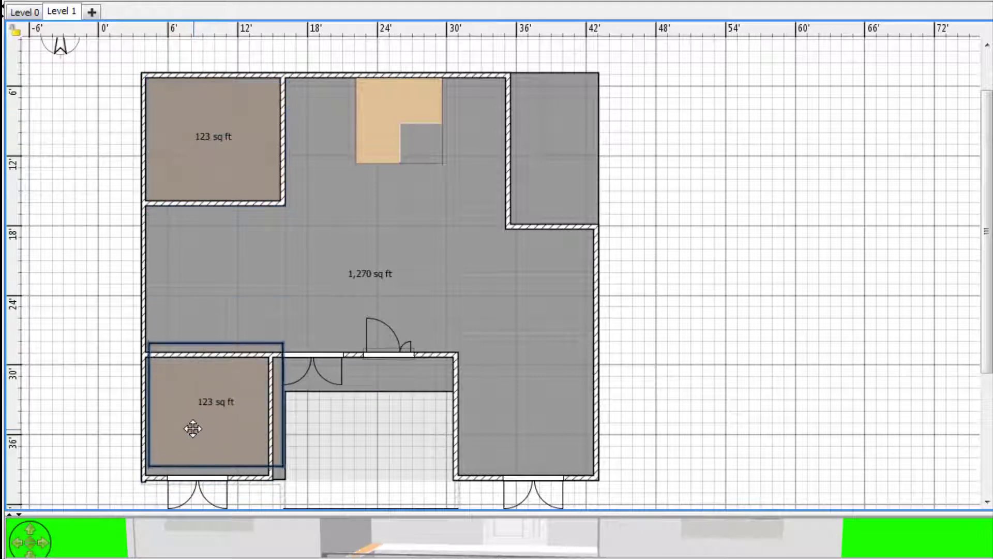
pyautogui.moveTo(282, 354); pyautogui.dragTo(280, 352)
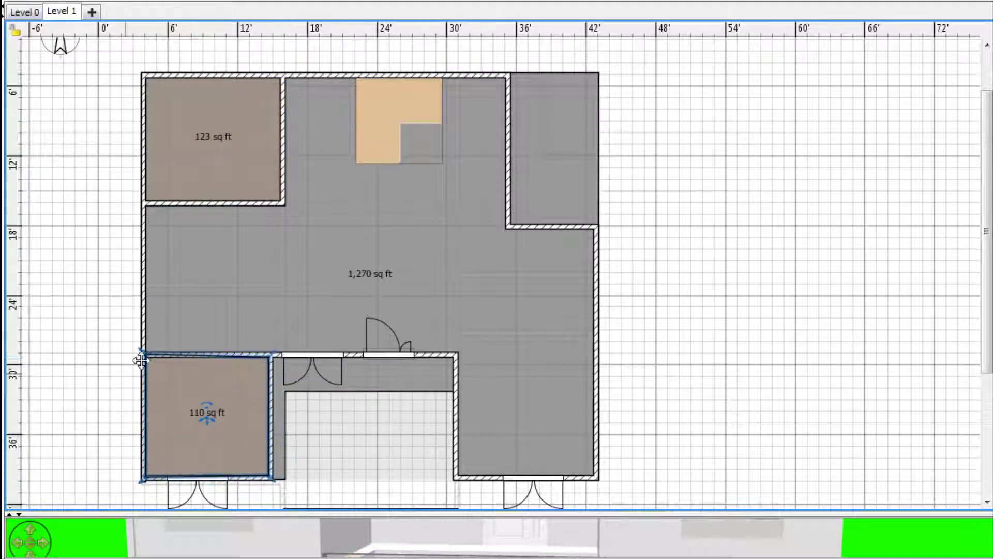
# Step: Trim the west wall's overhanging southern end flush with the southwest room's south wall
pyautogui.hotkey('ctrl', '+')
pyautogui.hotkey('ctrl', '+')
pyautogui.hotkey('ctrl', '+')
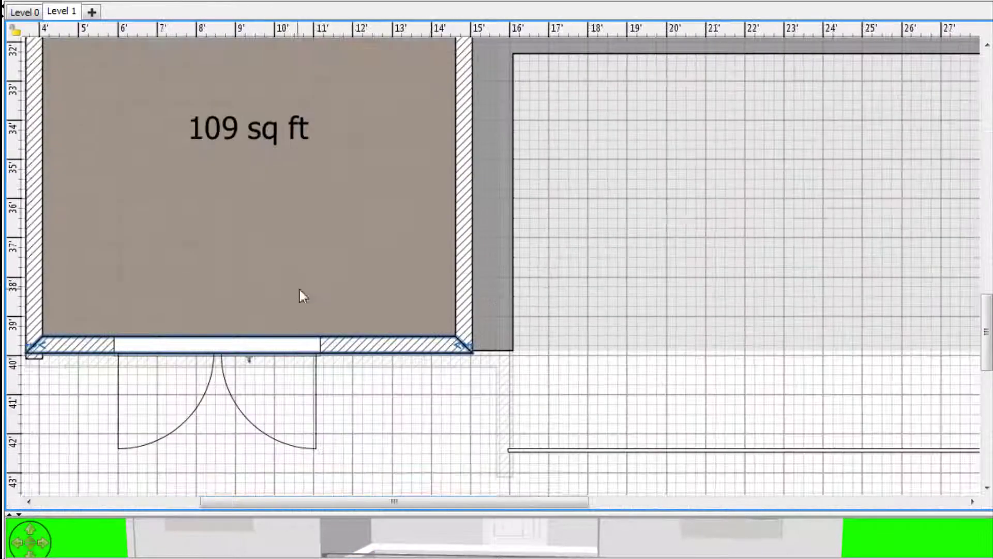
pyautogui.moveTo(311, 502); pyautogui.dragTo(278, 501)
pyautogui.click(115, 357)
pyautogui.press('Escape')
pyautogui.hotkey('ctrl', '-')
pyautogui.hotkey('ctrl', '-')
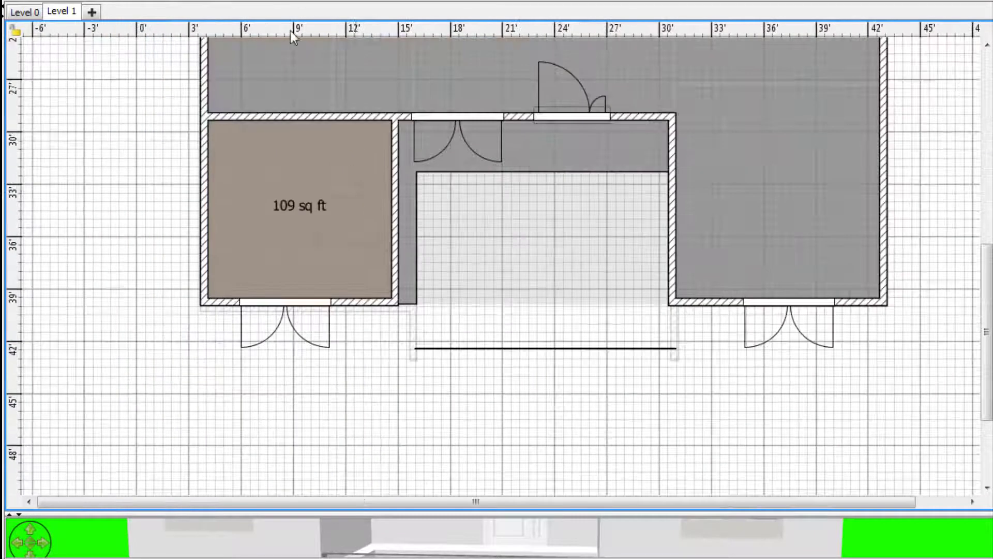
# Step: Draw walls enclosing a narrow room along the west wall between the northwest and southwest rooms
pyautogui.scroll(5, 340, 186)
pyautogui.click(112, 1)
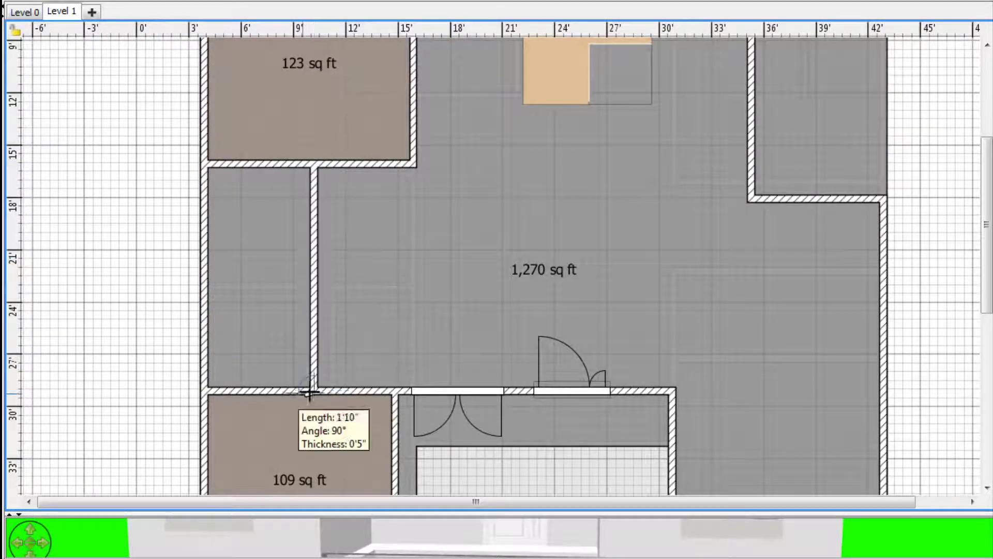
pyautogui.doubleClick(308, 393)
# Step: Create a room floor inside the four walls of the narrow west room
pyautogui.rightClick(315, 164)
pyautogui.click(377, 257)
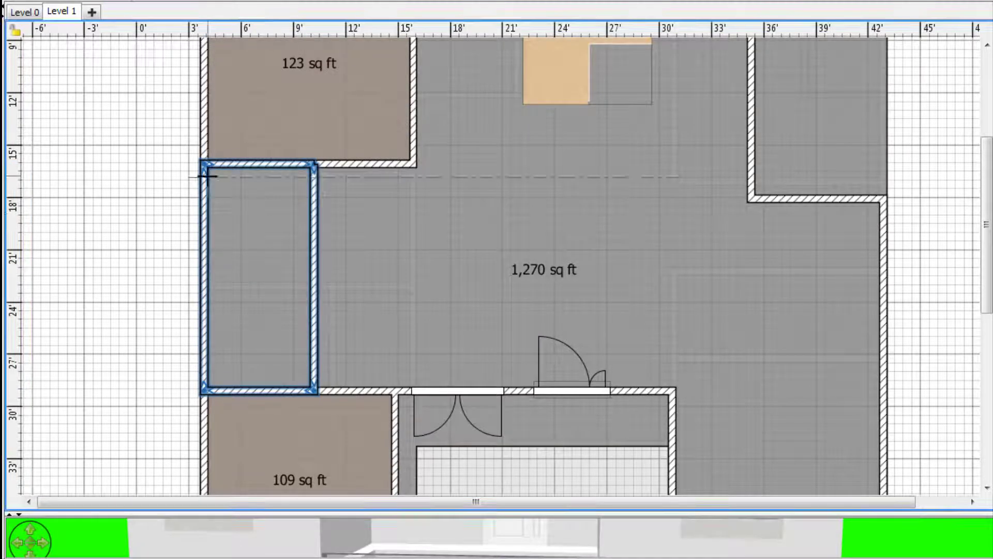
pyautogui.click(207, 167)
pyautogui.click(310, 167)
pyautogui.click(310, 387)
pyautogui.click(206, 387)
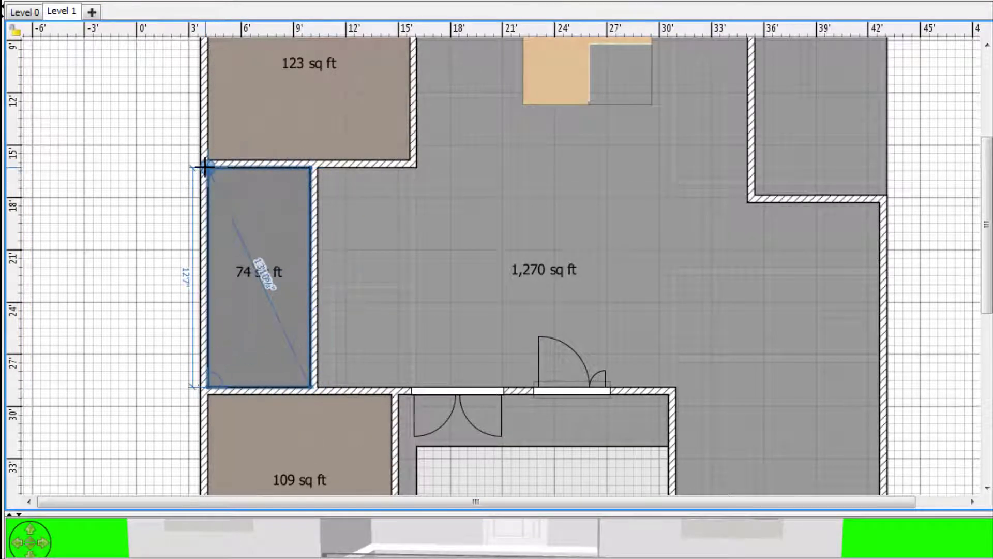
# Step: Apply a blue texture to the narrow west room's floor and draw an east-west dividing wall across its middle
pyautogui.rightClick(245, 202)
pyautogui.click(343, 403)
pyautogui.rightClick(284, 259)
pyautogui.click(337, 439)
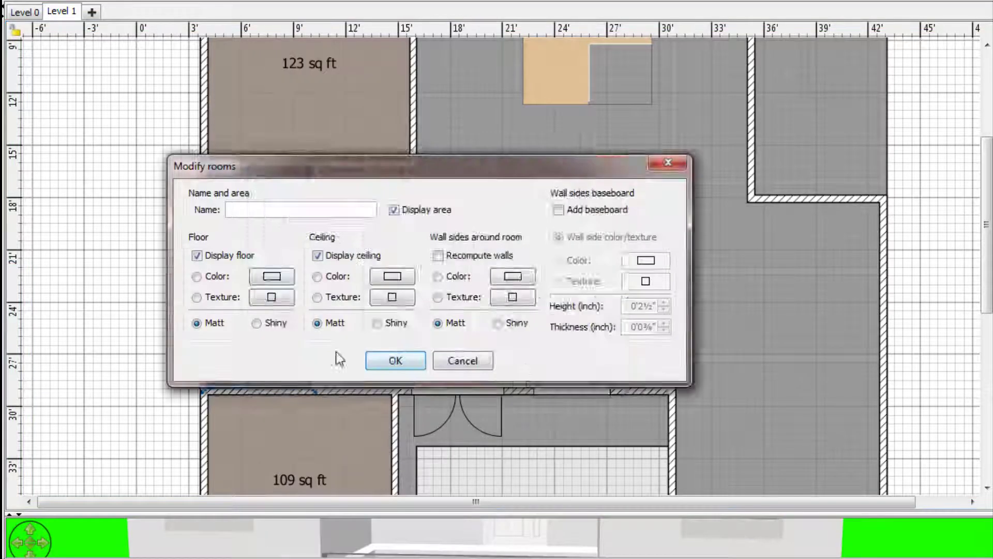
pyautogui.click(274, 297)
pyautogui.click(345, 421)
pyautogui.click(399, 450)
pyautogui.click(396, 361)
pyautogui.click(208, 271)
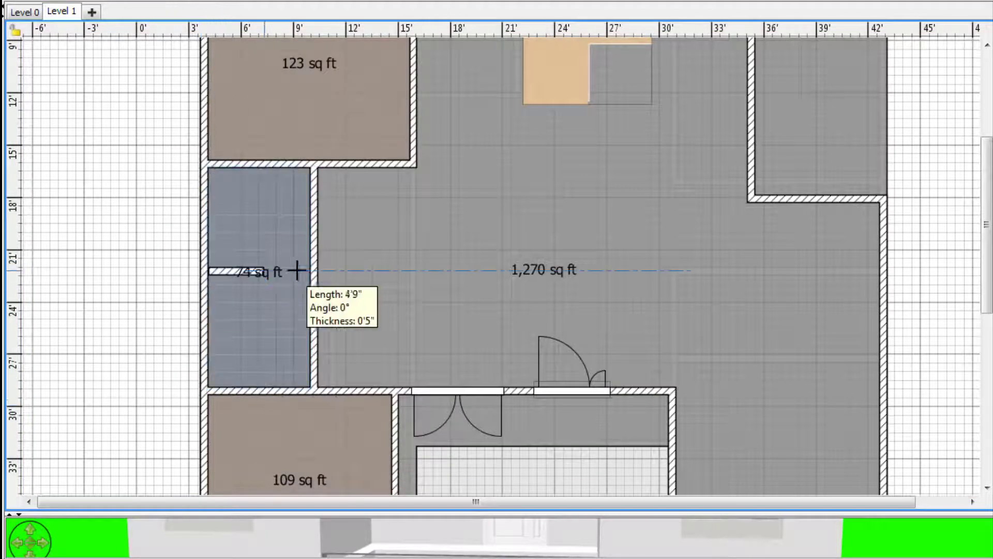
# Step: Place a door in the narrow room's north wall, beside its east wall, mirrored and swinging into the northern compartment
pyautogui.moveTo(2, 36); pyautogui.dragTo(269, 172)
pyautogui.rightClick(285, 170)
pyautogui.click(362, 421)
pyautogui.click(331, 254)
pyautogui.click(396, 445)
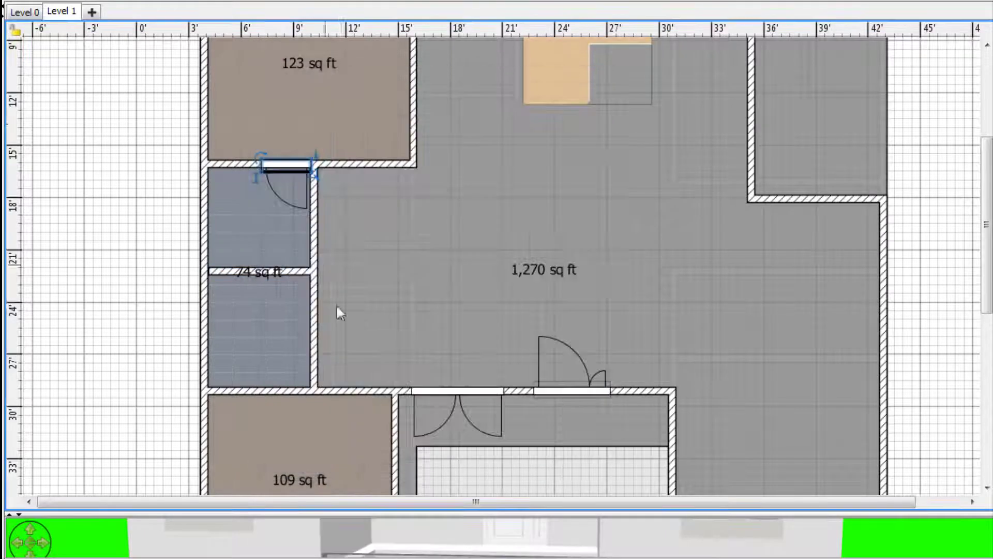
# Step: Place doors from the hall into the northwest and southwest rooms, mirroring the latter, and one between the southern compartment and the southwest room
pyautogui.moveTo(2, 47); pyautogui.dragTo(374, 156)
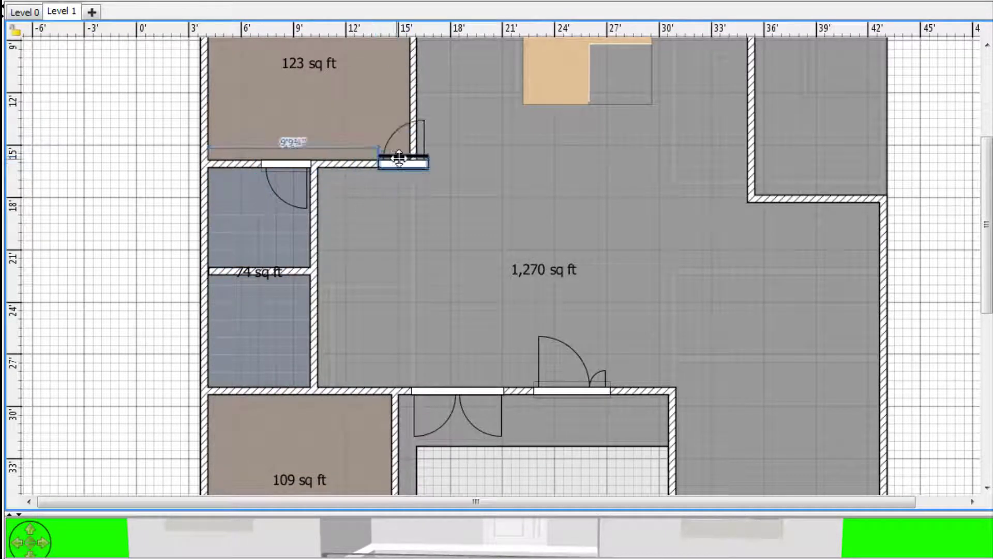
pyautogui.moveTo(383, 163); pyautogui.dragTo(352, 394)
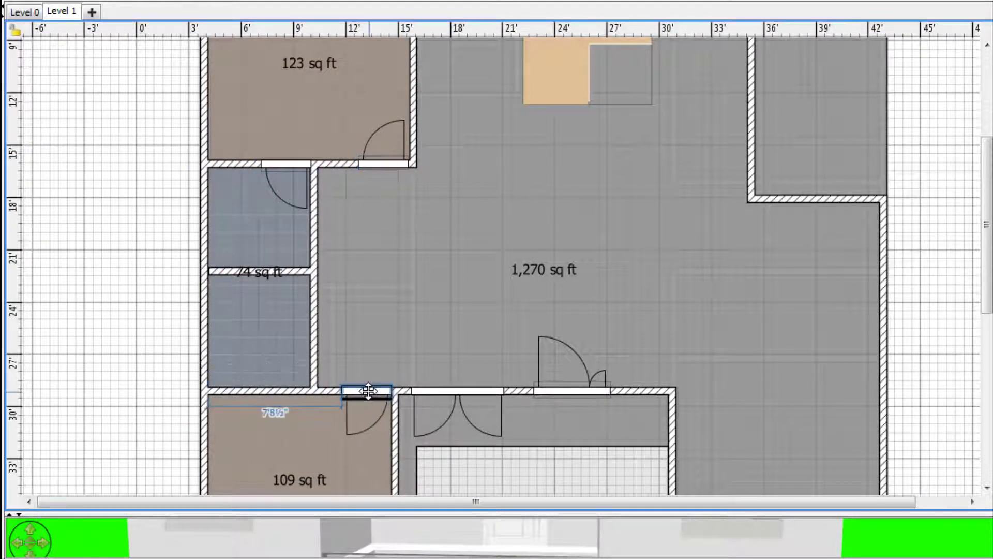
pyautogui.rightClick(365, 394)
pyautogui.click(482, 426)
pyautogui.press('Return')
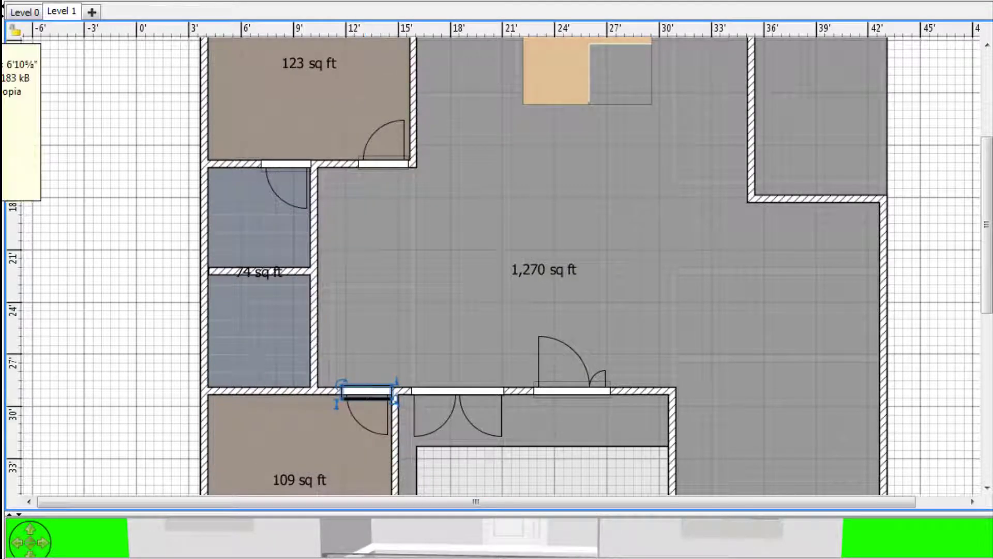
pyautogui.moveTo(0, 34); pyautogui.dragTo(281, 390)
pyautogui.click(291, 0)
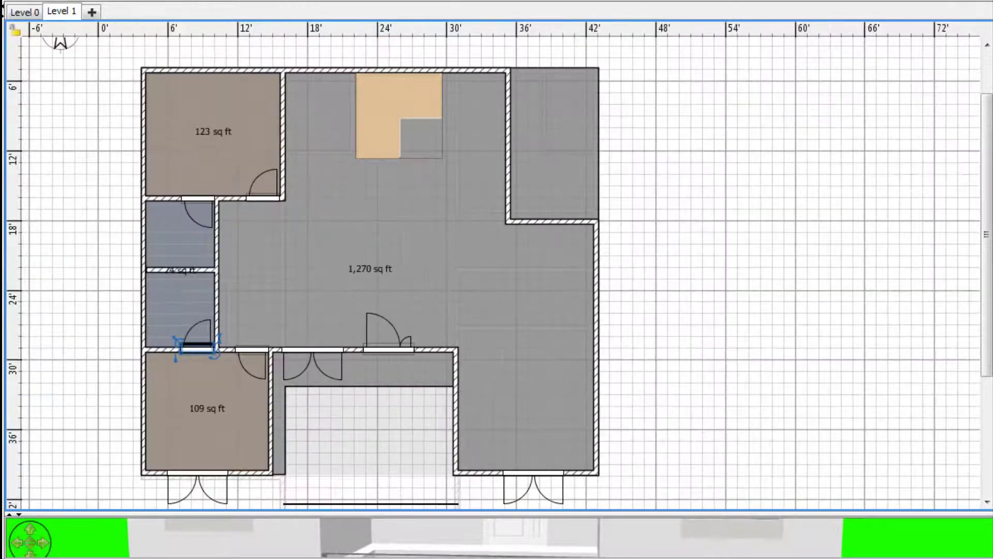
# Step: Draw walls enclosing a room about 12' by 13' in the southeast wing
pyautogui.click(116, 0)
pyautogui.click(270, 0)
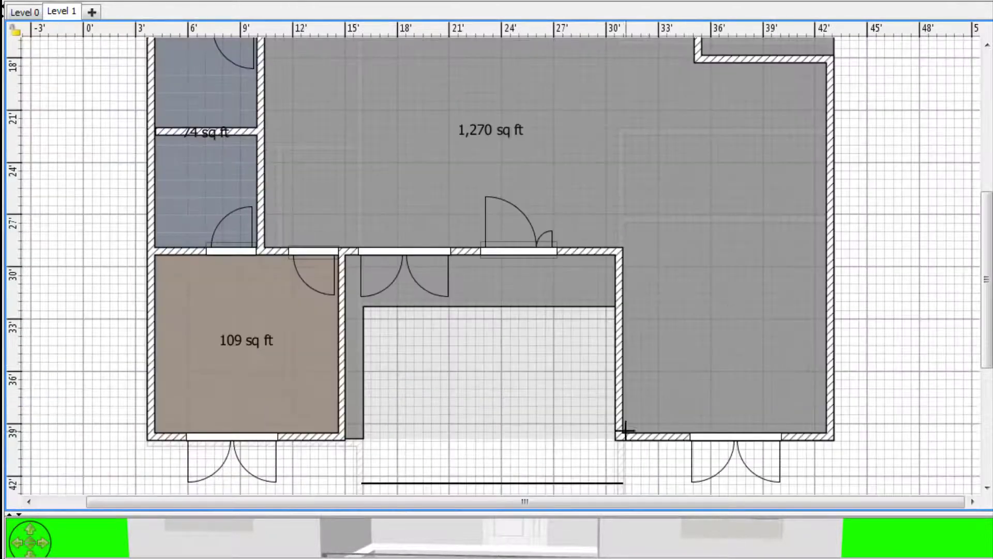
pyautogui.click(618, 210)
pyautogui.click(830, 210)
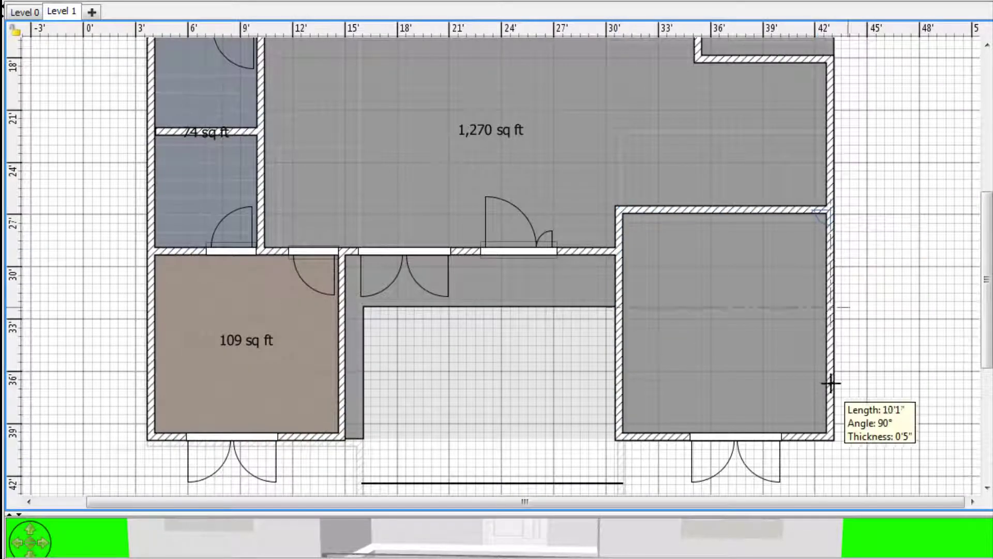
pyautogui.click(830, 437)
pyautogui.doubleClick(619, 437)
# Step: Create a room floor inside the four walls of the southeast room
pyautogui.click(623, 214)
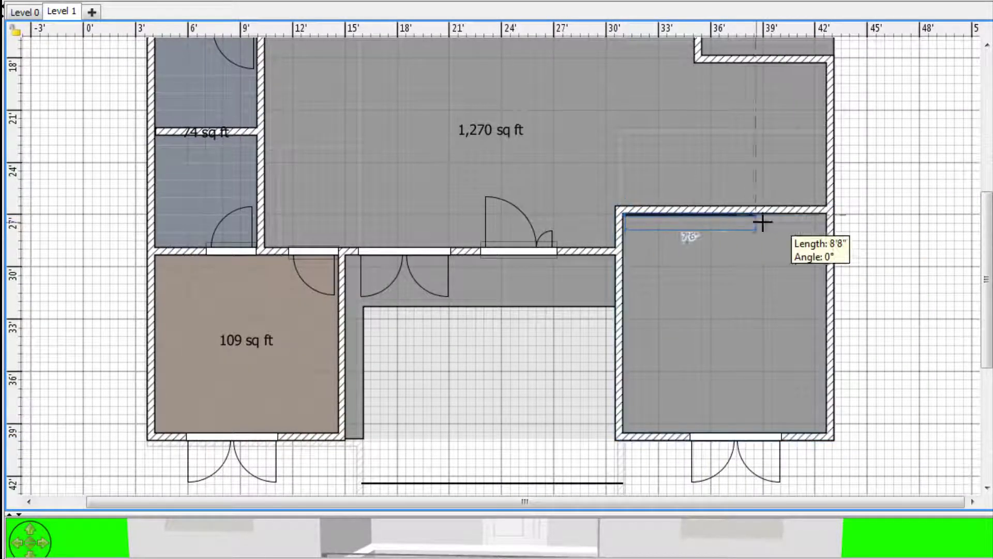
pyautogui.click(827, 213)
pyautogui.click(826, 433)
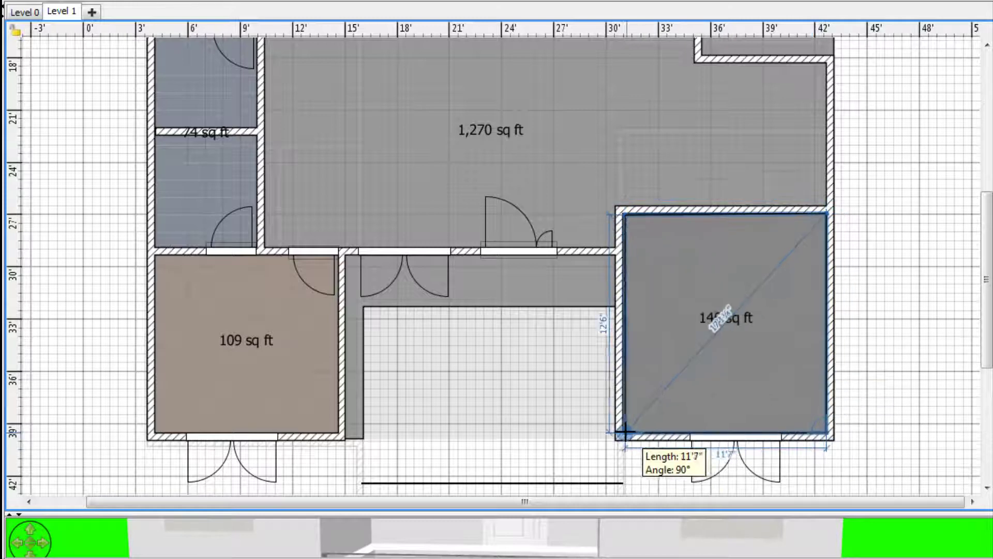
pyautogui.click(623, 433)
pyautogui.rightClick(623, 432)
pyautogui.press('Escape')
# Step: Apply the brown texture to the southeast room's floor
pyautogui.rightClick(669, 314)
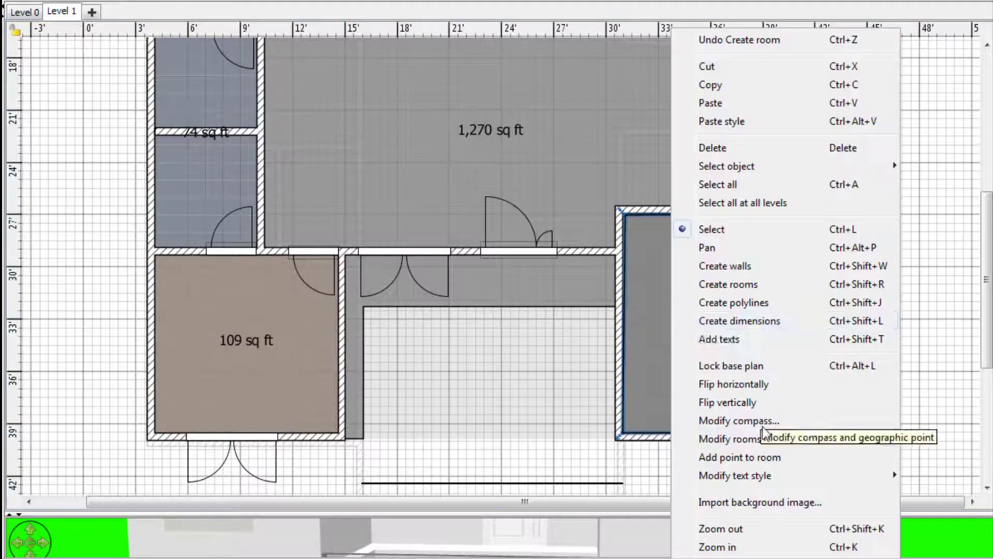
pyautogui.click(559, 194)
pyautogui.rightClick(670, 241)
pyautogui.click(735, 438)
pyautogui.click(268, 297)
pyautogui.click(346, 419)
pyautogui.click(400, 451)
pyautogui.click(397, 361)
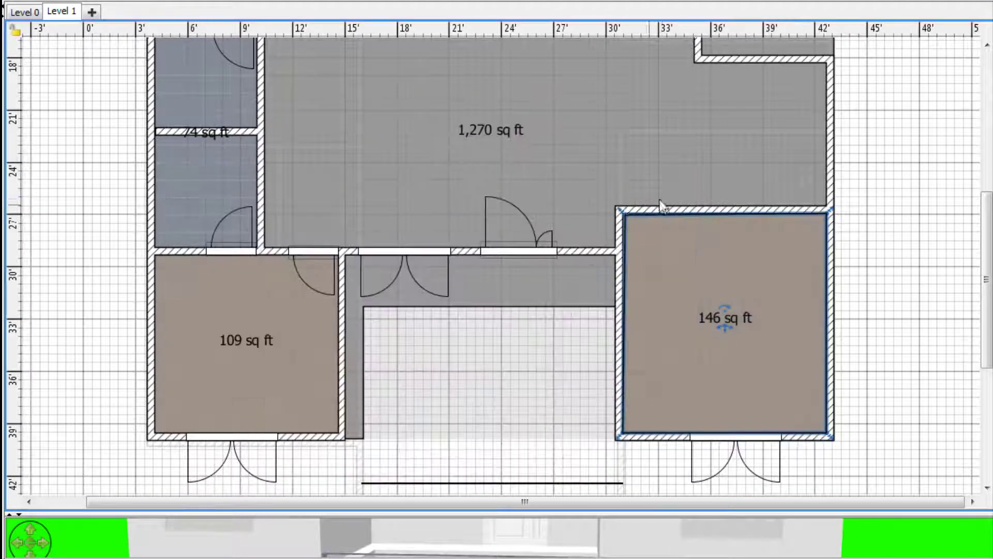
pyautogui.click(476, 326)
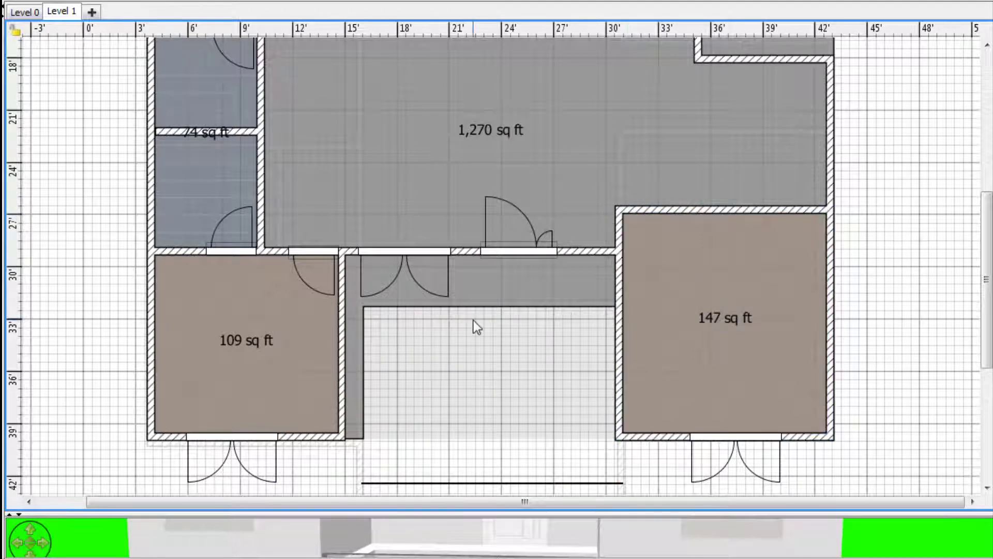
# Step: Draw walls for a small room about 8' by 4' in the southeast room's northeast corner and create its floor
pyautogui.click(691, 281)
pyautogui.doubleClick(830, 282)
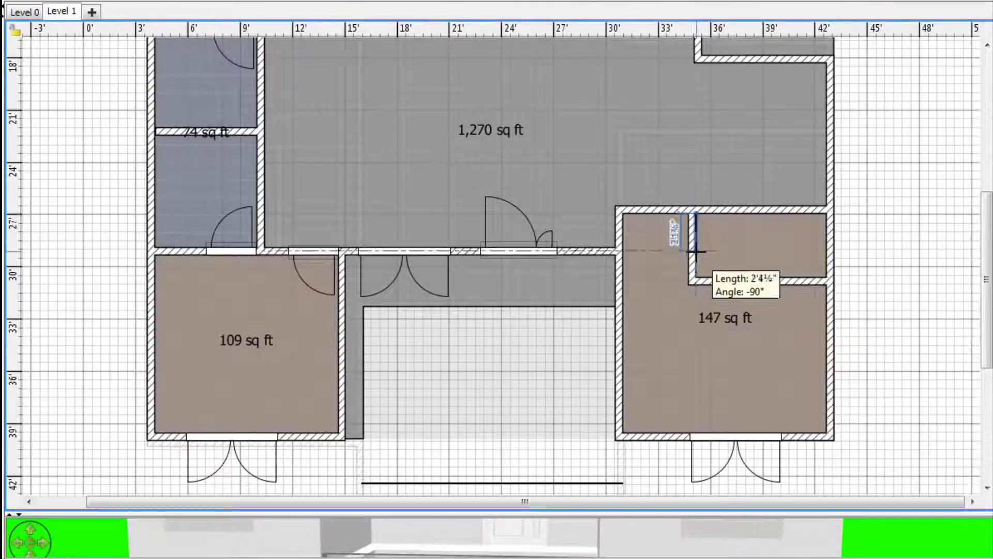
pyautogui.click(695, 279)
pyautogui.click(825, 279)
pyautogui.click(823, 212)
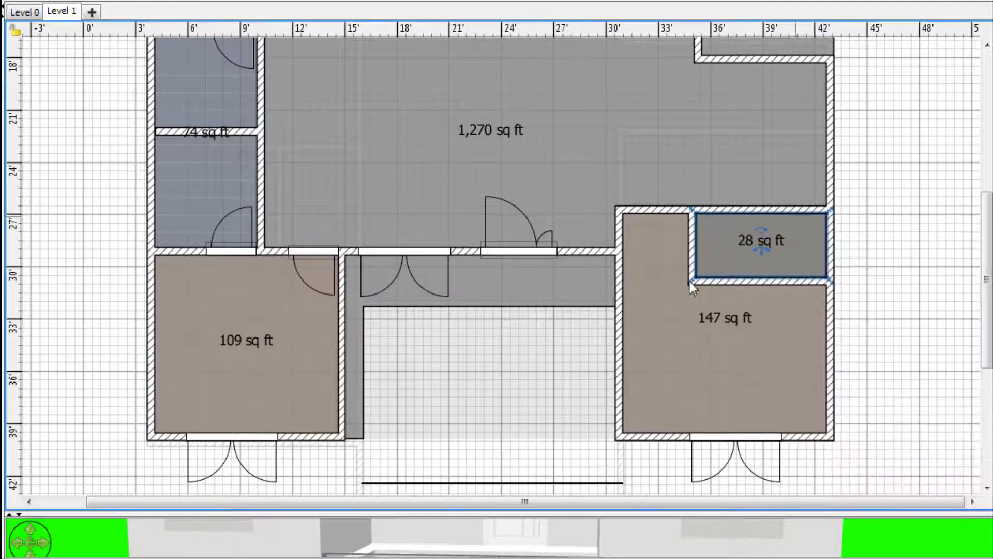
# Step: Apply the blue texture to the floor of the small room inside the southeast room
pyautogui.rightClick(721, 248)
pyautogui.click(793, 439)
pyautogui.click(275, 296)
pyautogui.click(343, 419)
pyautogui.click(399, 450)
pyautogui.click(399, 379)
pyautogui.click(59, 101)
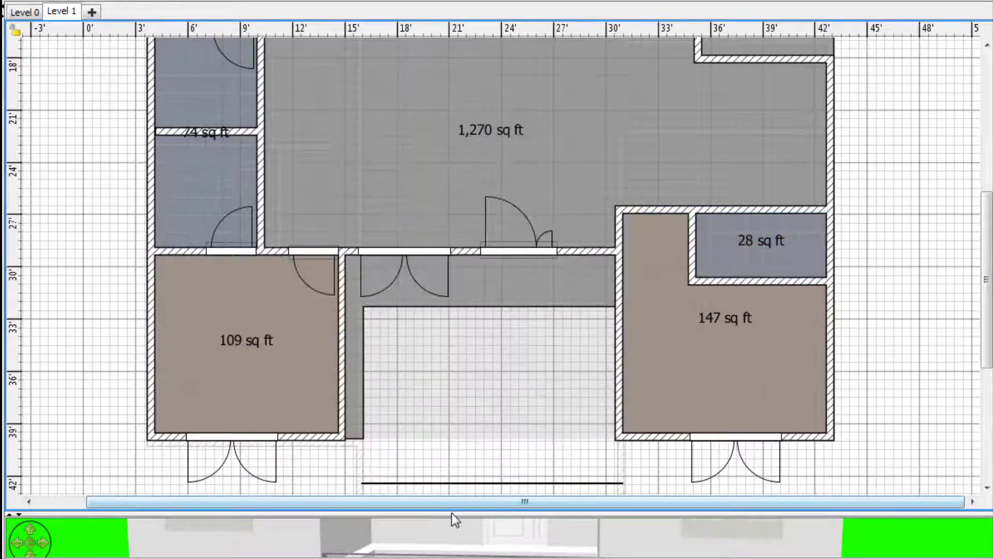
# Step: On Level 0, stretch the glass railing along the porch front so it spans between both side walls
pyautogui.moveTo(451, 514); pyautogui.dragTo(465, 12)
pyautogui.moveTo(677, 349); pyautogui.dragTo(569, 226)
pyautogui.moveTo(568, 12); pyautogui.dragTo(567, 505)
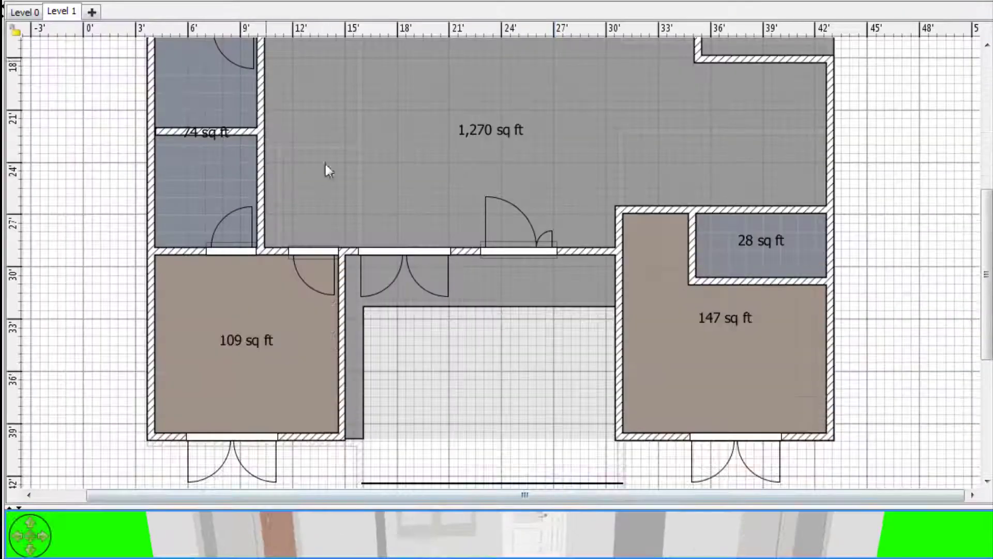
pyautogui.click(24, 10)
pyautogui.click(268, 3)
pyautogui.click(269, 2)
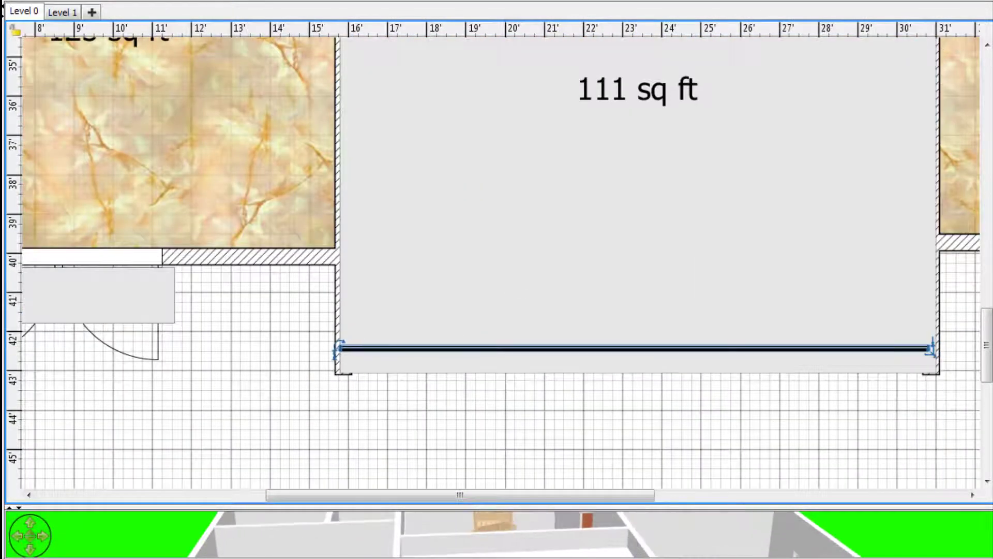
pyautogui.moveTo(439, 507); pyautogui.dragTo(444, 425)
pyautogui.moveTo(452, 536); pyautogui.dragTo(462, 460)
pyautogui.moveTo(928, 352); pyautogui.dragTo(936, 347)
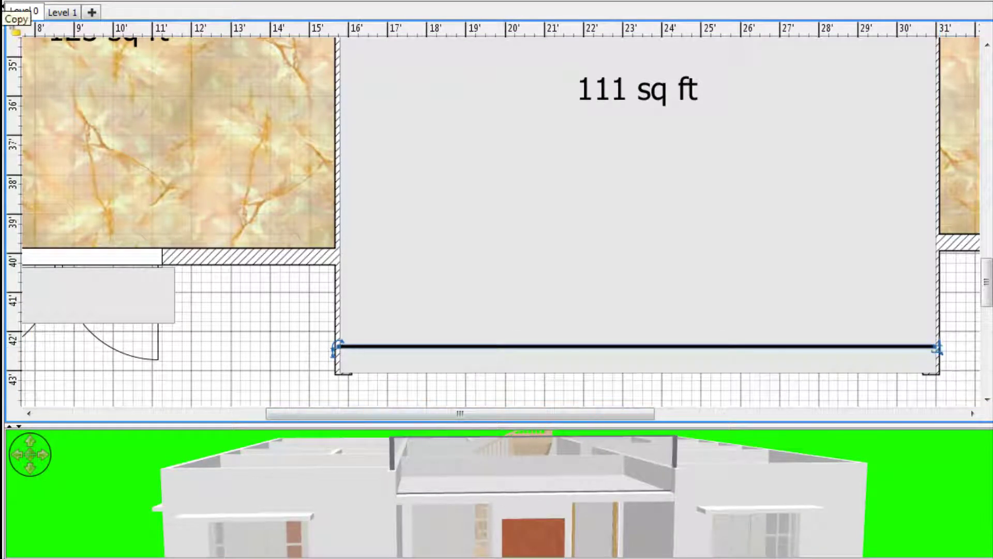
# Step: Duplicate the porch front railing, then shorten and rotate the copy to stand along the porch's west side
pyautogui.hotkey('ctrl', 'v')
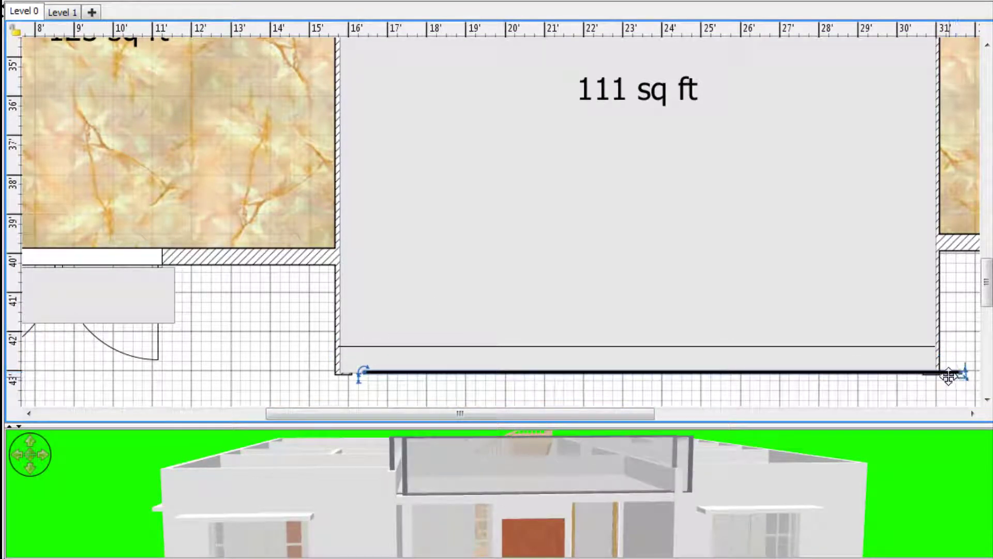
pyautogui.moveTo(948, 375); pyautogui.dragTo(459, 375)
pyautogui.moveTo(361, 371); pyautogui.dragTo(344, 328)
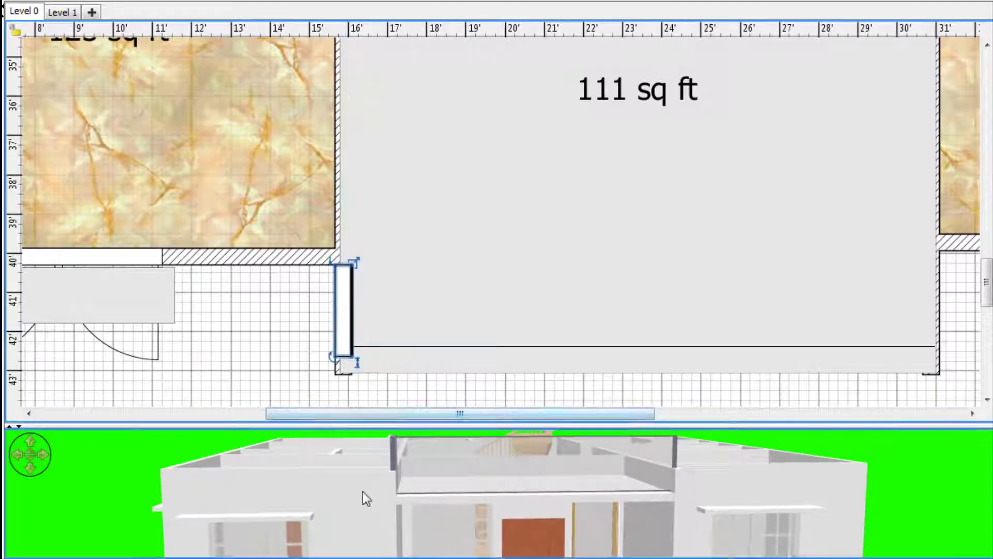
# Step: Lengthen the porch's west side railing northward to meet the upper level's slab edge
pyautogui.moveTo(364, 492); pyautogui.dragTo(647, 496)
pyautogui.moveTo(206, 426); pyautogui.dragTo(206, 273)
pyautogui.moveTo(641, 455); pyautogui.dragTo(827, 459)
pyautogui.click(62, 12)
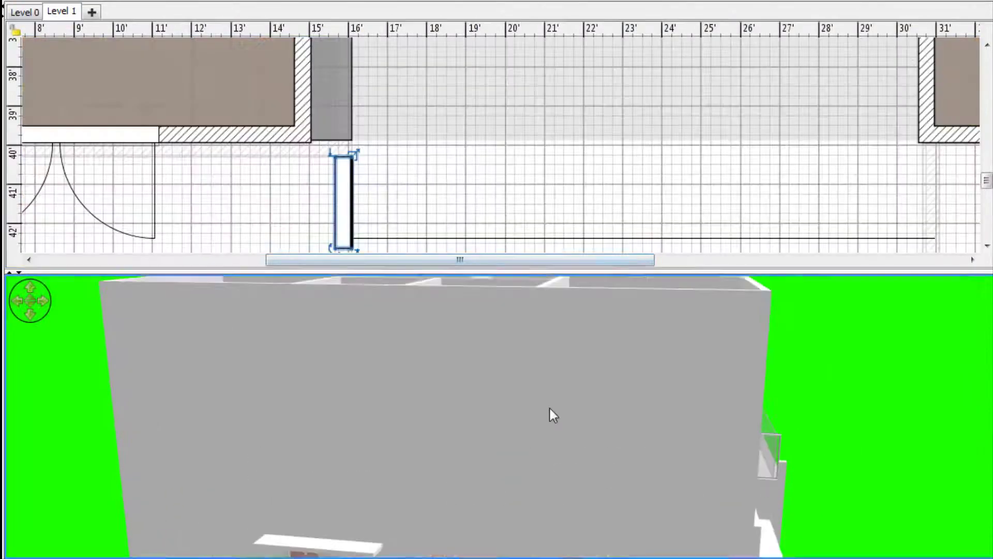
pyautogui.moveTo(548, 406); pyautogui.dragTo(379, 424)
pyautogui.click(339, 164)
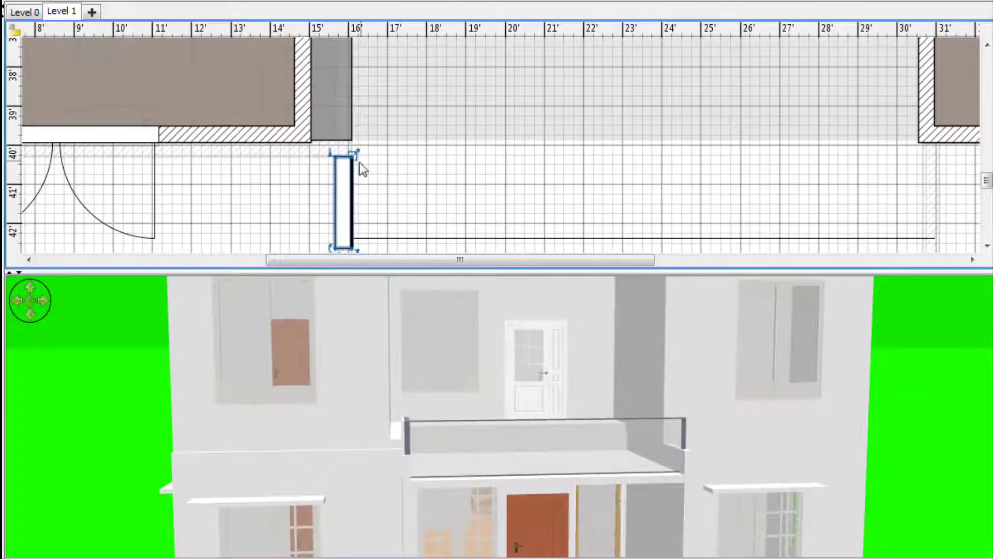
pyautogui.click(23, 12)
pyautogui.moveTo(347, 146); pyautogui.dragTo(356, 134)
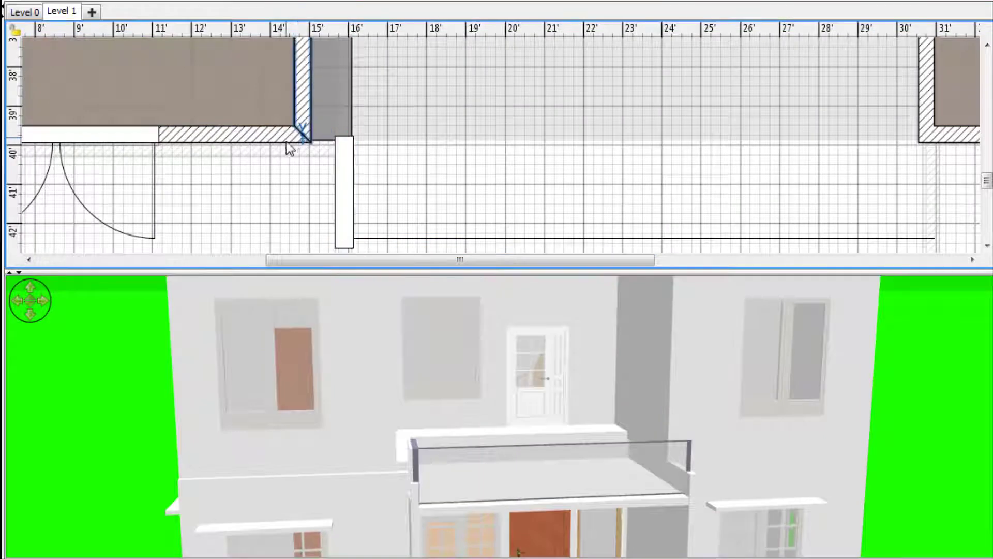
# Step: Shift the upper level's southwest room east wall outward to about the 16' mark, extending the connected south wall
pyautogui.doubleClick(339, 137)
pyautogui.moveTo(423, 362); pyautogui.dragTo(425, 406)
pyautogui.scroll(4, 462, 154)
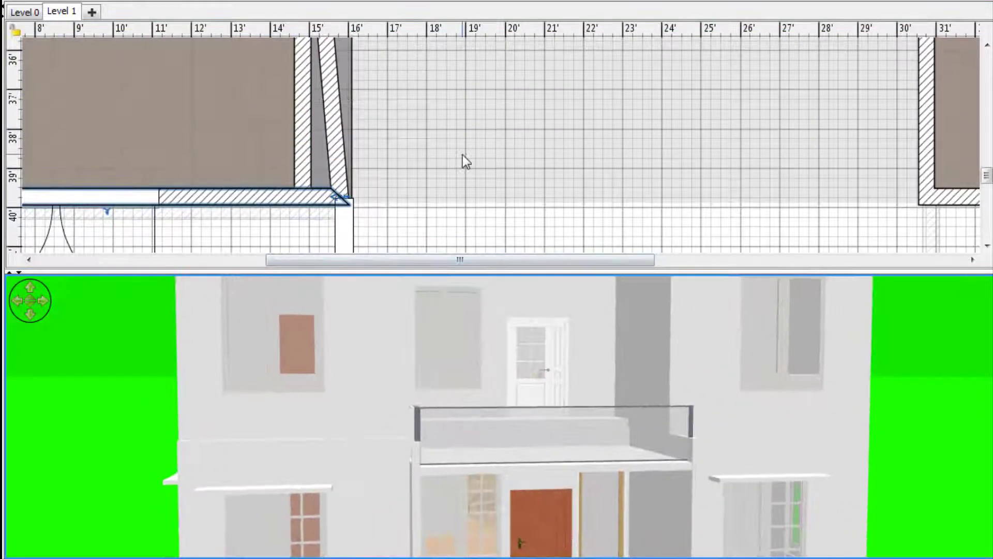
pyautogui.click(285, 0)
pyautogui.click(285, 0)
pyautogui.click(395, 157)
pyautogui.click(398, 191)
# Step: Stretch the southwest room's brown floor eastward to the relocated east wall
pyautogui.moveTo(396, 151); pyautogui.dragTo(409, 154)
pyautogui.click(325, 154)
pyautogui.scroll(-3, 410, 153)
pyautogui.click(390, 144)
pyautogui.scroll(3, 431, 186)
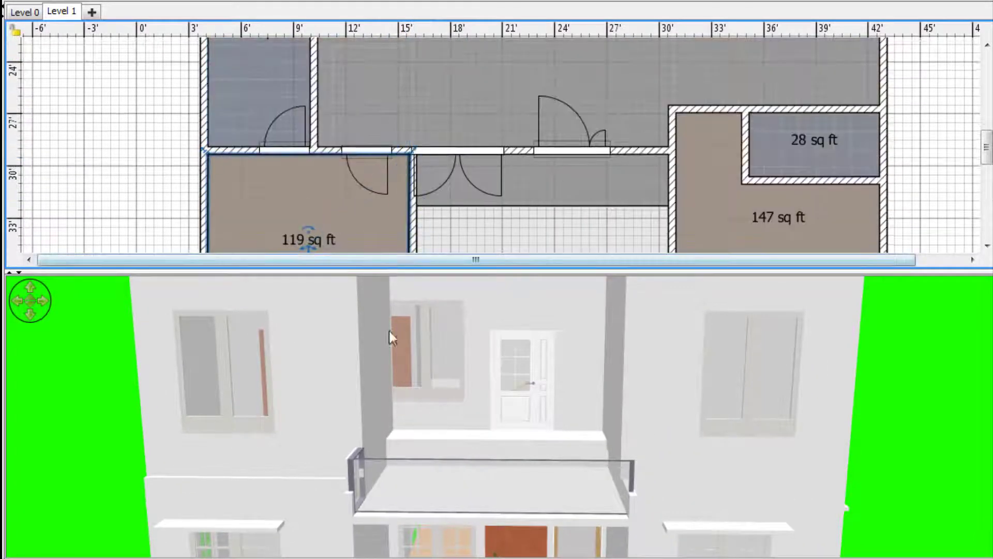
# Step: Duplicate the porch's west side railing on Level 0 and place the copy along the porch's east side
pyautogui.moveTo(389, 330); pyautogui.dragTo(208, 473)
pyautogui.scroll(-3, 431, 206)
pyautogui.scroll(-1, 432, 206)
pyautogui.click(29, 15)
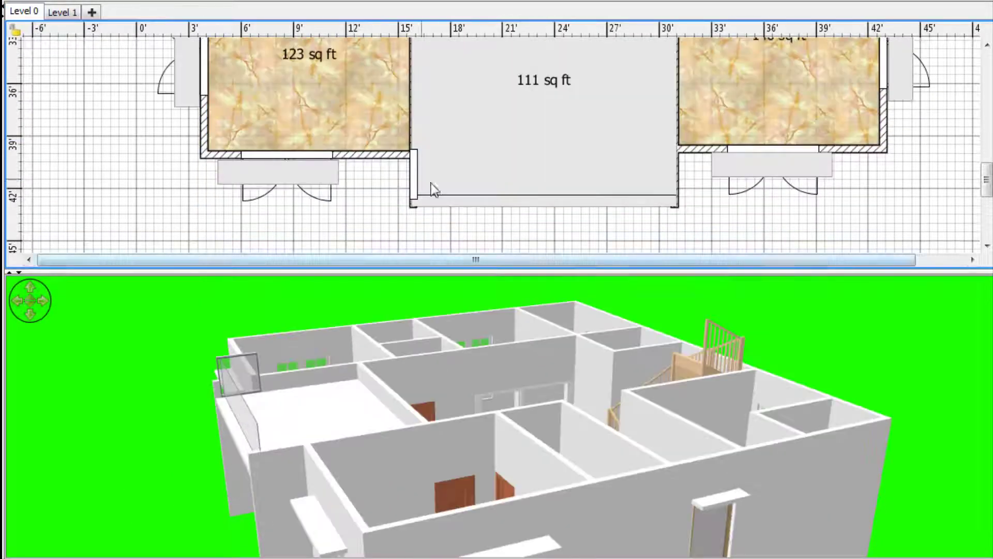
pyautogui.hotkey('ctrl', 'v')
pyautogui.moveTo(424, 181); pyautogui.dragTo(674, 171)
pyautogui.click(315, 412)
pyautogui.moveTo(315, 412); pyautogui.dragTo(328, 436)
# Step: Move the porch front railing slightly south, closer to the slab's outer edge, and inspect the balcony from Level 1
pyautogui.click(538, 195)
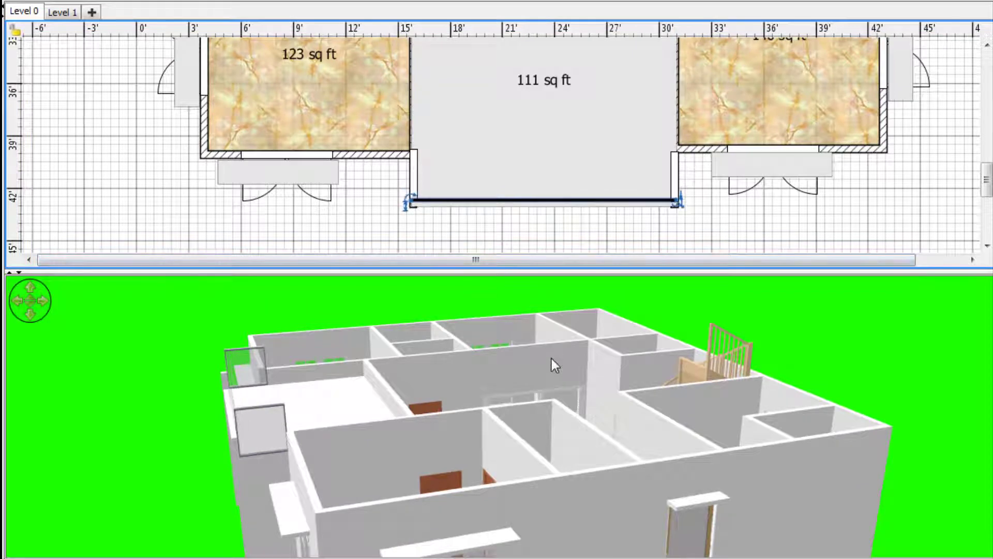
pyautogui.moveTo(418, 454); pyautogui.dragTo(414, 385)
pyautogui.click(60, 13)
pyautogui.moveTo(372, 341); pyautogui.dragTo(525, 385)
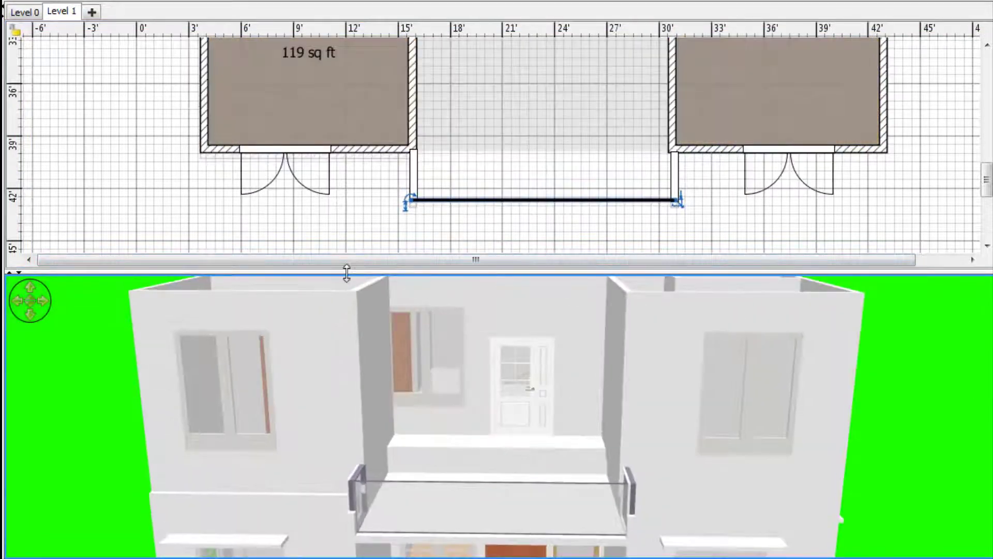
pyautogui.moveTo(347, 273); pyautogui.dragTo(346, 4)
pyautogui.moveTo(458, 386); pyautogui.dragTo(378, 385)
pyautogui.moveTo(700, 4); pyautogui.dragTo(691, 288)
pyautogui.moveTo(440, 368); pyautogui.dragTo(323, 493)
# Step: Add a new level above Level 1 and detach the 3D view into its own smaller window
pyautogui.rightClick(115, 47)
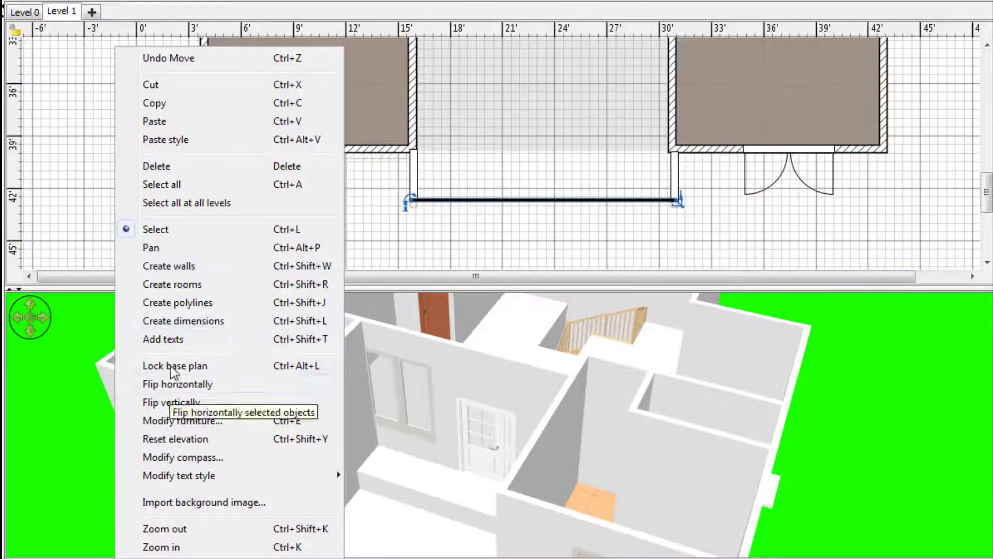
pyautogui.click(70, 135)
pyautogui.click(2, 0)
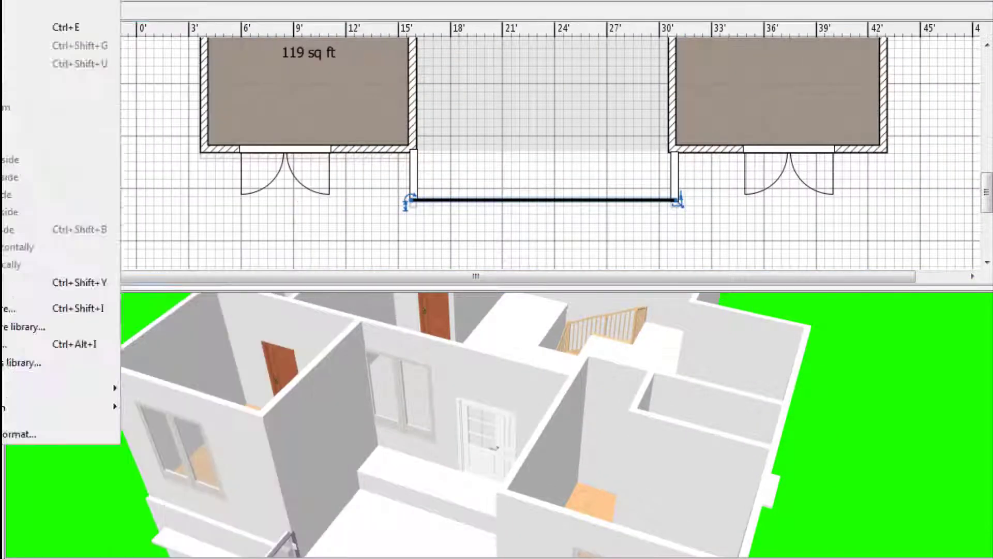
pyautogui.click(11, 400)
pyautogui.rightClick(244, 409)
pyautogui.click(306, 440)
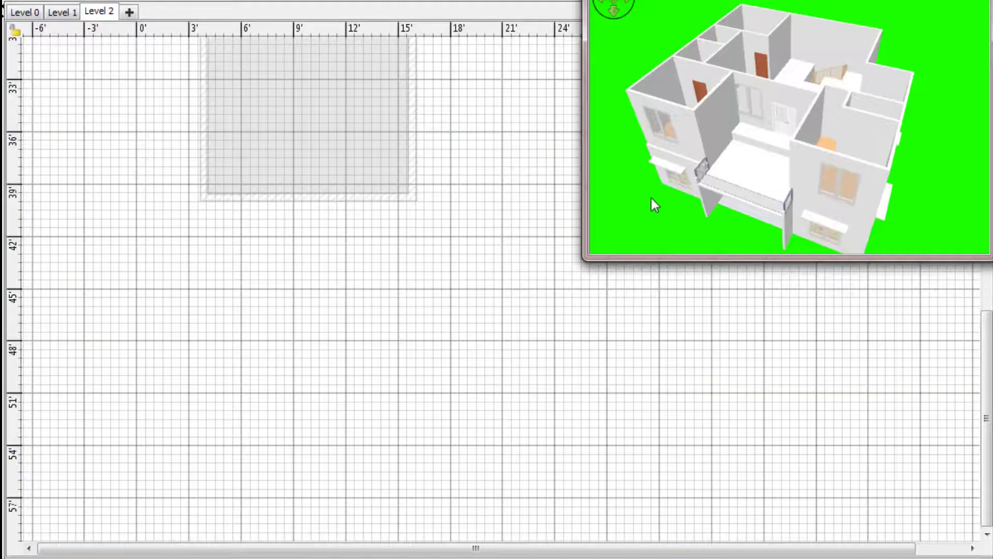
pyautogui.moveTo(583, 261); pyautogui.dragTo(640, 216)
pyautogui.moveTo(763, 112); pyautogui.dragTo(783, 89)
pyautogui.click(447, 344)
pyautogui.click(283, 1)
pyautogui.click(283, 0)
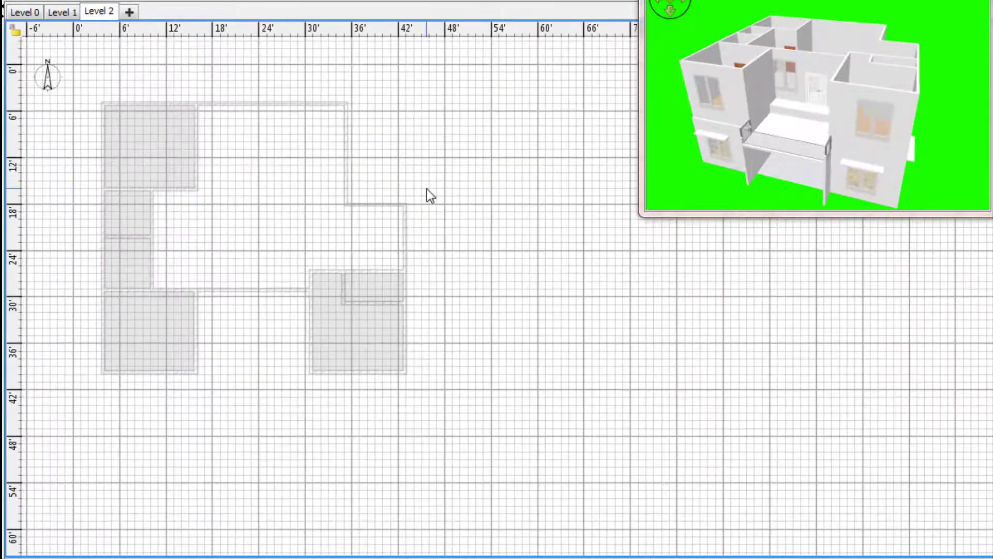
# Step: Draw a rectangular roof slab room 44'11" by 36'8" on Level 2, overhanging the house below
pyautogui.click(68, 6)
pyautogui.click(91, 13)
pyautogui.click(77, 89)
pyautogui.click(424, 89)
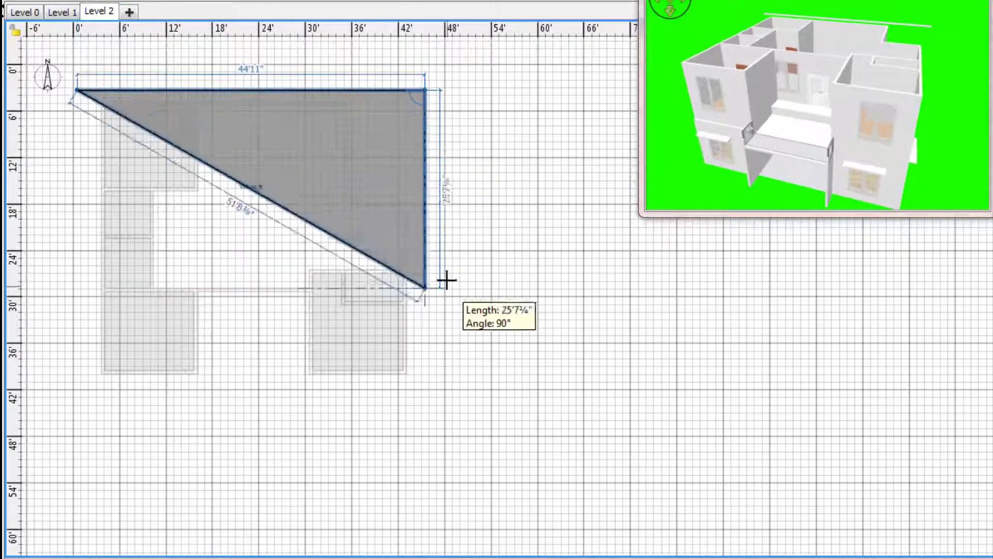
pyautogui.click(425, 373)
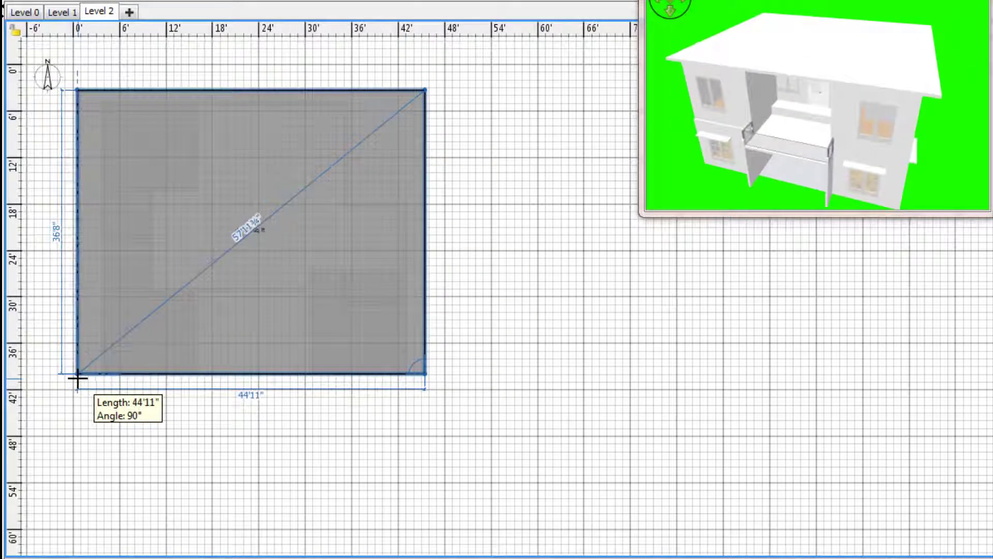
pyautogui.doubleClick(78, 376)
pyautogui.moveTo(728, 129); pyautogui.dragTo(763, 94)
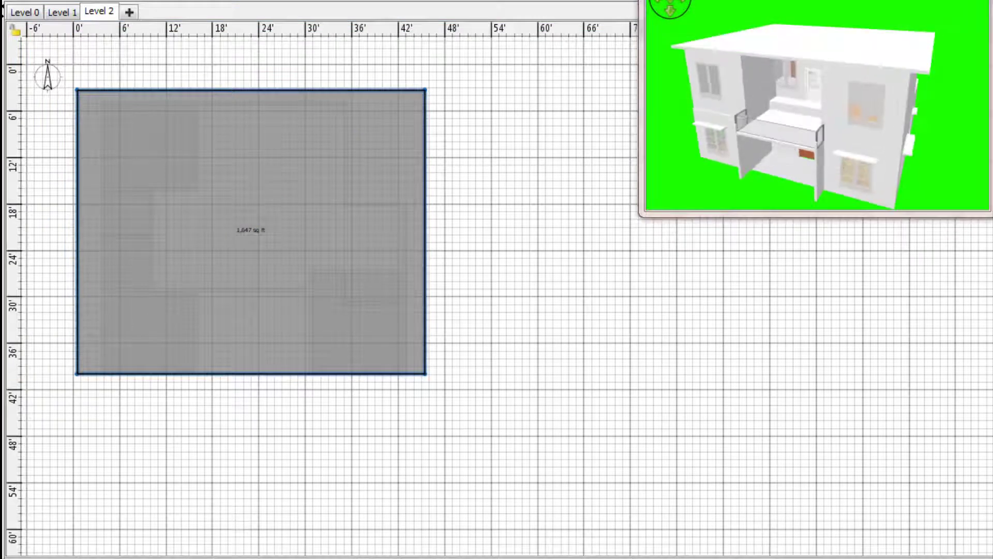
# Step: Copy the staircase from Level 0 onto Level 1 so it climbs to Level 2
pyautogui.click(23, 12)
pyautogui.click(104, 13)
pyautogui.click(73, 11)
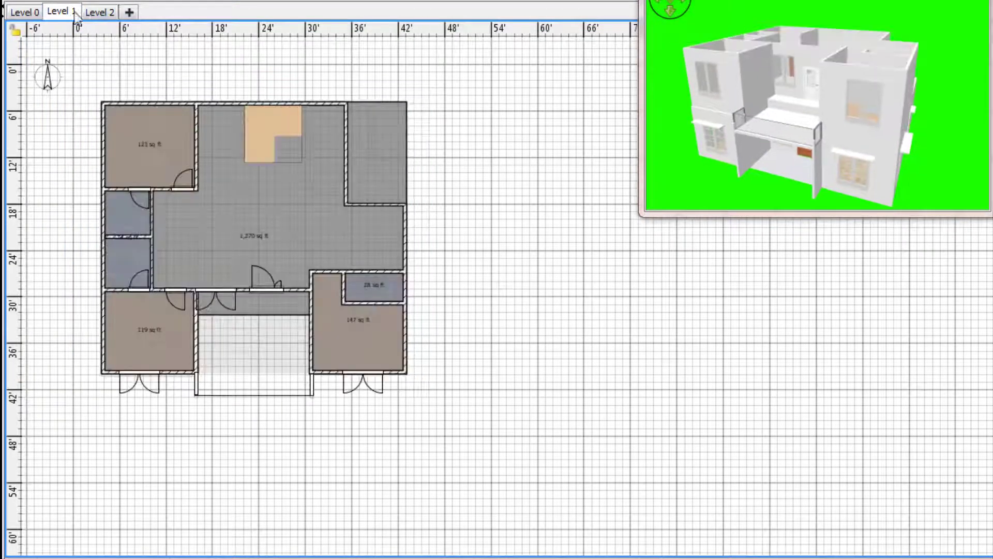
pyautogui.click(29, 1)
pyautogui.moveTo(844, 104); pyautogui.dragTo(724, 194)
pyautogui.moveTo(641, 215); pyautogui.dragTo(89, 558)
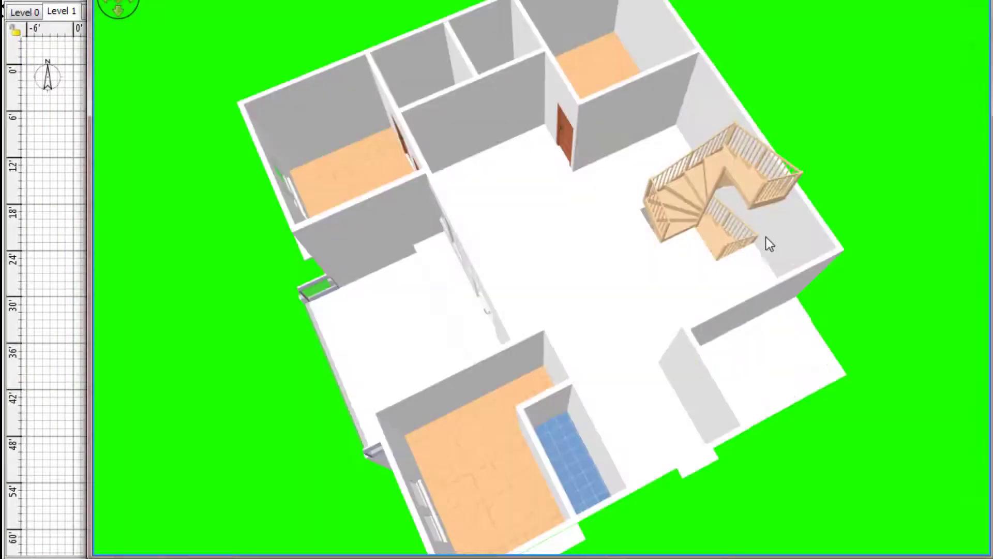
pyautogui.moveTo(767, 238); pyautogui.dragTo(843, 276)
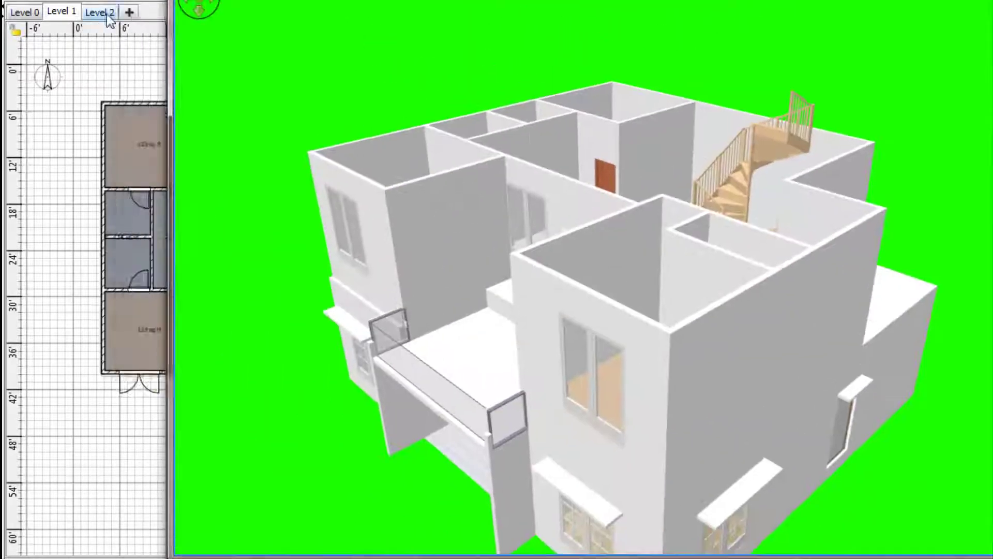
# Step: Draw a closed rectangle of walls about 30' by 27' on Level 2 from the slab's north edge, and add Level 3
pyautogui.scroll(5, 751, 212)
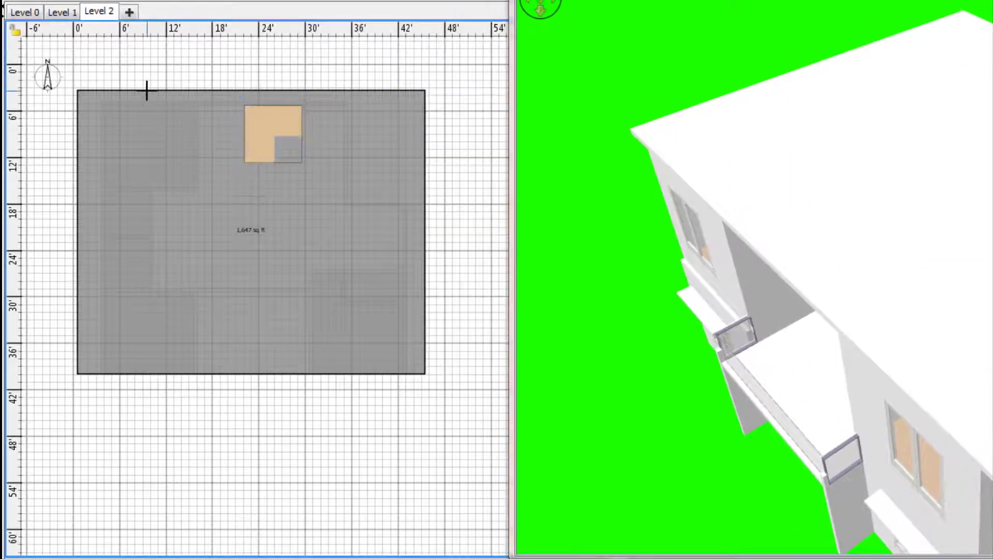
pyautogui.click(146, 90)
pyautogui.click(376, 91)
pyautogui.click(376, 297)
pyautogui.click(147, 298)
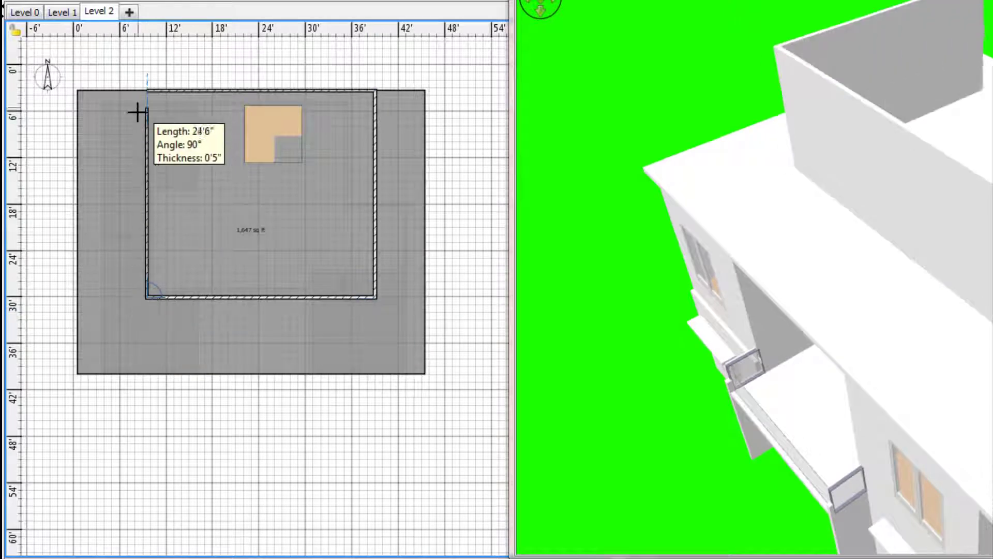
pyautogui.click(147, 91)
pyautogui.rightClick(149, 89)
pyautogui.press('Escape')
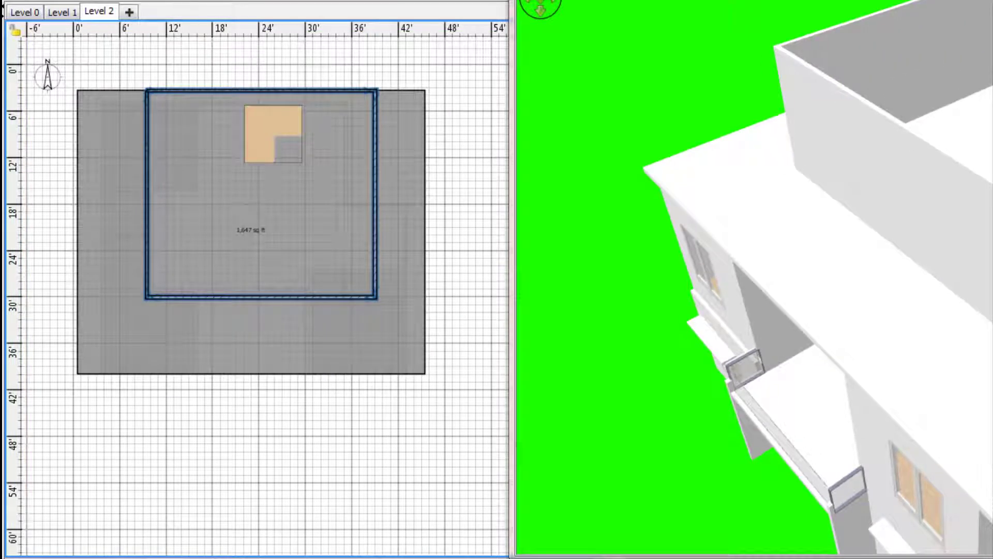
pyautogui.click(127, 11)
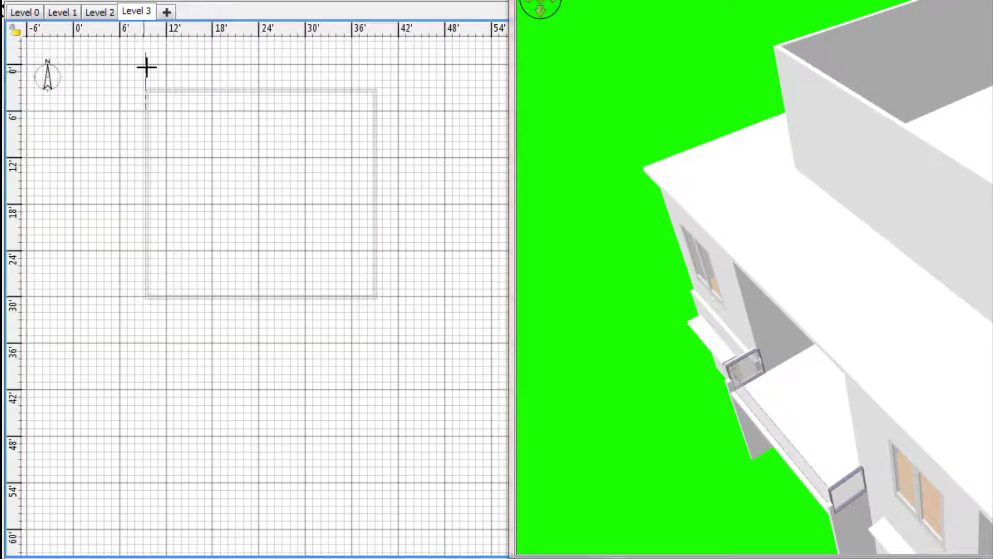
pyautogui.click(395, 78)
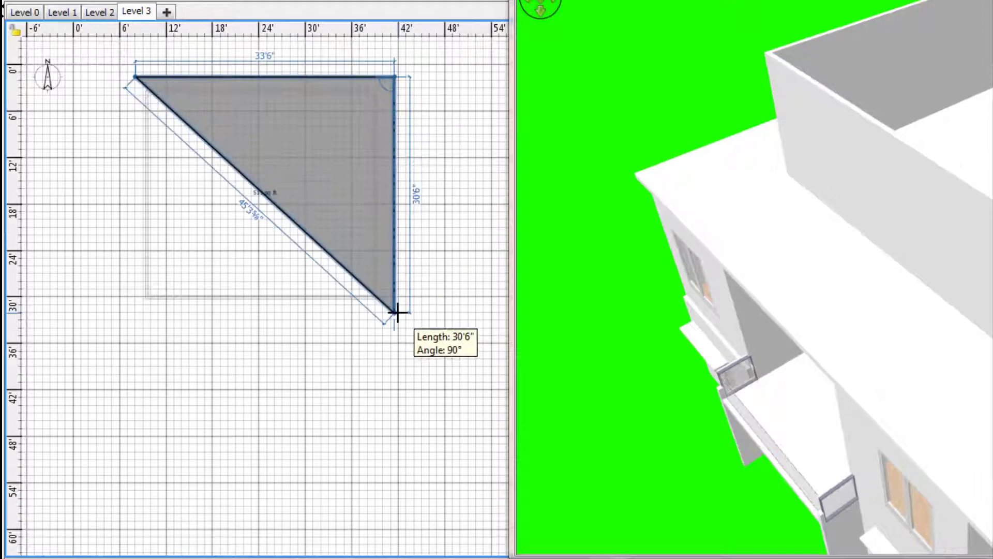
pyautogui.click(397, 311)
pyautogui.rightClick(250, 305)
pyautogui.rightClick(178, 299)
pyautogui.click(428, 242)
pyautogui.hotkey('ctrl', 'z')
# Step: Draw a roof slab room about 34' by 32' on Level 3, overhanging the Level 2 walls
pyautogui.click(131, 71)
pyautogui.rightClick(393, 95)
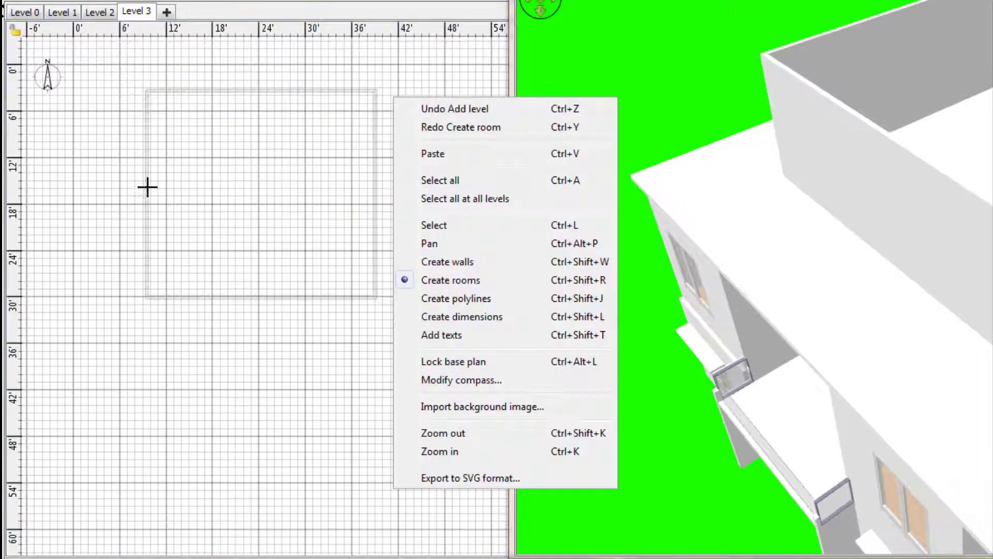
pyautogui.click(146, 186)
pyautogui.click(393, 73)
pyautogui.click(394, 319)
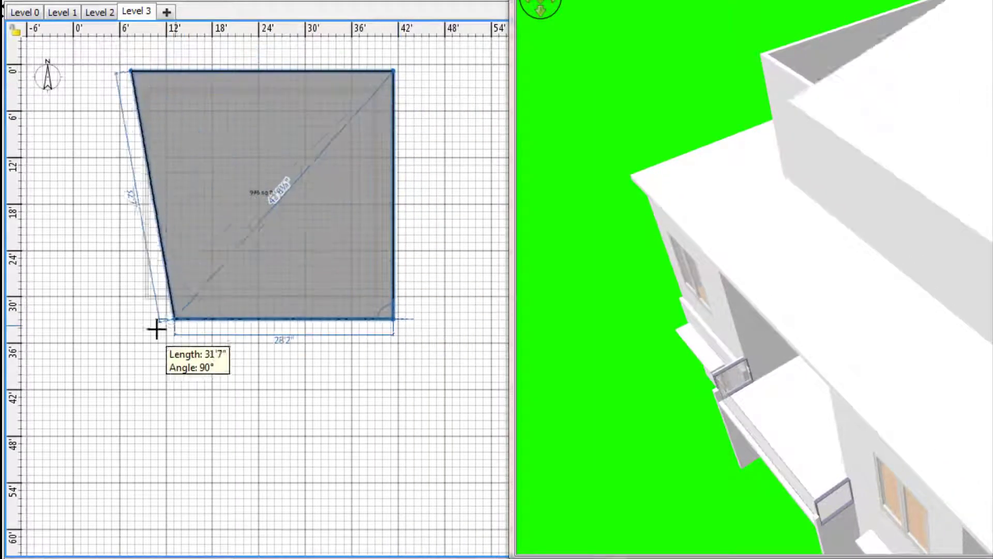
# Step: Place a white glazed door in the middle of Level 2's south wall
pyautogui.click(90, 14)
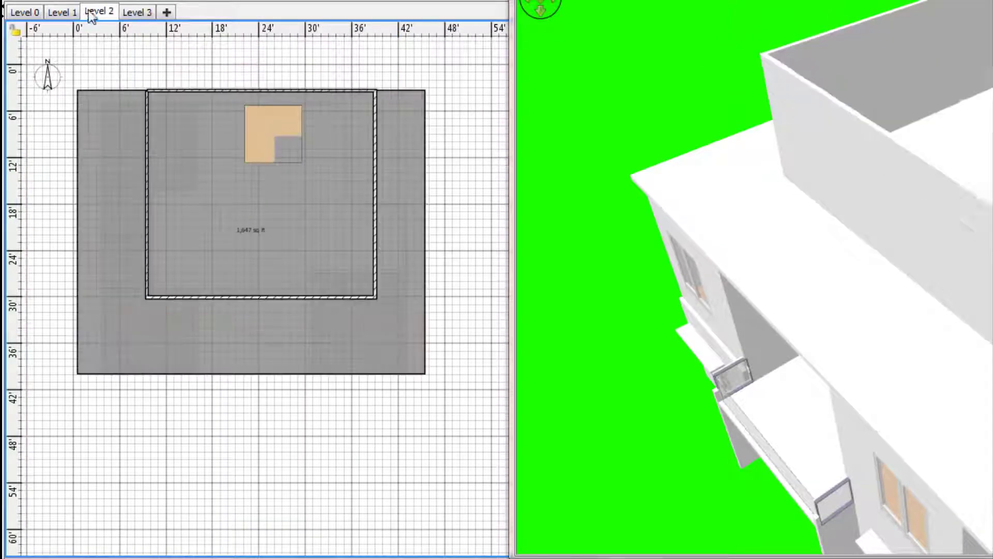
pyautogui.moveTo(243, 299); pyautogui.dragTo(243, 300)
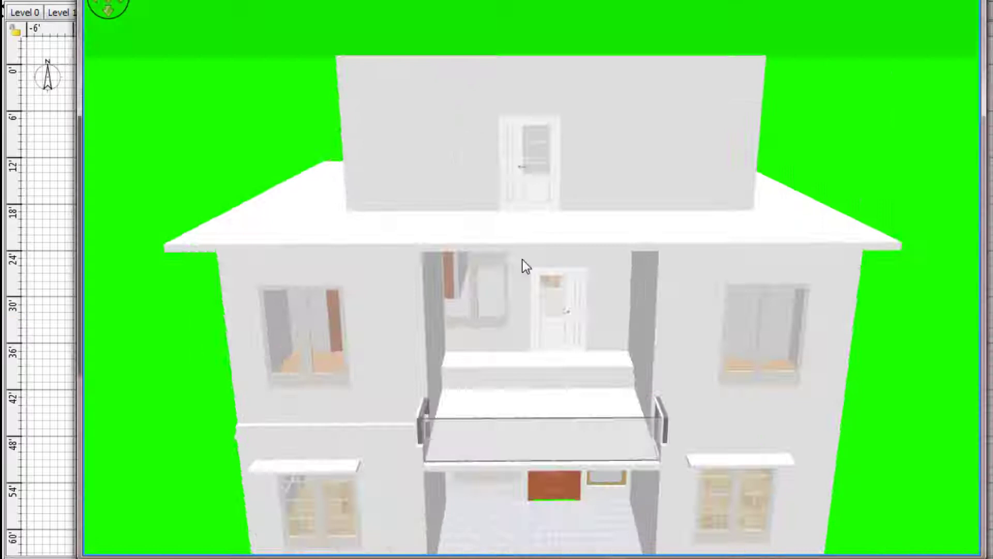
pyautogui.moveTo(523, 260); pyautogui.dragTo(357, 306)
pyautogui.rightClick(401, 178)
pyautogui.click(558, 206)
pyautogui.moveTo(91, 556); pyautogui.dragTo(475, 381)
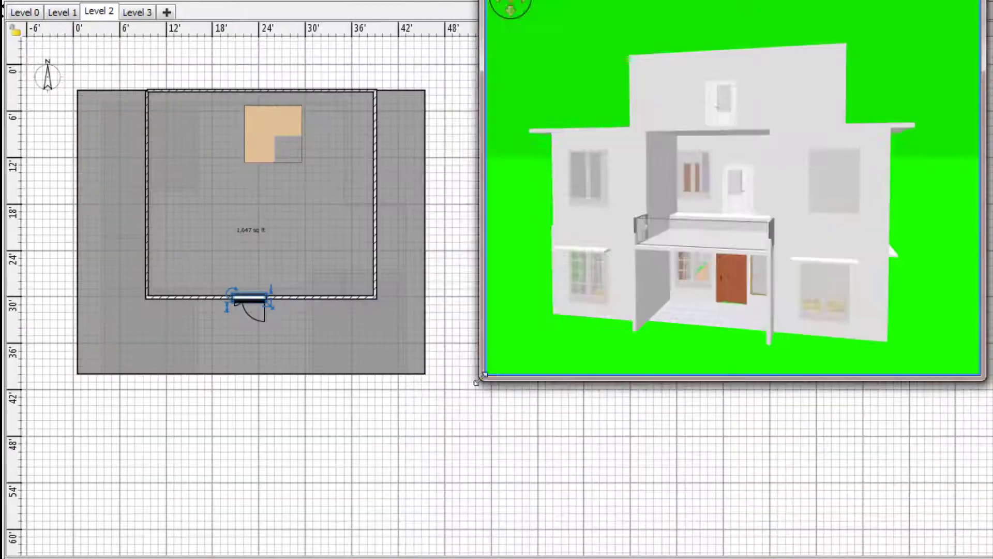
# Step: Copy the porch front railing from Level 0 to Level 2, placing it along the south edge from the southwest corner
pyautogui.click(23, 13)
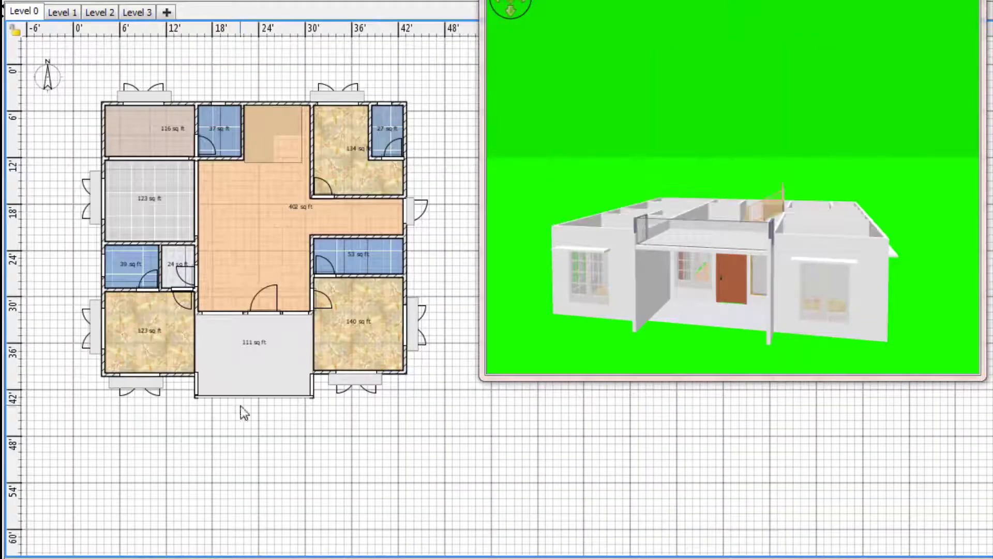
pyautogui.keyDown('ctrl'); pyautogui.scroll(5, 308, 177); pyautogui.keyUp('ctrl')
pyautogui.scroll(-2, 341, 329)
pyautogui.click(10, 1)
pyautogui.click(136, 12)
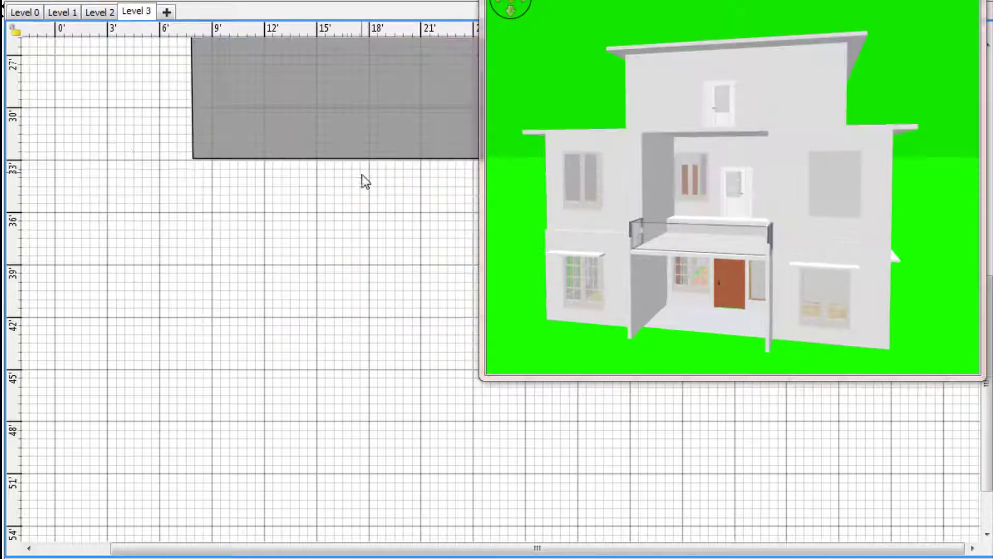
pyautogui.scroll(3, 363, 181)
pyautogui.click(91, 16)
pyautogui.hotkey('ctrl', 'v')
pyautogui.moveTo(410, 480); pyautogui.dragTo(128, 429)
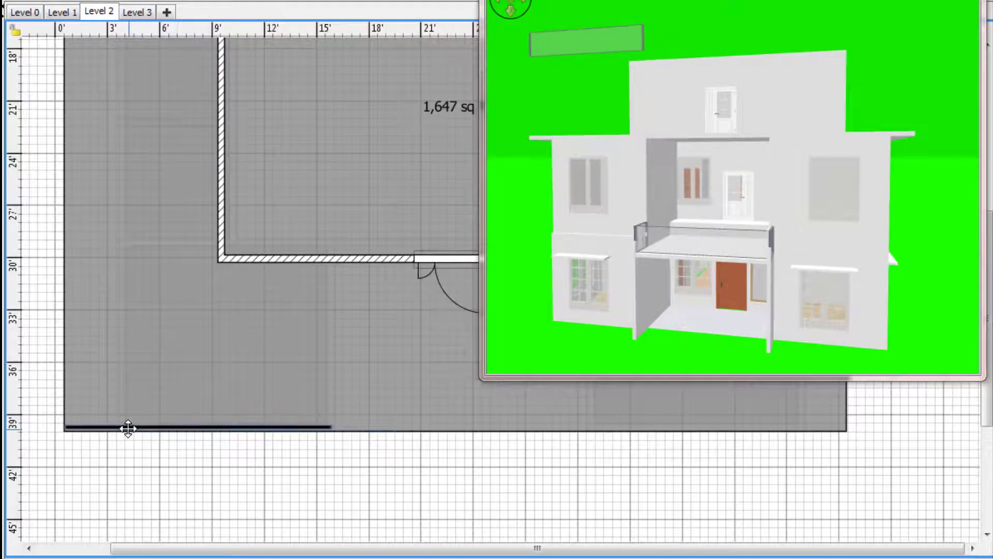
# Step: Shorten the Level 2 railing from its east end so it stops near the 7' mark
pyautogui.moveTo(329, 424); pyautogui.dragTo(370, 499)
pyautogui.scroll(-1, 370, 500)
pyautogui.scroll(5, 698, 150)
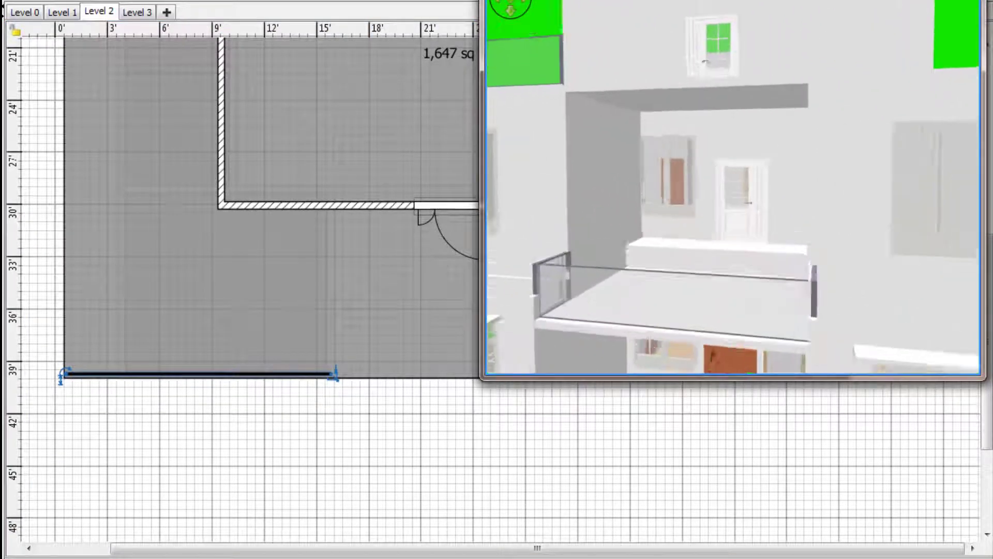
pyautogui.moveTo(688, 124); pyautogui.dragTo(833, 173)
pyautogui.moveTo(332, 377); pyautogui.dragTo(214, 364)
pyautogui.moveTo(848, 161); pyautogui.dragTo(727, 147)
pyautogui.moveTo(484, 378); pyautogui.dragTo(13, 522)
pyautogui.click(40, 11)
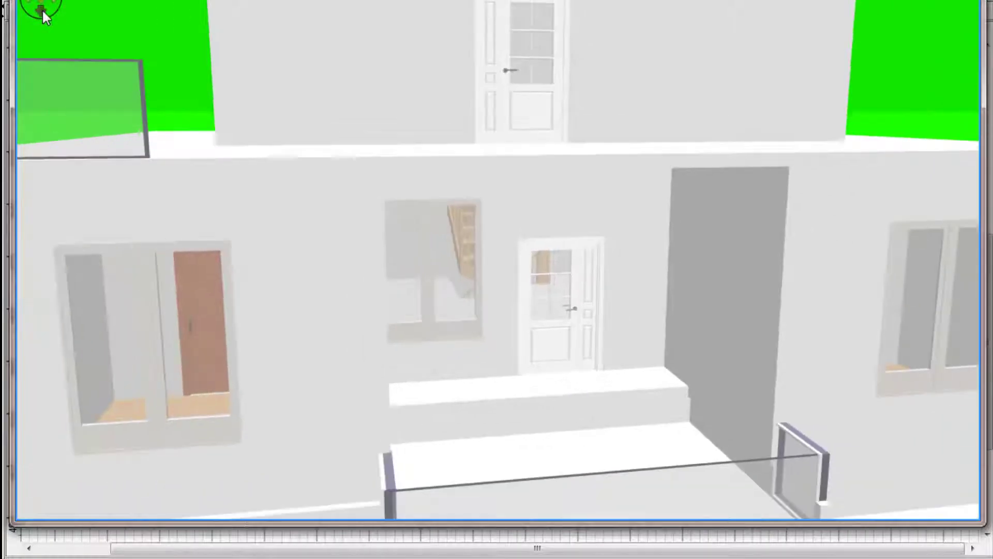
pyautogui.moveTo(193, 274); pyautogui.dragTo(193, 237)
pyautogui.moveTo(217, 1); pyautogui.dragTo(784, 0)
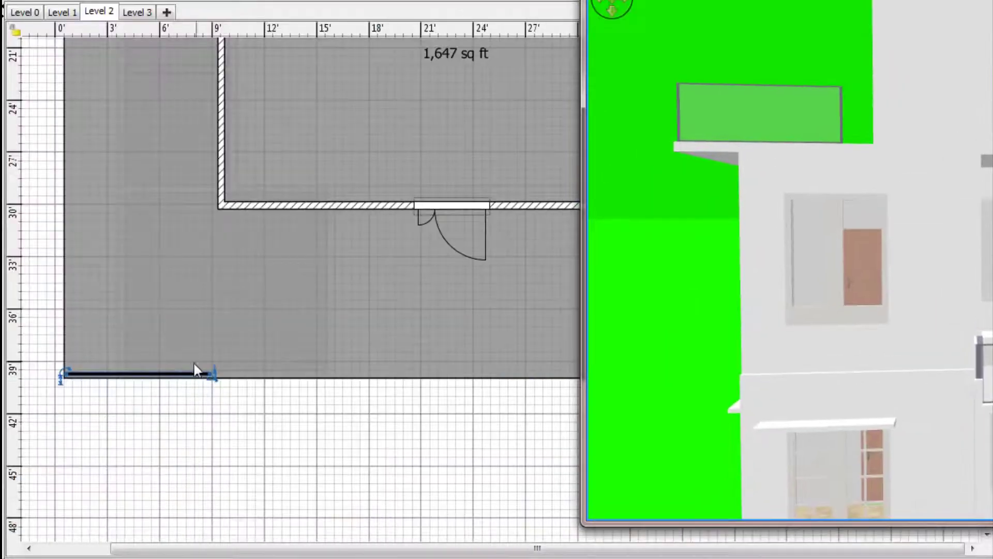
pyautogui.moveTo(213, 374); pyautogui.dragTo(247, 374)
# Step: Paste multiple copies of the shortened railing and spread them around the south and west sides of the Level 2 terrace
pyautogui.click(14, 0)
pyautogui.click(28, 0)
pyautogui.click(26, 0)
pyautogui.click(26, 0)
pyautogui.click(27, 0)
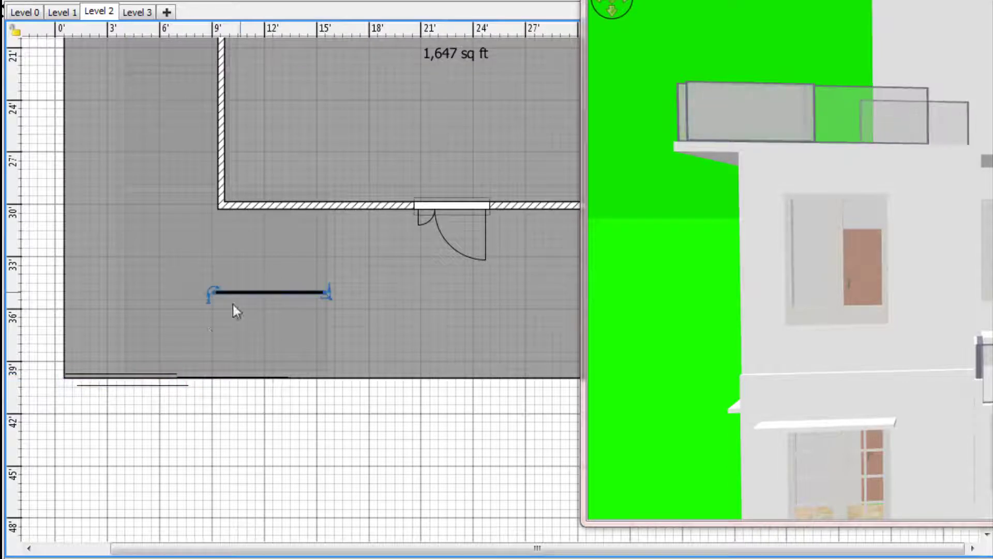
pyautogui.moveTo(147, 373); pyautogui.dragTo(364, 318)
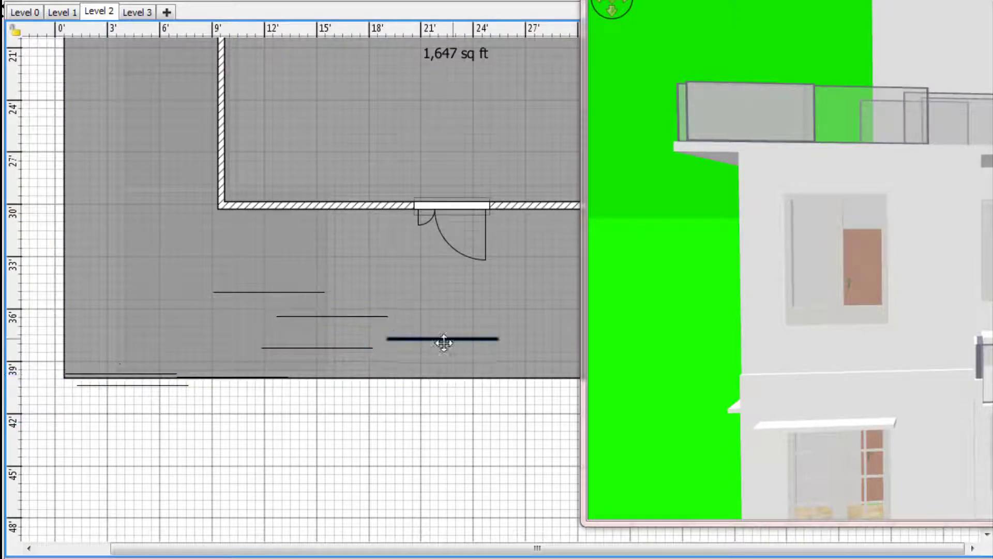
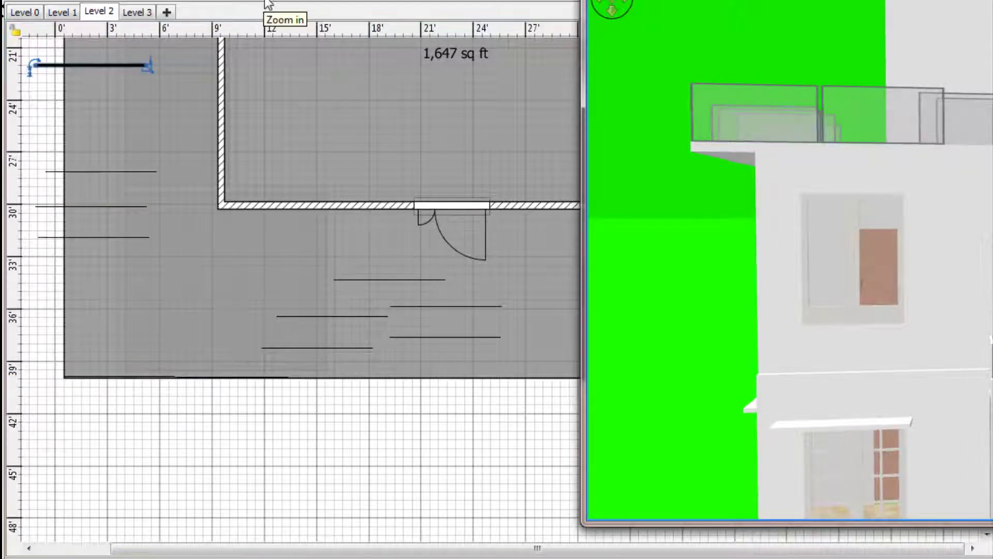
# Step: Align the first two railing sections flush with Level 2's south edge, starting the second one at the 7' mark
pyautogui.click(266, 2)
pyautogui.click(265, 2)
pyautogui.click(265, 1)
pyautogui.scroll(-4, 344, 290)
pyautogui.click(265, 2)
pyautogui.click(265, 2)
pyautogui.scroll(-17, 390, 334)
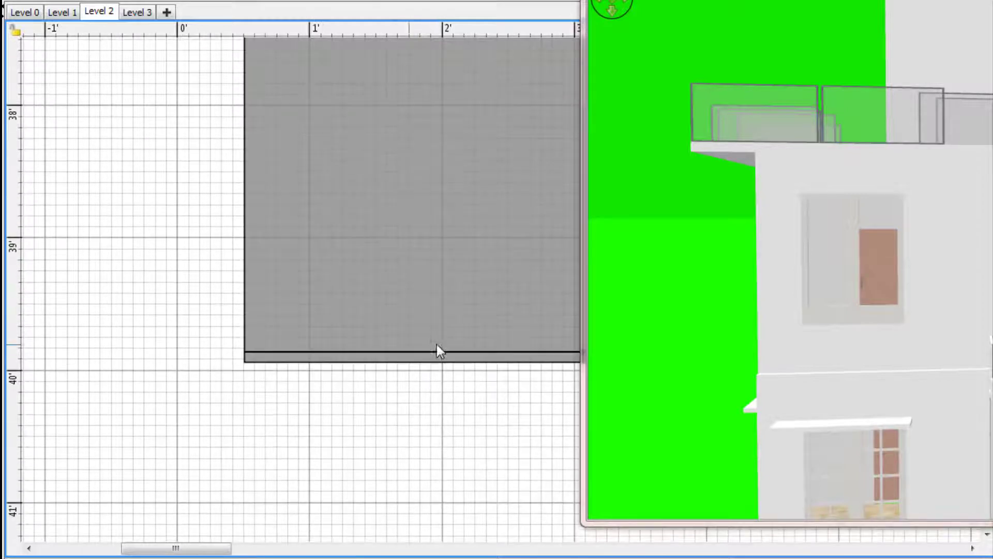
pyautogui.moveTo(206, 548); pyautogui.dragTo(307, 527)
pyautogui.moveTo(672, 315); pyautogui.dragTo(610, 363)
pyautogui.click(292, 358)
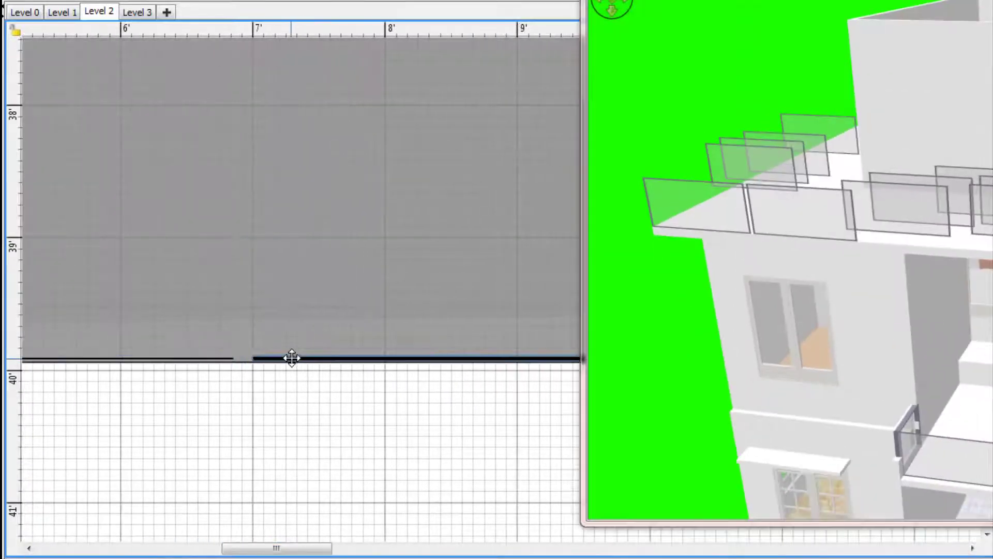
# Step: Place the third railing section on the south edge so it starts near the 13' mark, end to end with the second
pyautogui.moveTo(272, 358); pyautogui.dragTo(516, 354)
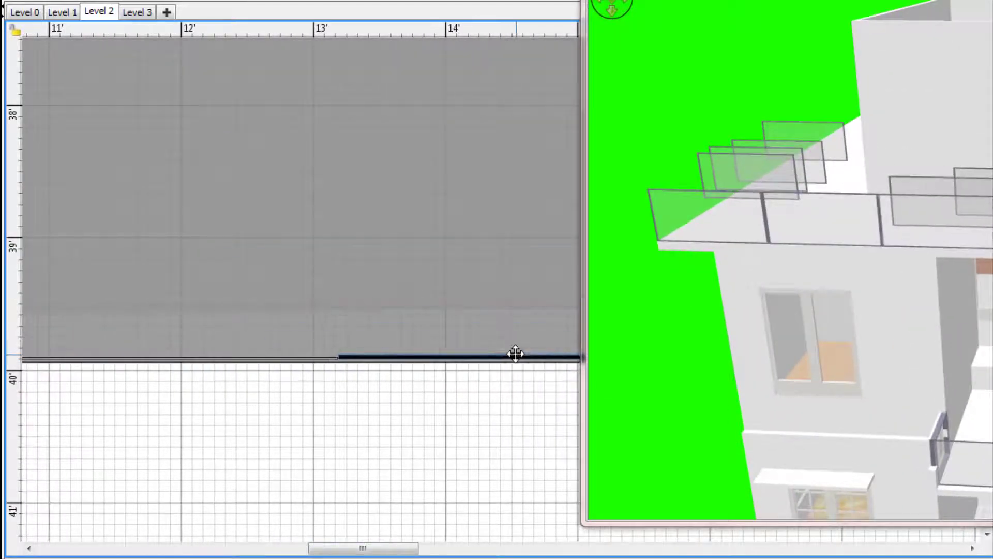
pyautogui.moveTo(414, 548); pyautogui.dragTo(331, 548)
pyautogui.click(266, 2)
pyautogui.scroll(-2, 334, 331)
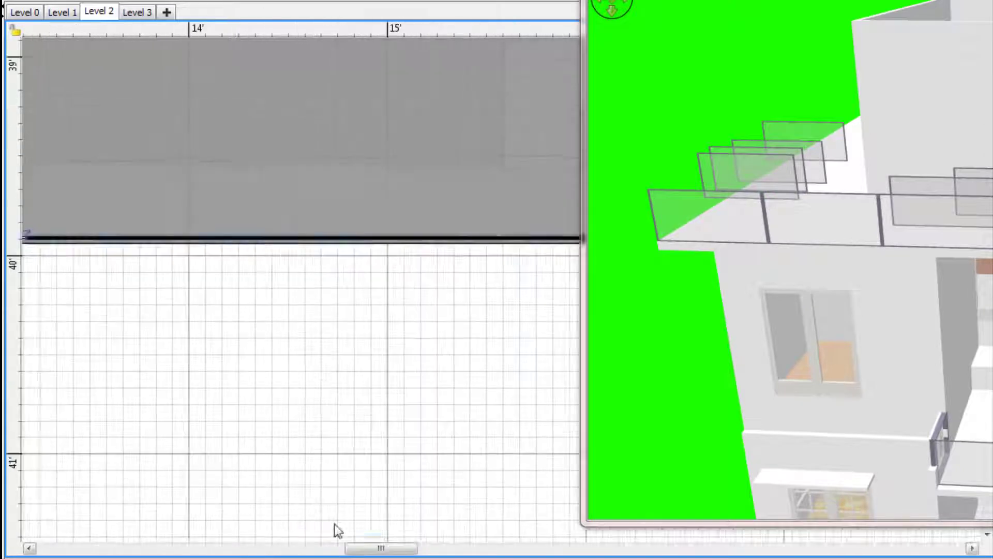
pyautogui.moveTo(392, 548); pyautogui.dragTo(448, 551)
pyautogui.click(268, 237)
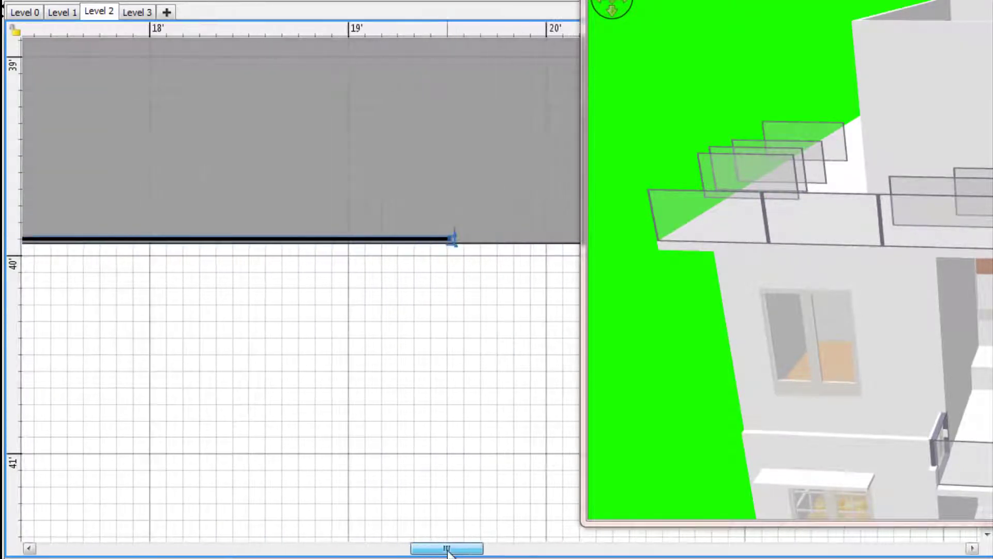
# Step: Place the fourth and fifth railing sections end to end on the south edge, starting near 19.5' and 26'
pyautogui.click(288, 2)
pyautogui.click(288, 2)
pyautogui.moveTo(187, 536); pyautogui.dragTo(749, 537)
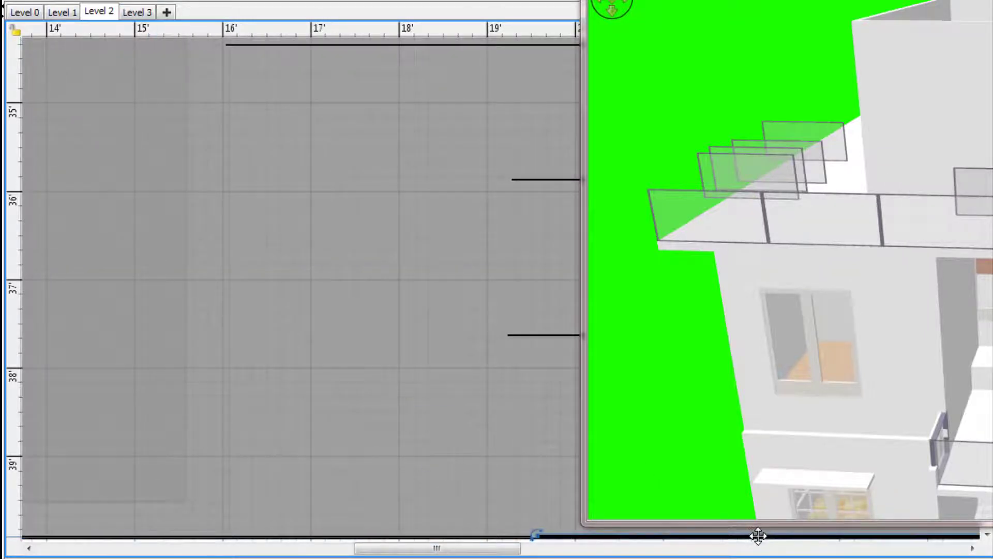
pyautogui.moveTo(480, 549); pyautogui.dragTo(589, 550)
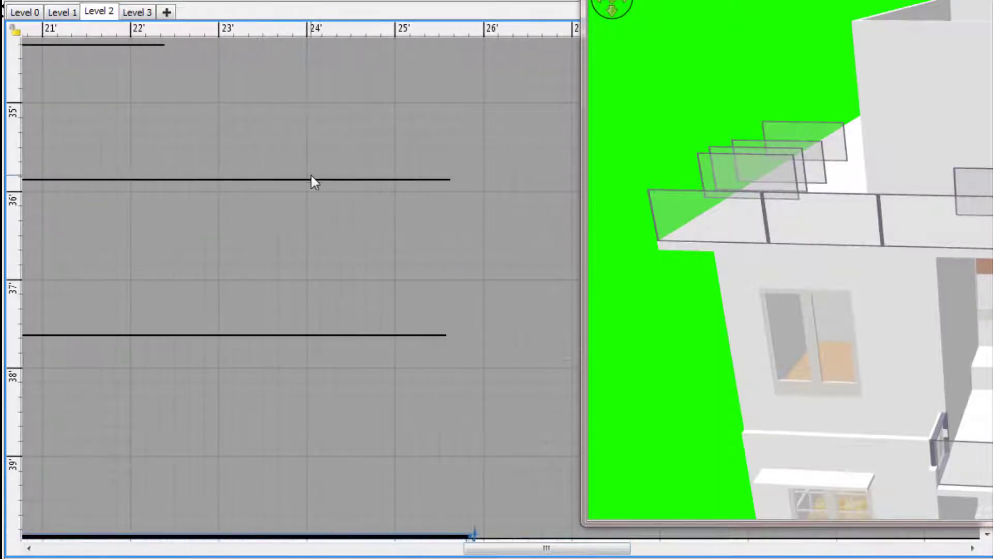
pyautogui.moveTo(310, 179); pyautogui.dragTo(887, 533)
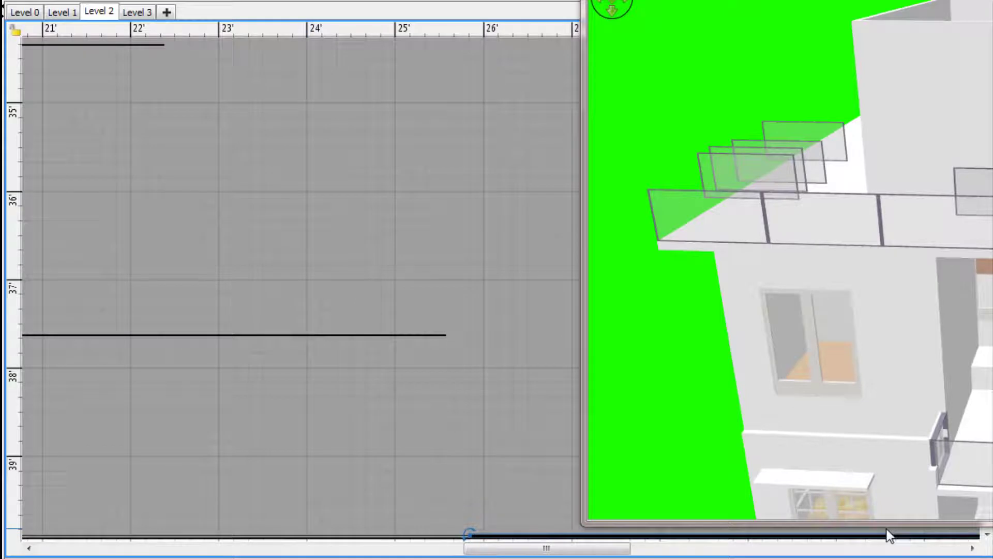
# Step: Move the sixth railing copy down to the south edge, continuing the row beyond the 32' mark
pyautogui.moveTo(848, 295); pyautogui.dragTo(724, 212)
pyautogui.moveTo(571, 551); pyautogui.dragTo(628, 552)
pyautogui.moveTo(92, 335); pyautogui.dragTo(848, 522)
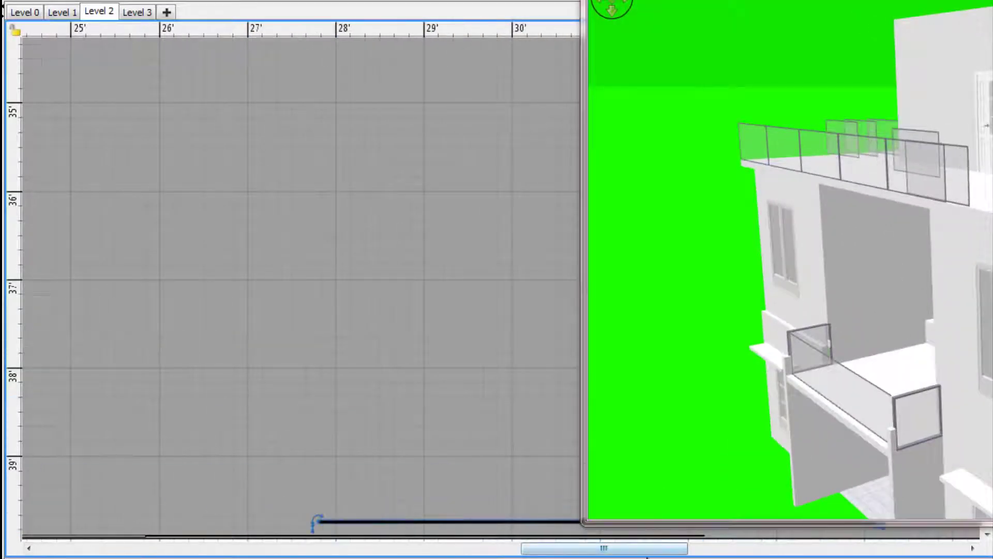
pyautogui.moveTo(646, 556); pyautogui.dragTo(781, 406)
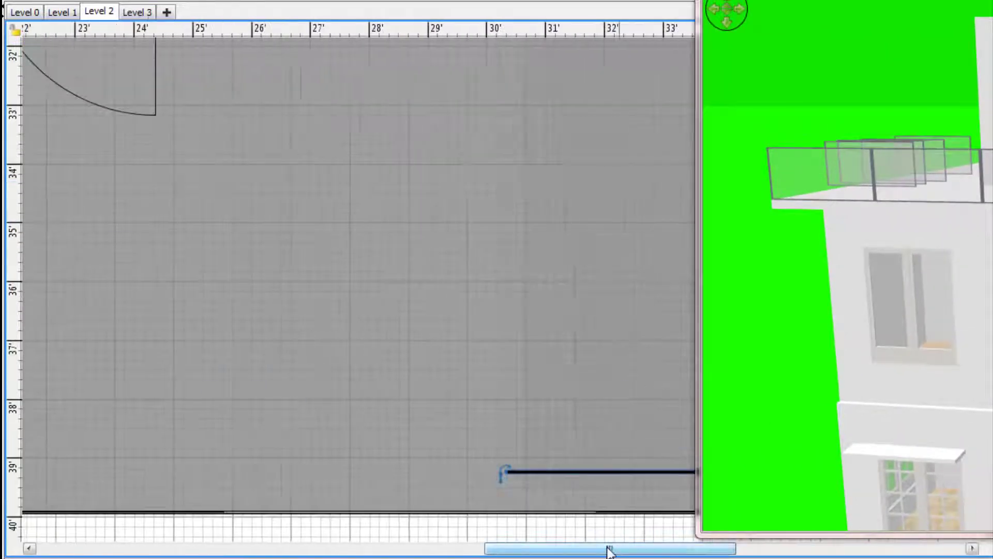
# Step: Move the seventh railing copy onto the south edge so it starts at about 38.5', flush with the row
pyautogui.moveTo(600, 470); pyautogui.dragTo(246, 471)
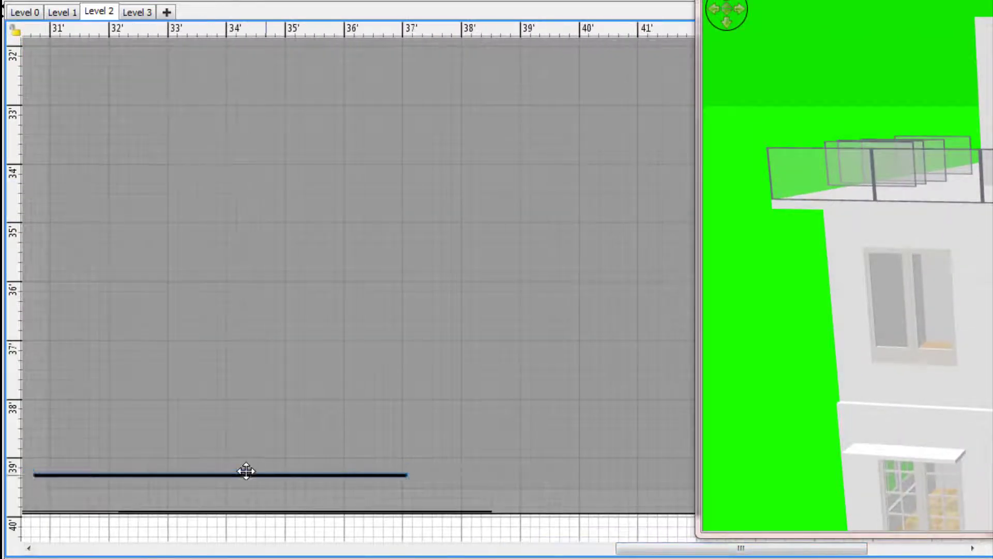
pyautogui.click(274, 1)
pyautogui.click(274, 1)
pyautogui.press('Down')
pyautogui.press('Down')
pyautogui.press('Down')
pyautogui.press('Down')
pyautogui.press('Down')
pyautogui.press('Down')
pyautogui.press('Down')
pyautogui.press('Down')
pyautogui.press('Down')
pyautogui.press('Down')
pyautogui.press('Down')
pyautogui.press('Down')
pyautogui.press('Down')
pyautogui.press('Down')
pyautogui.press('Down')
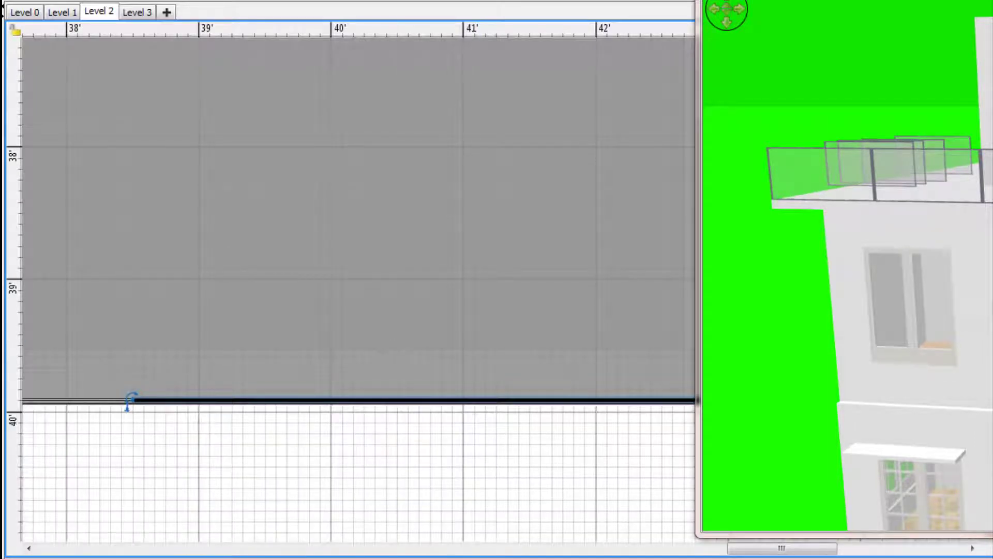
# Step: Extend the last south railing section's east end to the terrace's southeast corner
pyautogui.click(601, 512)
pyautogui.click(289, 1)
pyautogui.click(288, 1)
pyautogui.click(288, 1)
pyautogui.click(288, 1)
pyautogui.click(289, 1)
pyautogui.moveTo(571, 547); pyautogui.dragTo(633, 548)
pyautogui.moveTo(717, 535); pyautogui.dragTo(717, 396)
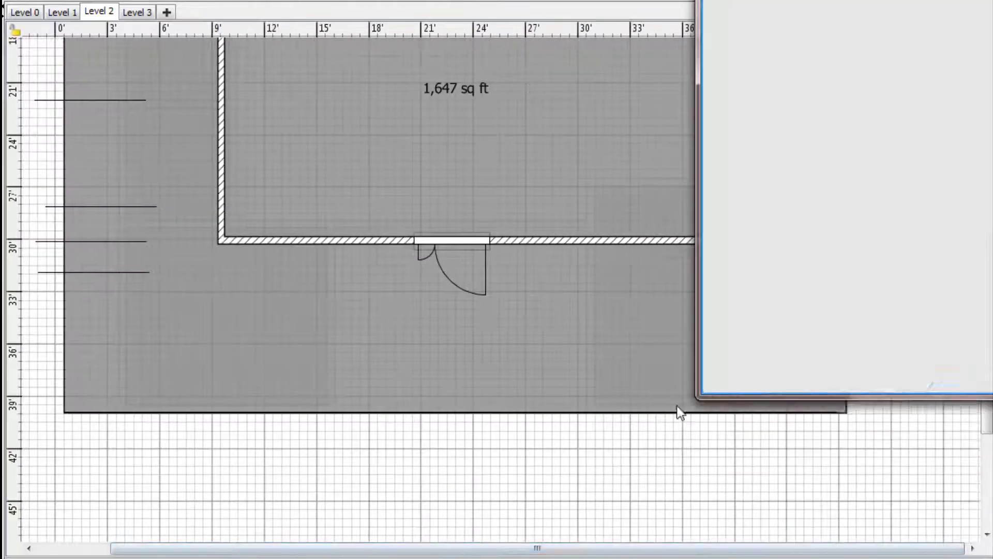
pyautogui.click(803, 412)
pyautogui.click(264, 1)
pyautogui.click(265, 0)
pyautogui.click(265, 0)
pyautogui.moveTo(683, 548); pyautogui.dragTo(897, 547)
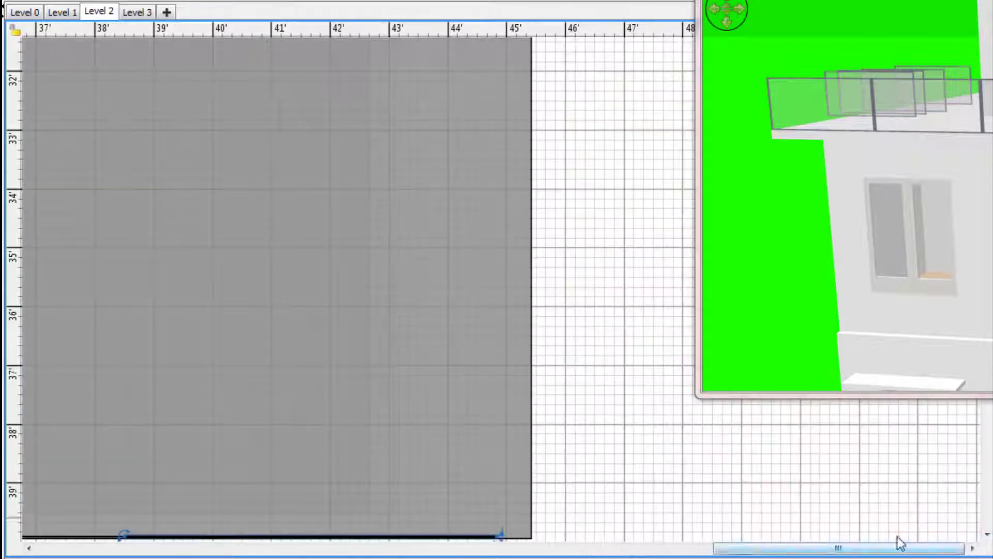
pyautogui.click(265, 1)
pyautogui.click(265, 1)
pyautogui.moveTo(787, 548); pyautogui.dragTo(848, 549)
pyautogui.scroll(-1, 392, 341)
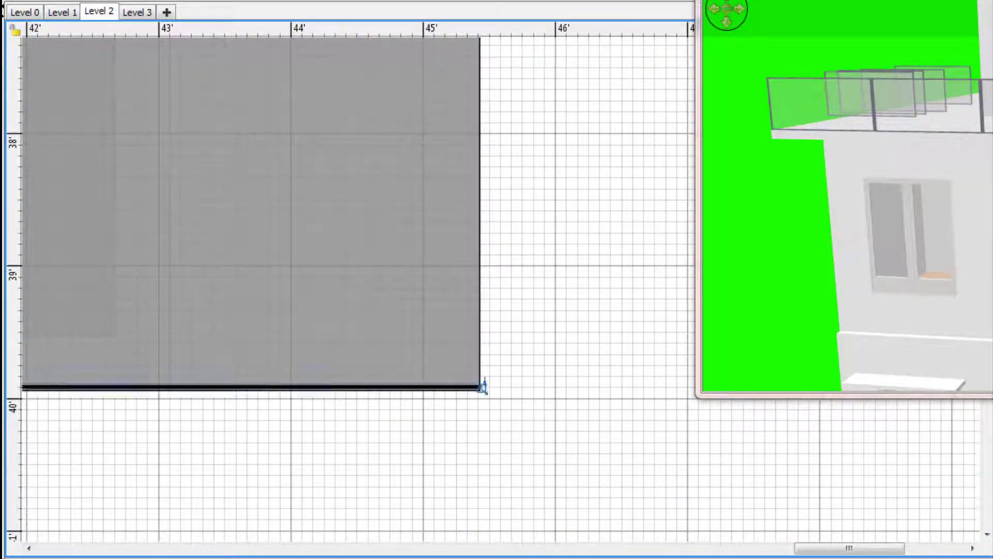
# Step: Paste another railing copy, rotate it to run north-south, and place it on the east edge from the southeast corner
pyautogui.hotkey('ctrl', 'v')
pyautogui.moveTo(425, 474); pyautogui.dragTo(662, 296)
pyautogui.moveTo(219, 293); pyautogui.dragTo(662, 301)
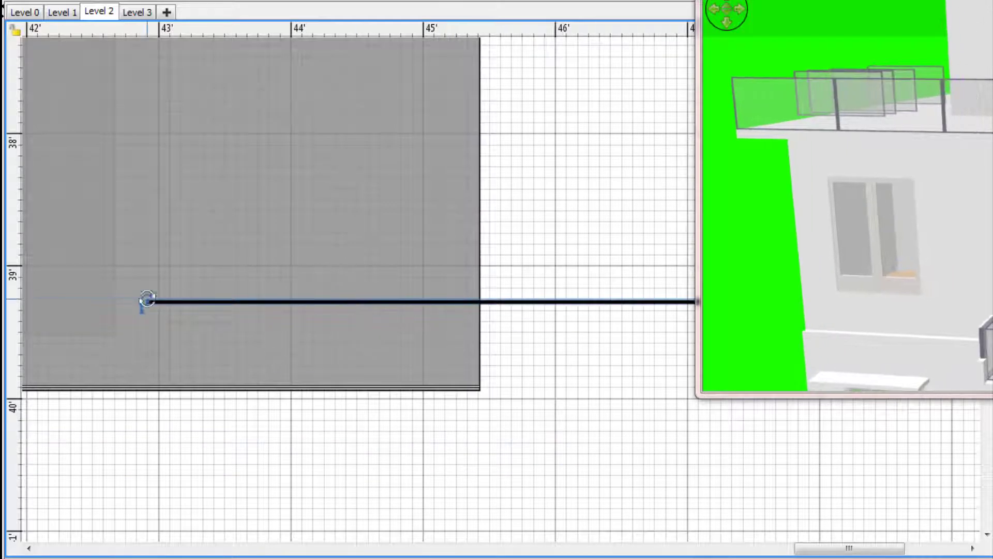
pyautogui.moveTo(147, 299); pyautogui.dragTo(474, 98)
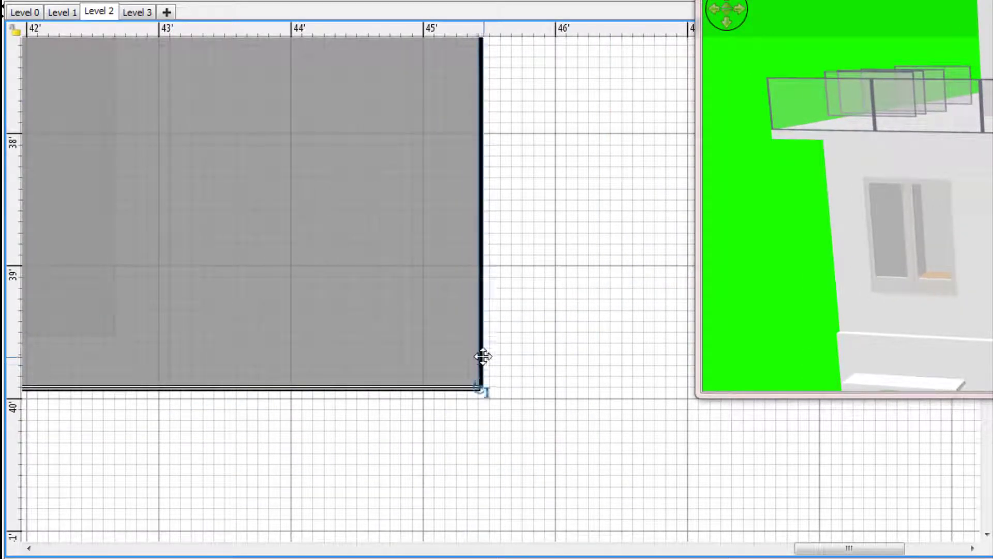
# Step: Add a second railing section on the east edge, continuing north from the 33' mark
pyautogui.click(769, 372)
pyautogui.moveTo(827, 0); pyautogui.dragTo(172, 0)
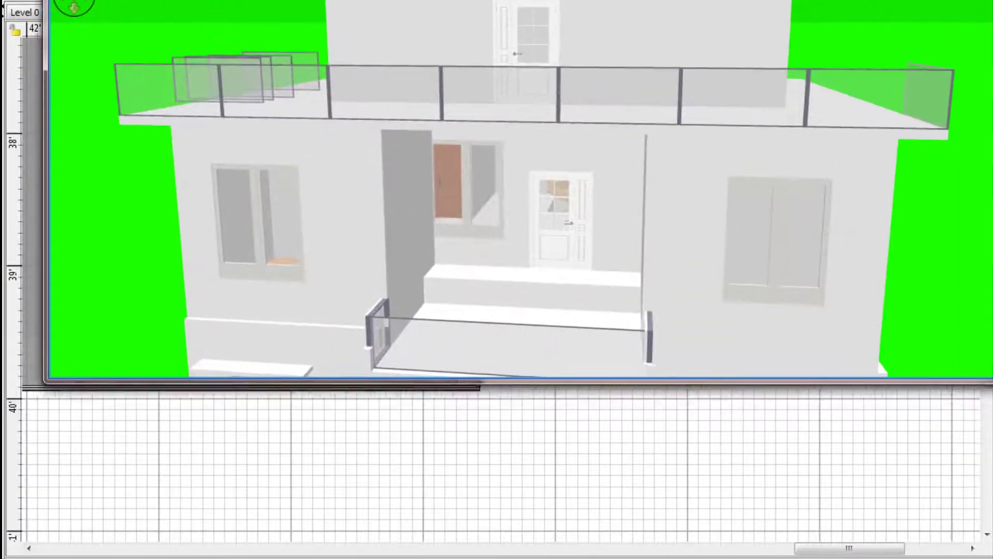
pyautogui.moveTo(698, 199); pyautogui.dragTo(620, 243)
pyautogui.moveTo(362, 0); pyautogui.dragTo(853, 0)
pyautogui.scroll(6, 532, 223)
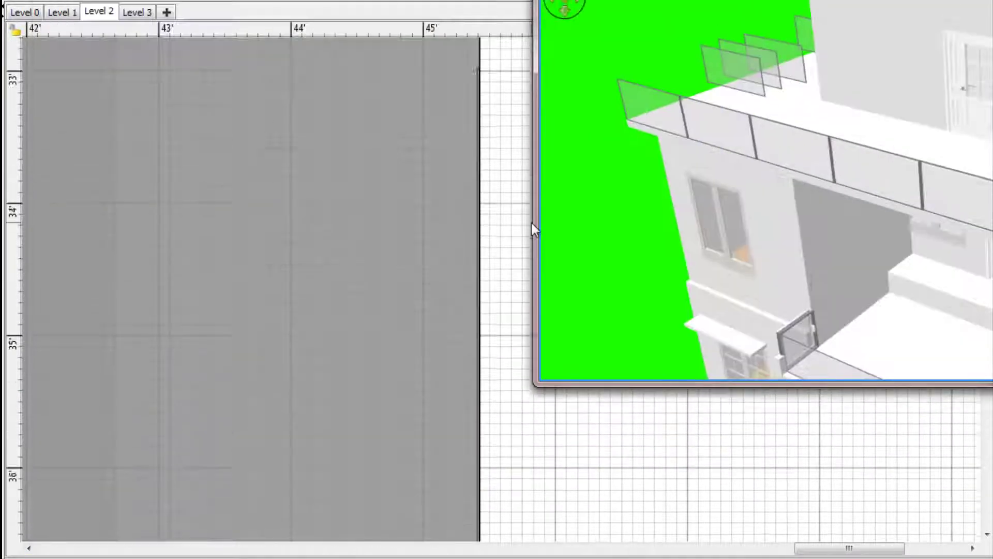
pyautogui.click(479, 401)
pyautogui.moveTo(658, 159); pyautogui.dragTo(695, 142)
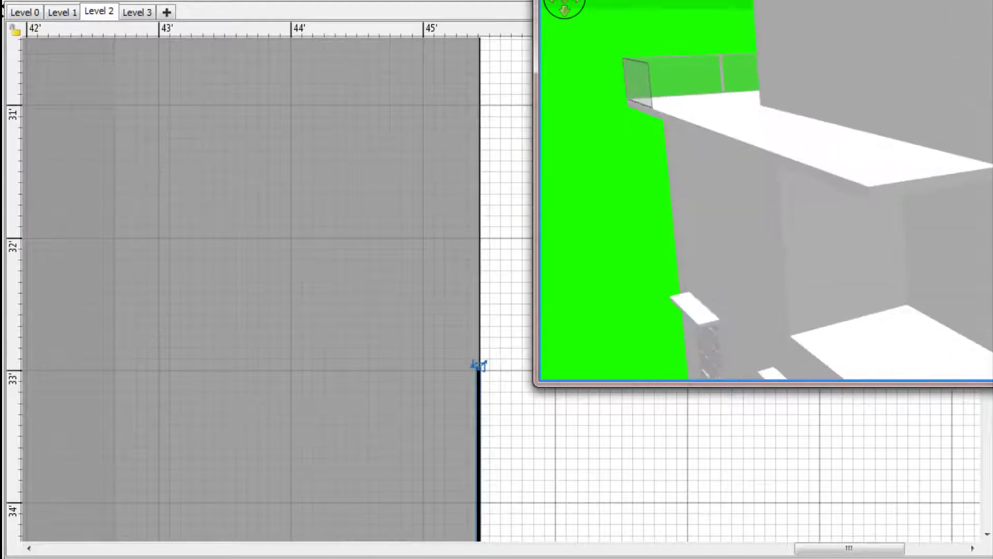
pyautogui.moveTo(478, 398); pyautogui.dragTo(482, 36)
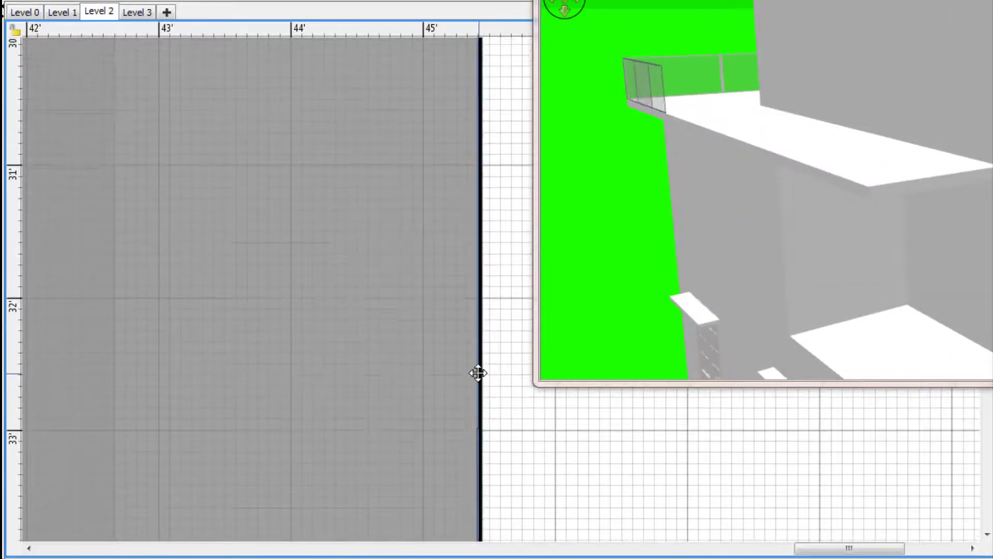
pyautogui.moveTo(476, 354); pyautogui.dragTo(476, 115)
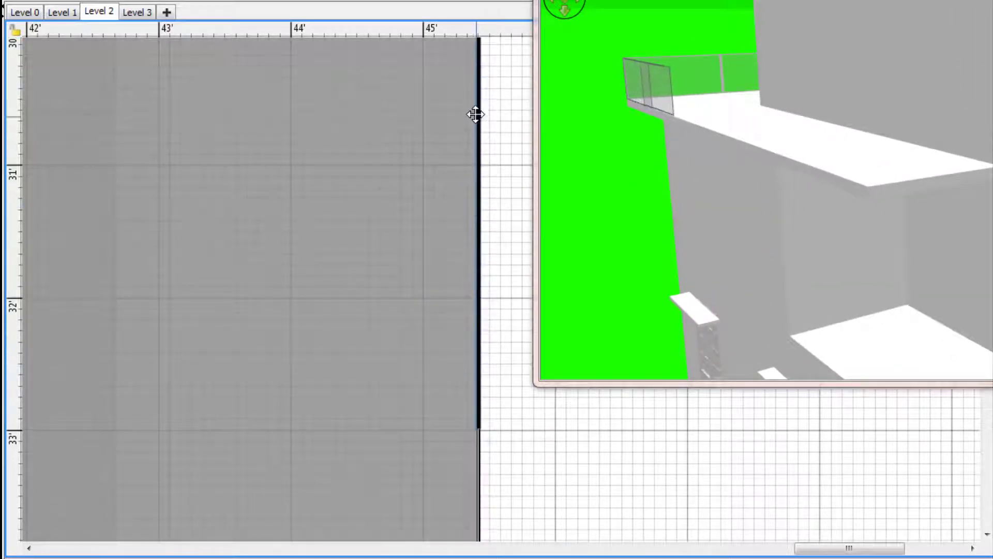
# Step: Add a third railing section on the east edge, continuing north from about the 26' mark
pyautogui.scroll(7, 517, 253)
pyautogui.scroll(-1, 516, 253)
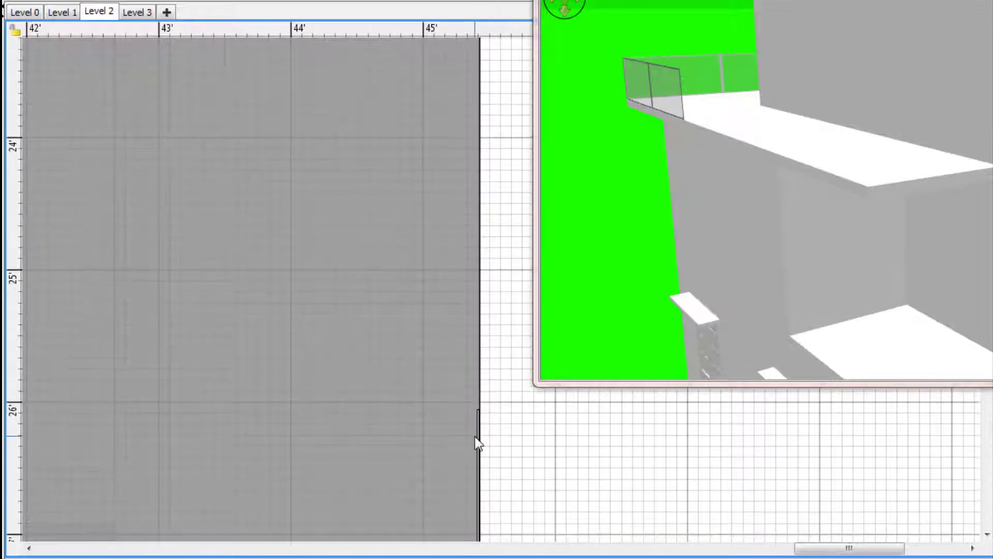
pyautogui.hotkey('shift', 'Up')
pyautogui.hotkey('shift', 'Up')
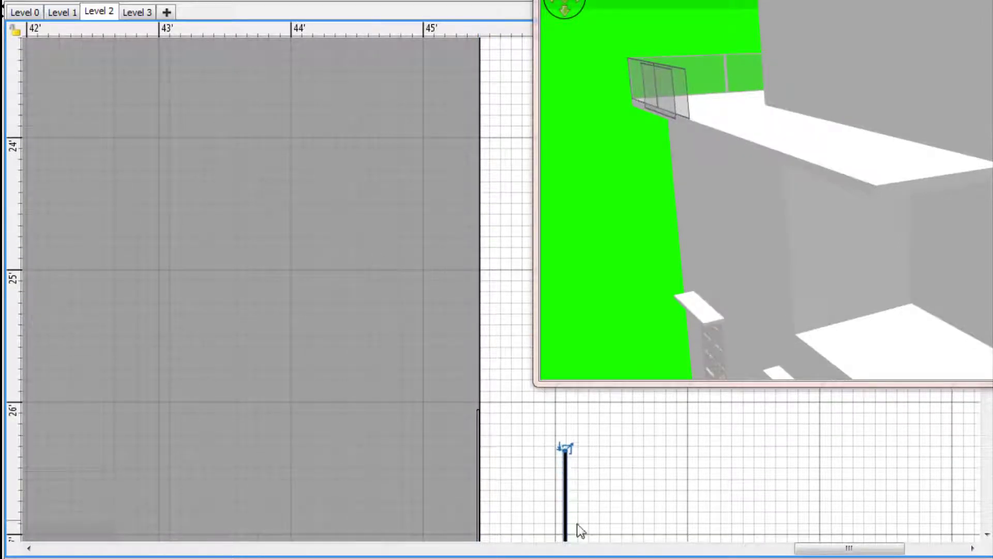
pyautogui.moveTo(566, 531); pyautogui.dragTo(481, 181)
pyautogui.moveTo(481, 382); pyautogui.dragTo(512, 180)
pyautogui.moveTo(481, 356); pyautogui.dragTo(463, 115)
pyautogui.moveTo(464, 322); pyautogui.dragTo(480, 234)
pyautogui.moveTo(688, 274); pyautogui.dragTo(641, 259)
pyautogui.click(481, 166)
# Step: Paste a fourth east railing section and align it on the edge, continuing north from about the 19' mark
pyautogui.scroll(7, 491, 190)
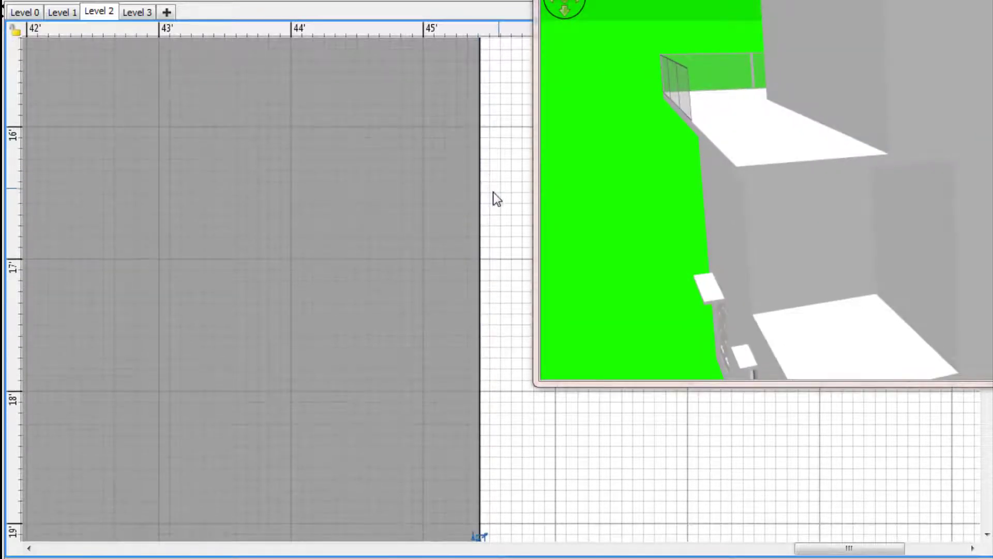
pyautogui.hotkey('ctrl', 'v')
pyautogui.moveTo(567, 509); pyautogui.dragTo(462, 171)
pyautogui.moveTo(462, 421); pyautogui.dragTo(472, 272)
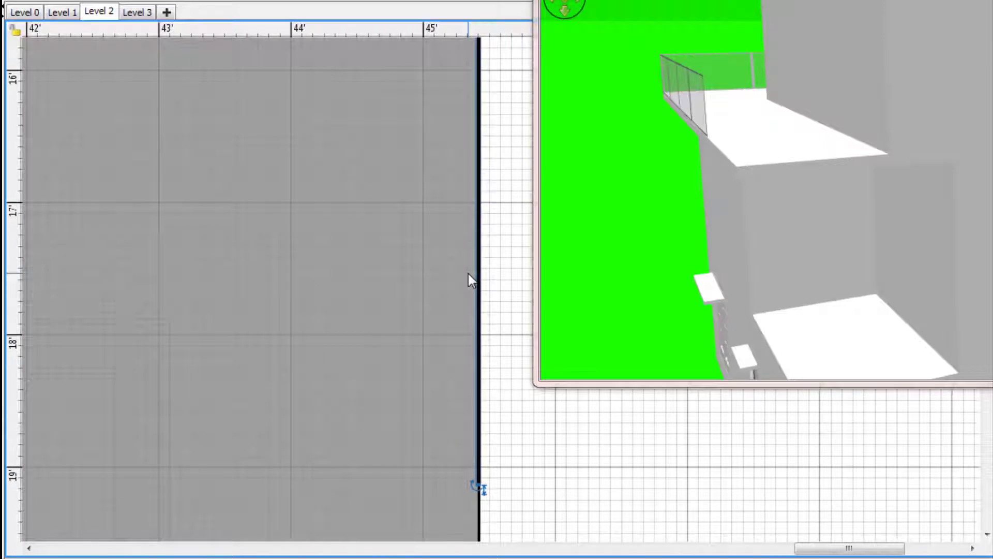
# Step: Paste a fifth east railing section and align it on the edge, continuing north from about the 12' mark
pyautogui.scroll(7, 467, 274)
pyautogui.hotkey('ctrl', 'v')
pyautogui.moveTo(564, 472); pyautogui.dragTo(495, 42)
pyautogui.scroll(4, 499, 77)
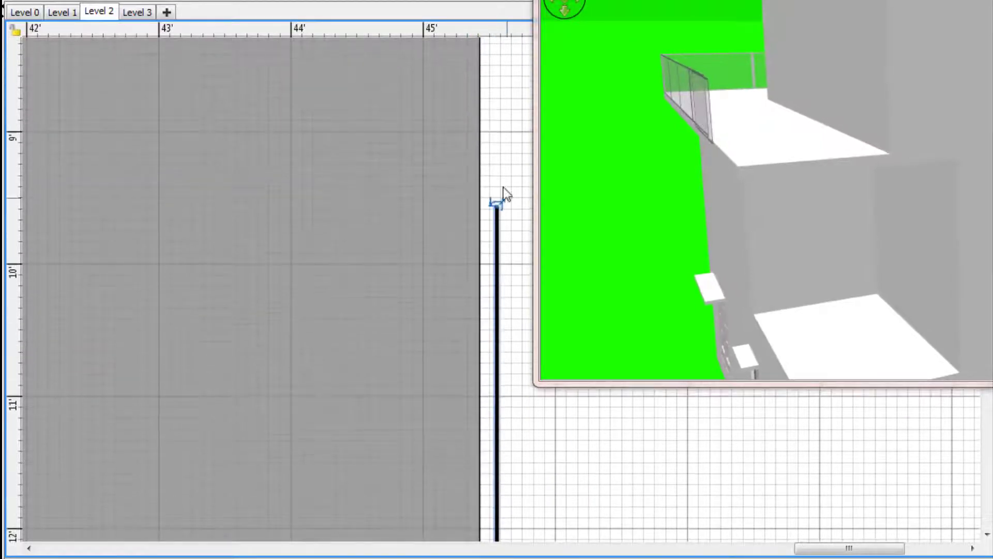
pyautogui.moveTo(492, 250); pyautogui.dragTo(461, 142)
pyautogui.scroll(1, 455, 93)
pyautogui.scroll(1, 453, 89)
pyautogui.moveTo(464, 461); pyautogui.dragTo(468, 26)
pyautogui.scroll(-4, 486, 332)
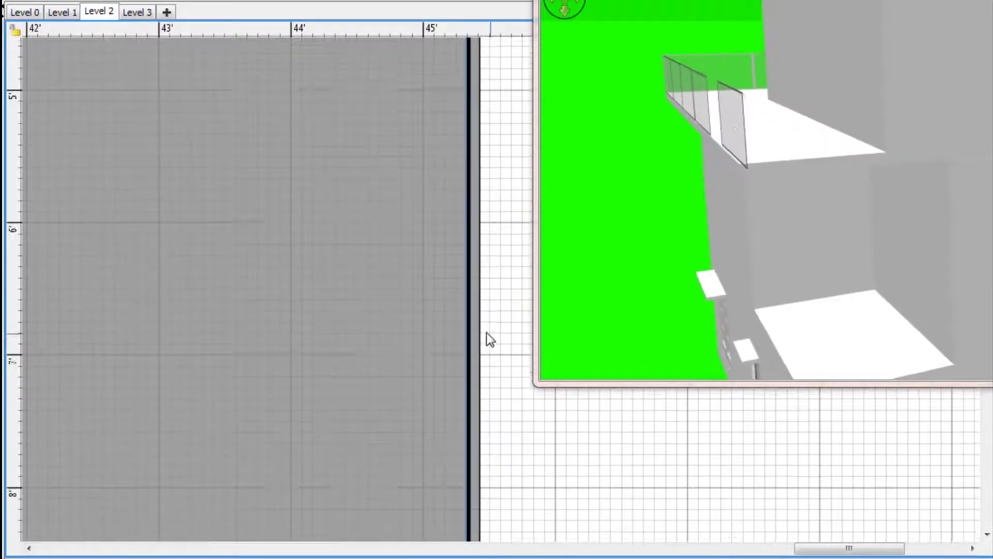
pyautogui.moveTo(464, 80); pyautogui.dragTo(465, 459)
pyautogui.scroll(-3, 466, 458)
pyautogui.moveTo(467, 207); pyautogui.dragTo(476, 262)
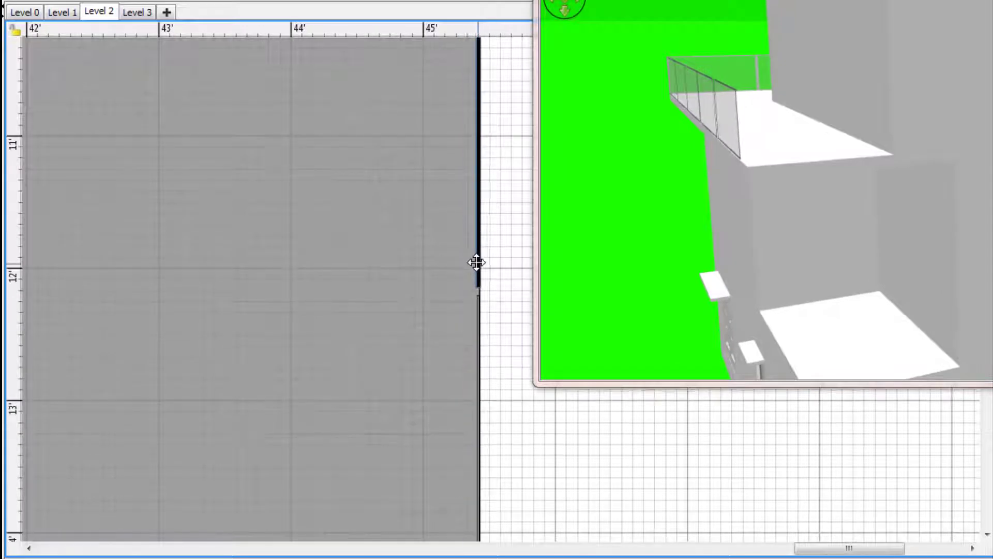
# Step: Add a shortened sixth railing section on the east edge, filling the stretch from about 5.3' to the northeast corner
pyautogui.click(492, 282)
pyautogui.moveTo(614, 228); pyautogui.dragTo(673, 233)
pyautogui.scroll(7, 506, 202)
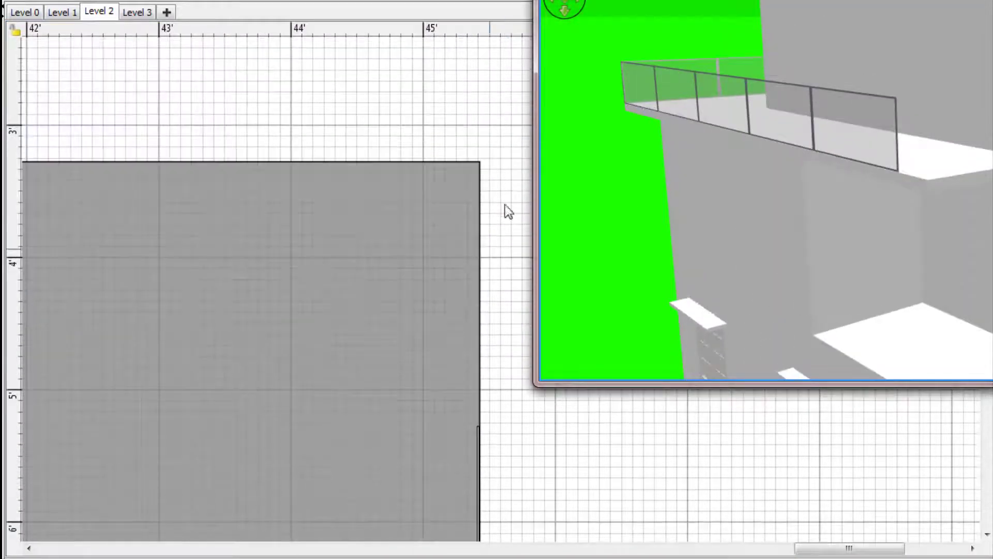
pyautogui.moveTo(481, 450); pyautogui.dragTo(467, 141)
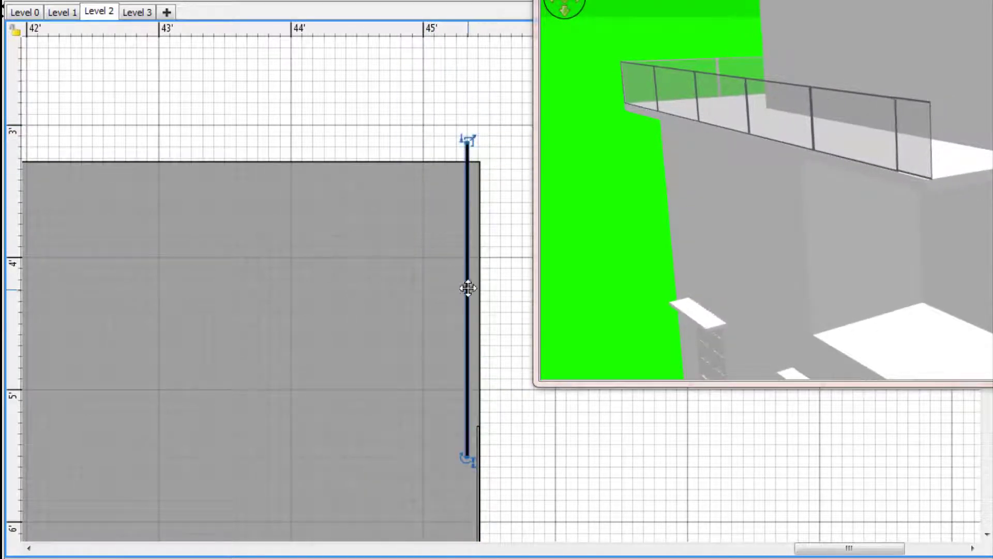
pyautogui.moveTo(467, 288); pyautogui.dragTo(478, 257)
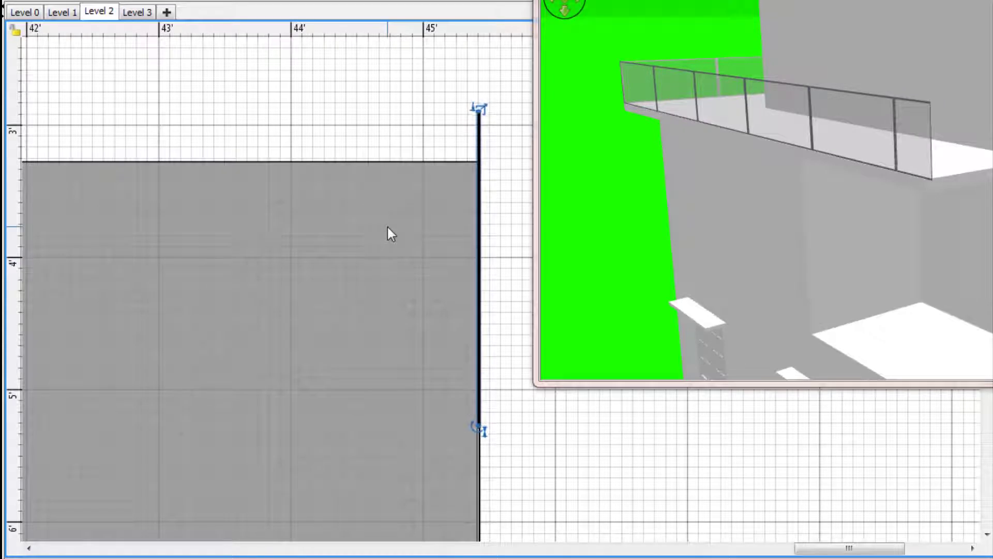
pyautogui.moveTo(479, 109); pyautogui.dragTo(479, 162)
pyautogui.moveTo(687, 207); pyautogui.dragTo(676, 223)
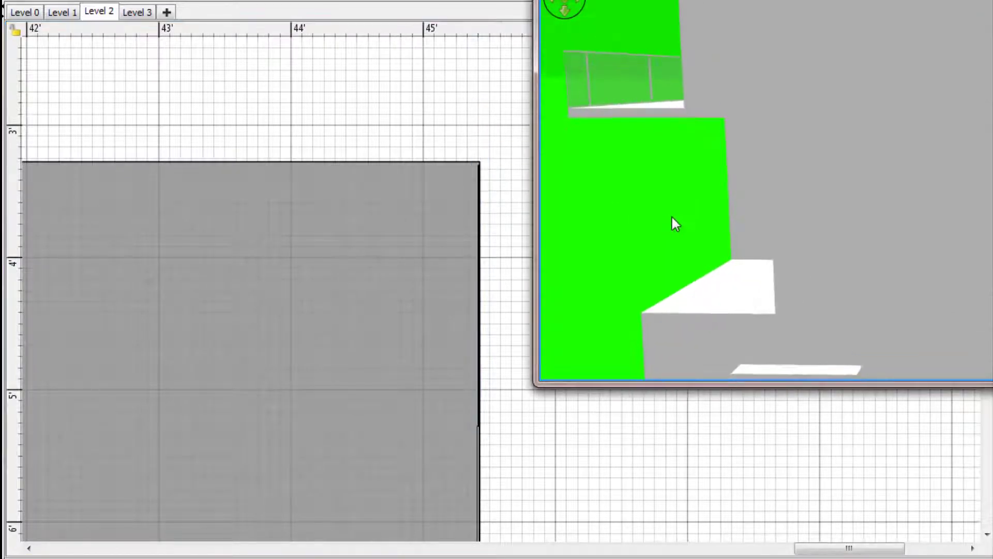
# Step: Fine-adjust the north end of the short east railing section to the terrace's northeast corner
pyautogui.click(479, 166)
pyautogui.click(228, 0)
pyautogui.click(228, 0)
pyautogui.scroll(2, 833, 520)
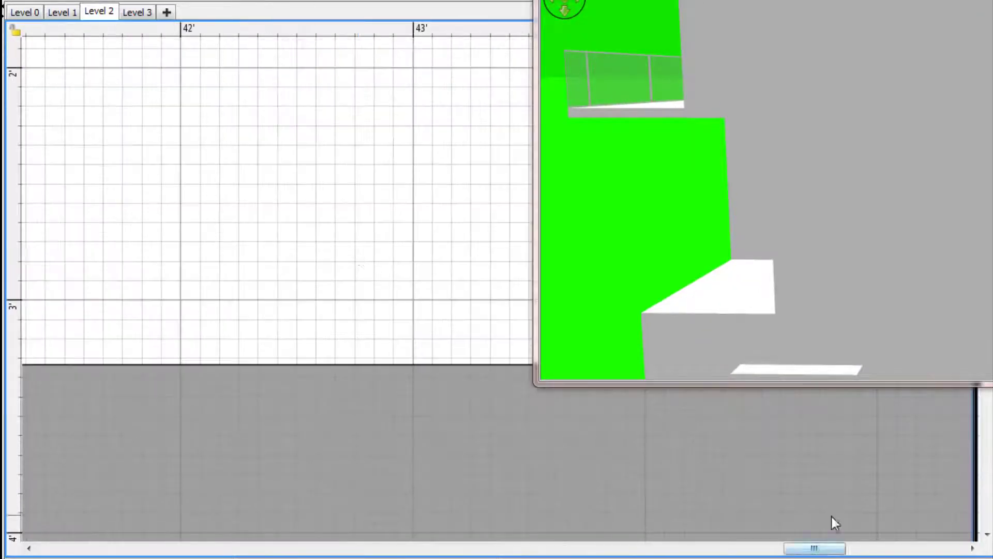
pyautogui.moveTo(829, 548); pyautogui.dragTo(863, 548)
pyautogui.moveTo(448, 372); pyautogui.dragTo(450, 368)
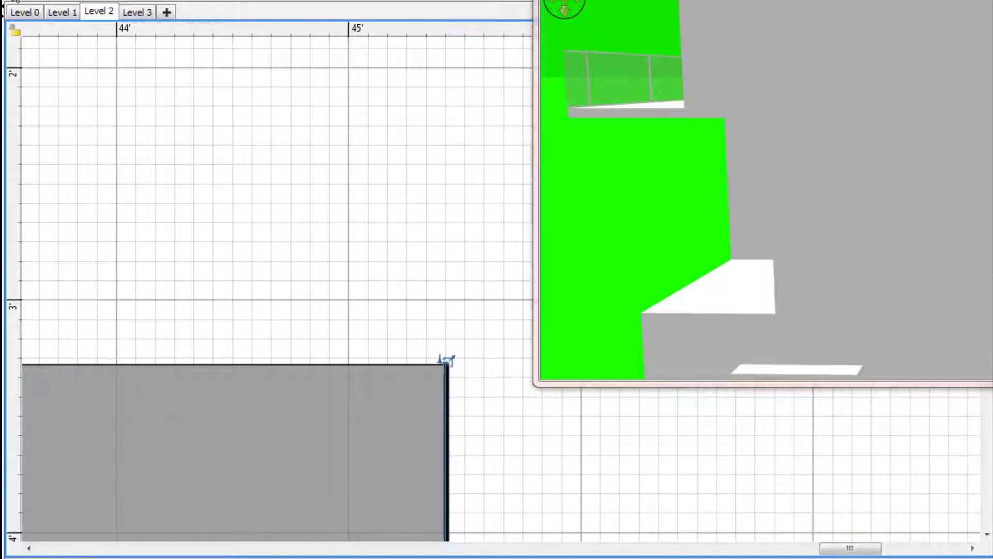
# Step: Paste a railing section, shorten it, turn it east-west and align it on the terrace's north edge at the northeast corner
pyautogui.hotkey('ctrl', 'v')
pyautogui.moveTo(598, 527); pyautogui.dragTo(316, 191)
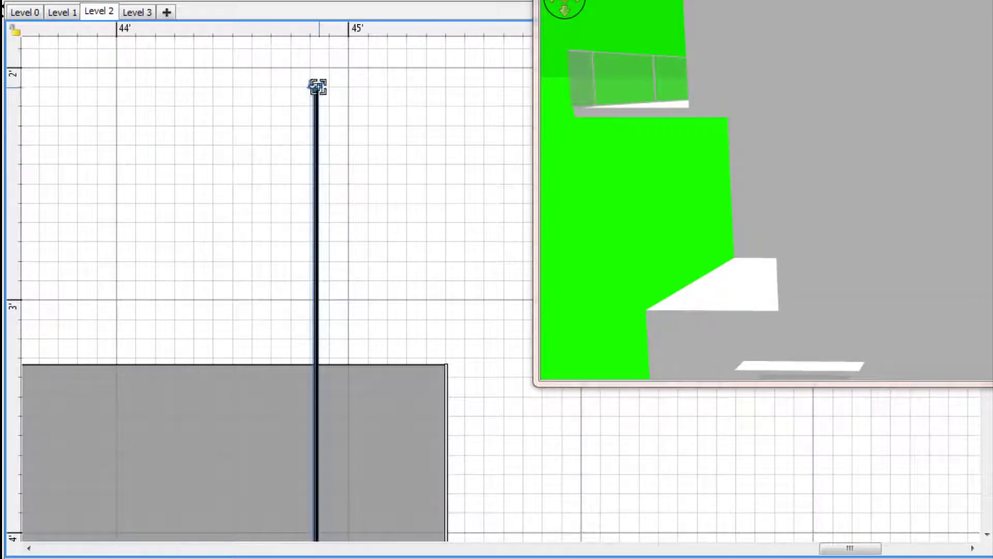
pyautogui.moveTo(318, 87); pyautogui.dragTo(294, 189)
pyautogui.moveTo(293, 413); pyautogui.dragTo(91, 295)
pyautogui.moveTo(239, 280); pyautogui.dragTo(266, 359)
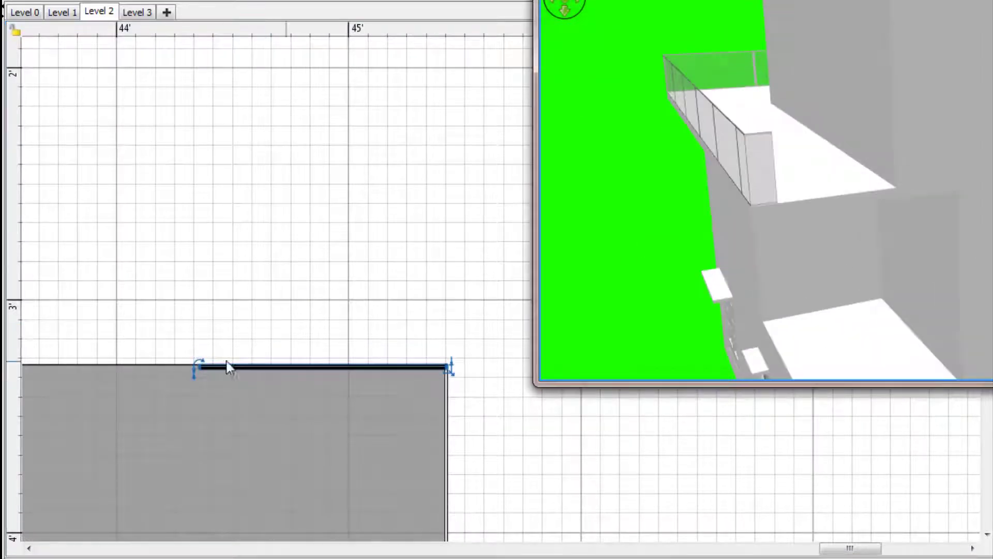
# Step: Extend the short north railing section west until it meets the top room's wall near the 39' mark
pyautogui.moveTo(195, 366); pyautogui.dragTo(24, 373)
pyautogui.moveTo(829, 548); pyautogui.dragTo(796, 550)
pyautogui.moveTo(505, 366); pyautogui.dragTo(57, 396)
pyautogui.moveTo(797, 548); pyautogui.dragTo(780, 548)
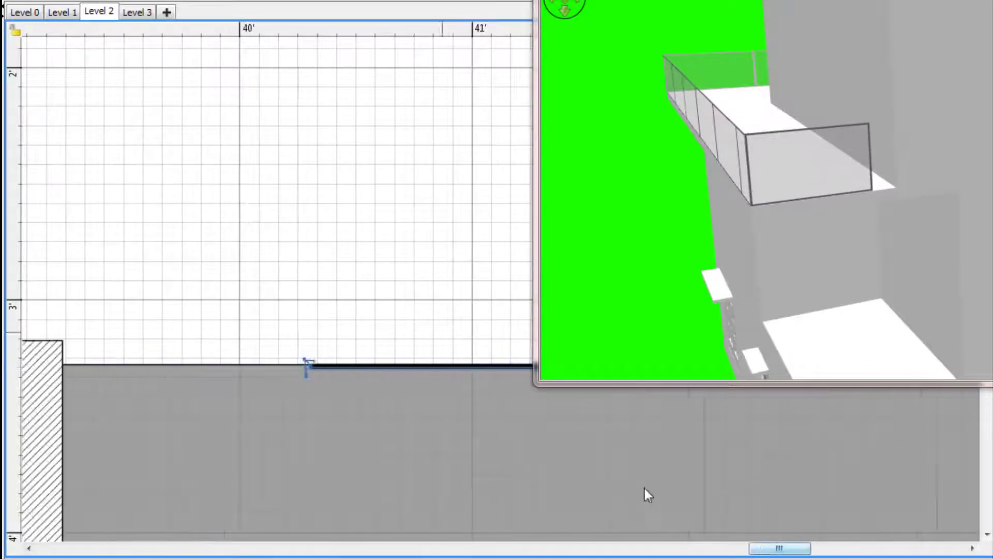
pyautogui.moveTo(308, 366); pyautogui.dragTo(66, 384)
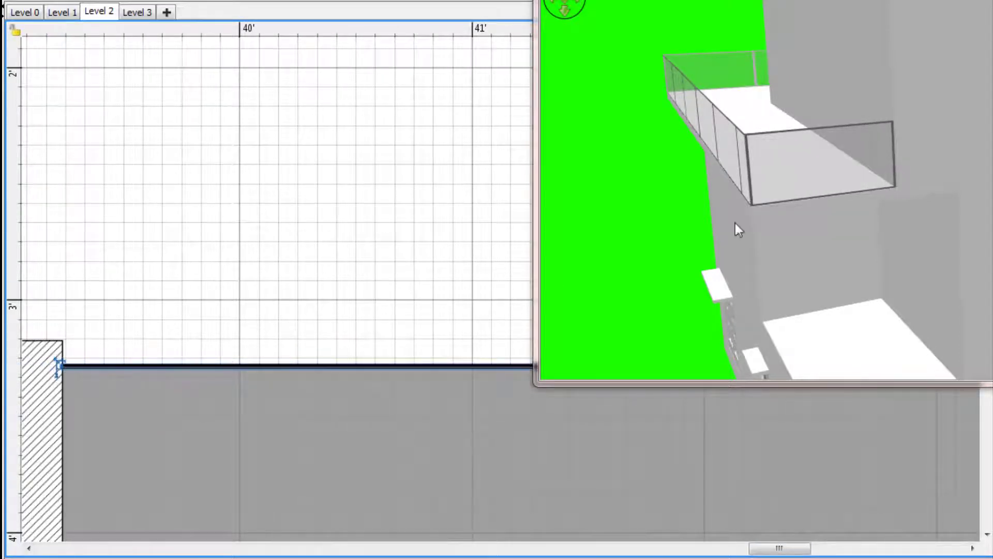
# Step: Rotate the railing copy near the 32' mark to run north-south and align it on the terrace's west edge at the southwest corner
pyautogui.moveTo(736, 224); pyautogui.dragTo(699, 501)
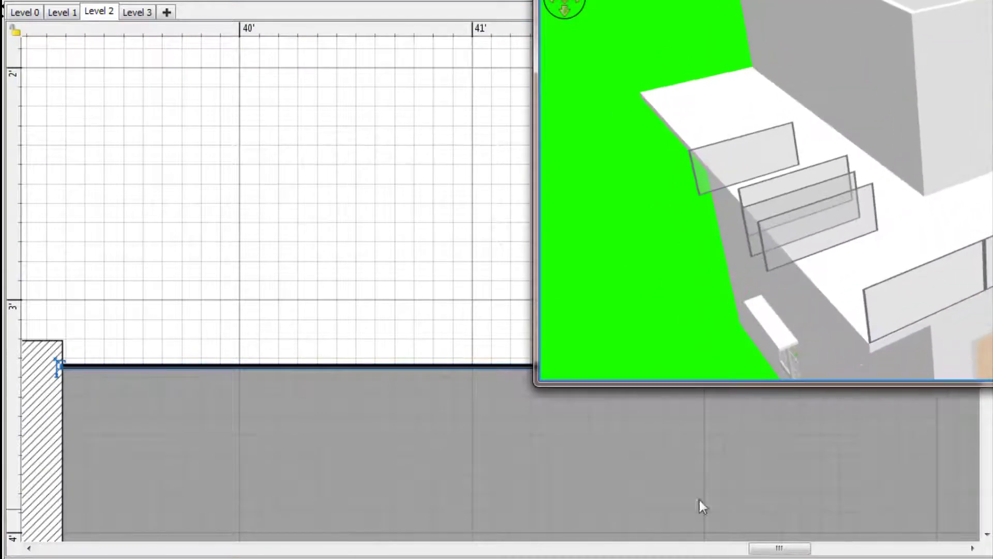
pyautogui.moveTo(806, 549); pyautogui.dragTo(198, 549)
pyautogui.click(987, 407)
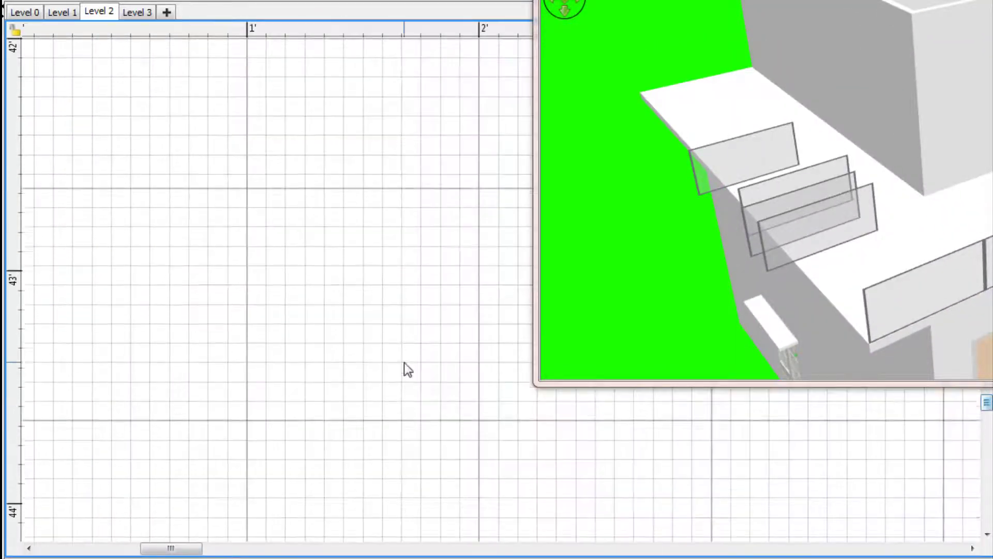
pyautogui.scroll(18, 404, 363)
pyautogui.scroll(-1, 404, 362)
pyautogui.click(246, 236)
pyautogui.tripleClick(290, 1)
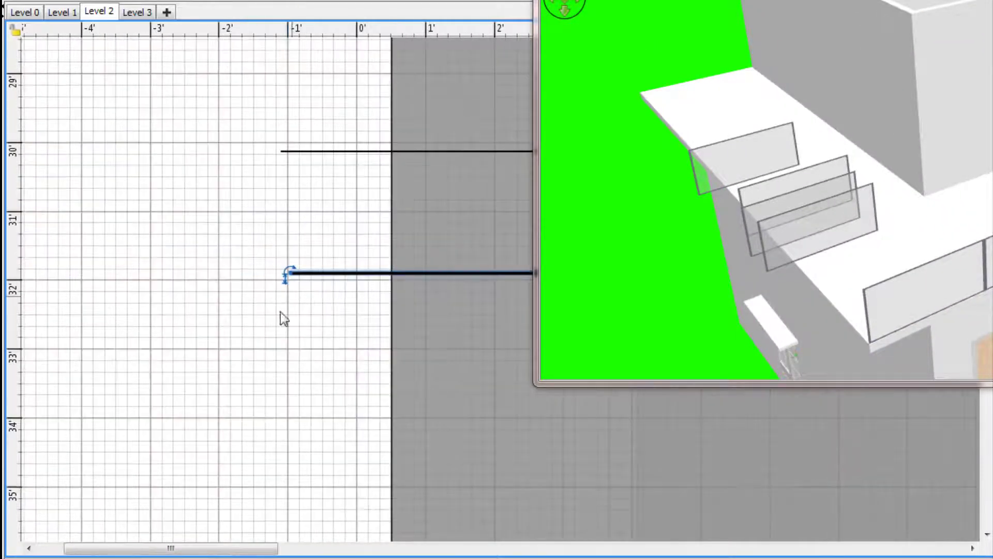
pyautogui.moveTo(290, 268); pyautogui.dragTo(394, 394)
pyautogui.doubleClick(498, 409)
pyautogui.click(462, 359)
pyautogui.click(453, 468)
pyautogui.click(294, 445)
pyautogui.click(453, 478)
# Step: Rotate the railing copies near the 30' and 28' marks and align them end to end on the west edge, up to about 21'
pyautogui.moveTo(750, 248); pyautogui.dragTo(771, 165)
pyautogui.moveTo(595, 1); pyautogui.dragTo(468, 10)
pyautogui.moveTo(171, 548); pyautogui.dragTo(240, 548)
pyautogui.moveTo(599, 170); pyautogui.dragTo(656, 155)
pyautogui.scroll(1, 49, 331)
pyautogui.scroll(2, 87, 294)
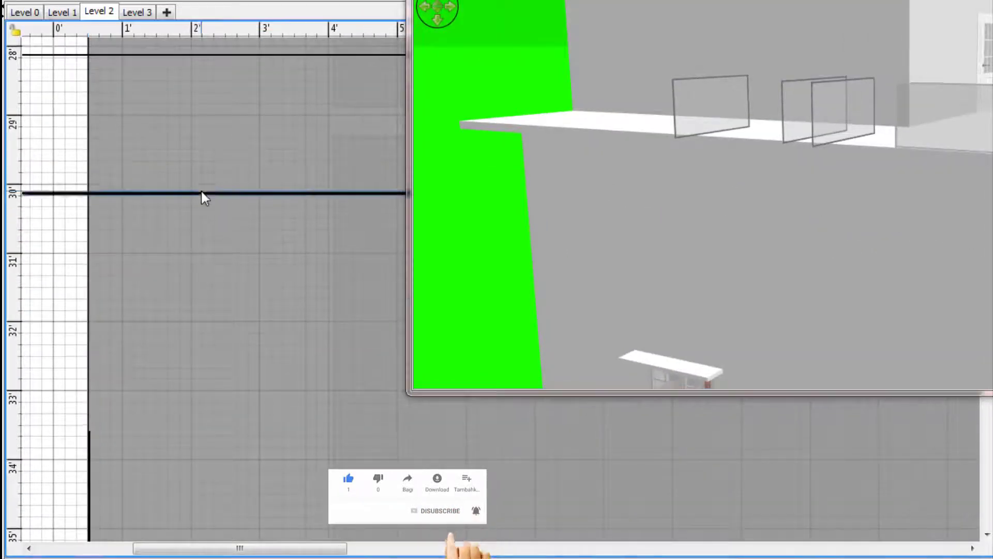
pyautogui.moveTo(201, 192); pyautogui.dragTo(282, 295)
pyautogui.moveTo(61, 294); pyautogui.dragTo(91, 339)
pyautogui.moveTo(176, 332); pyautogui.dragTo(89, 277)
pyautogui.scroll(1, 138, 290)
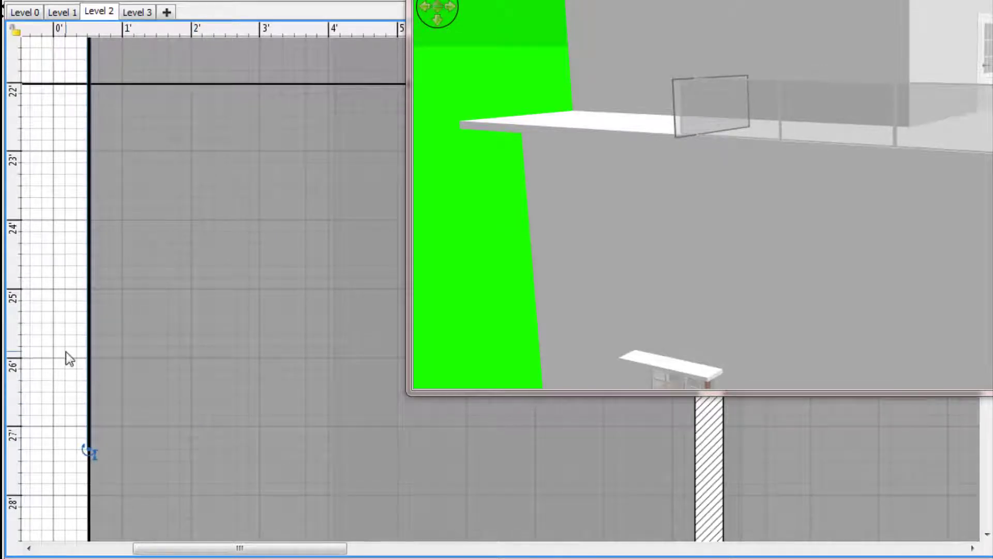
# Step: Rotate the railing copy near the 22' mark and align it on the west edge, continuing north from about 21'
pyautogui.scroll(3, 84, 387)
pyautogui.click(127, 234)
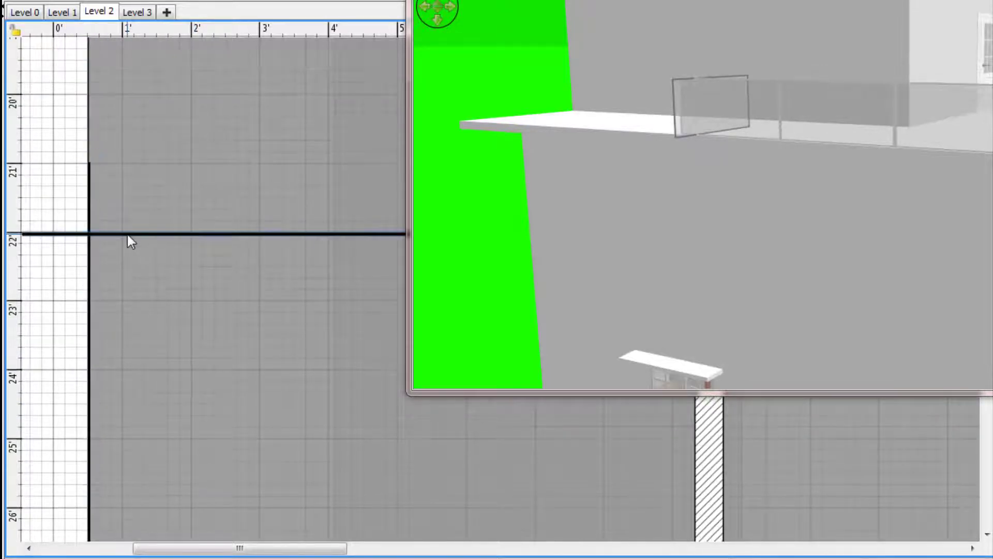
pyautogui.moveTo(116, 269); pyautogui.dragTo(327, 341)
pyautogui.moveTo(332, 459); pyautogui.dragTo(97, 146)
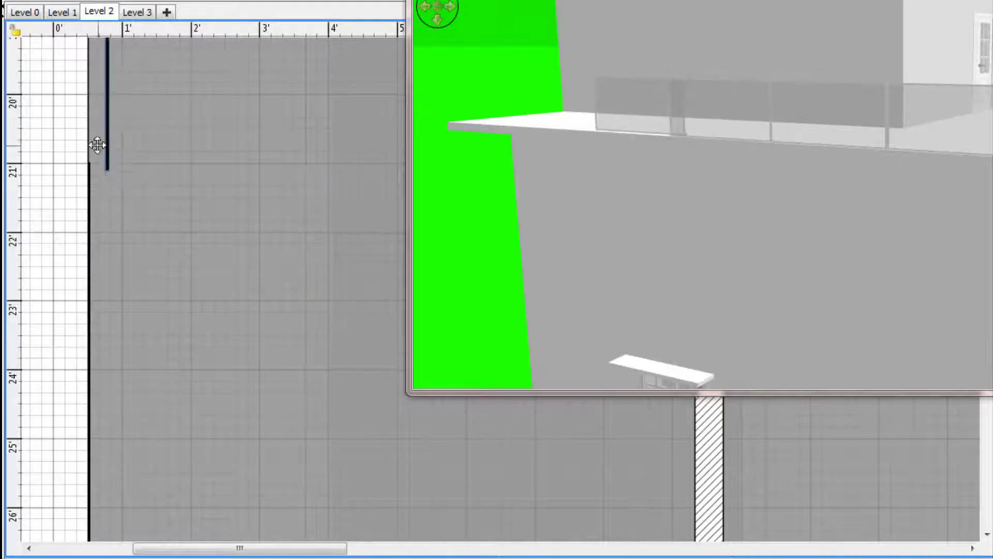
pyautogui.press('Left')
pyautogui.press('Left')
pyautogui.press('Left')
pyautogui.press('Left')
pyautogui.press('Left')
# Step: Paste another railing section and align it on the west edge, continuing north from about the 14.6' mark
pyautogui.scroll(4, 178, 242)
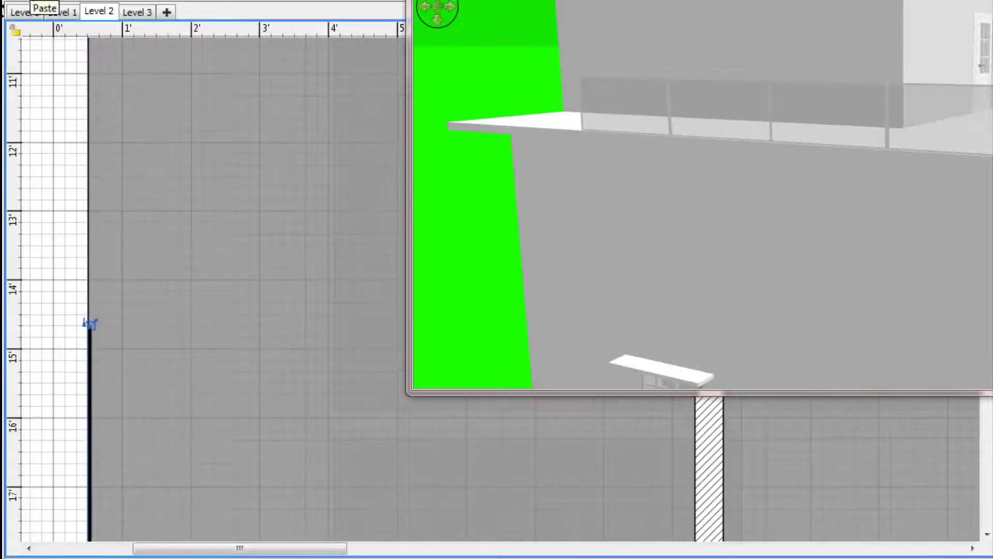
pyautogui.click(32, 0)
pyautogui.moveTo(137, 458); pyautogui.dragTo(97, 181)
# Step: Add a last west railing section north of about 8.3' and shorten it to about 5' wide, ending at the northwest corner
pyautogui.scroll(7, 308, 248)
pyautogui.click(19, 1)
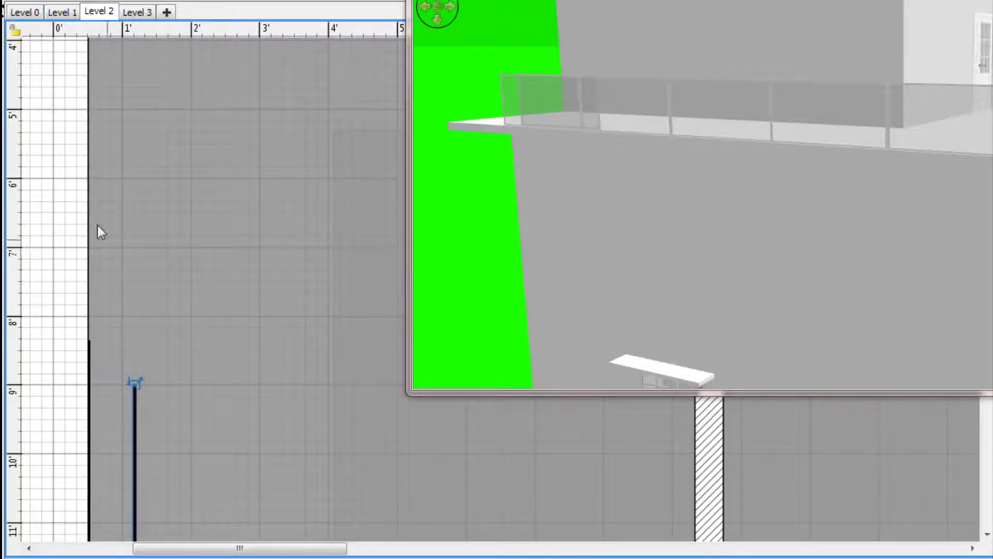
pyautogui.moveTo(134, 407); pyautogui.dragTo(91, 97)
pyautogui.moveTo(91, 324); pyautogui.dragTo(92, 137)
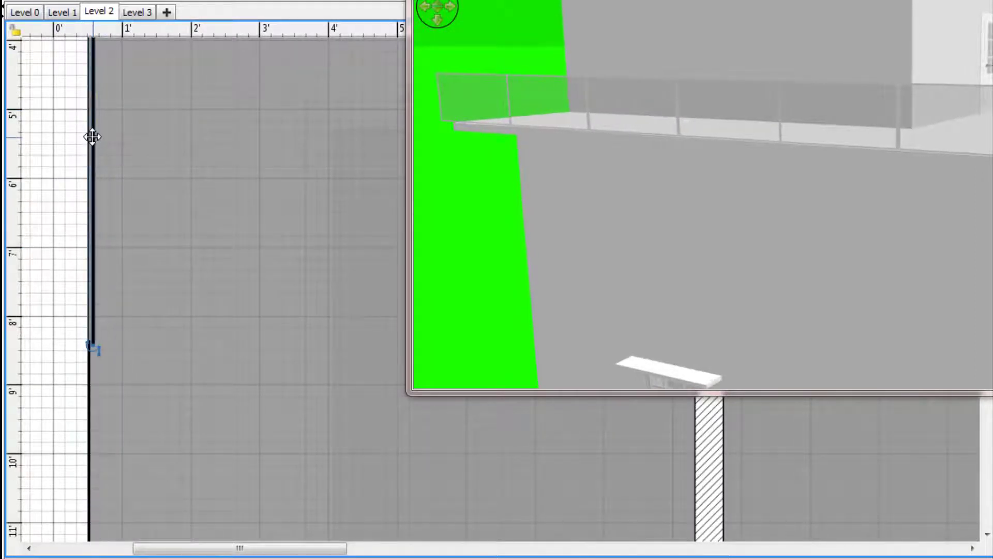
pyautogui.scroll(4, 92, 137)
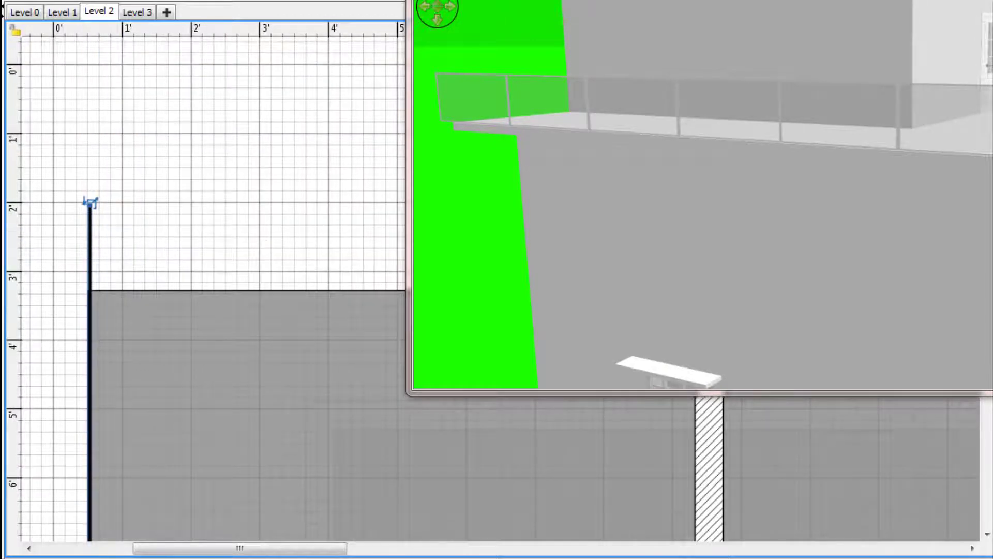
pyautogui.hotkey('ctrl', 'v')
pyautogui.click(91, 213)
pyautogui.moveTo(94, 202); pyautogui.dragTo(88, 294)
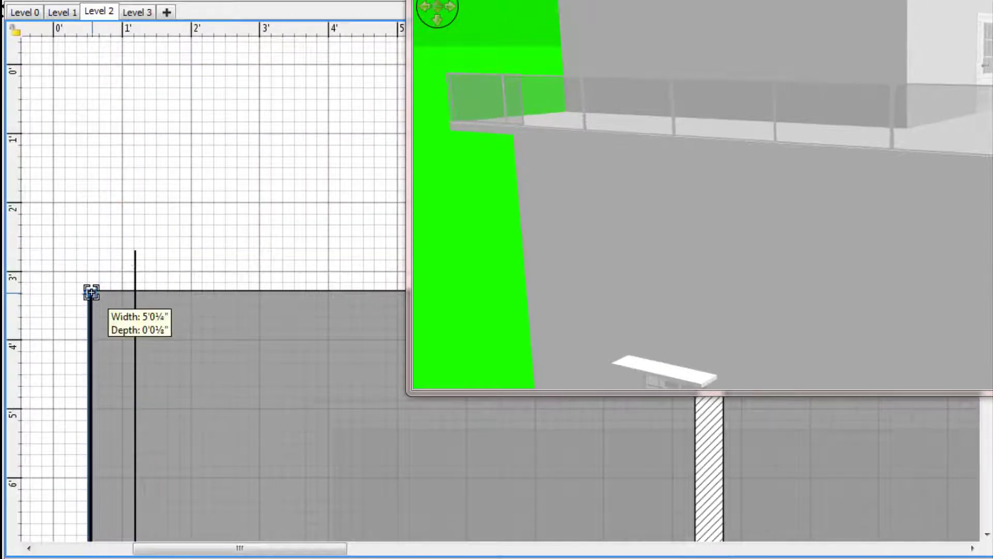
# Step: Turn the newly pasted railing section east-west and align it on the north edge, starting at the northwest corner
pyautogui.click(135, 486)
pyautogui.moveTo(135, 485); pyautogui.dragTo(89, 242)
pyautogui.moveTo(170, 255); pyautogui.dragTo(173, 296)
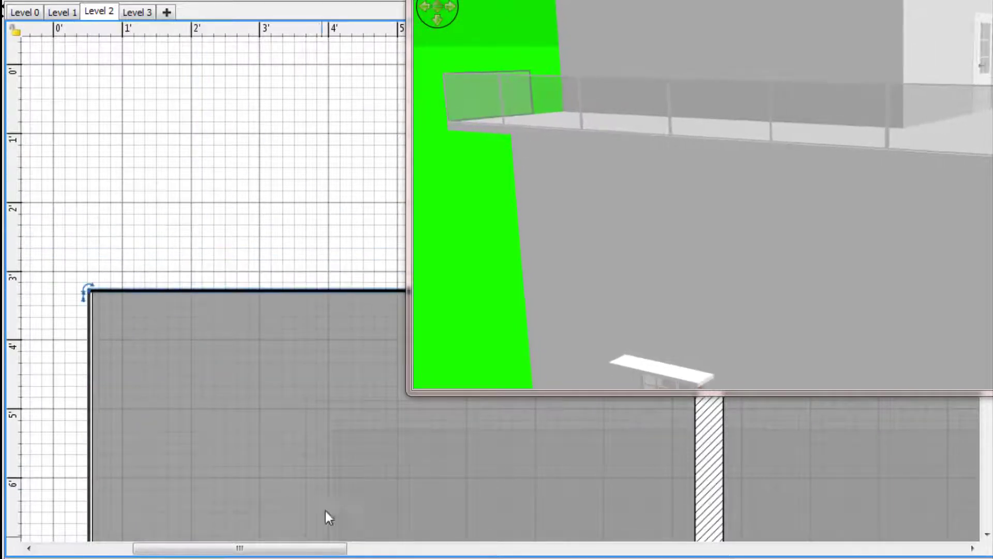
# Step: Extend the northwest railing section east until it meets the top room's wall near the 9.5' mark
pyautogui.moveTo(324, 547); pyautogui.dragTo(387, 547)
pyautogui.moveTo(476, 267); pyautogui.dragTo(432, 261)
pyautogui.moveTo(290, 547); pyautogui.dragTo(301, 548)
pyautogui.moveTo(197, 293); pyautogui.dragTo(377, 294)
pyautogui.moveTo(380, 548); pyautogui.dragTo(439, 549)
pyautogui.click(129, 300)
pyautogui.moveTo(126, 299); pyautogui.dragTo(111, 303)
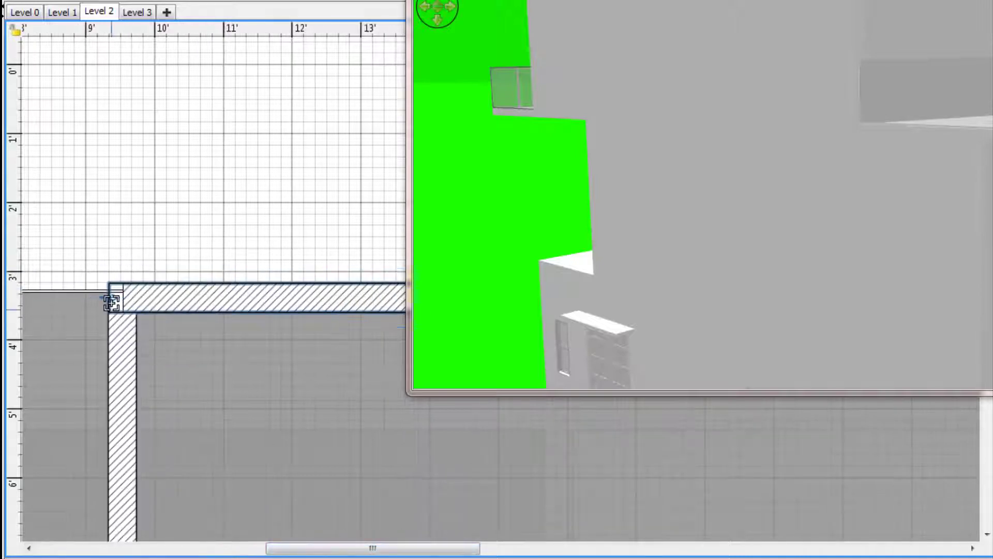
pyautogui.click(118, 342)
# Step: Flip the top room's front door so that it opens inward
pyautogui.moveTo(867, 124); pyautogui.dragTo(572, 199)
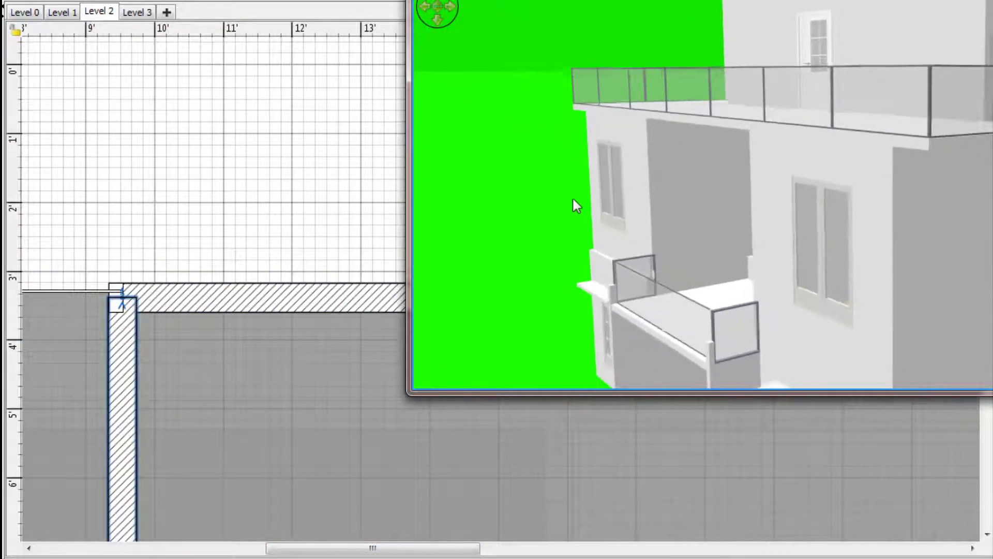
pyautogui.scroll(-5, 261, 61)
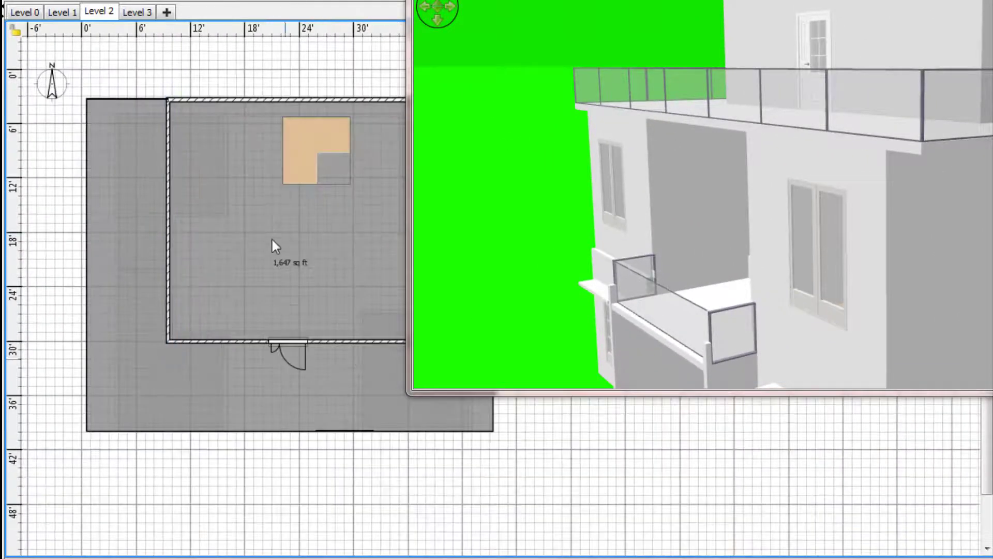
pyautogui.moveTo(690, 263); pyautogui.dragTo(825, 271)
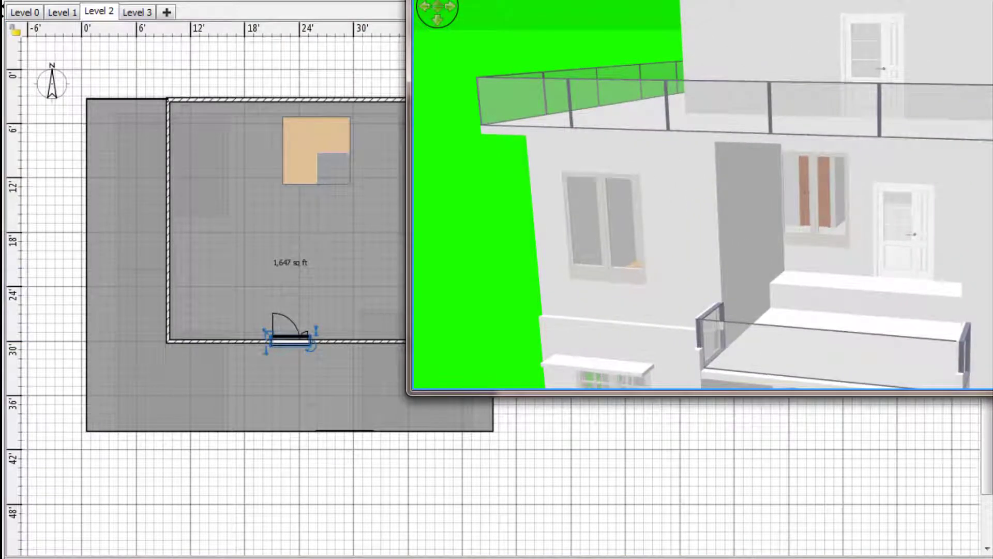
# Step: Copy the double window beside the Level 1 front door to Level 2 and place it on the front wall east of the door
pyautogui.click(58, 12)
pyautogui.click(251, 333)
pyautogui.hotkey('ctrl', 'c')
pyautogui.click(105, 13)
pyautogui.hotkey('ctrl', 'v')
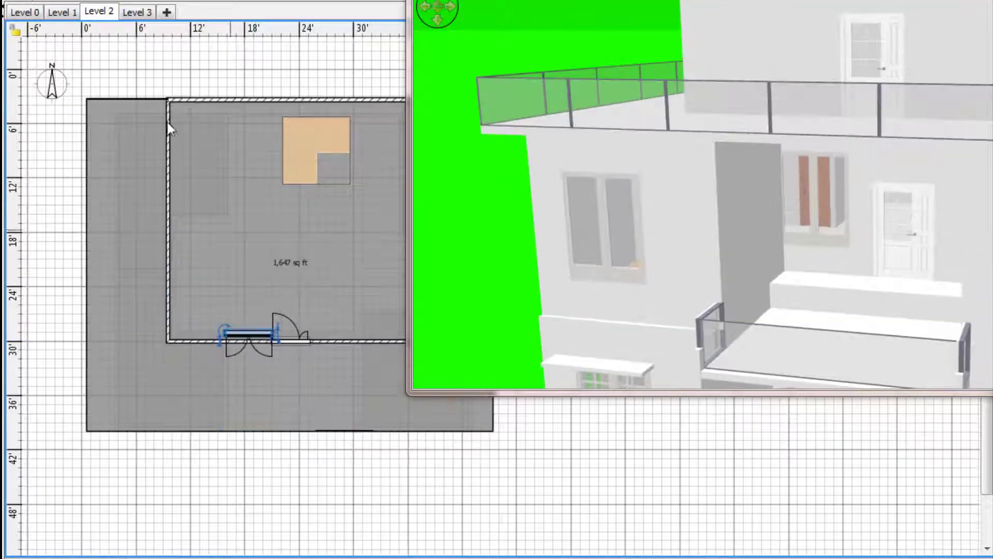
pyautogui.moveTo(249, 339); pyautogui.dragTo(367, 350)
# Step: Examine the house from several sides in the 3D view
pyautogui.click(438, 20)
pyautogui.moveTo(730, 207); pyautogui.dragTo(788, 206)
pyautogui.moveTo(651, 2); pyautogui.dragTo(437, 1)
pyautogui.moveTo(411, 77); pyautogui.dragTo(370, 67)
pyautogui.click(223, 10)
pyautogui.moveTo(454, 170); pyautogui.dragTo(422, 177)
pyautogui.moveTo(193, 189); pyautogui.dragTo(509, 190)
pyautogui.click(60, 12)
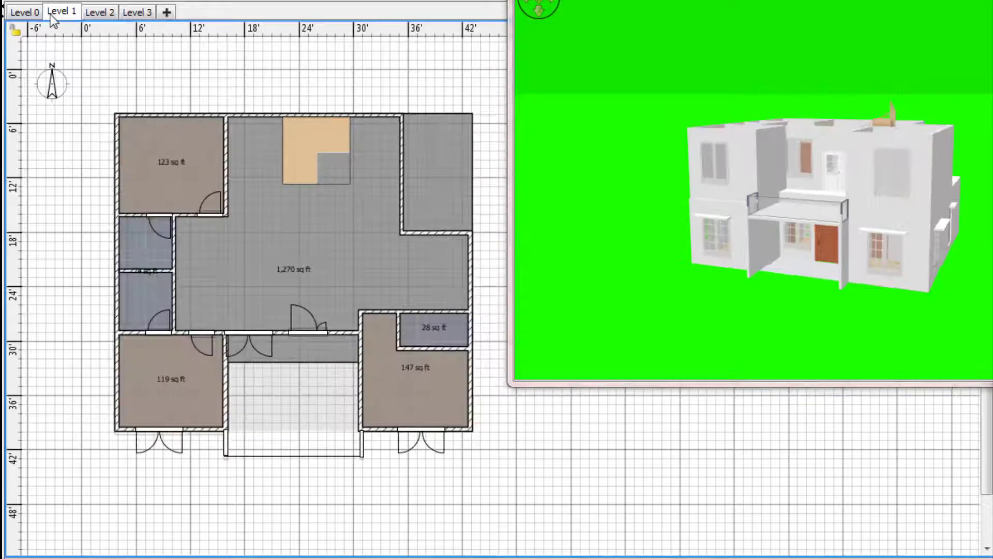
pyautogui.click(25, 13)
pyautogui.click(255, 388)
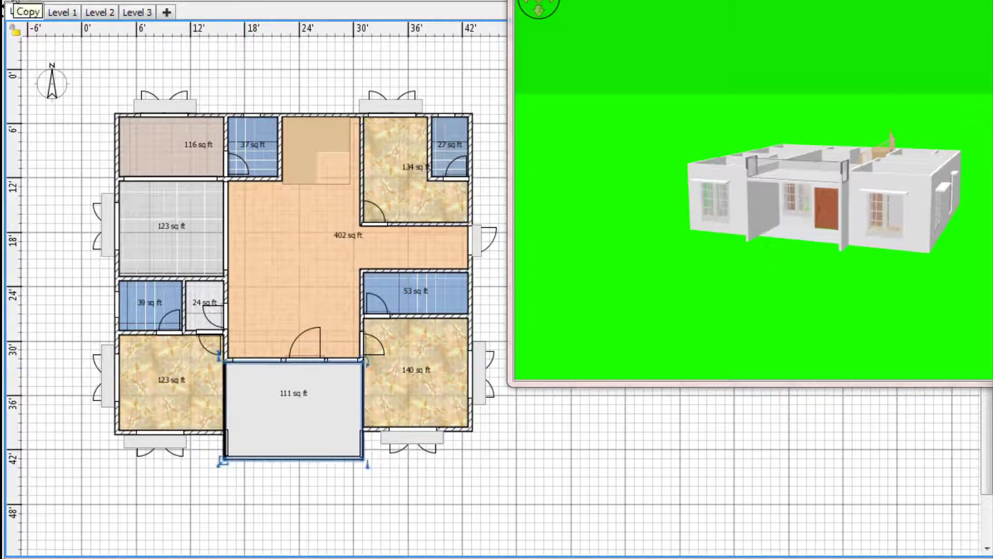
pyautogui.click(15, 1)
pyautogui.click(69, 8)
pyautogui.click(34, 1)
pyautogui.moveTo(282, 421); pyautogui.dragTo(495, 400)
pyautogui.hotkey('ctrl', 'z')
pyautogui.hotkey('ctrl', 'z')
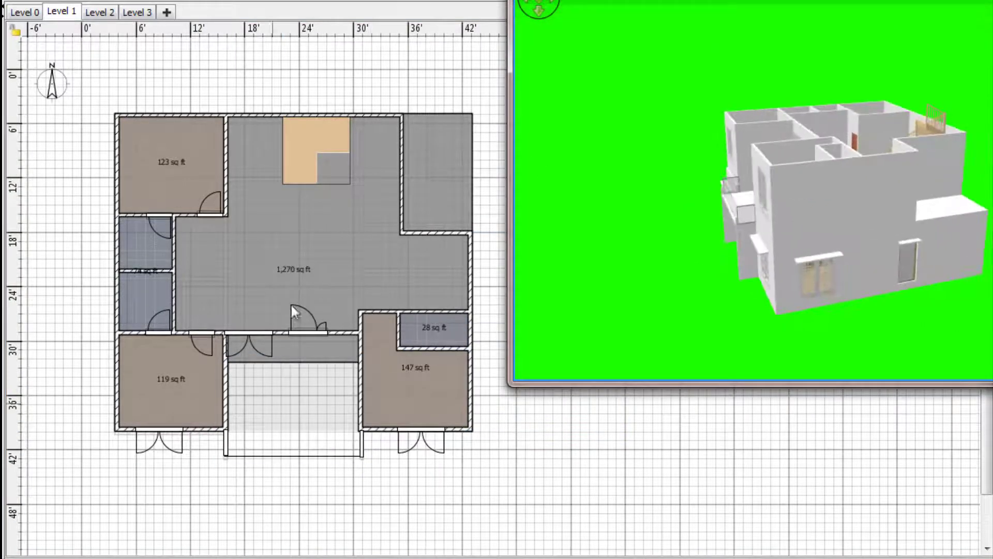
# Step: Copy the Level 1 southeast bedroom's front double window to two spots on the east wall and to both west bedrooms' outer walls
pyautogui.click(418, 433)
pyautogui.click(14, 1)
pyautogui.click(32, 1)
pyautogui.moveTo(421, 431); pyautogui.dragTo(476, 260)
pyautogui.moveTo(977, 244); pyautogui.dragTo(711, 237)
pyautogui.click(29, 1)
pyautogui.moveTo(474, 387); pyautogui.dragTo(113, 163)
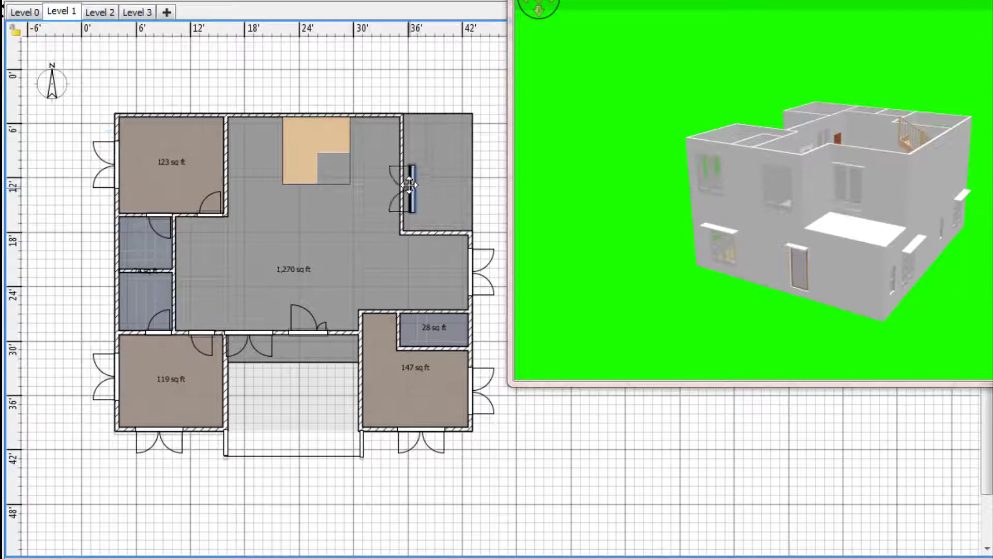
# Step: Fit a double window in the northeast balcony's south wall and a door with panes in its west wall
pyautogui.moveTo(409, 184); pyautogui.dragTo(431, 226)
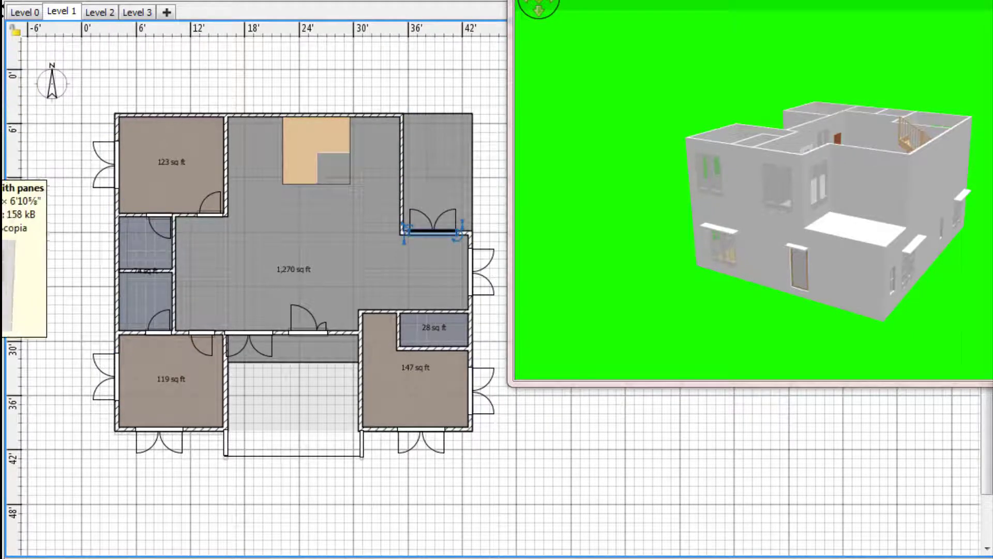
pyautogui.moveTo(1, 173); pyautogui.dragTo(401, 167)
pyautogui.moveTo(618, 219); pyautogui.dragTo(678, 219)
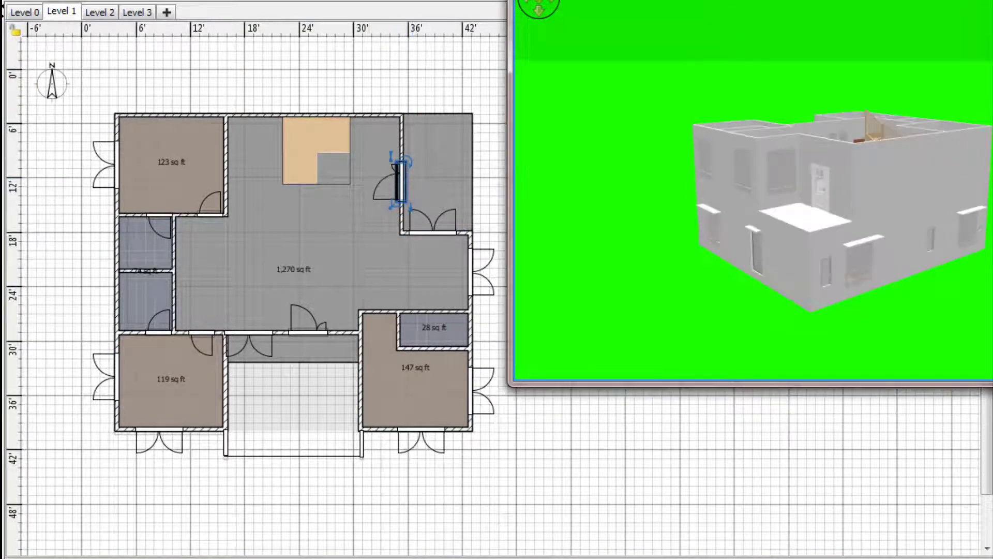
pyautogui.scroll(10, 678, 220)
pyautogui.scroll(2, 681, 226)
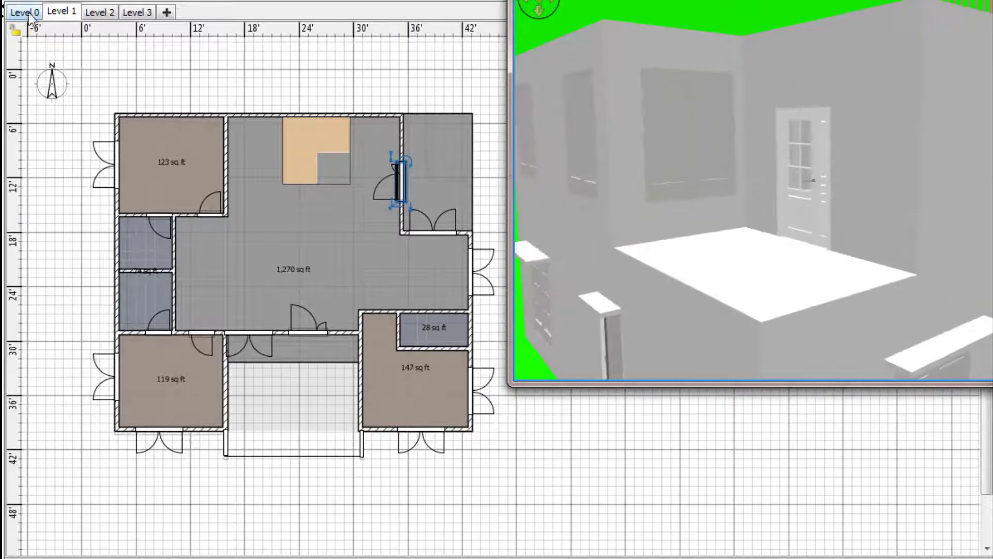
# Step: Copy the front balcony's glass railing to the northeast balcony's east edge on Level 1 and shorten it to 12'3"
pyautogui.click(270, 455)
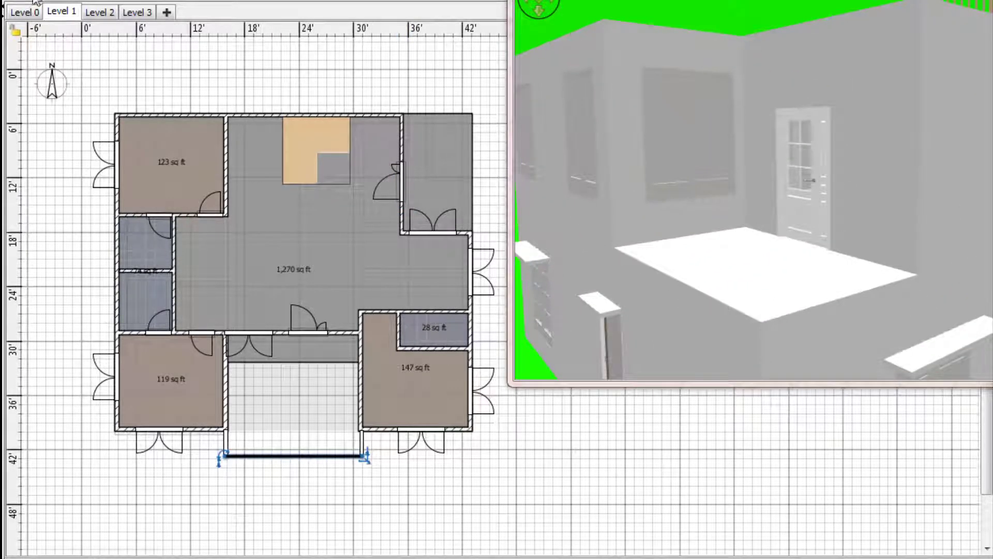
pyautogui.click(18, 8)
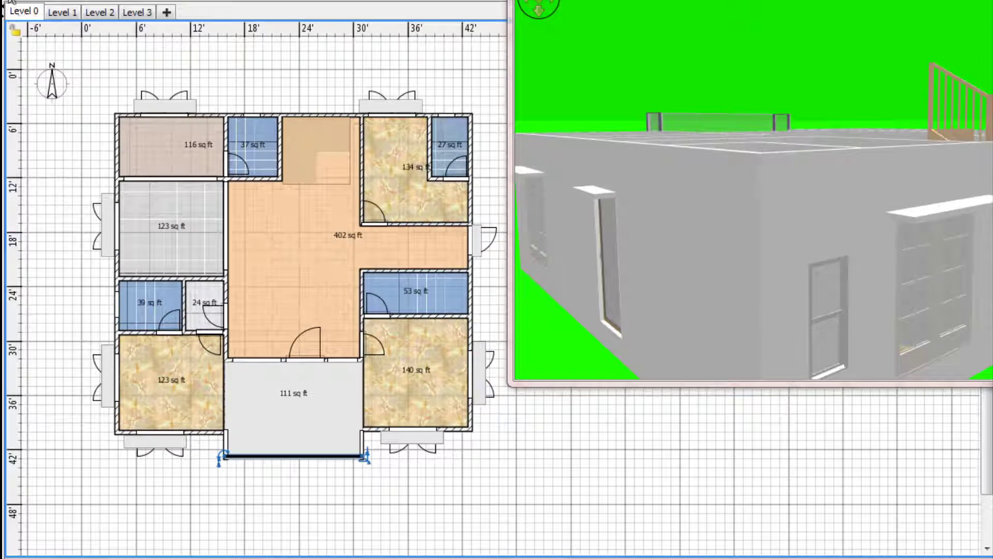
pyautogui.click(56, 11)
pyautogui.hotkey('ctrl', 'v')
pyautogui.moveTo(323, 464); pyautogui.dragTo(430, 205)
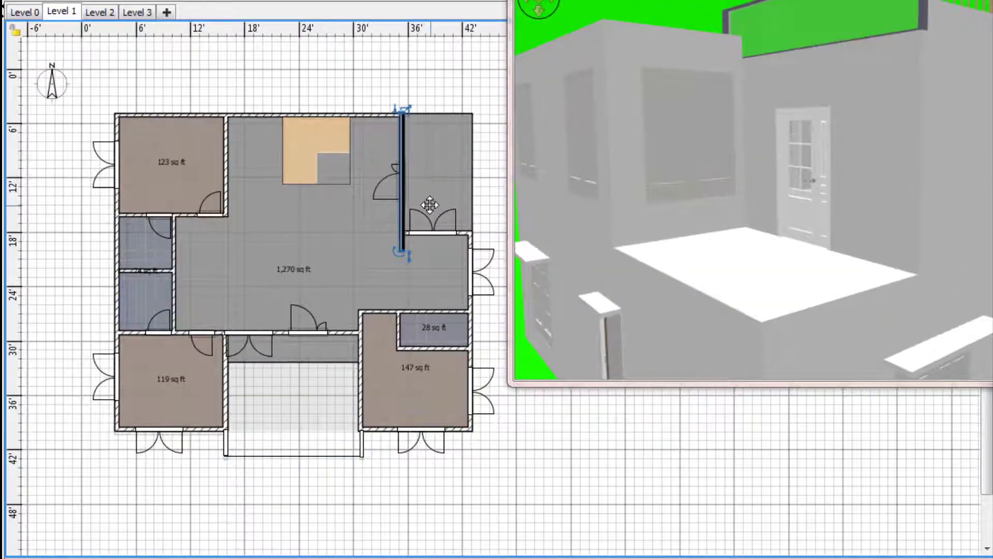
pyautogui.moveTo(397, 111); pyautogui.dragTo(468, 187)
pyautogui.moveTo(476, 89); pyautogui.dragTo(471, 117)
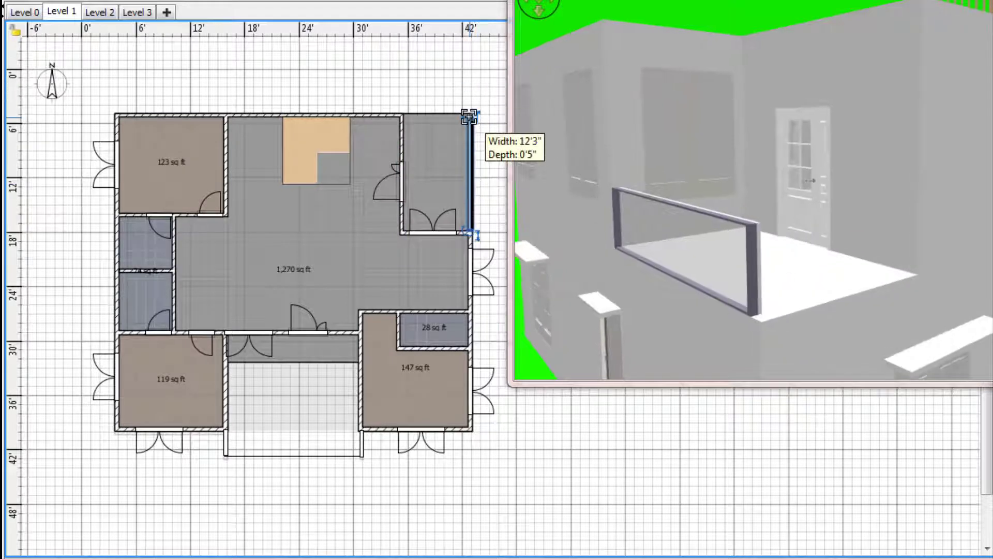
# Step: Copy the northeast balcony's east glass railing, rotate the copy and fit it along the balcony's north edge on Level 1
pyautogui.moveTo(595, 298); pyautogui.dragTo(639, 258)
pyautogui.keyDown('ctrl'); pyautogui.scroll(5, 368, 125); pyautogui.keyUp('ctrl')
pyautogui.hscroll(2, 368, 124)
pyautogui.moveTo(605, 1); pyautogui.dragTo(818, 12)
pyautogui.scroll(1, 667, 176)
pyautogui.click(666, 175)
pyautogui.click(641, 158)
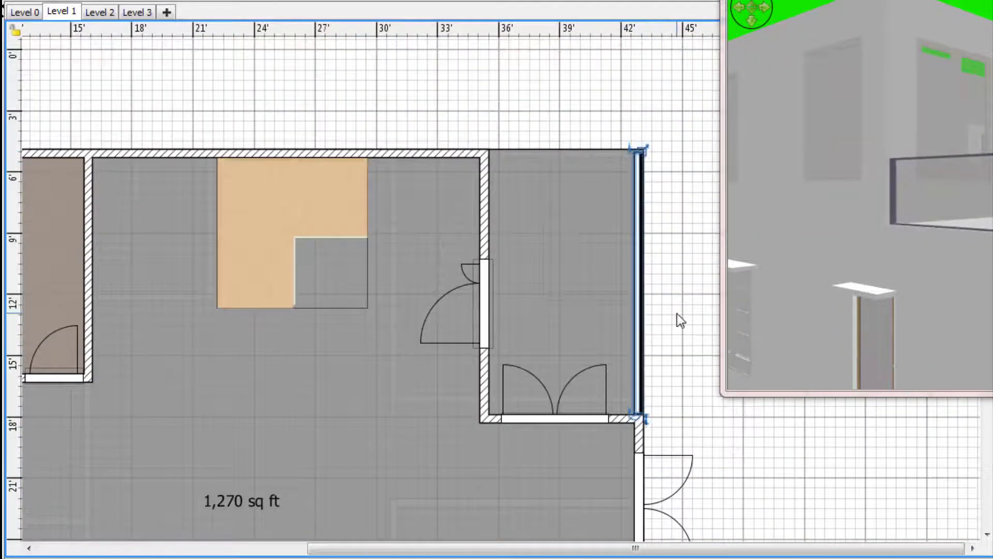
pyautogui.click(15, 1)
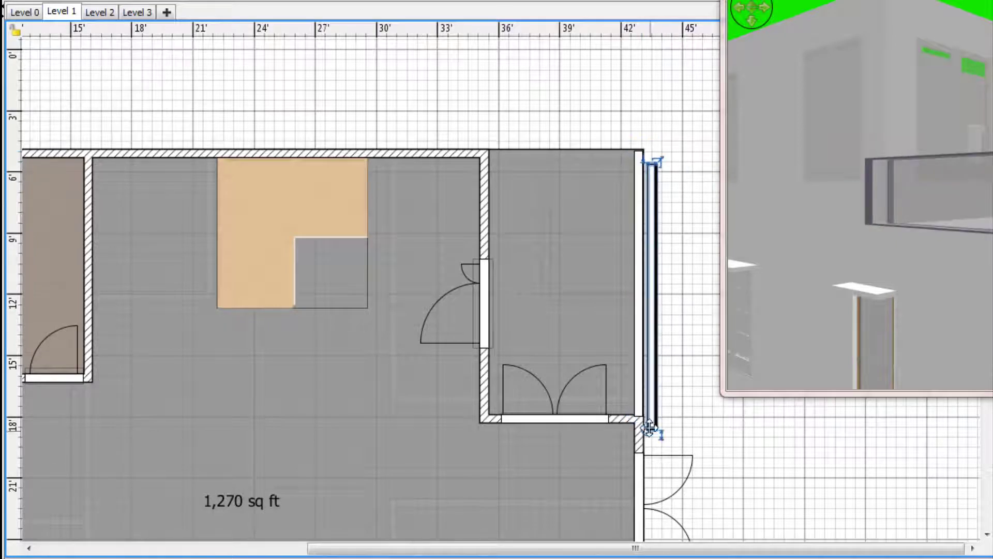
pyautogui.click(648, 428)
pyautogui.moveTo(648, 428); pyautogui.dragTo(759, 307)
pyautogui.moveTo(679, 297); pyautogui.dragTo(493, 159)
pyautogui.moveTo(375, 162); pyautogui.dragTo(487, 163)
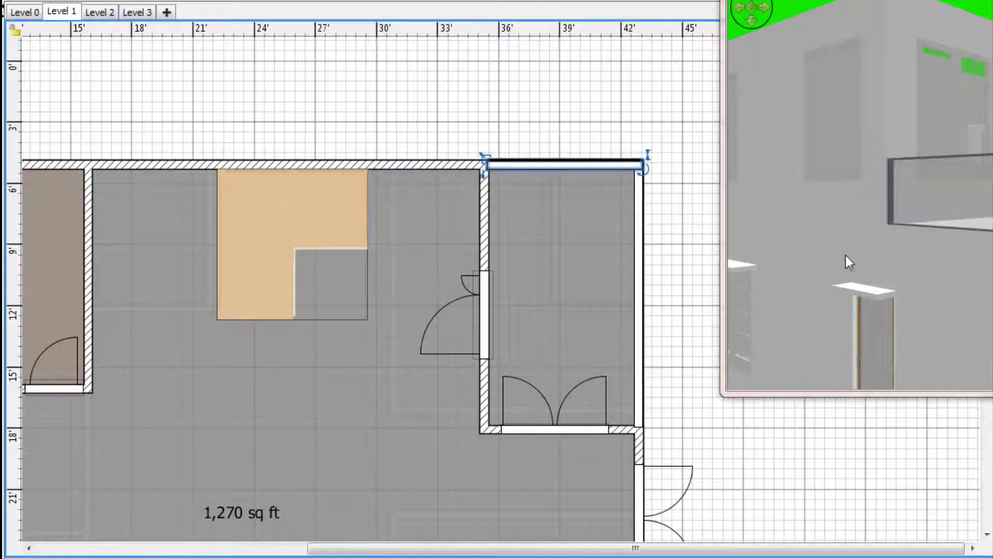
# Step: Copy the small north window of Level 0's 37 sq ft room to the staircase's north wall on Level 0, and again on Level 1
pyautogui.moveTo(662, 189); pyautogui.dragTo(707, 202)
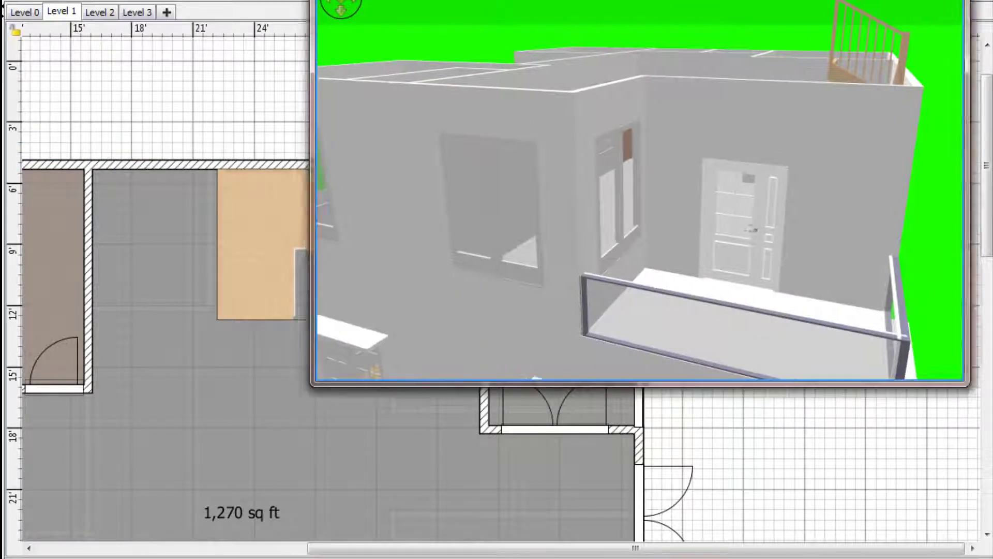
pyautogui.moveTo(340, 0); pyautogui.dragTo(417, 0)
pyautogui.scroll(-5, 831, 143)
pyautogui.moveTo(831, 143); pyautogui.dragTo(730, 220)
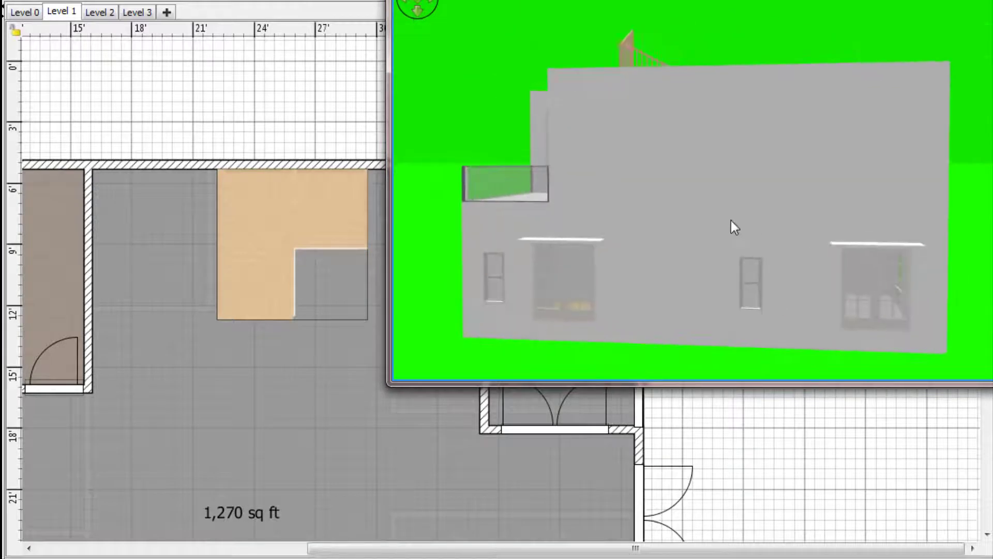
pyautogui.click(24, 12)
pyautogui.moveTo(389, 215); pyautogui.dragTo(589, 216)
pyautogui.click(156, 162)
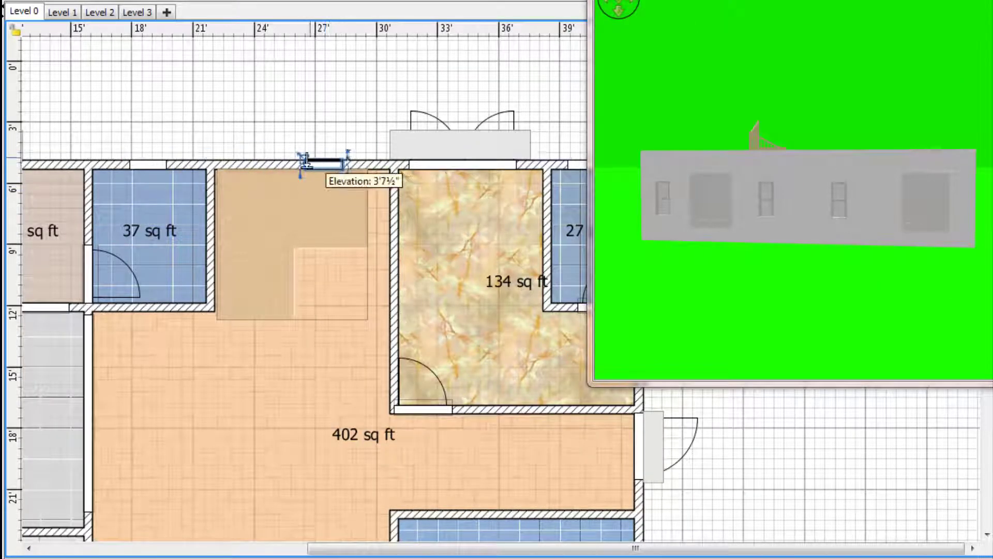
pyautogui.click(61, 11)
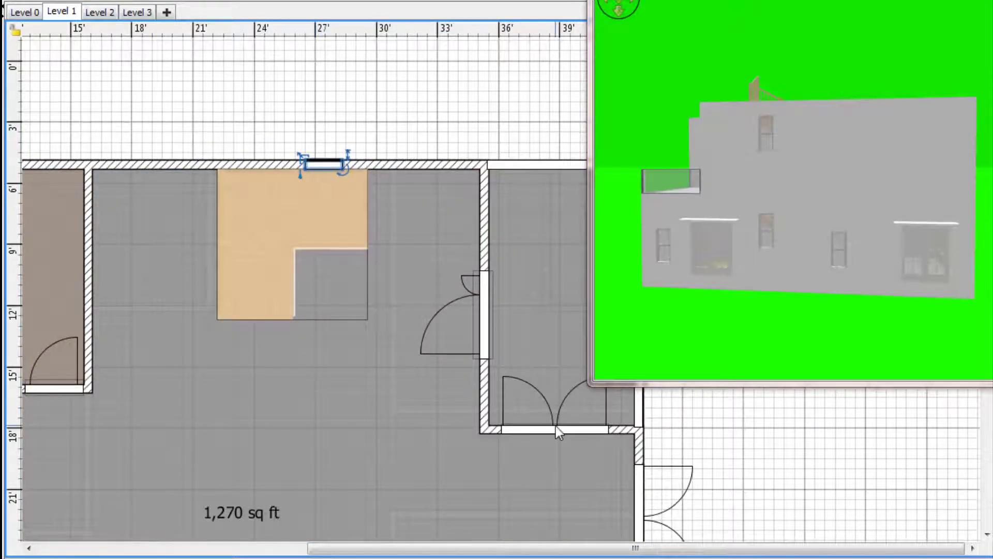
# Step: Copy the balcony's double window to the north wall west of the staircase and the small staircase window to the upper west bathroom's outer wall
pyautogui.moveTo(557, 428); pyautogui.dragTo(159, 162)
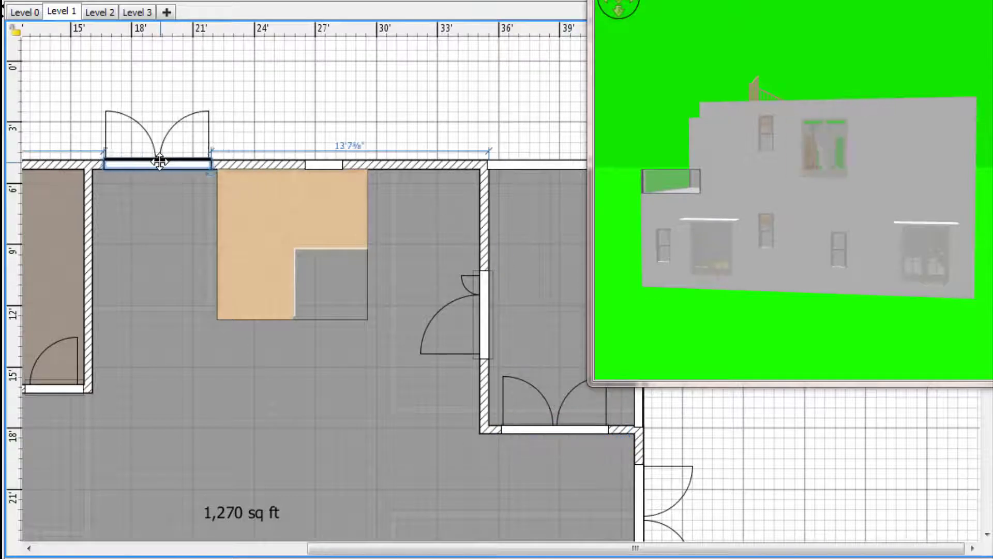
pyautogui.click(332, 165)
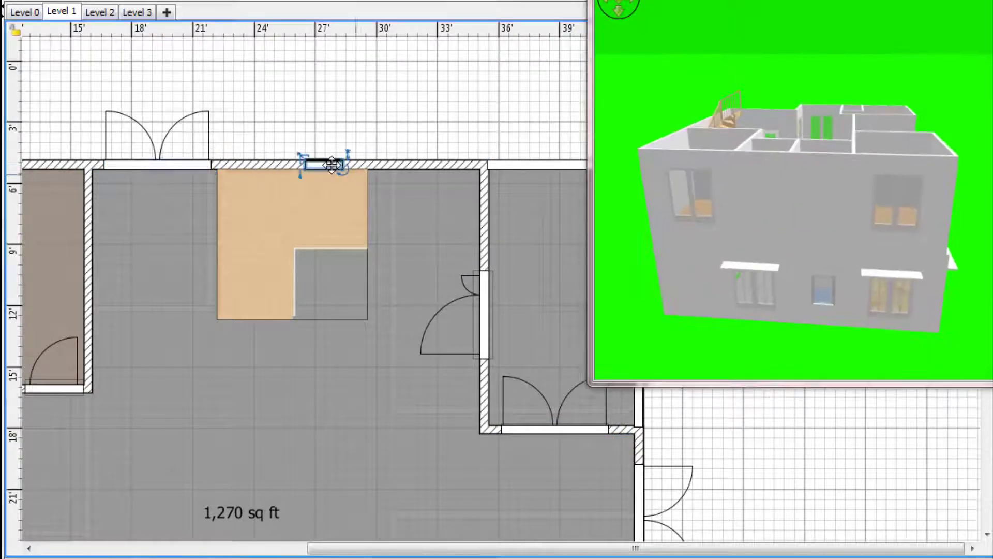
pyautogui.moveTo(442, 546); pyautogui.dragTo(299, 545)
pyautogui.hotkey('ctrl', 'v')
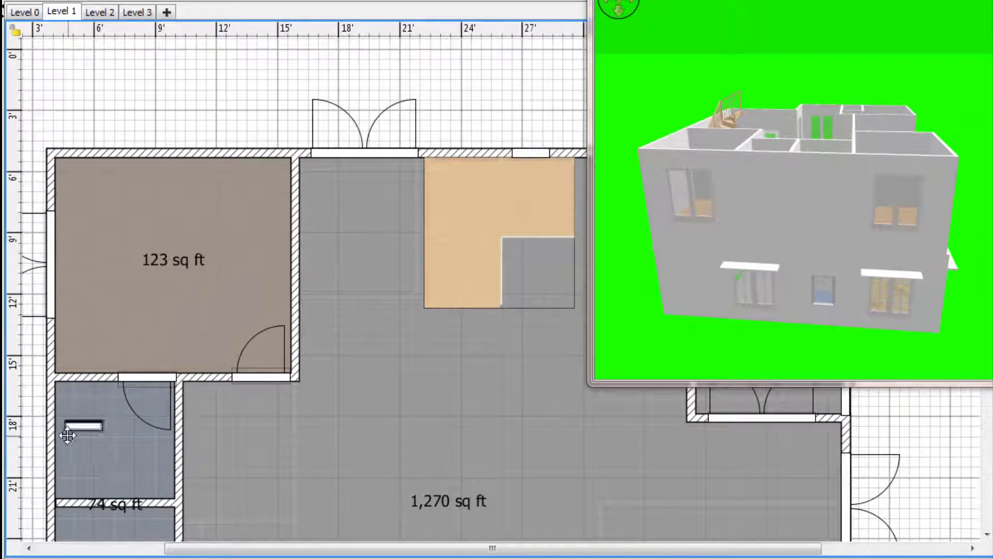
pyautogui.moveTo(67, 436); pyautogui.dragTo(51, 436)
# Step: Place a long full-height box against the southeast bedroom's front wall on Level 0 and align its west end near the porch
pyautogui.scroll(-3, 52, 435)
pyautogui.moveTo(688, 237); pyautogui.dragTo(729, 246)
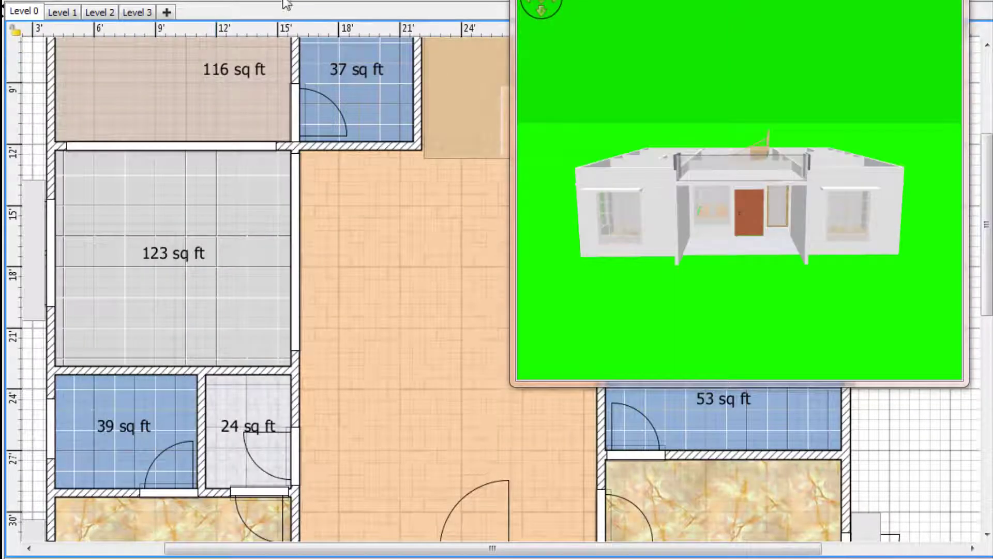
pyautogui.doubleClick(284, 1)
pyautogui.moveTo(2, 305); pyautogui.dragTo(309, 449)
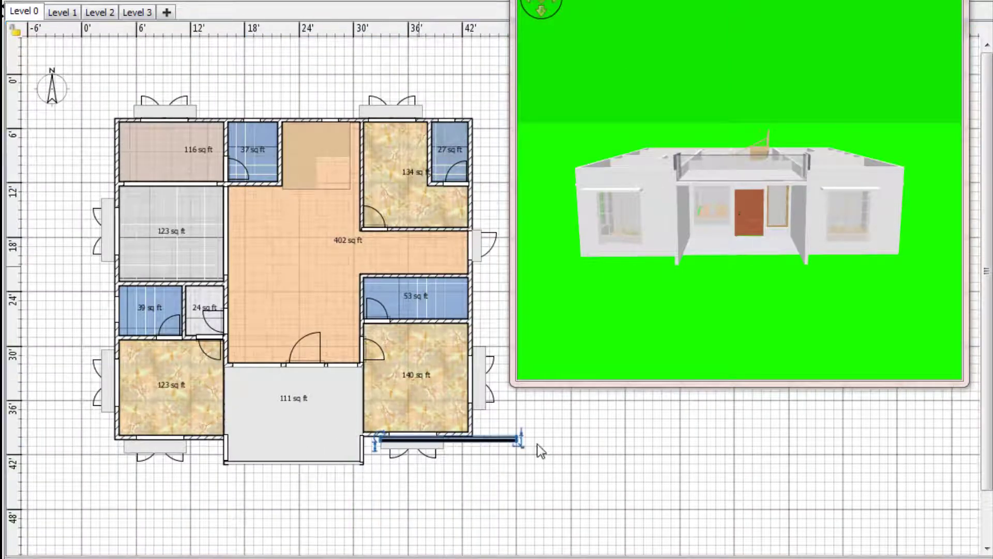
pyautogui.tripleClick(271, 1)
pyautogui.click(271, 1)
pyautogui.scroll(-6, 437, 311)
pyautogui.moveTo(603, 549); pyautogui.dragTo(731, 548)
pyautogui.scroll(-1, 509, 468)
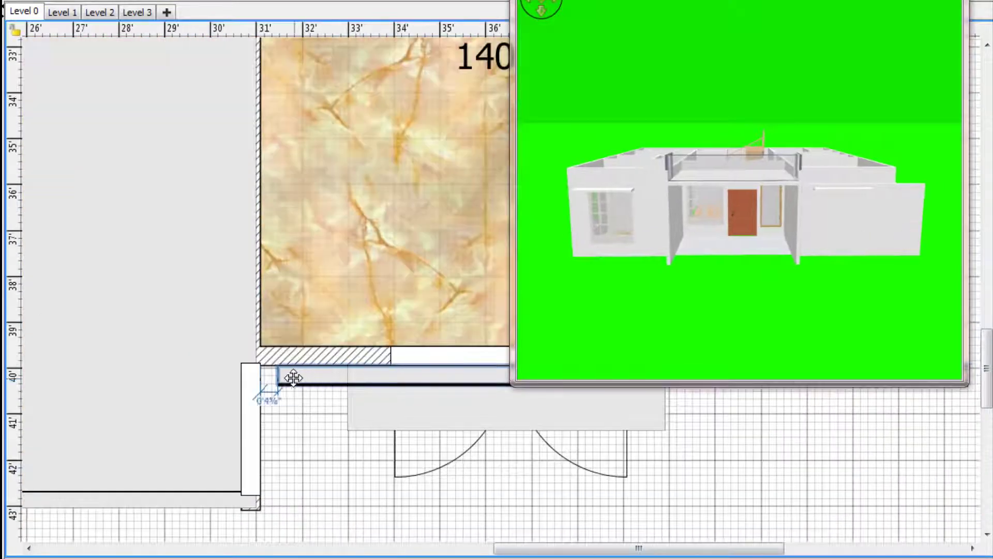